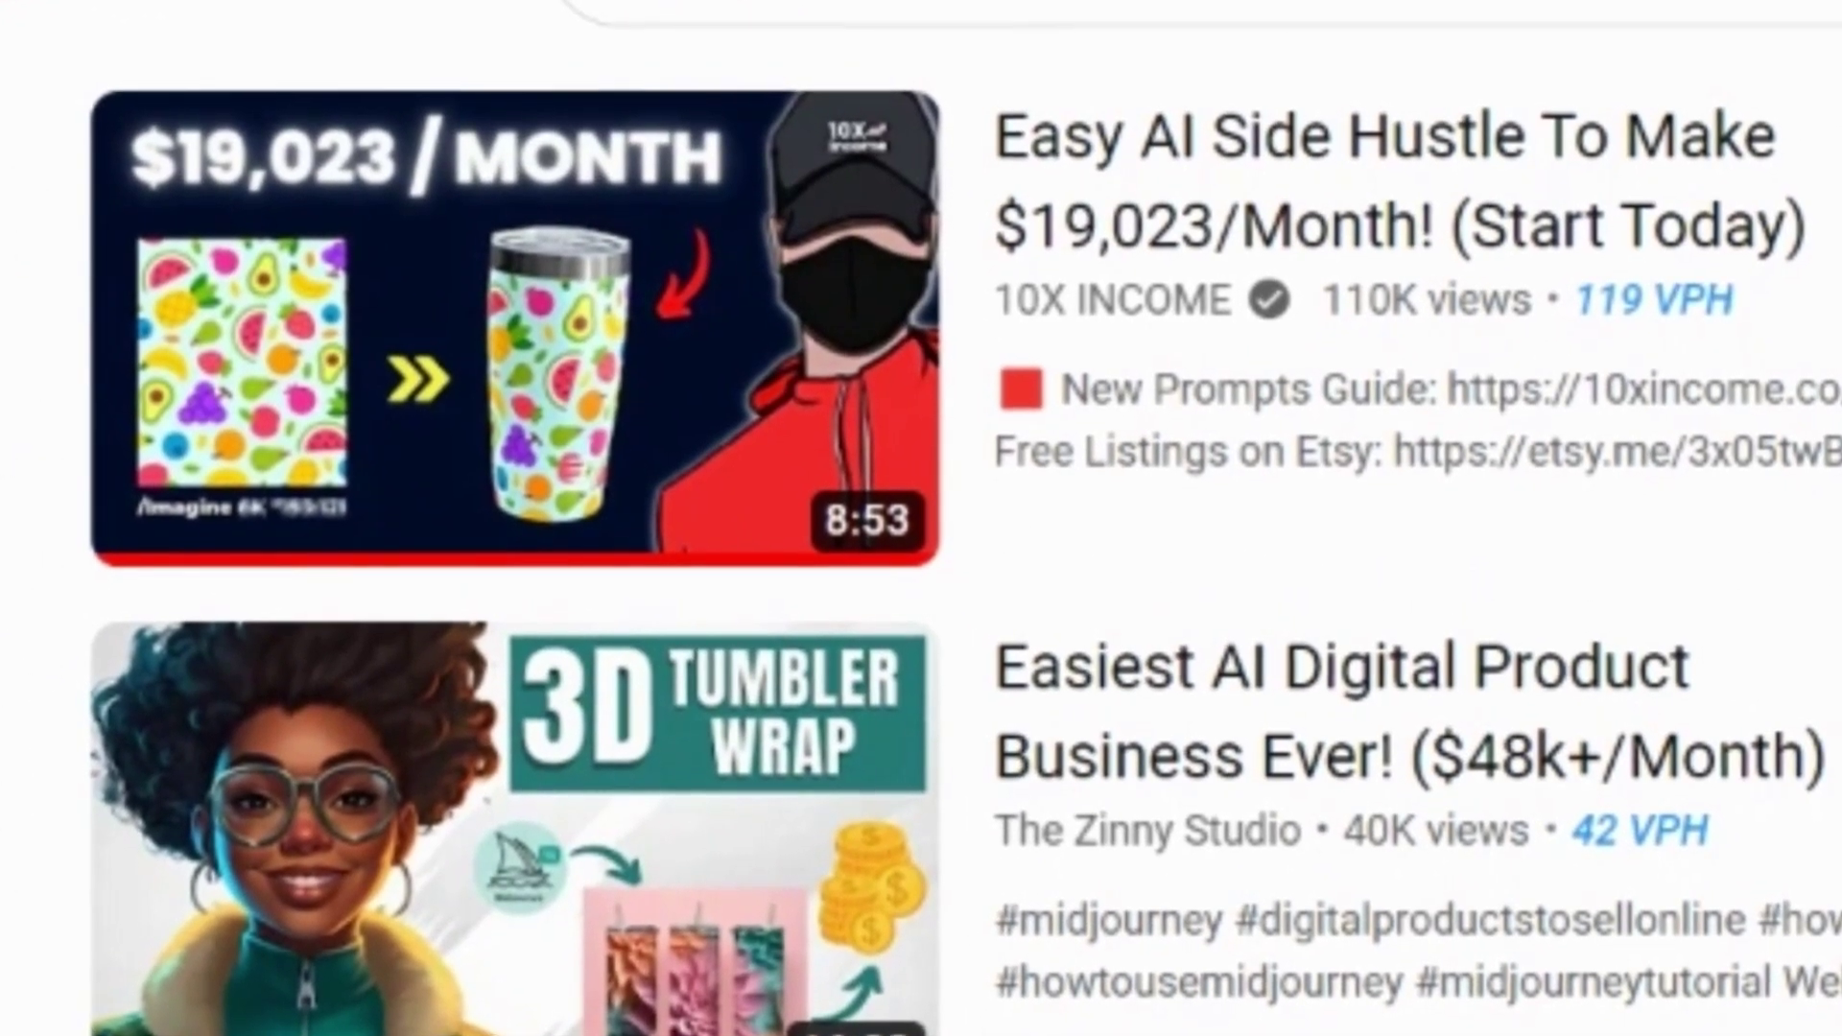
# Search Product Seeker for 'tumbler wraps' with a minimum of 20 monthly sales.
pyautogui.scroll(1, 921, 518)
pyautogui.scroll(-4, 921, 518)
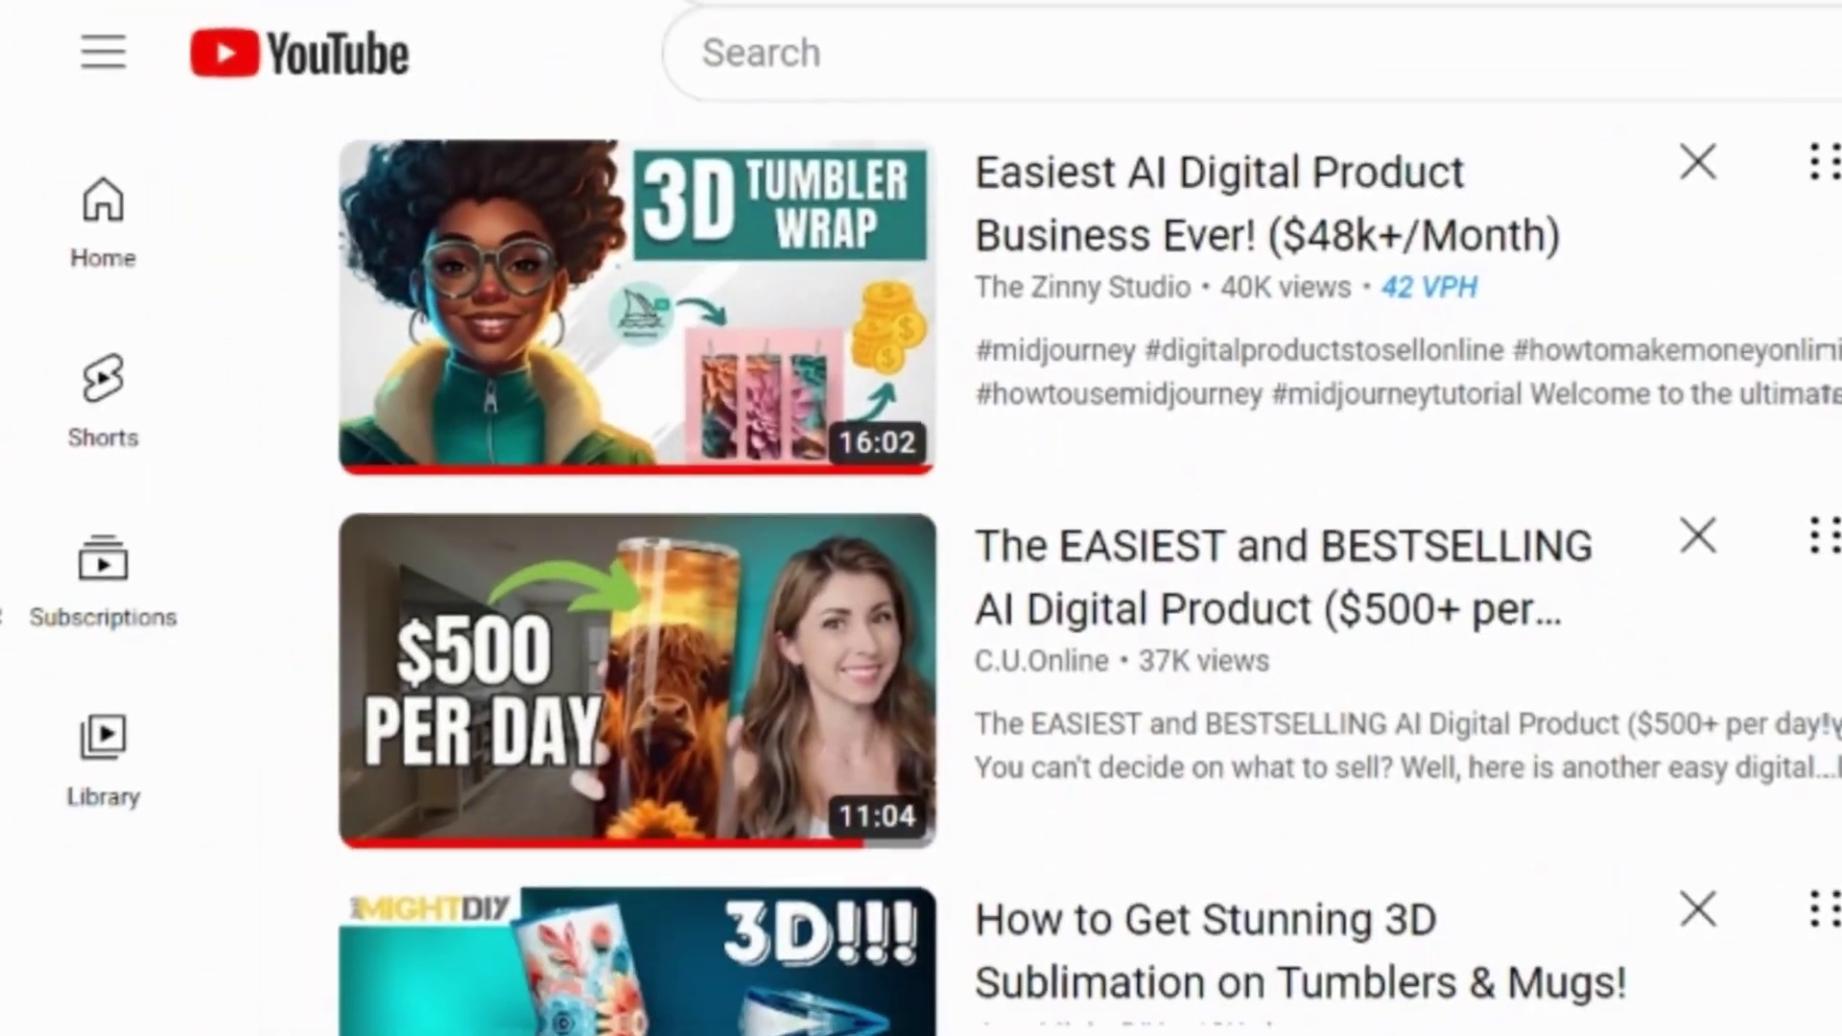
pyautogui.scroll(1, 921, 518)
pyautogui.scroll(3, 1084, 576)
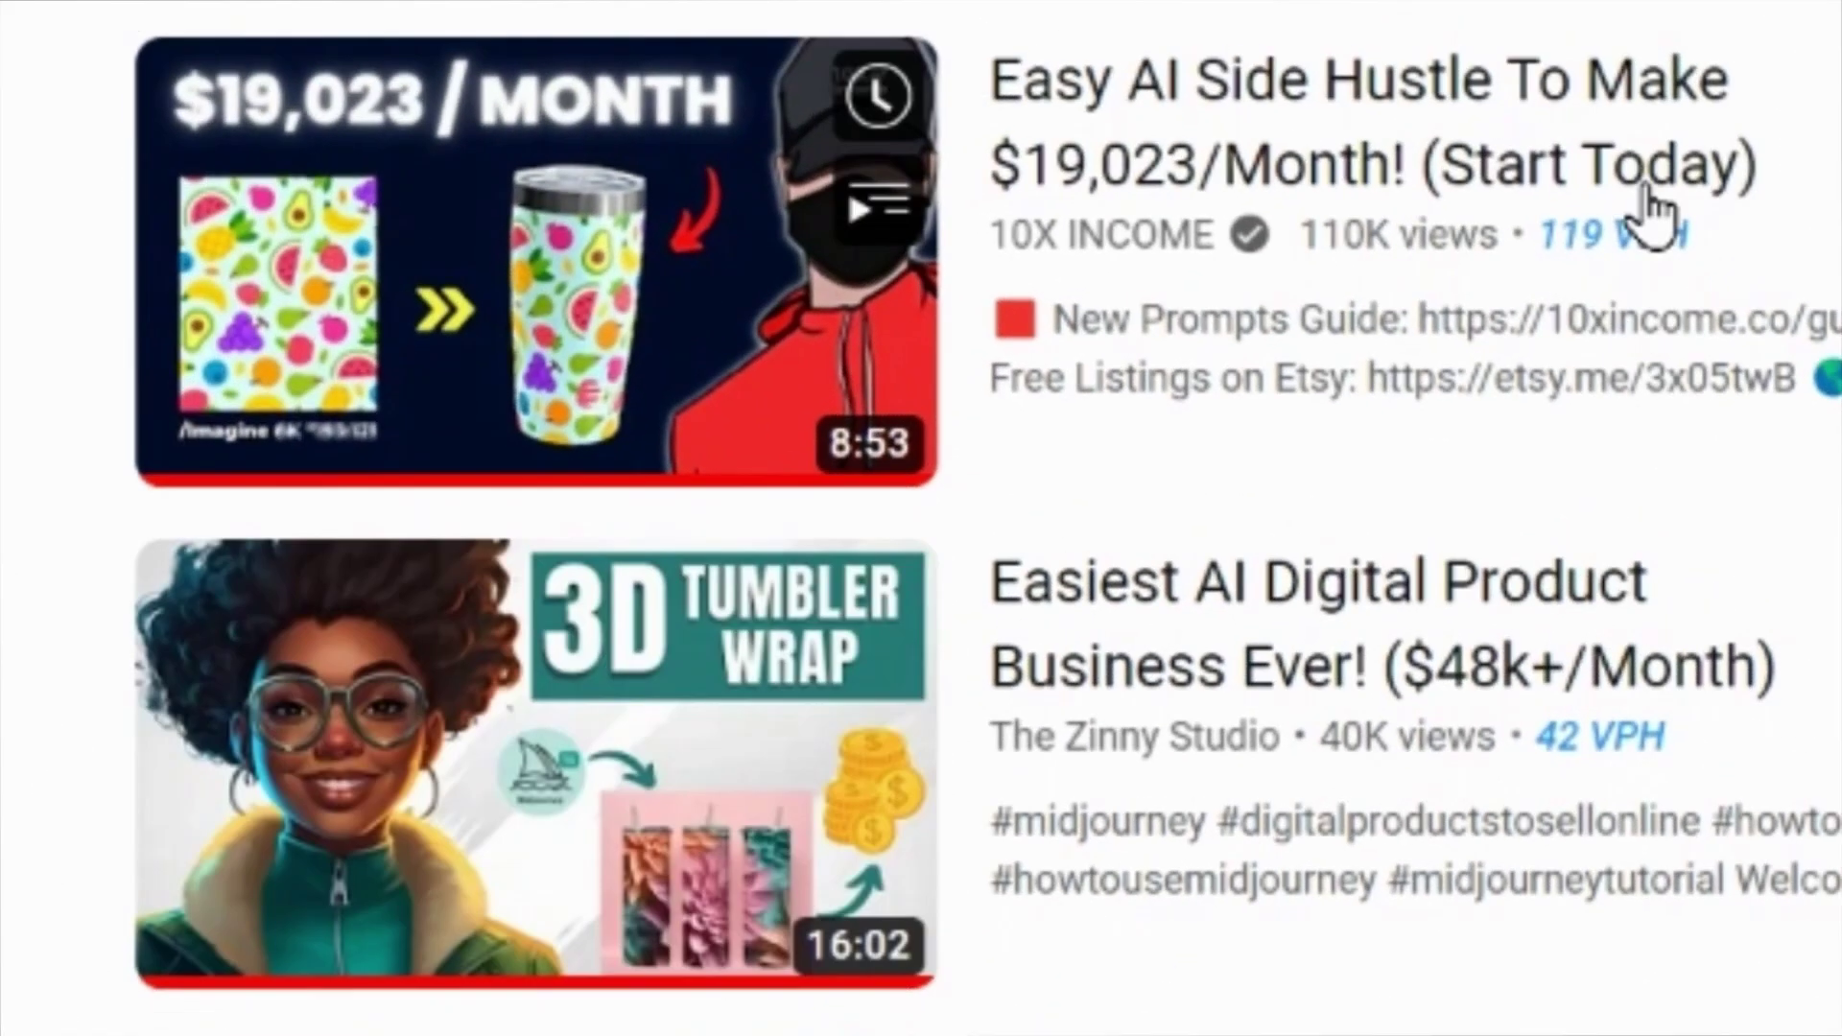
pyautogui.moveTo(1631, 242)
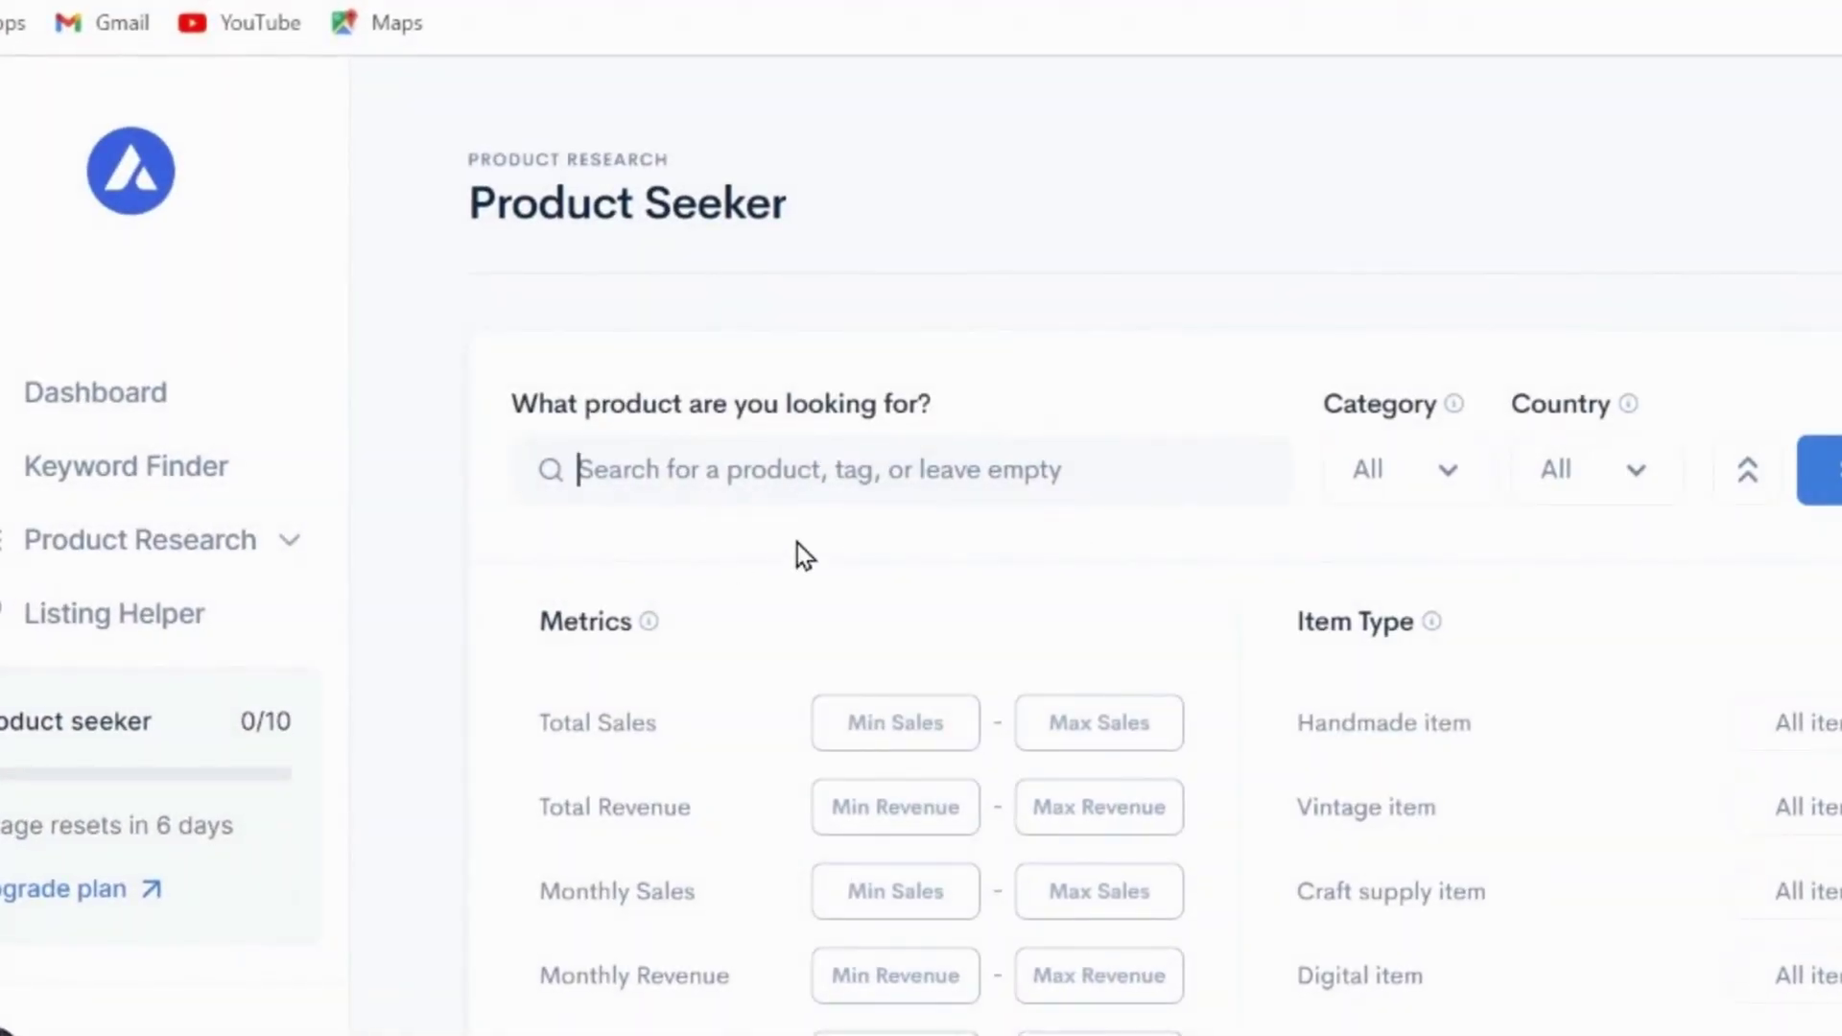
pyautogui.write('tu')
pyautogui.write('mbler')
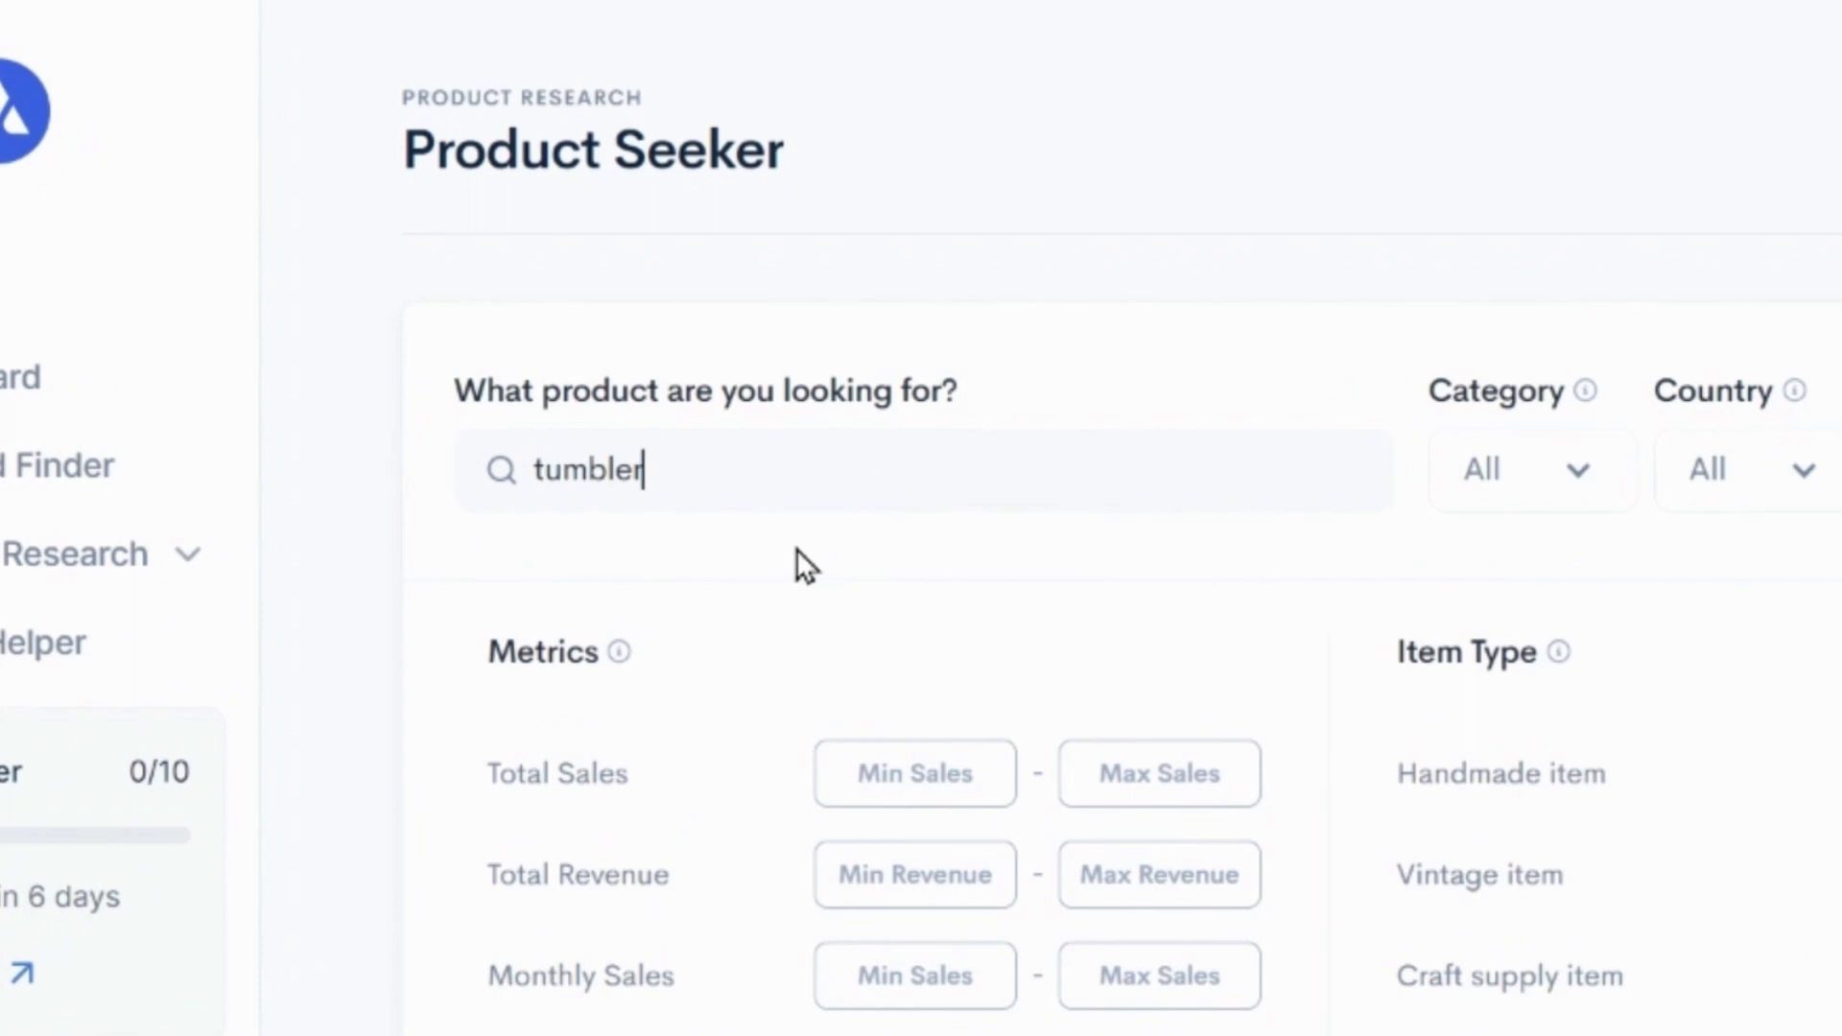
pyautogui.write(' wrap')
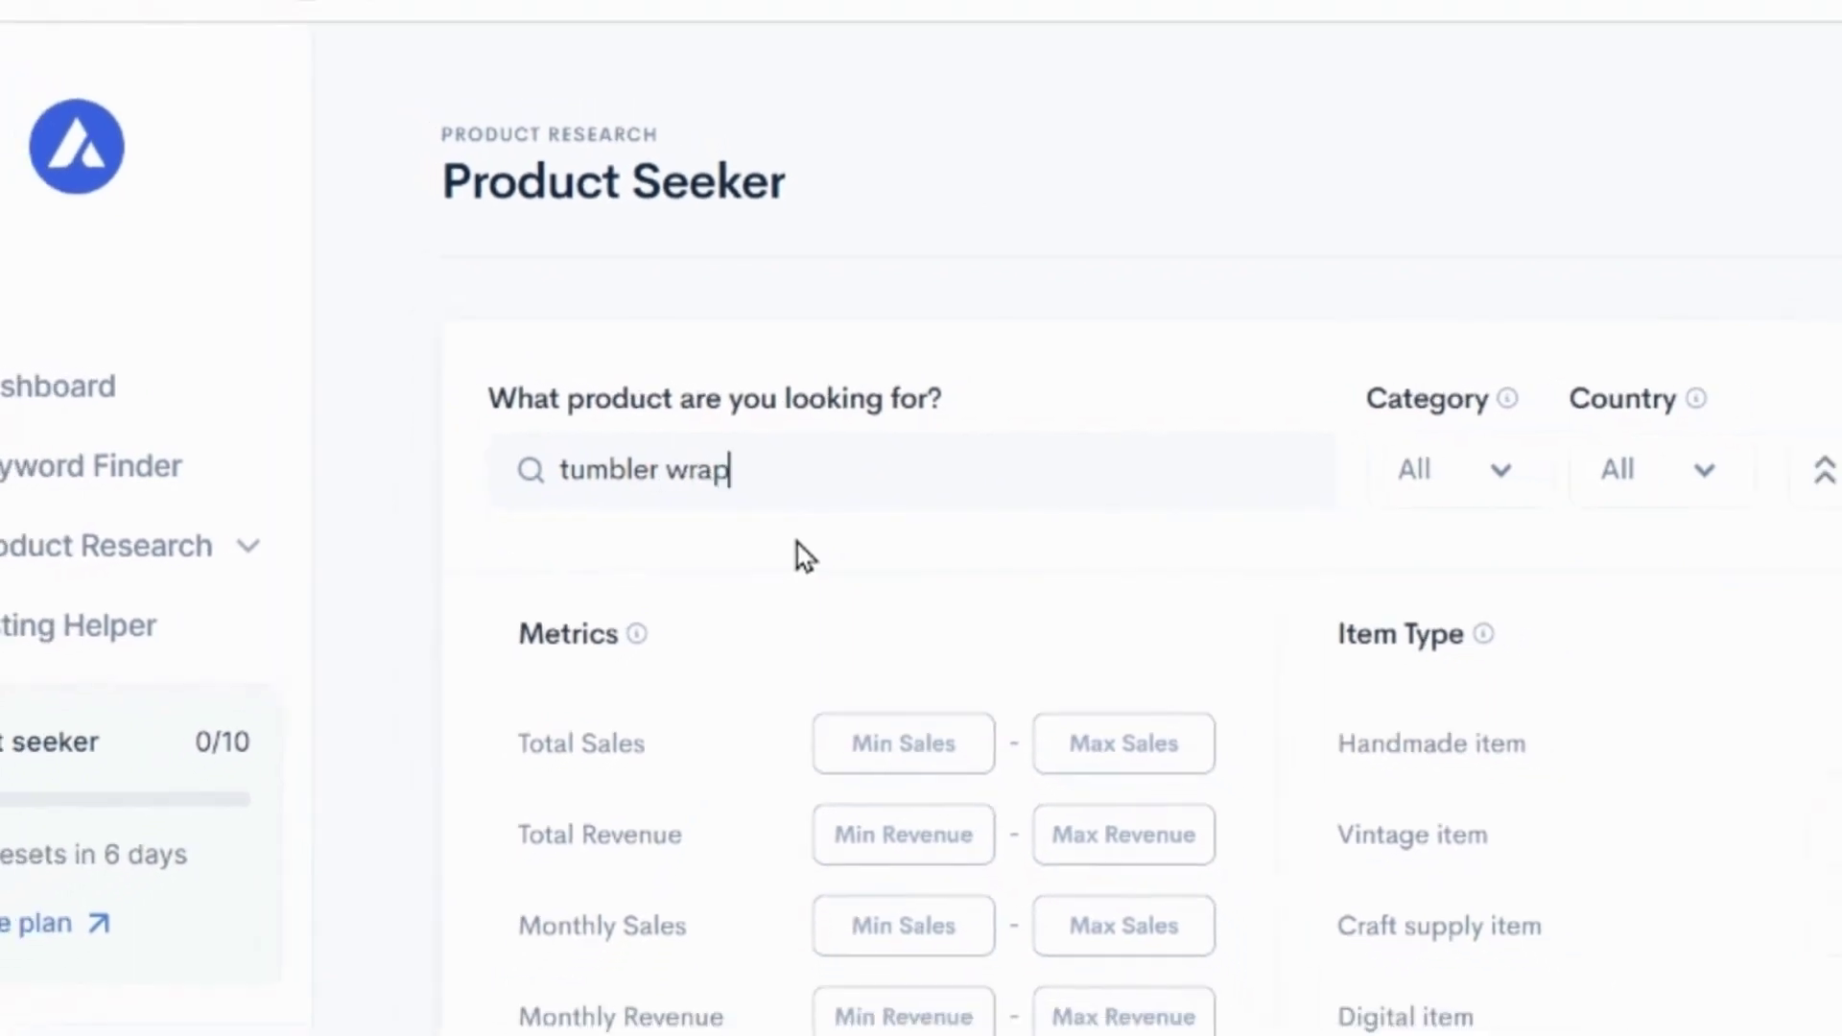
pyautogui.write('s')
pyautogui.click(964, 934)
pyautogui.write('20')
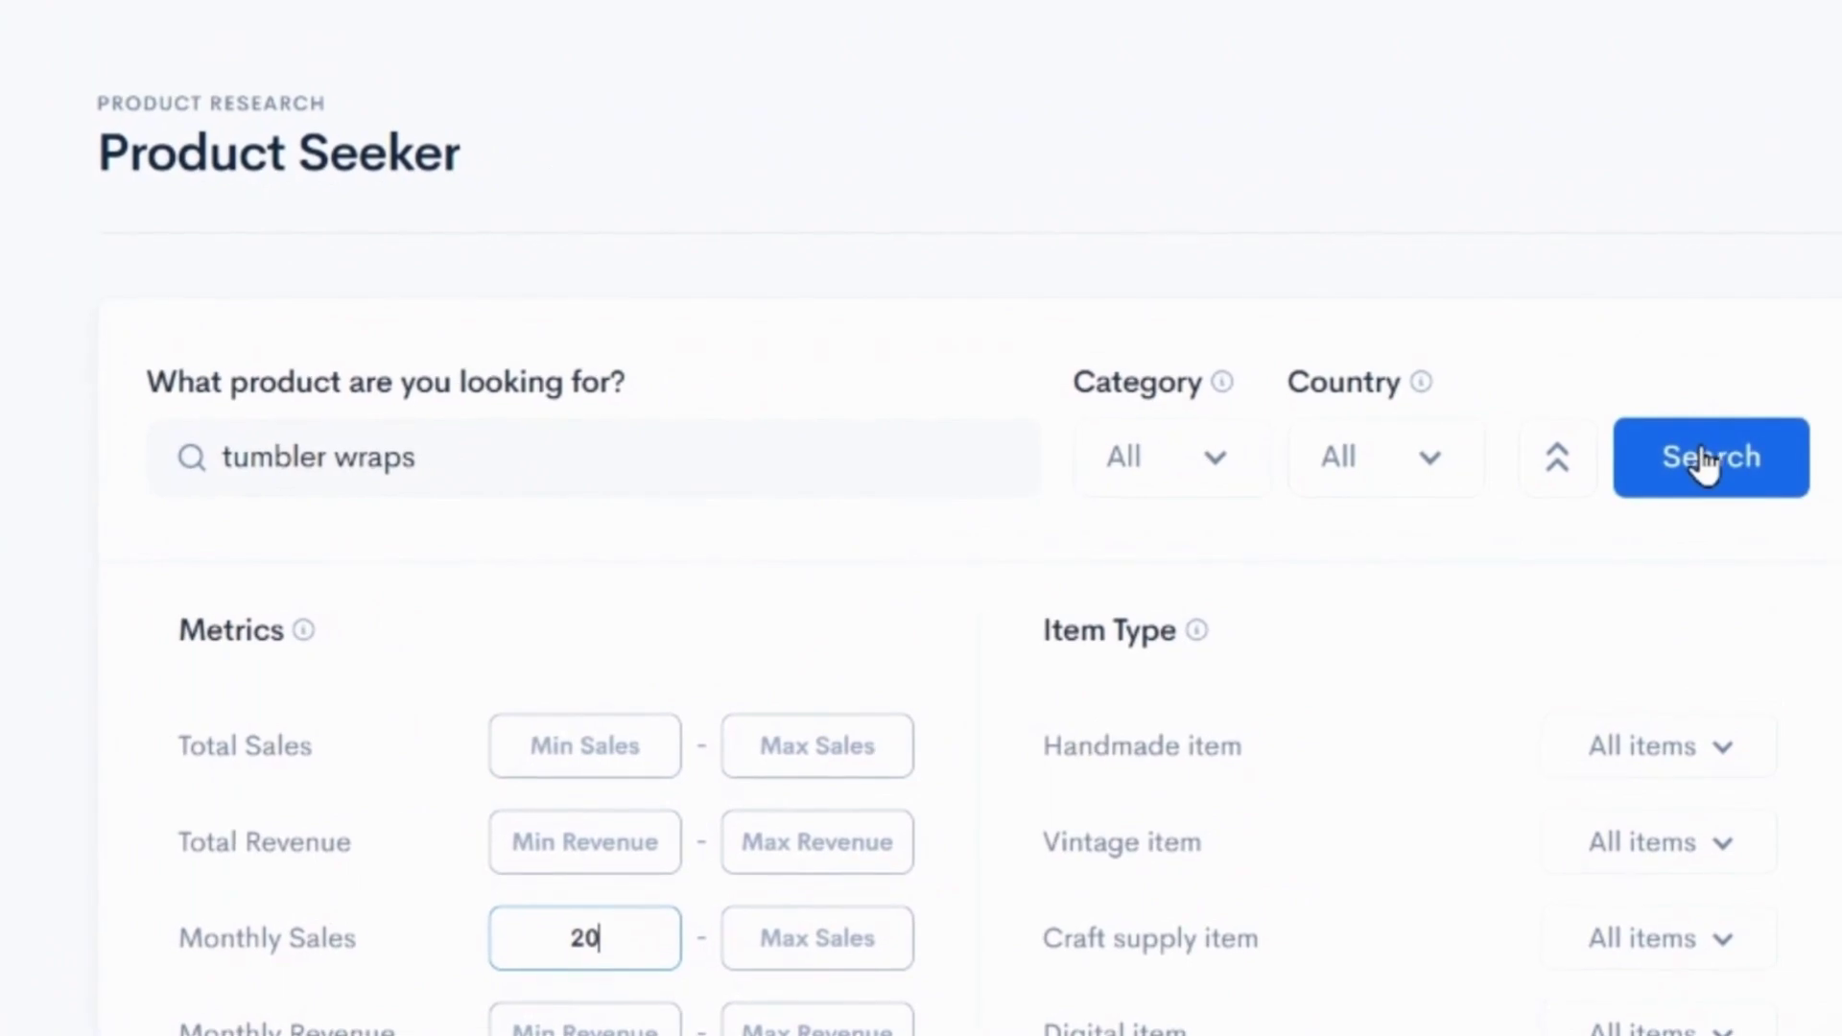
pyautogui.click(1704, 460)
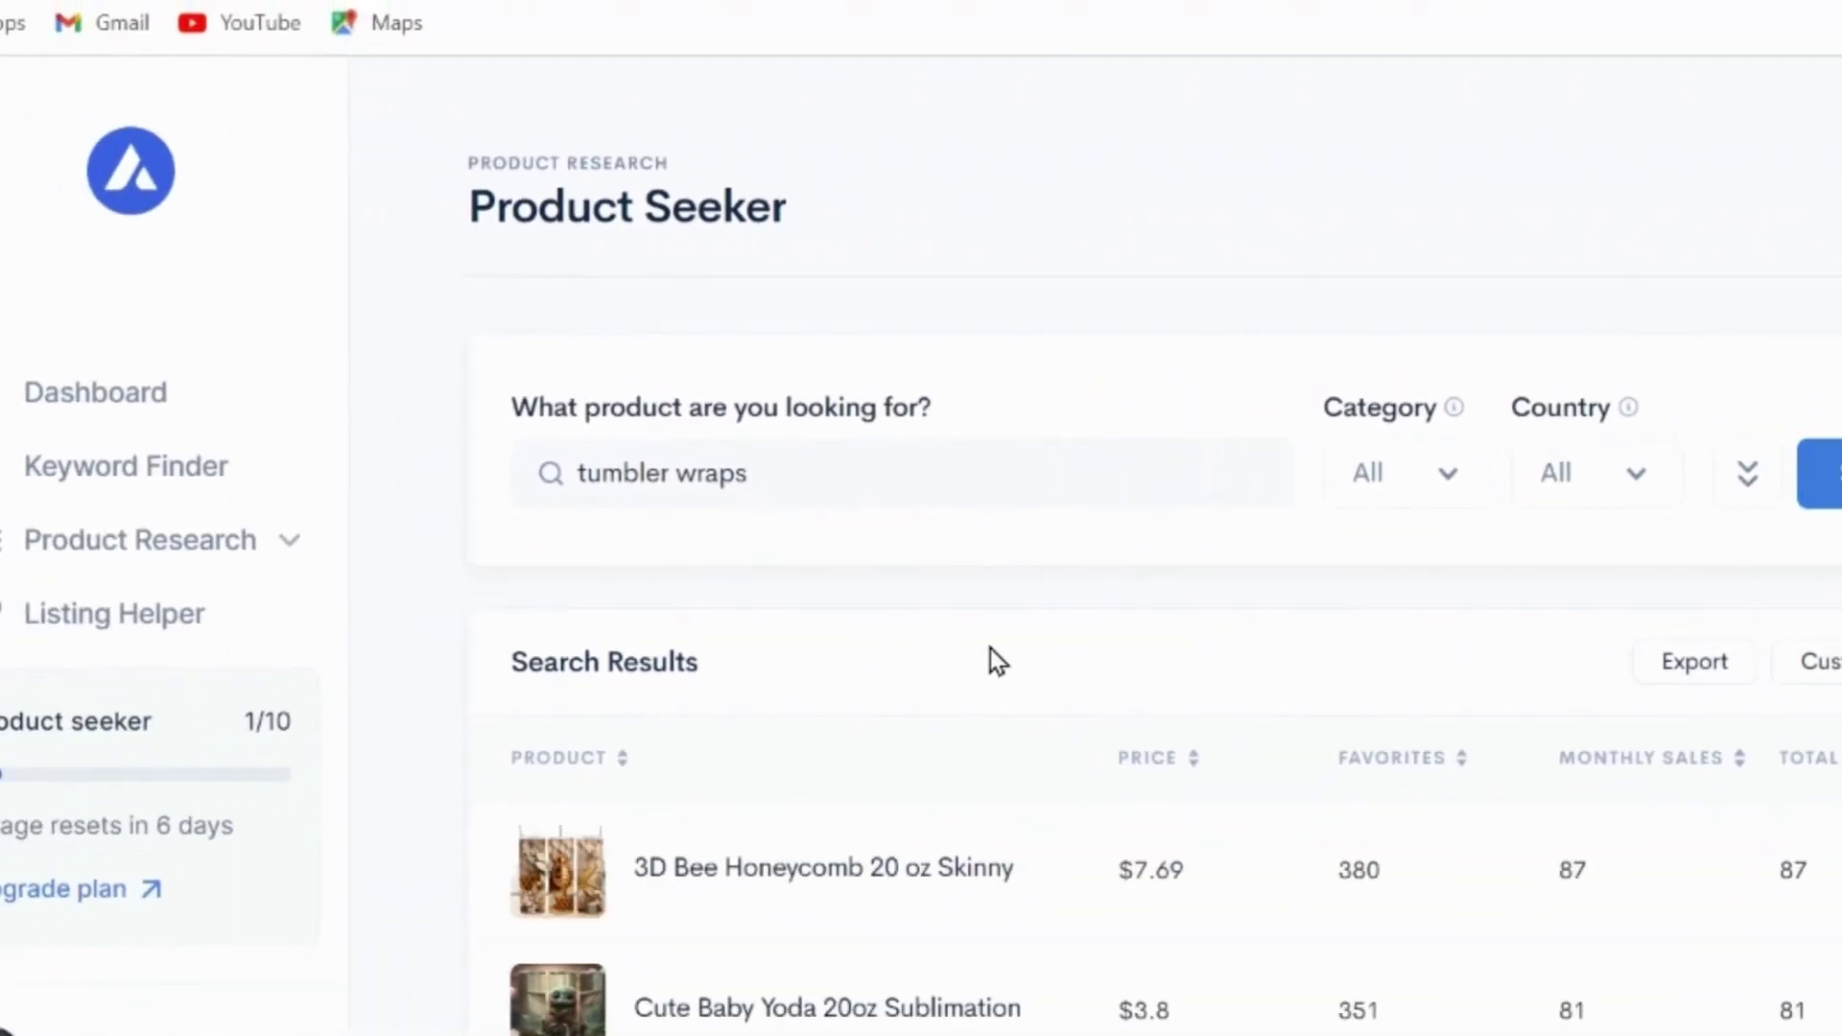
# Review the 3D Bee Honeycomb listing's details, then close its panel.
pyautogui.scroll(-3, 990, 648)
pyautogui.scroll(-3, 822, 637)
pyautogui.tripleClick(884, 317)
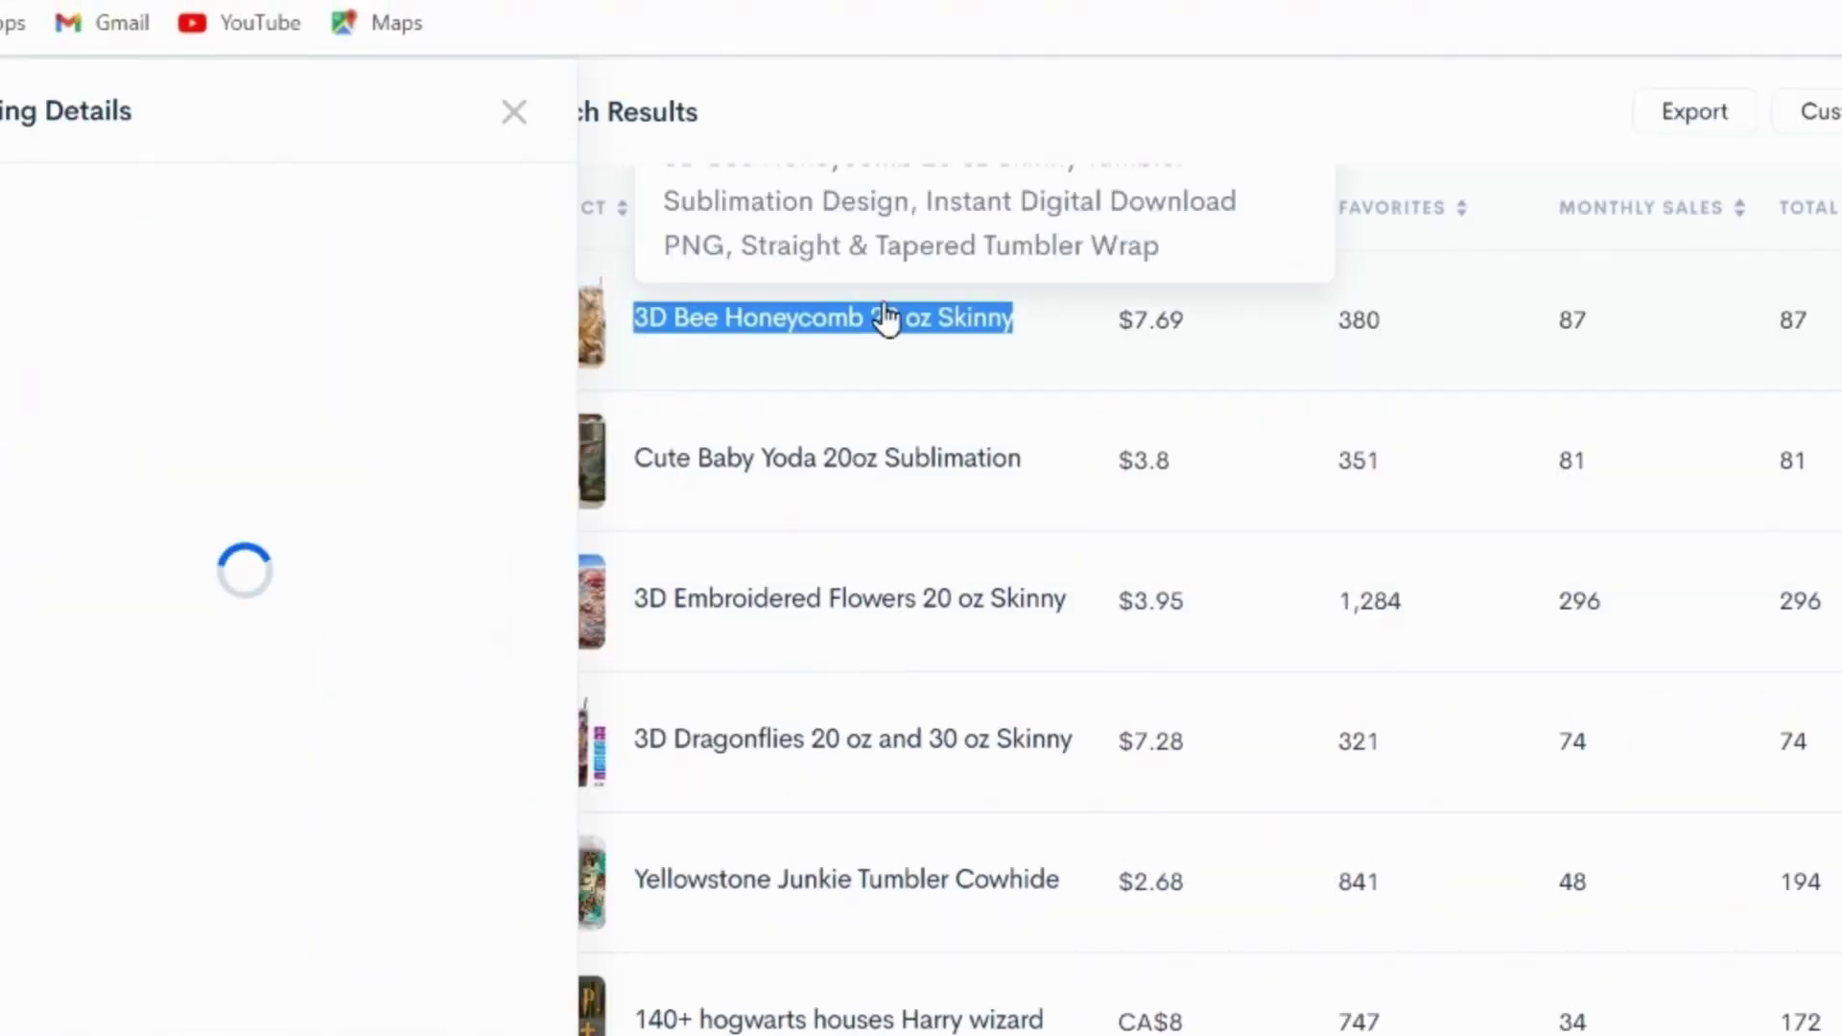
pyautogui.scroll(-5, 427, 729)
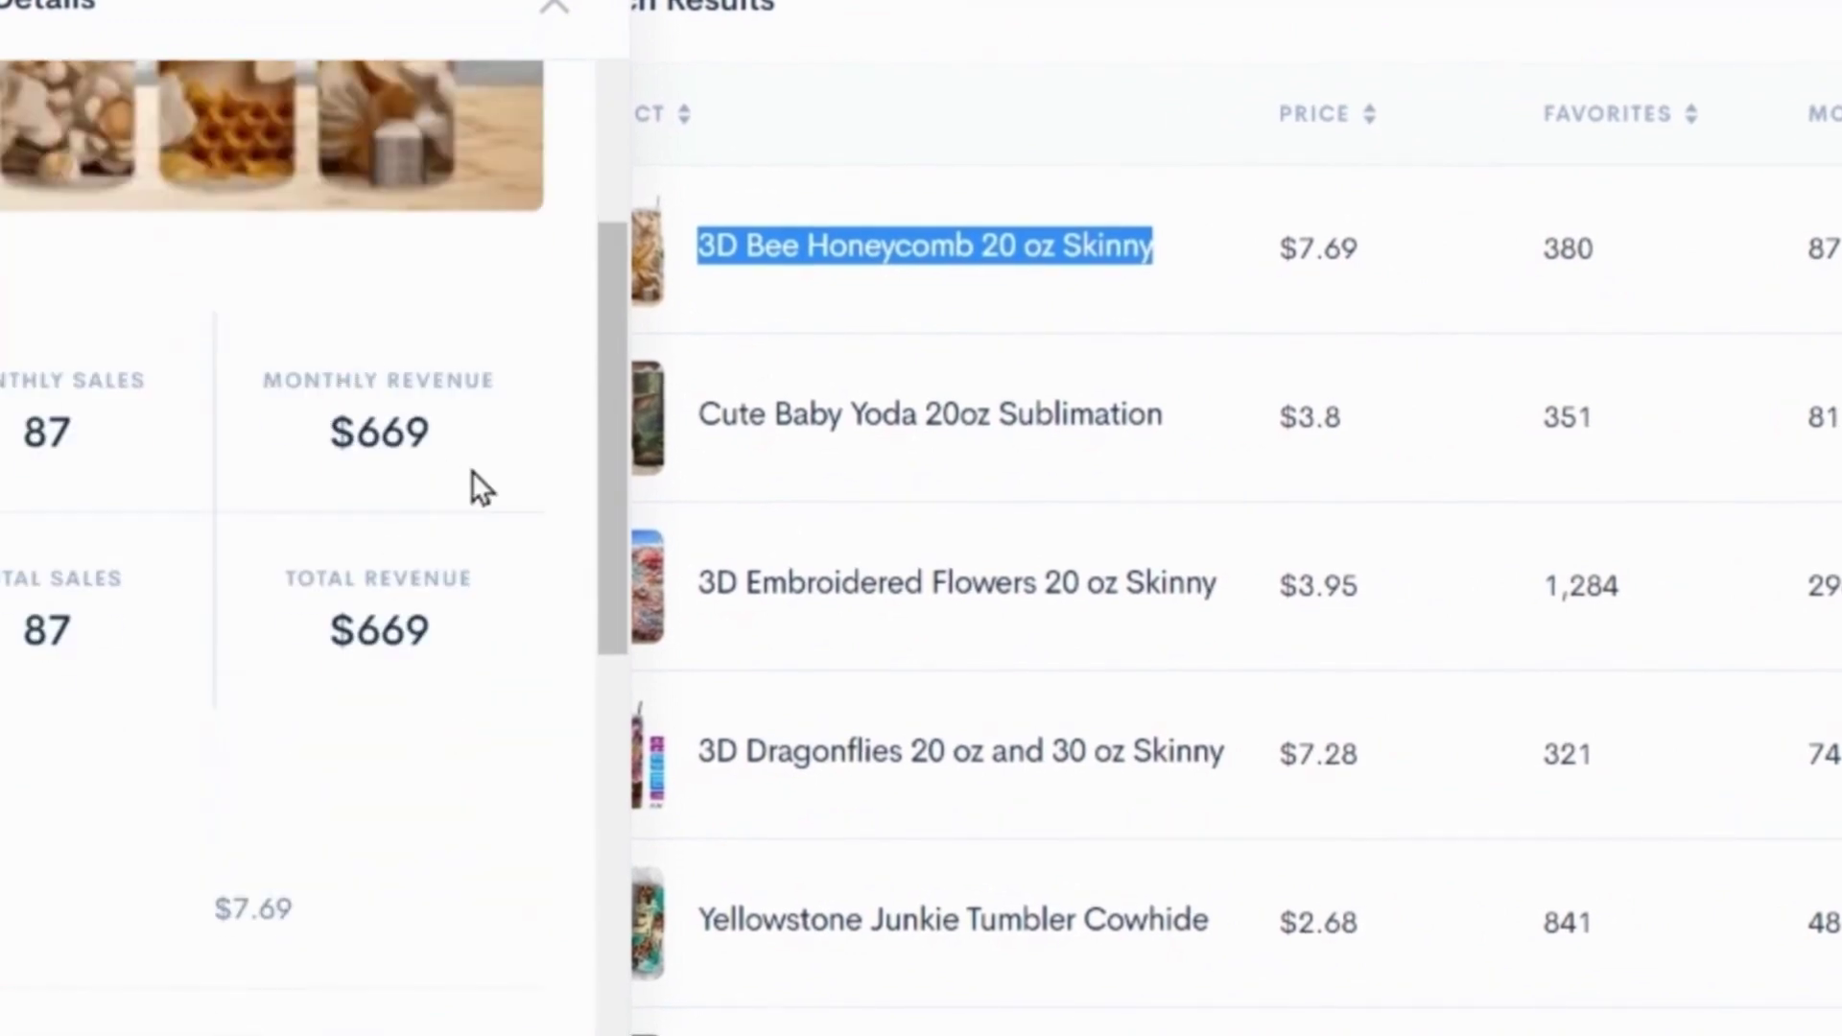
pyautogui.scroll(-5, 503, 725)
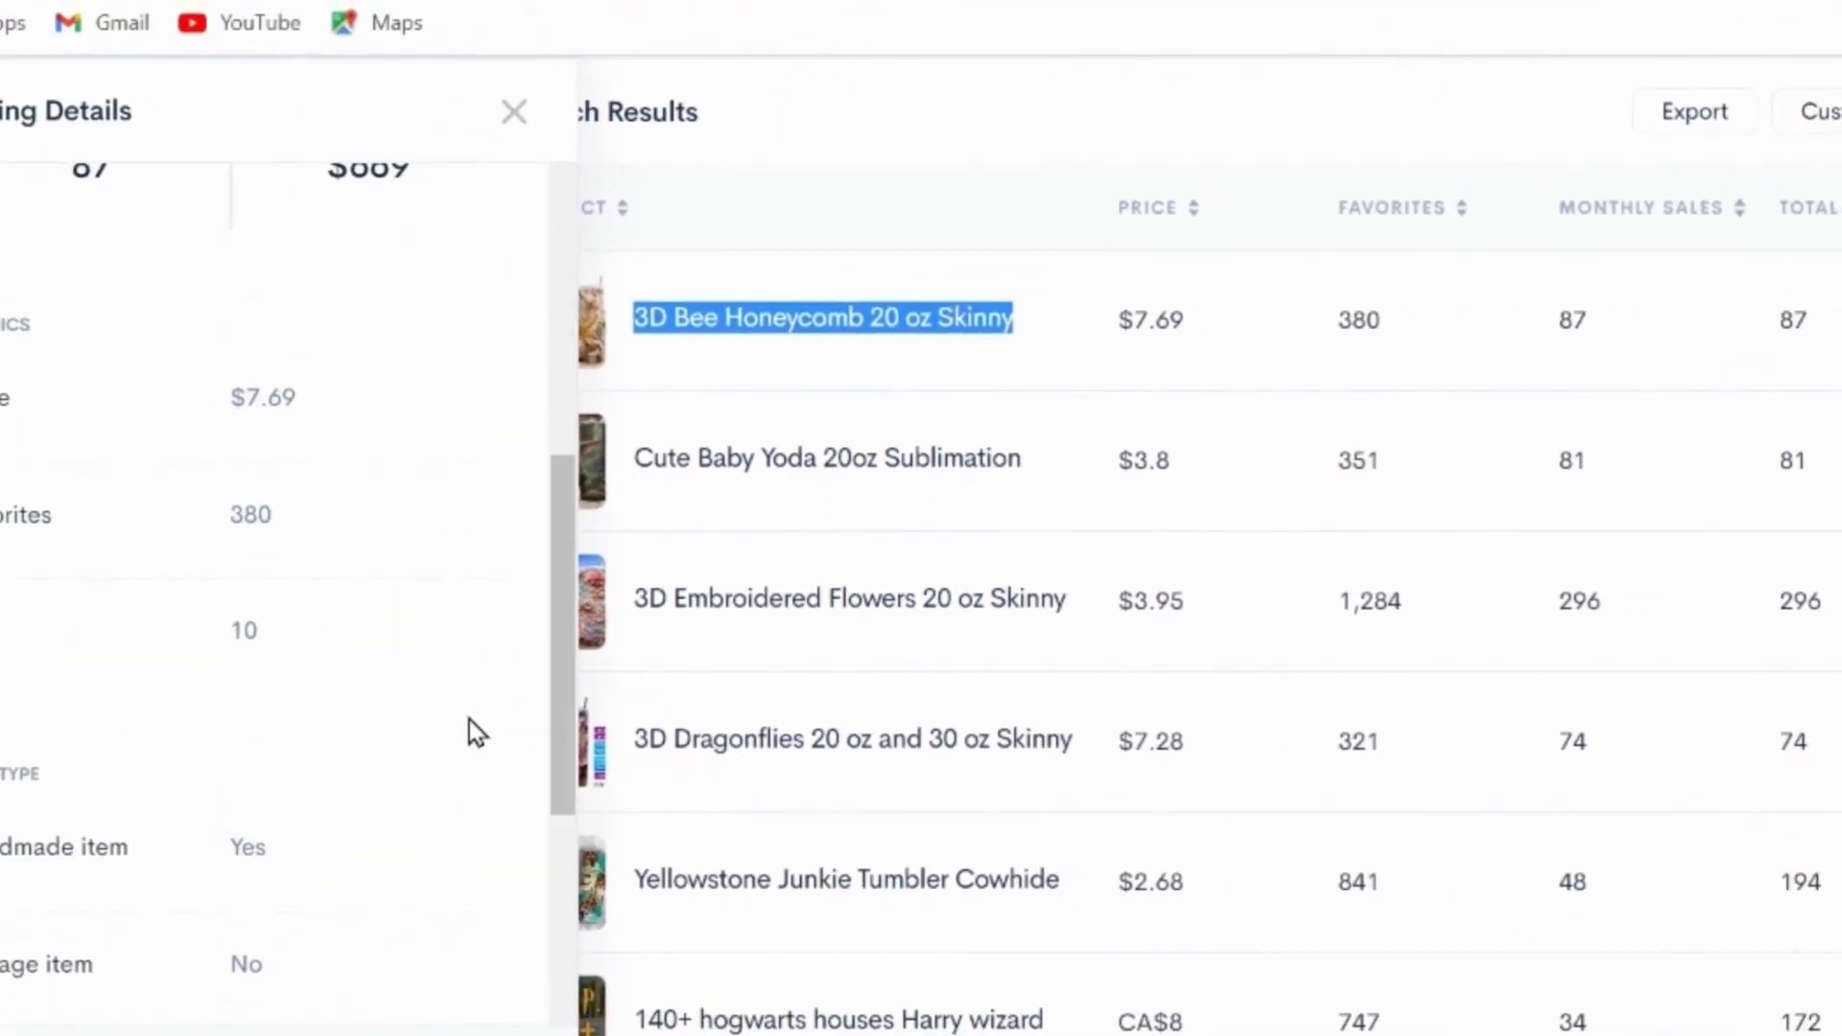
pyautogui.scroll(-1, 469, 728)
pyautogui.moveTo(268, 567); pyautogui.dragTo(237, 583)
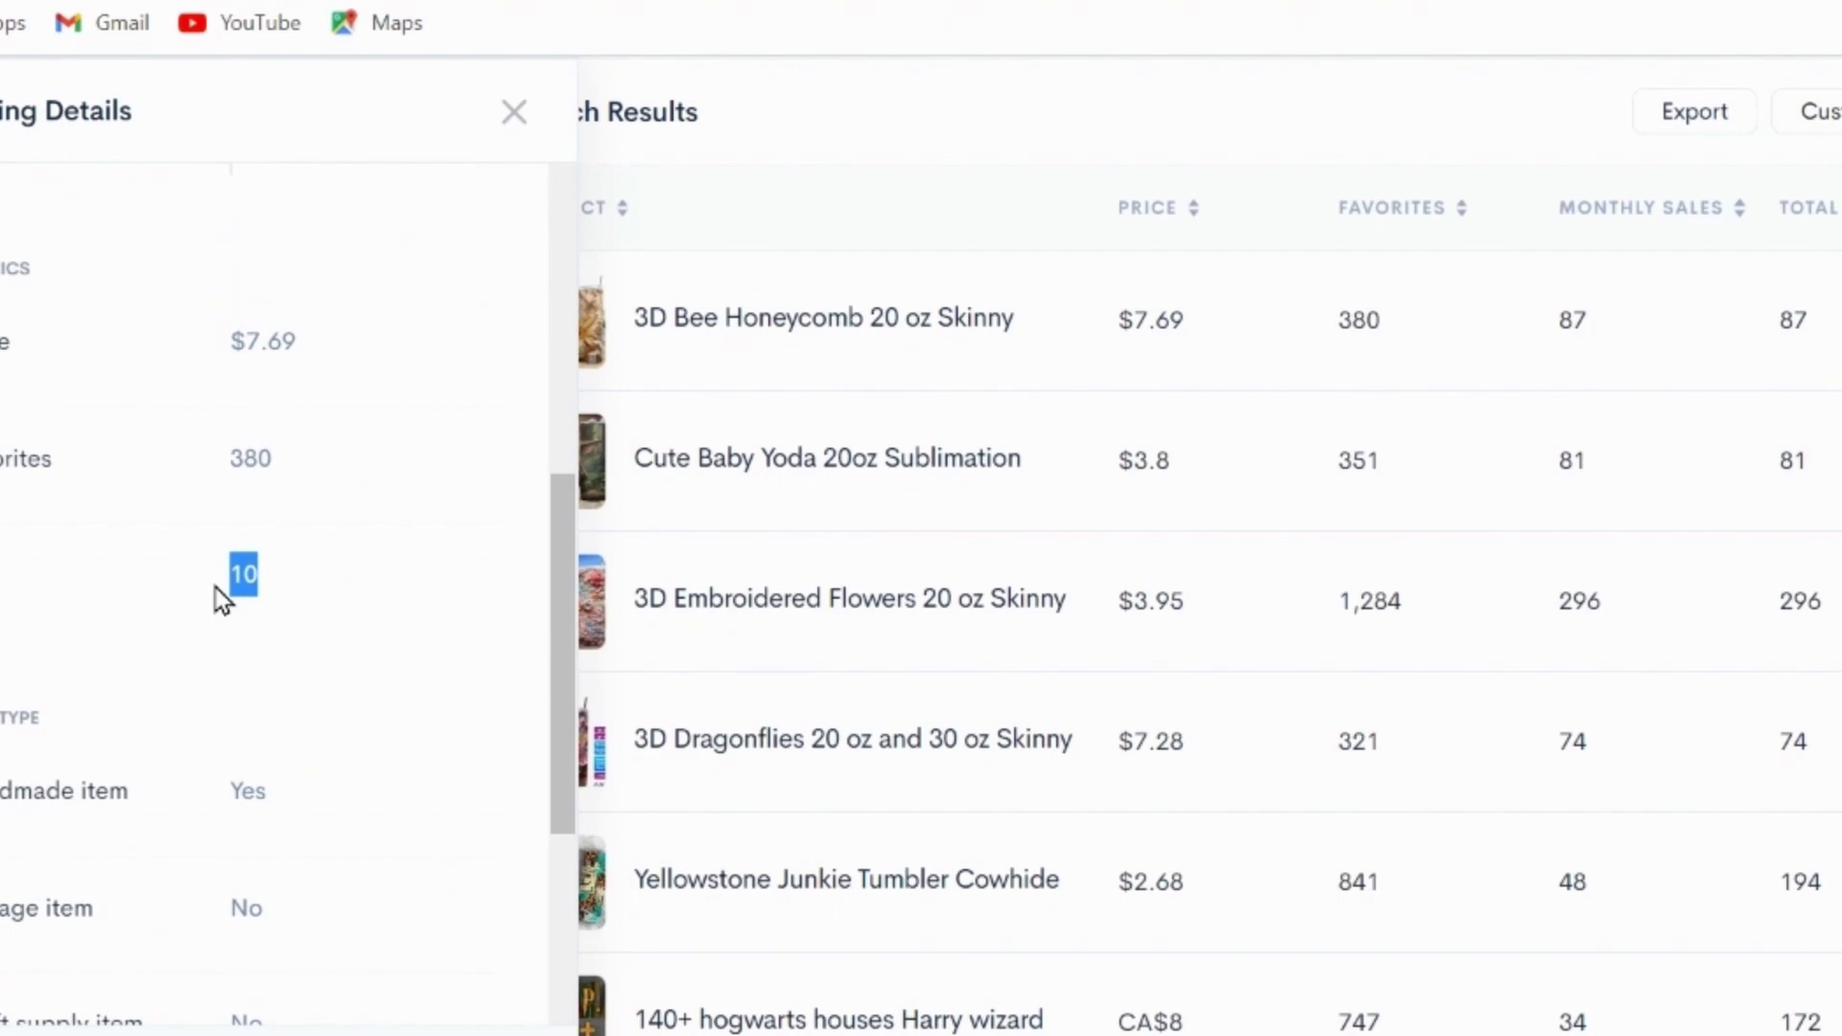
pyautogui.click(1110, 316)
# Open and read through the 3D Embroidered Flowers listing's details.
pyautogui.scroll(2, 986, 384)
pyautogui.click(825, 443)
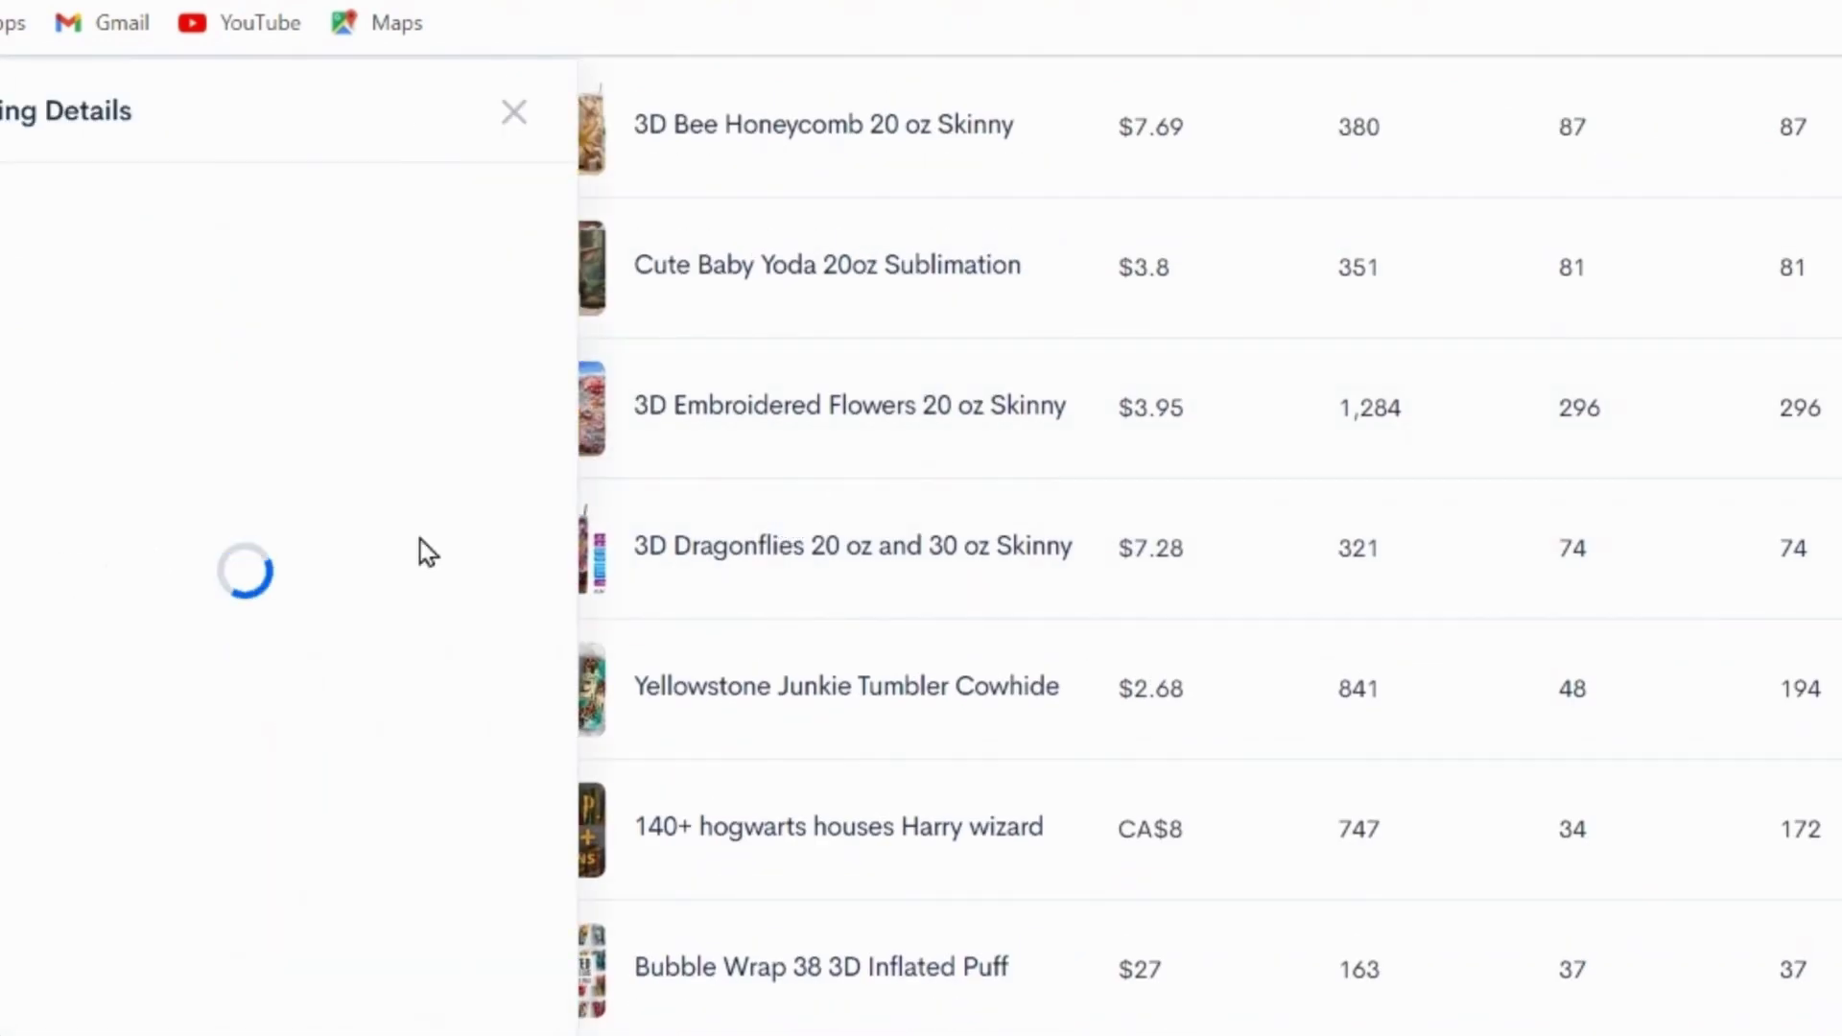
pyautogui.scroll(-5, 549, 425)
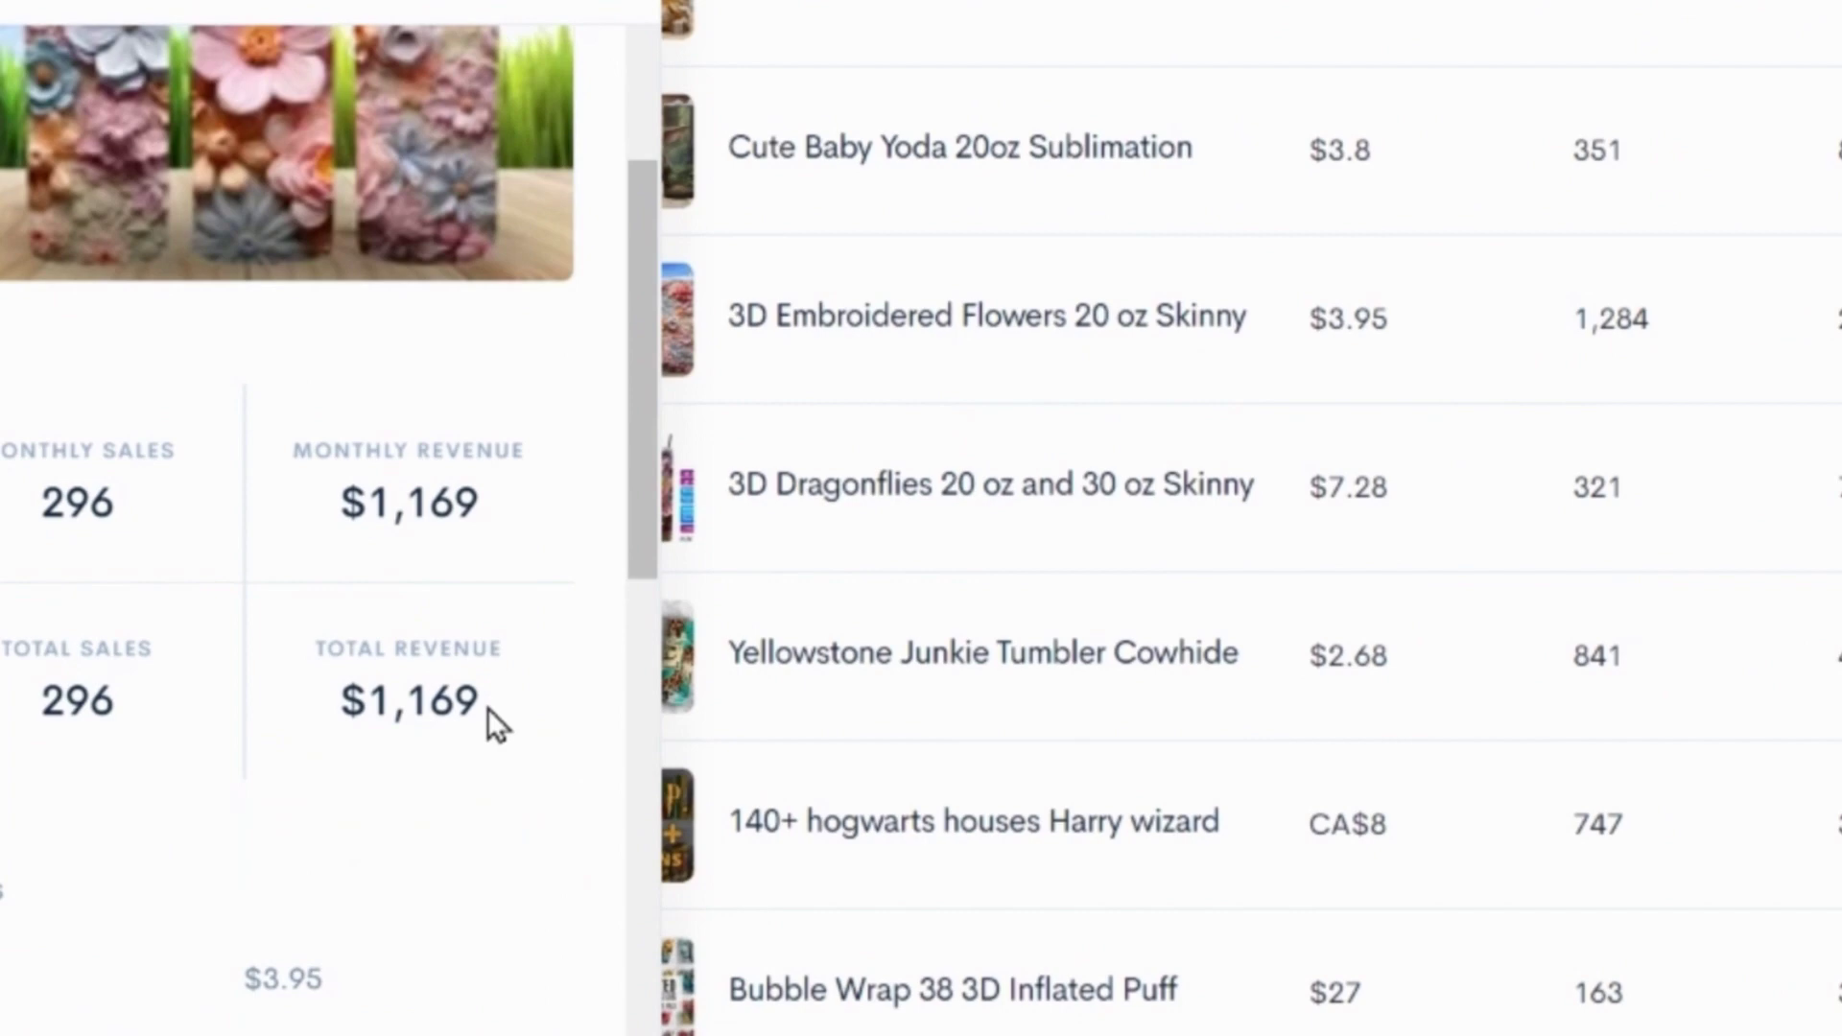
pyautogui.scroll(-5, 487, 708)
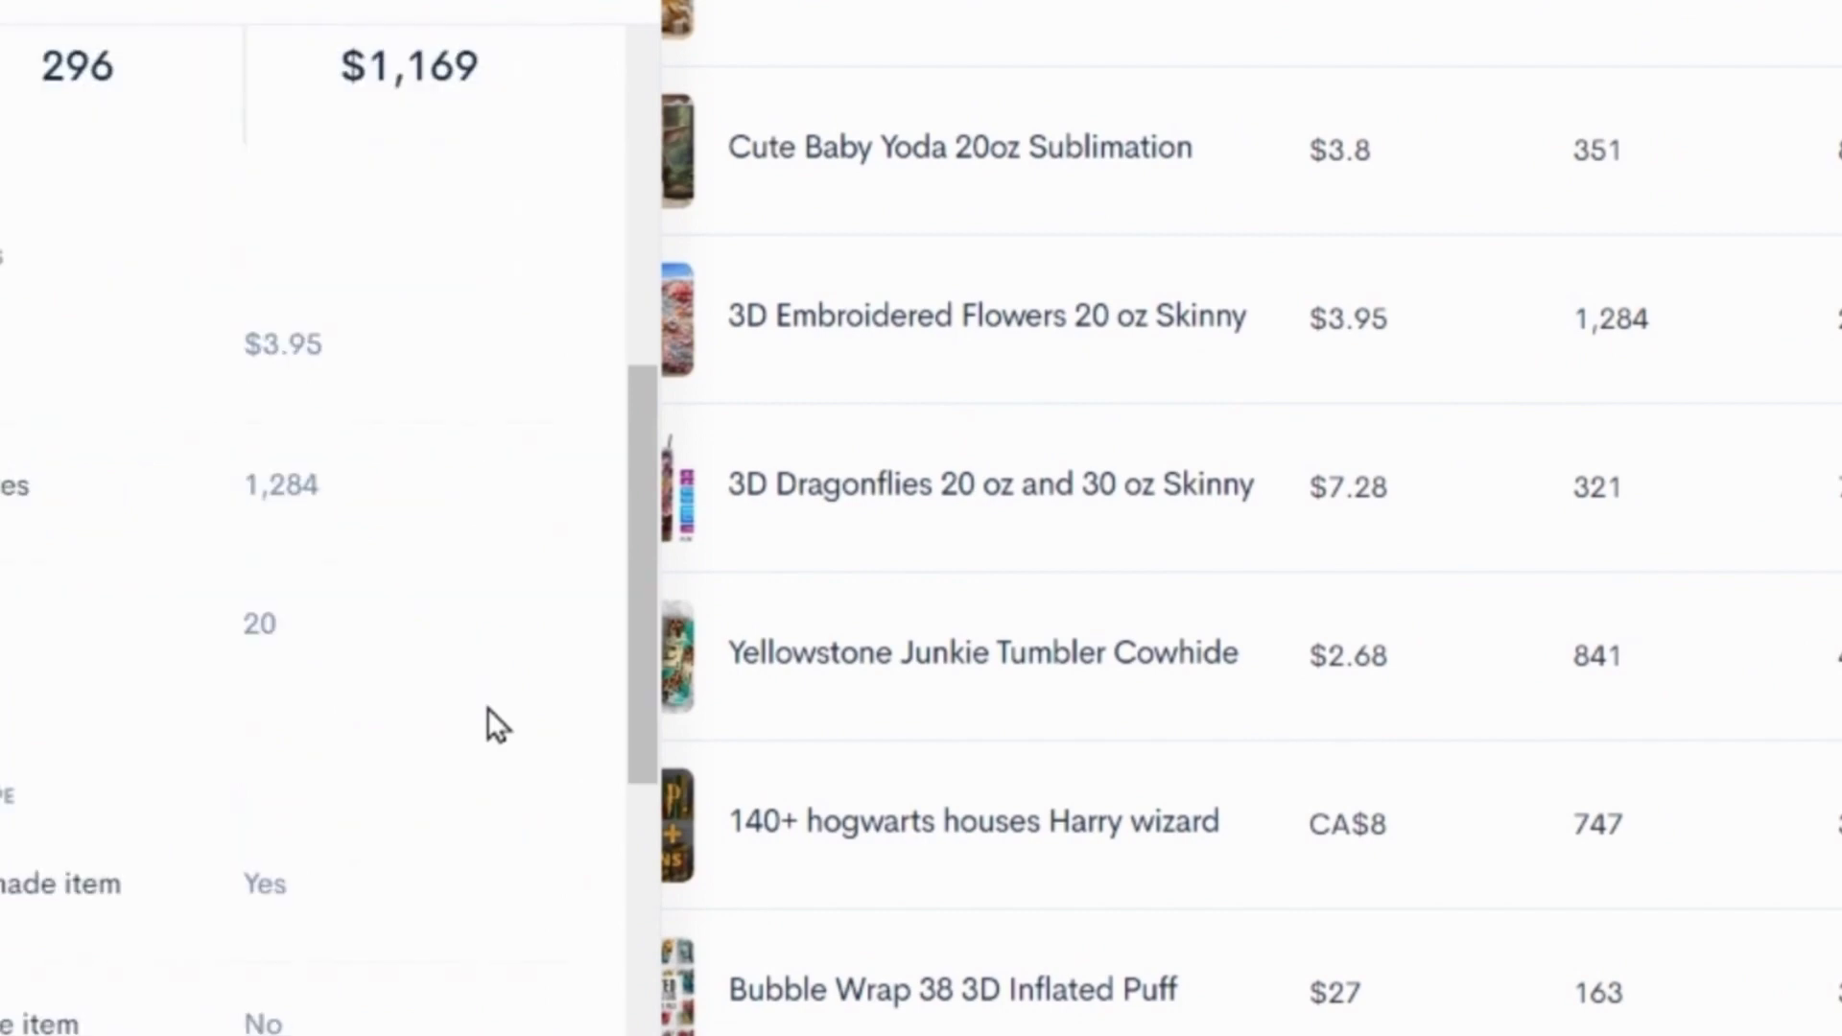
pyautogui.moveTo(272, 632); pyautogui.dragTo(238, 636)
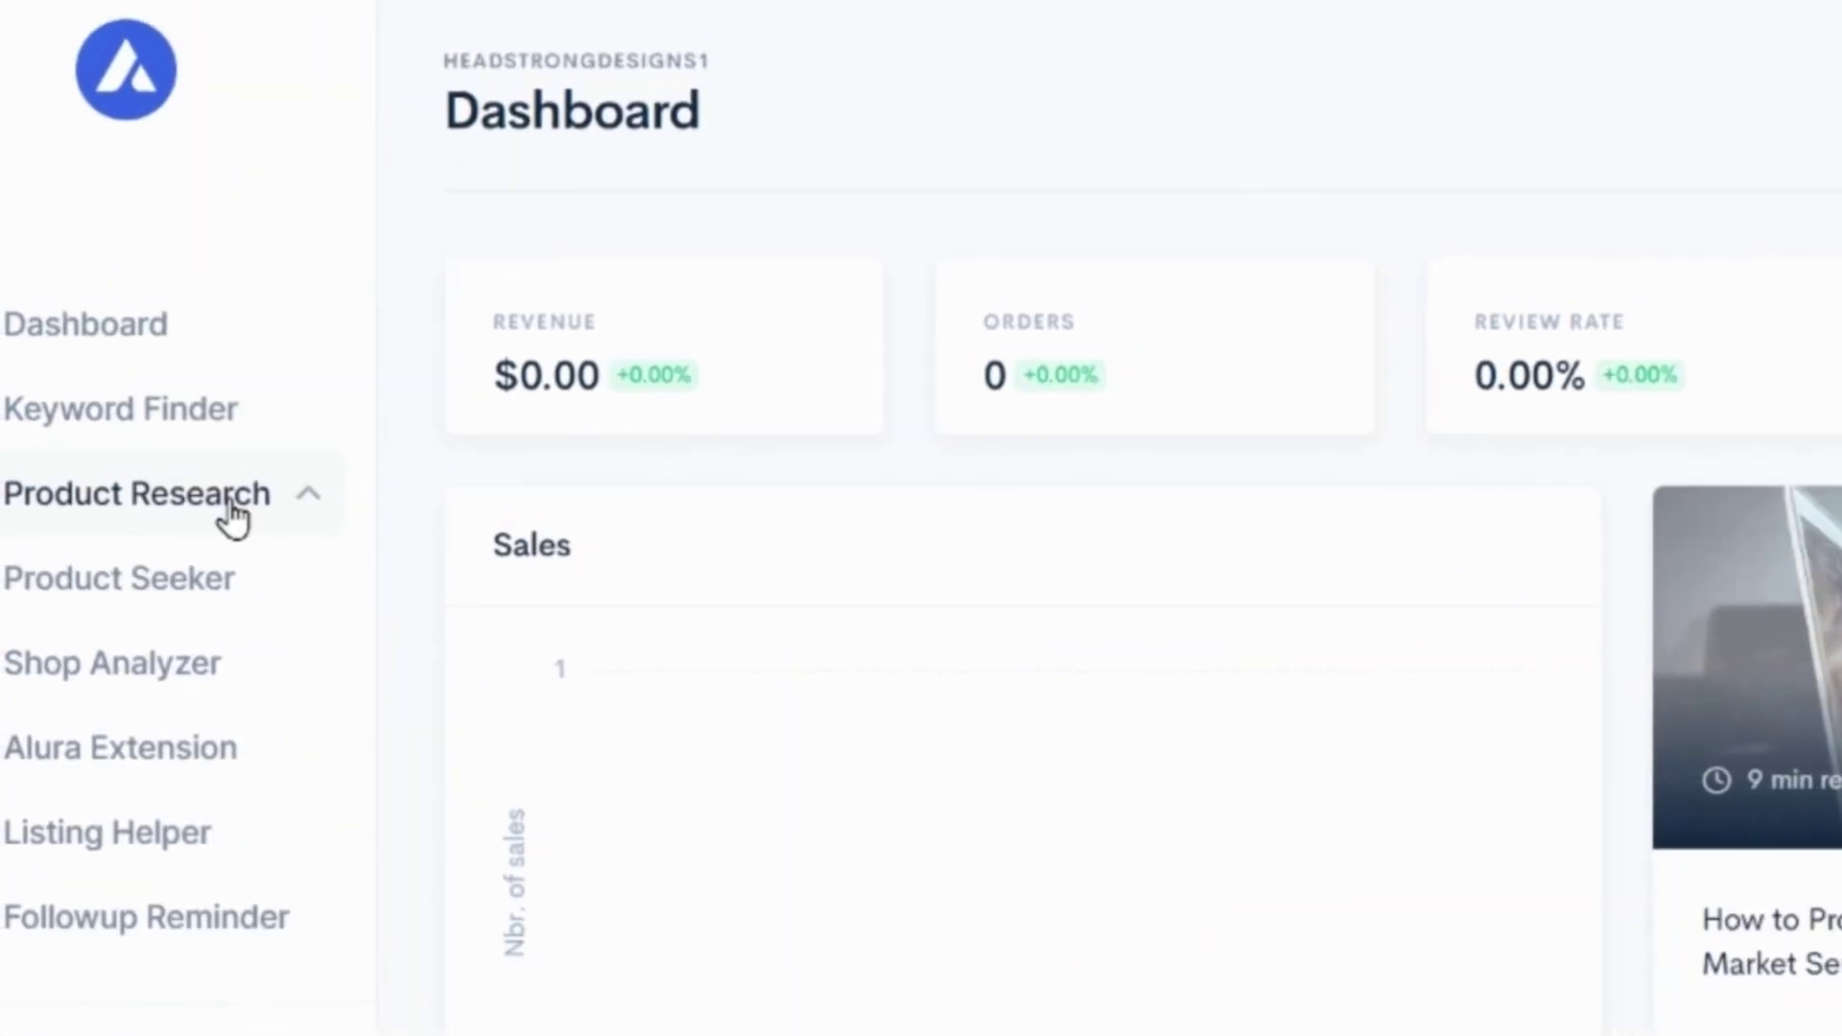
# Load the Shop Analyzer report for the pasted shop name AussieDigitalArt.
pyautogui.click(147, 700)
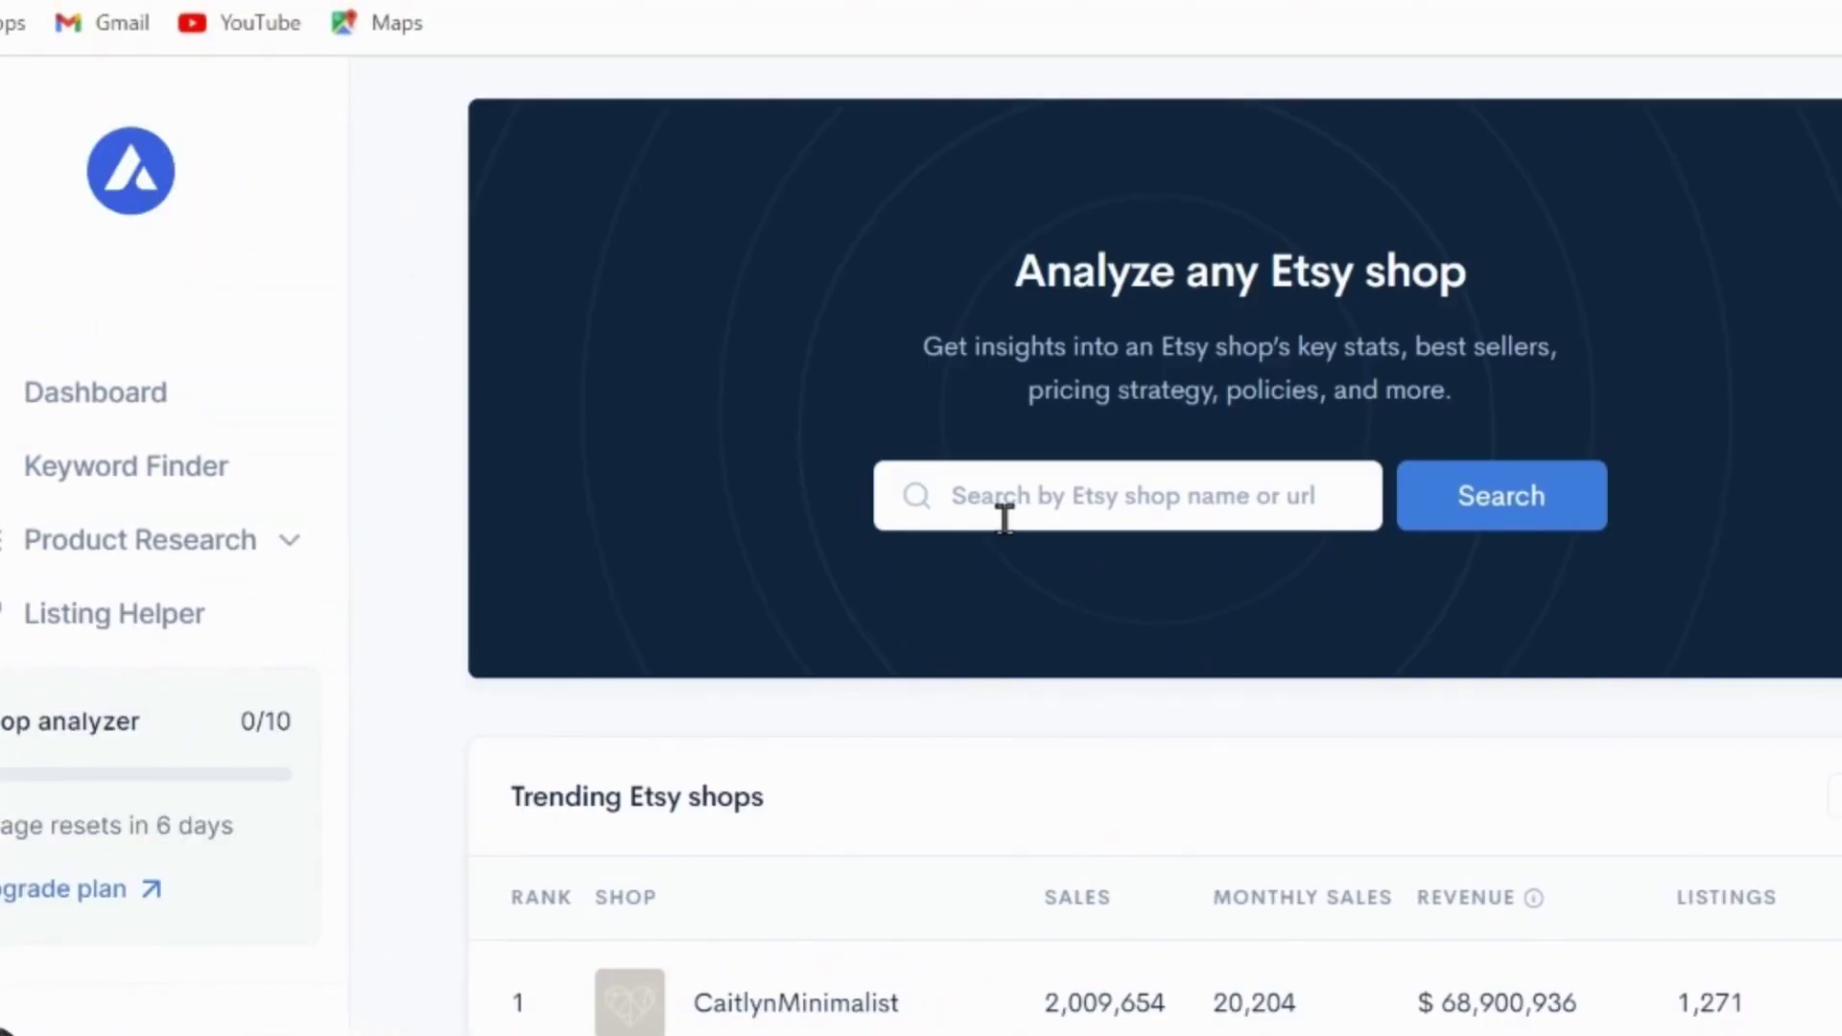
pyautogui.rightClick(999, 518)
pyautogui.click(1117, 252)
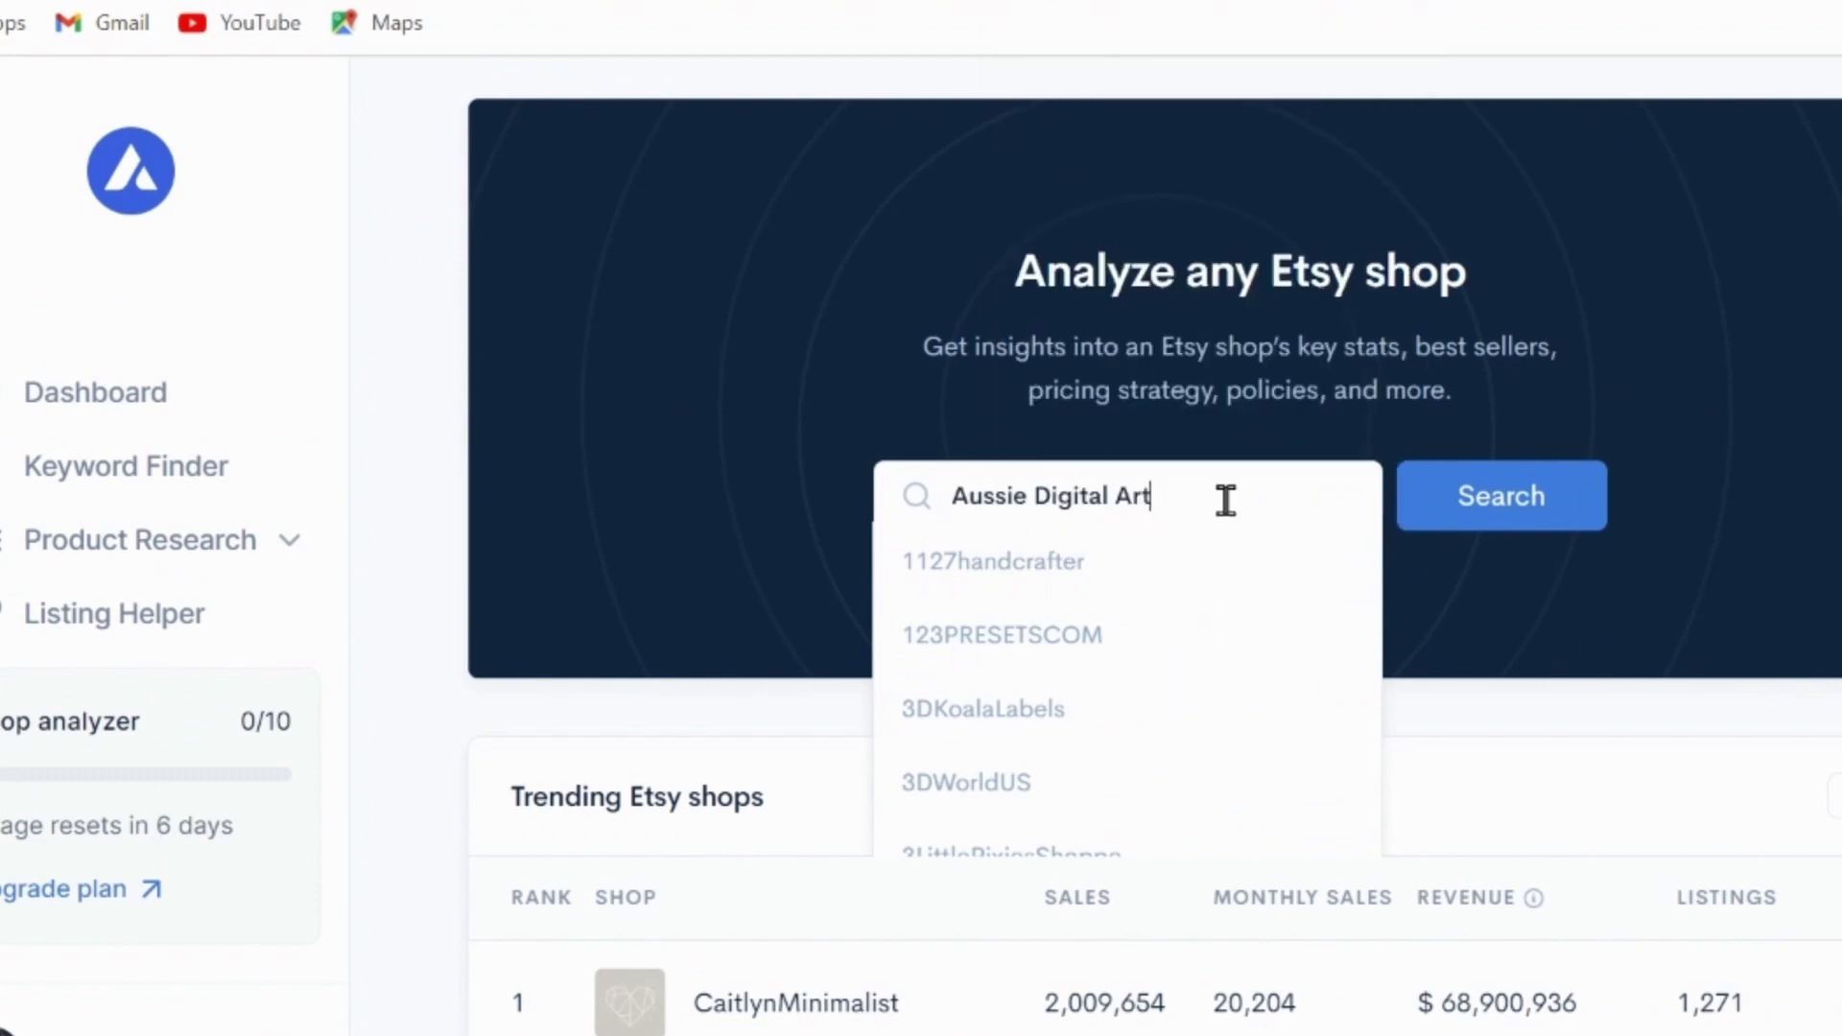
pyautogui.click(1501, 498)
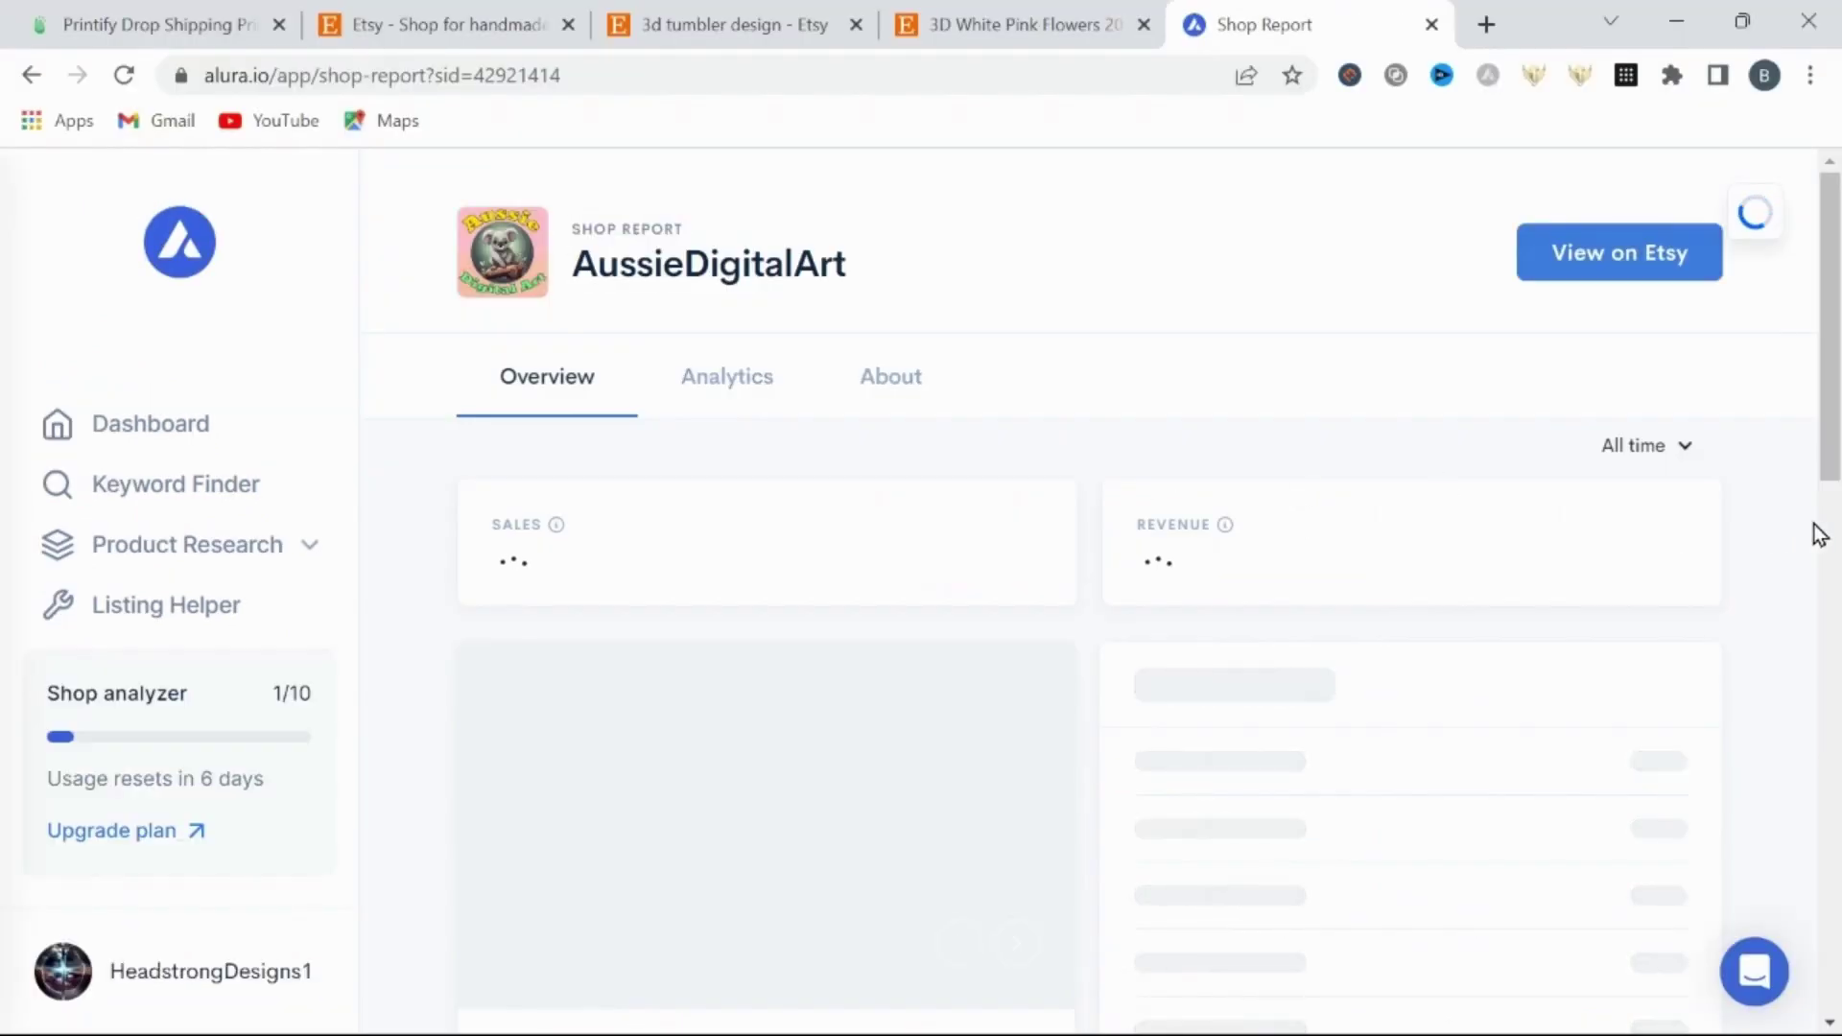
# Highlight the shop's all-time and monthly revenue figures and its 726 listing count.
pyautogui.scroll(-1, 1820, 535)
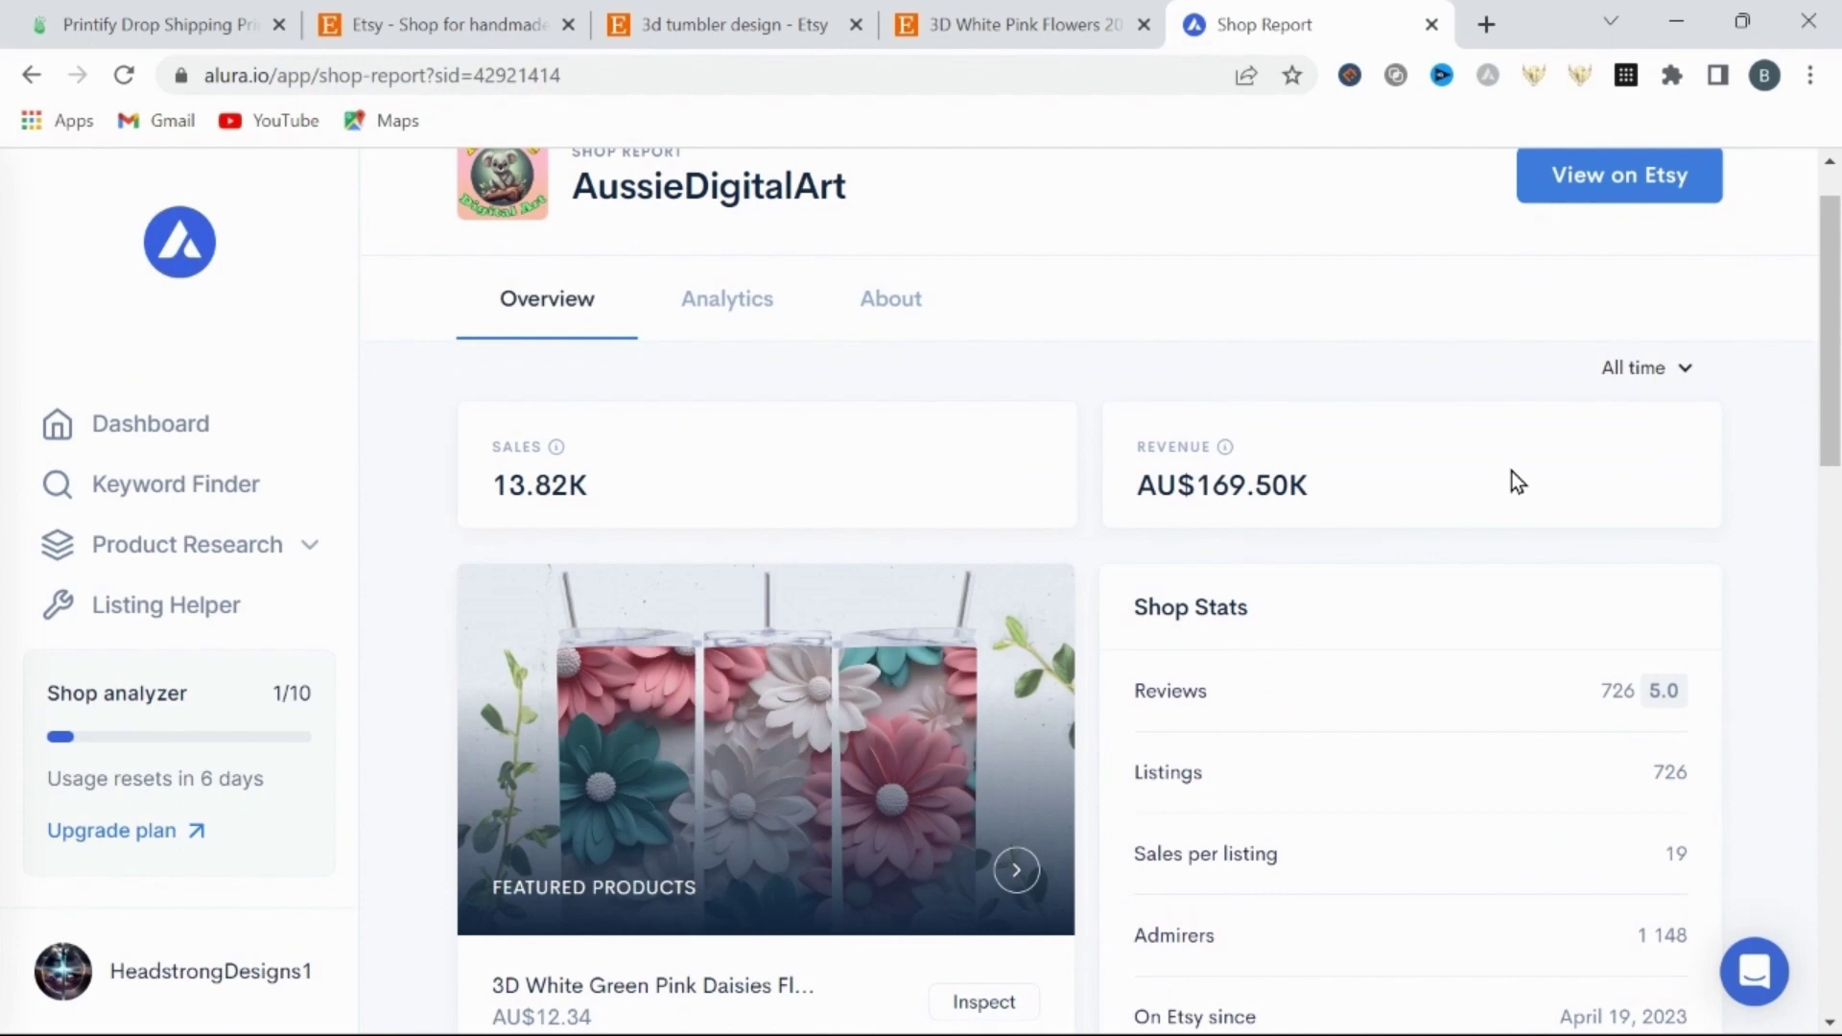
pyautogui.moveTo(1369, 476); pyautogui.dragTo(1144, 489)
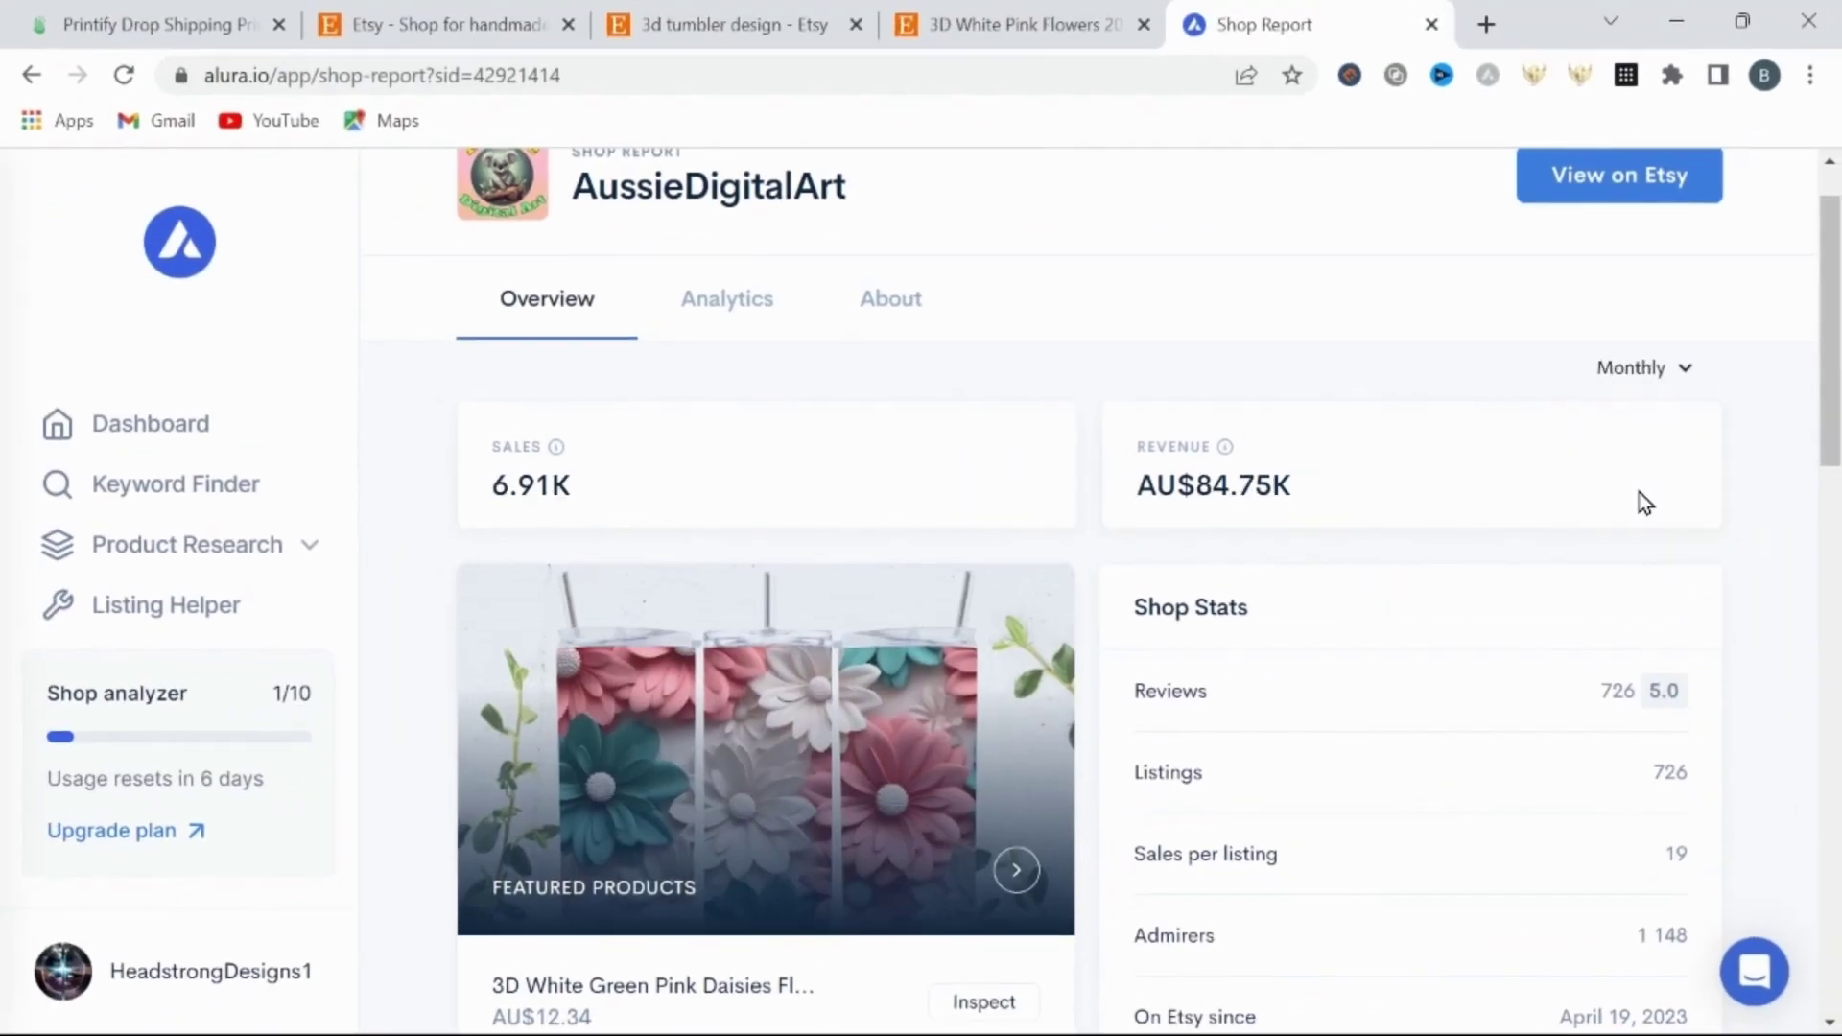
pyautogui.moveTo(1315, 489); pyautogui.dragTo(1134, 487)
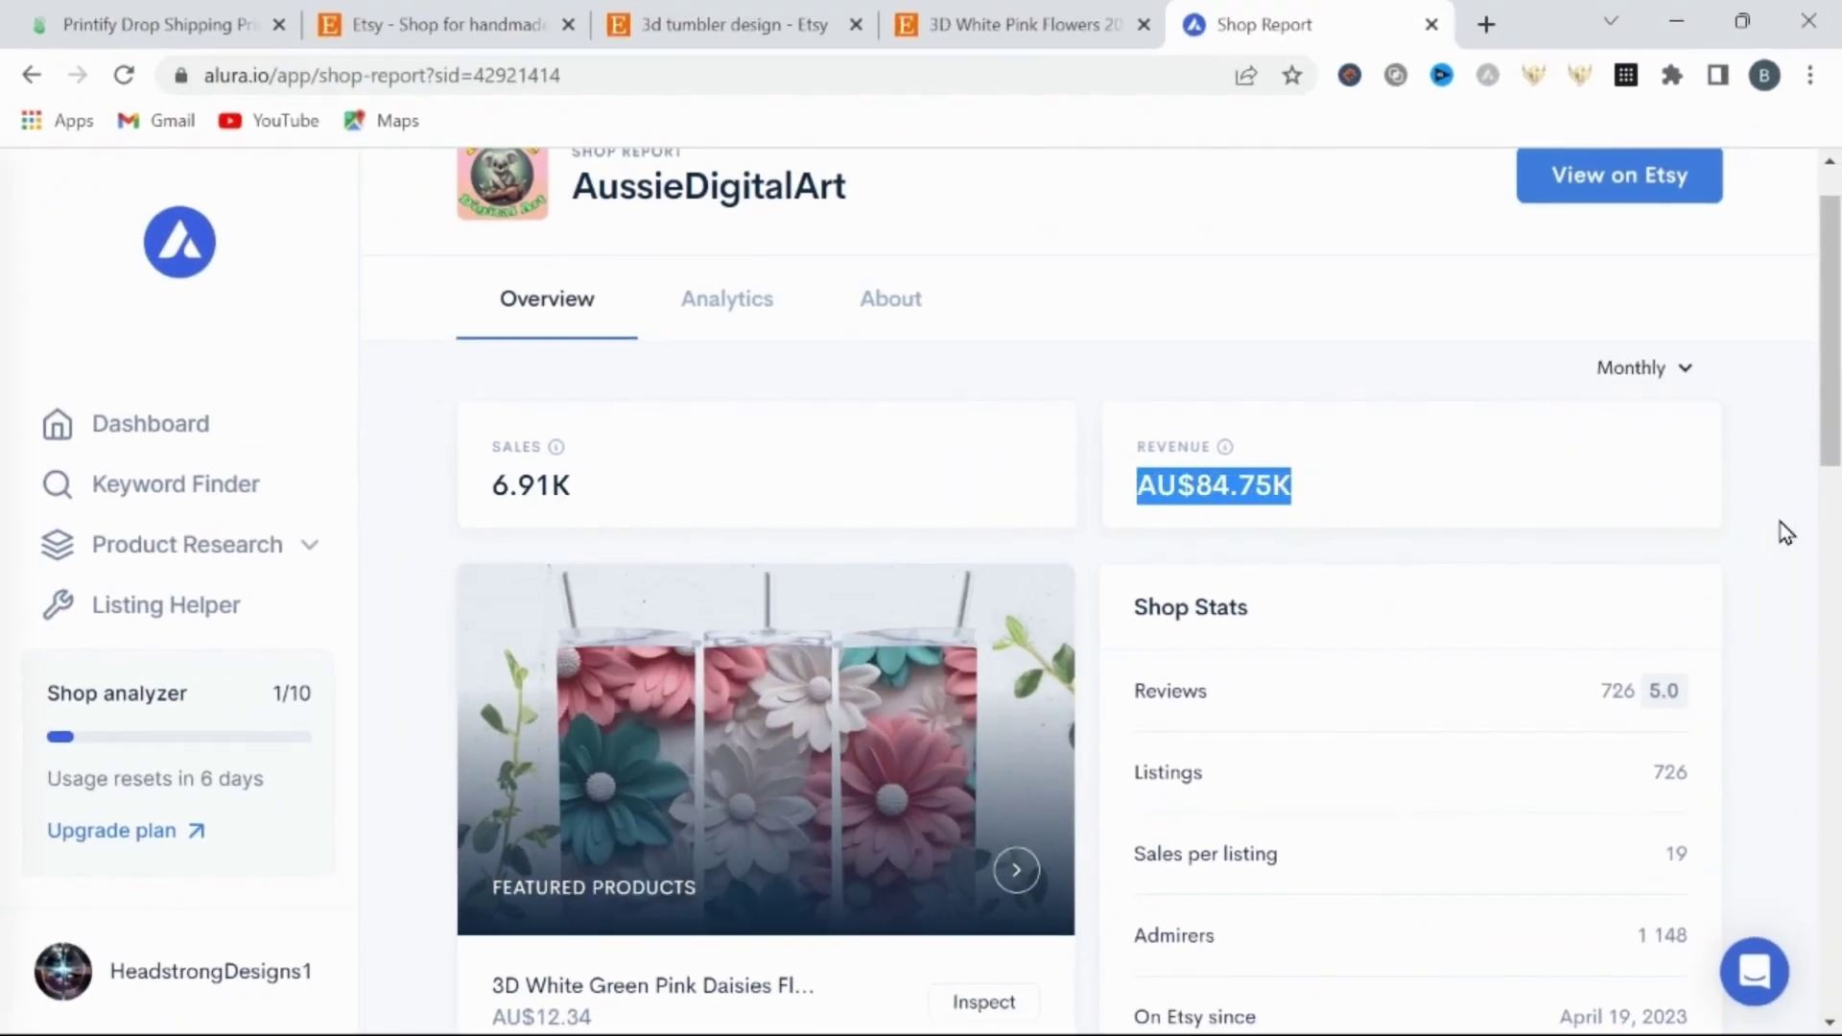
pyautogui.scroll(-3, 1767, 529)
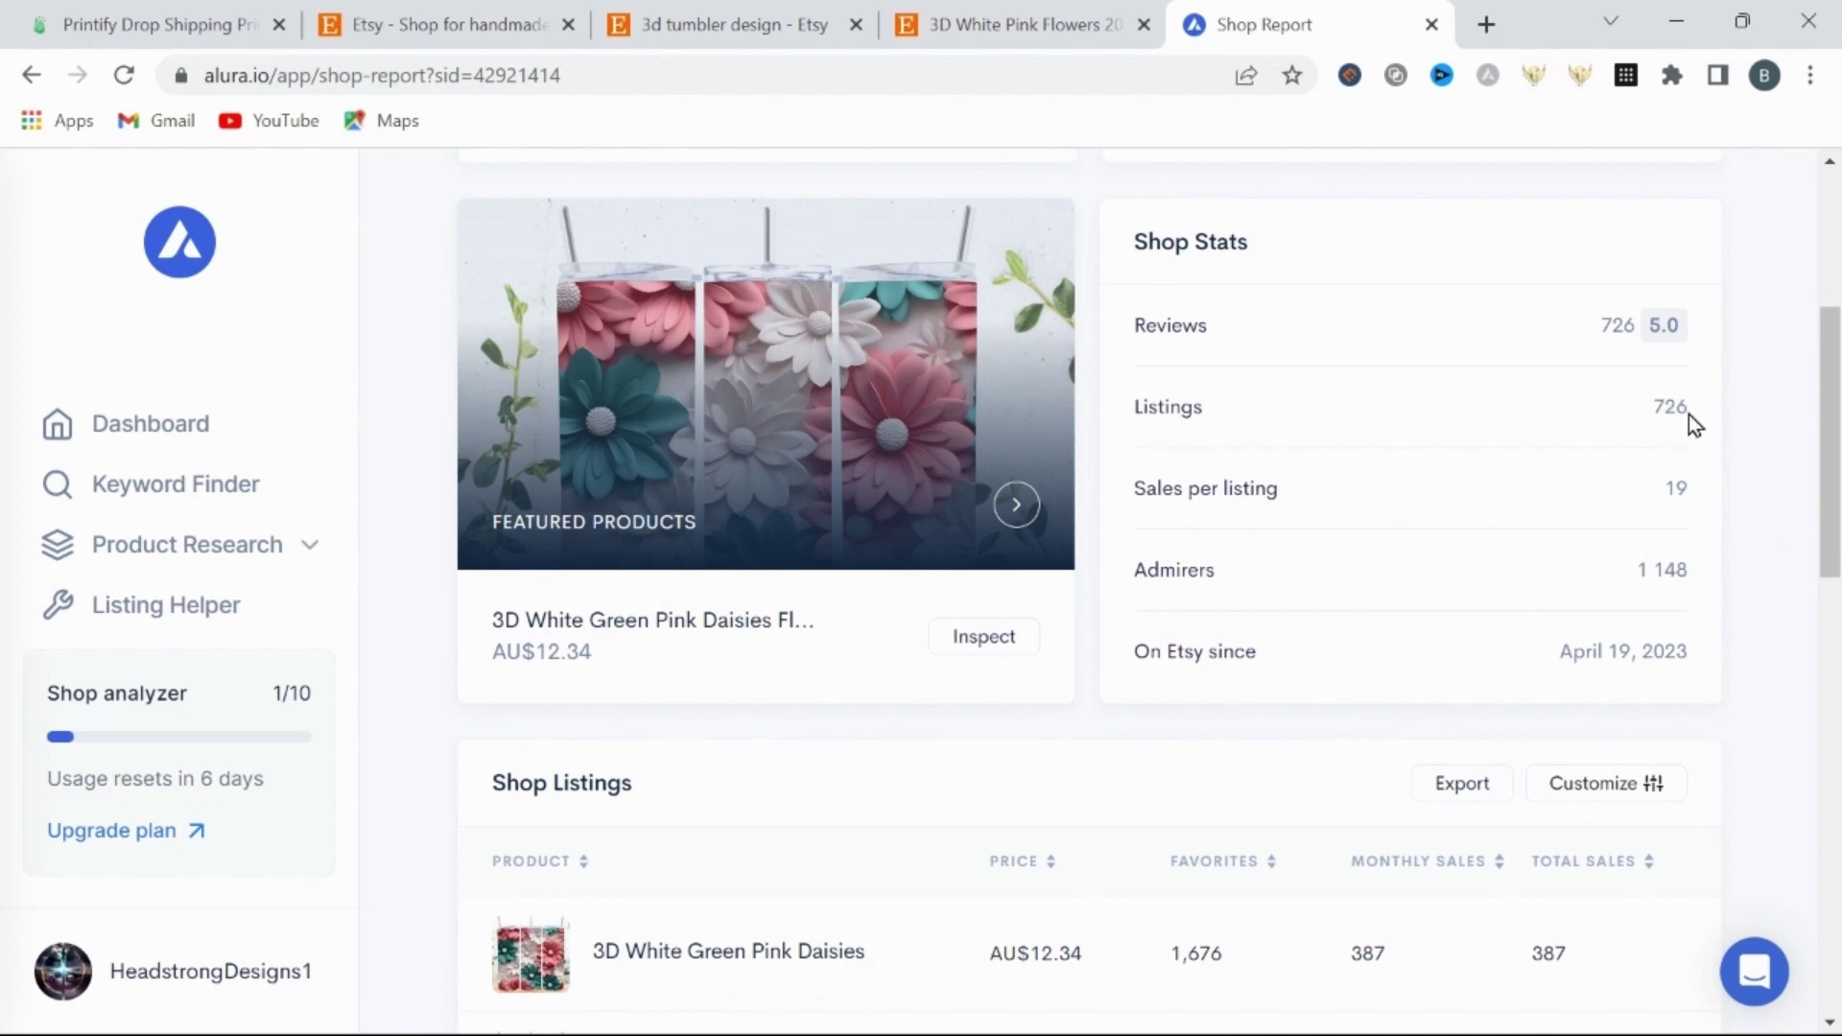
pyautogui.moveTo(1690, 410); pyautogui.dragTo(1645, 408)
pyautogui.scroll(-4, 1191, 722)
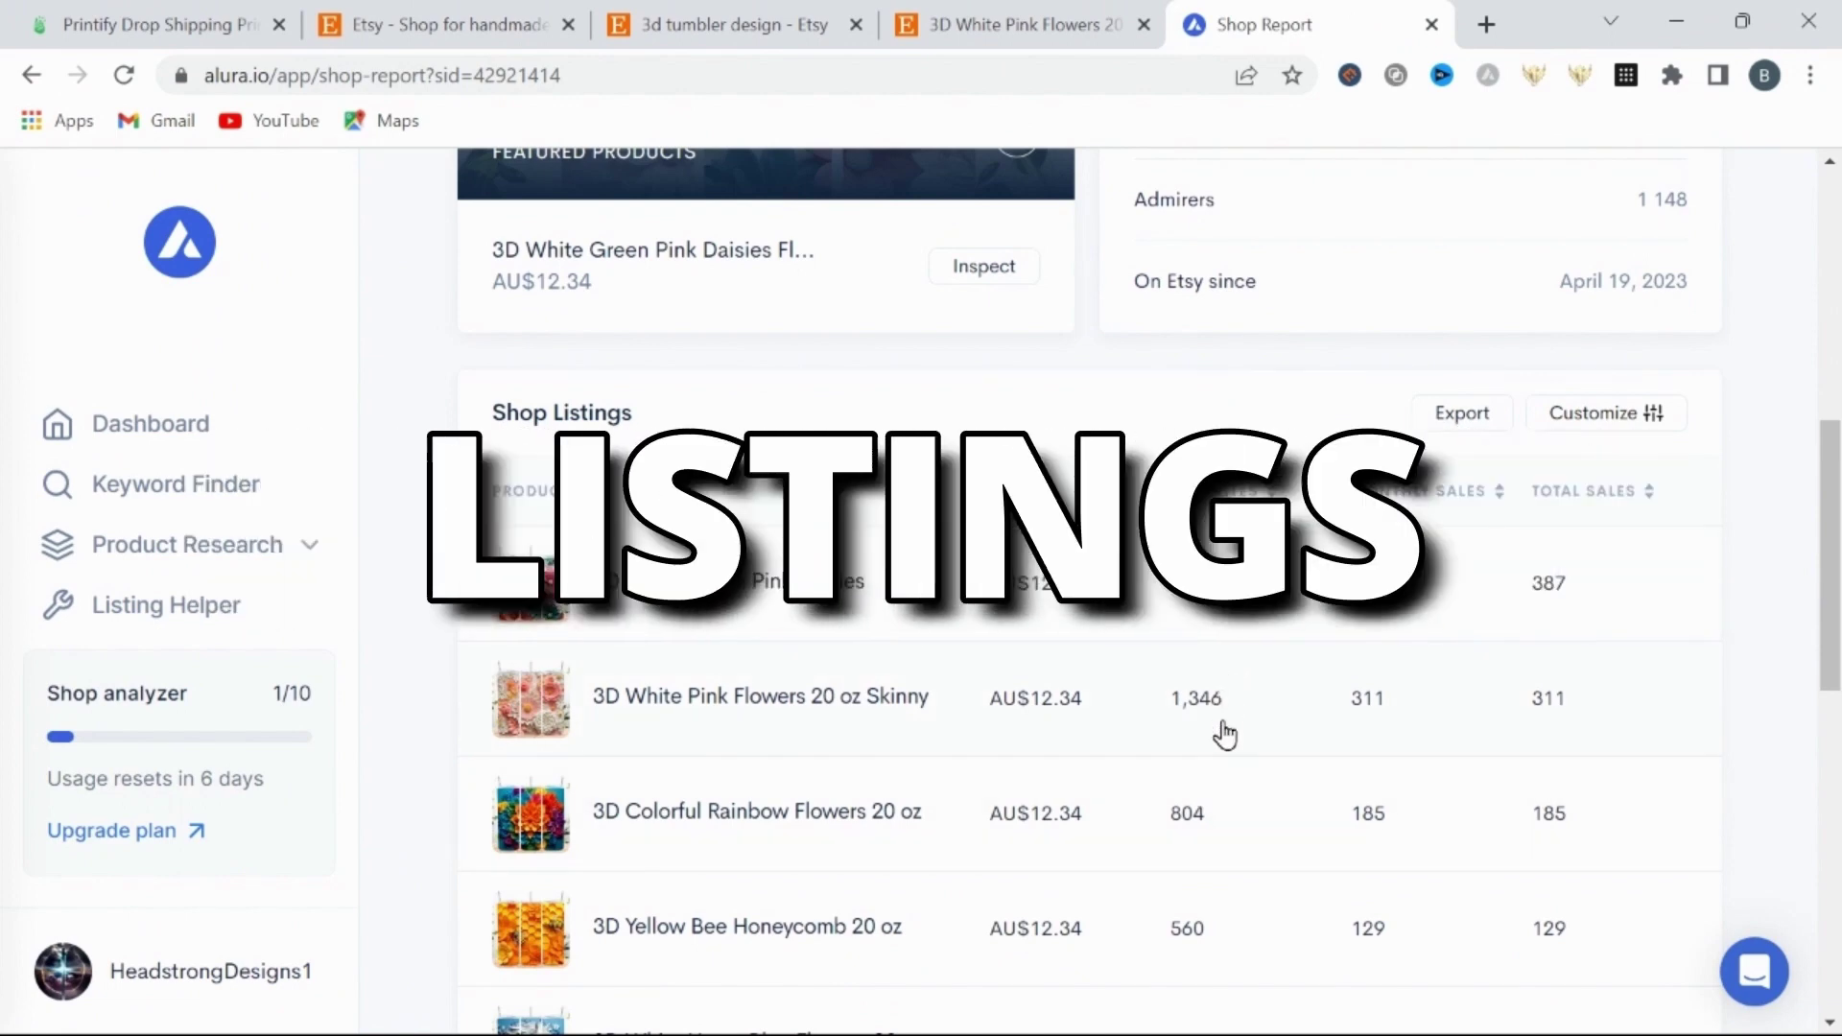
pyautogui.scroll(-4, 1197, 823)
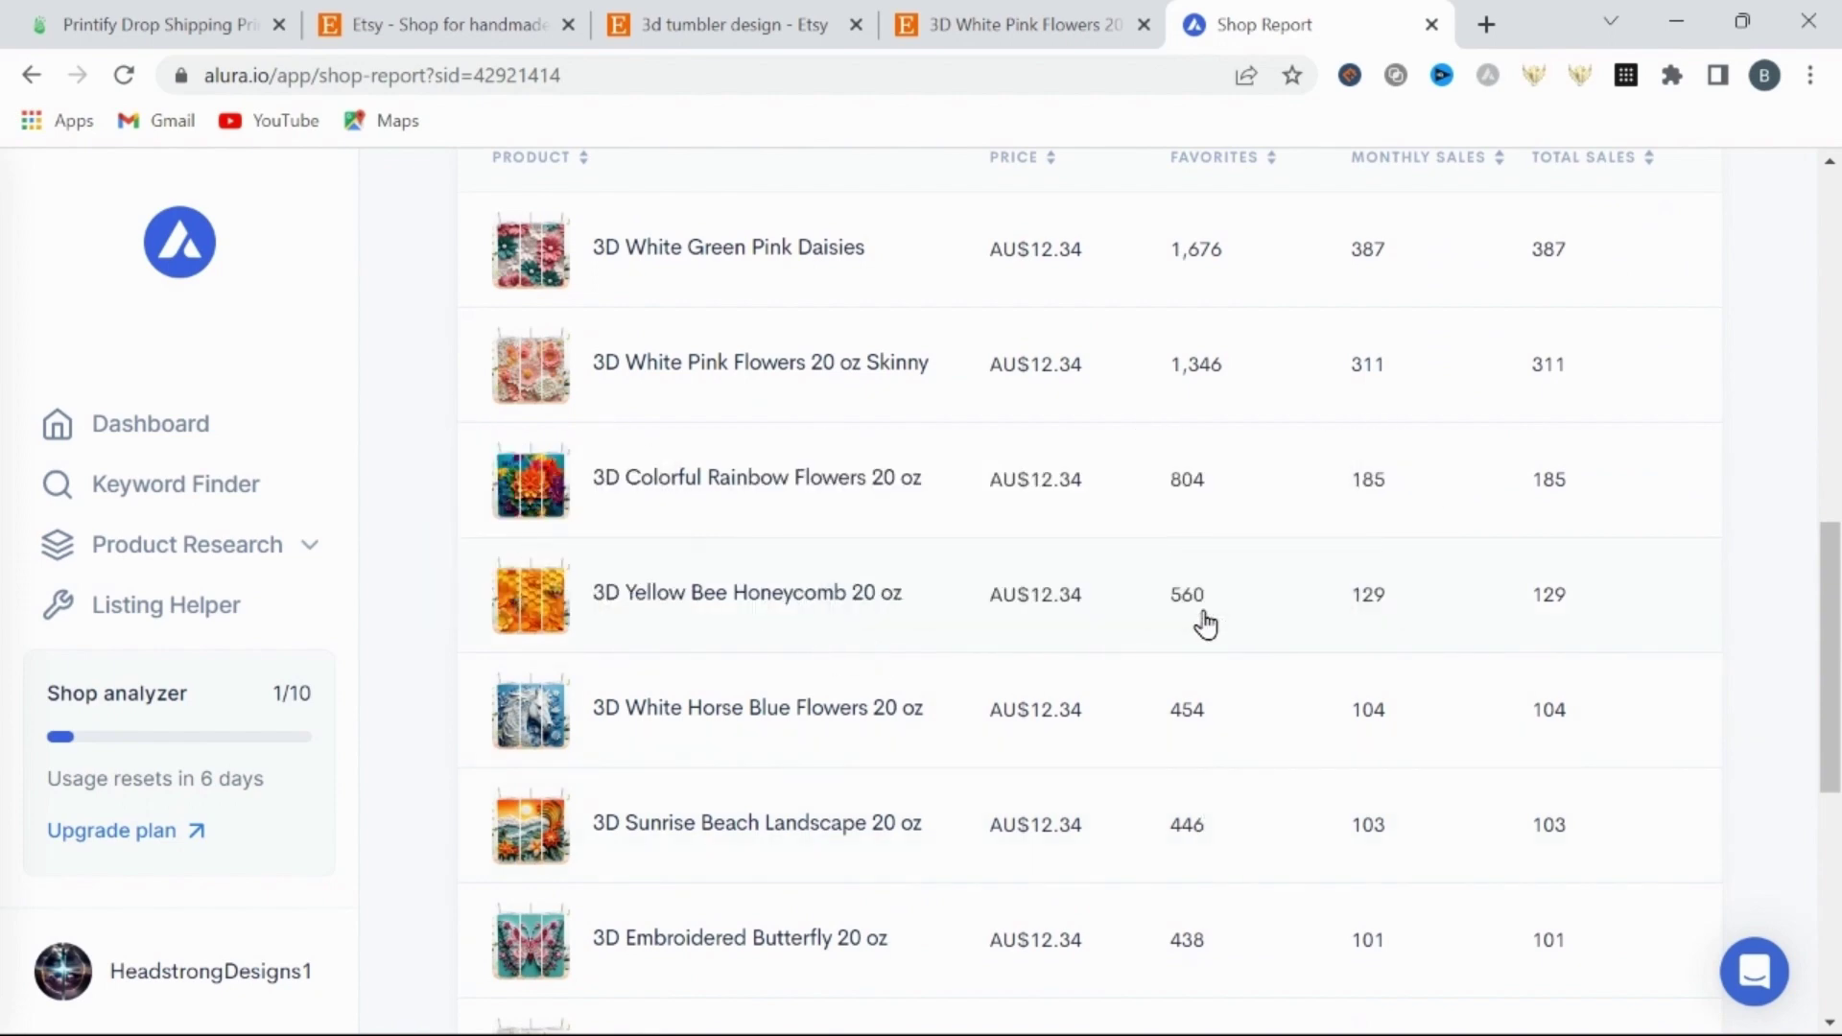
pyautogui.scroll(-3, 1207, 623)
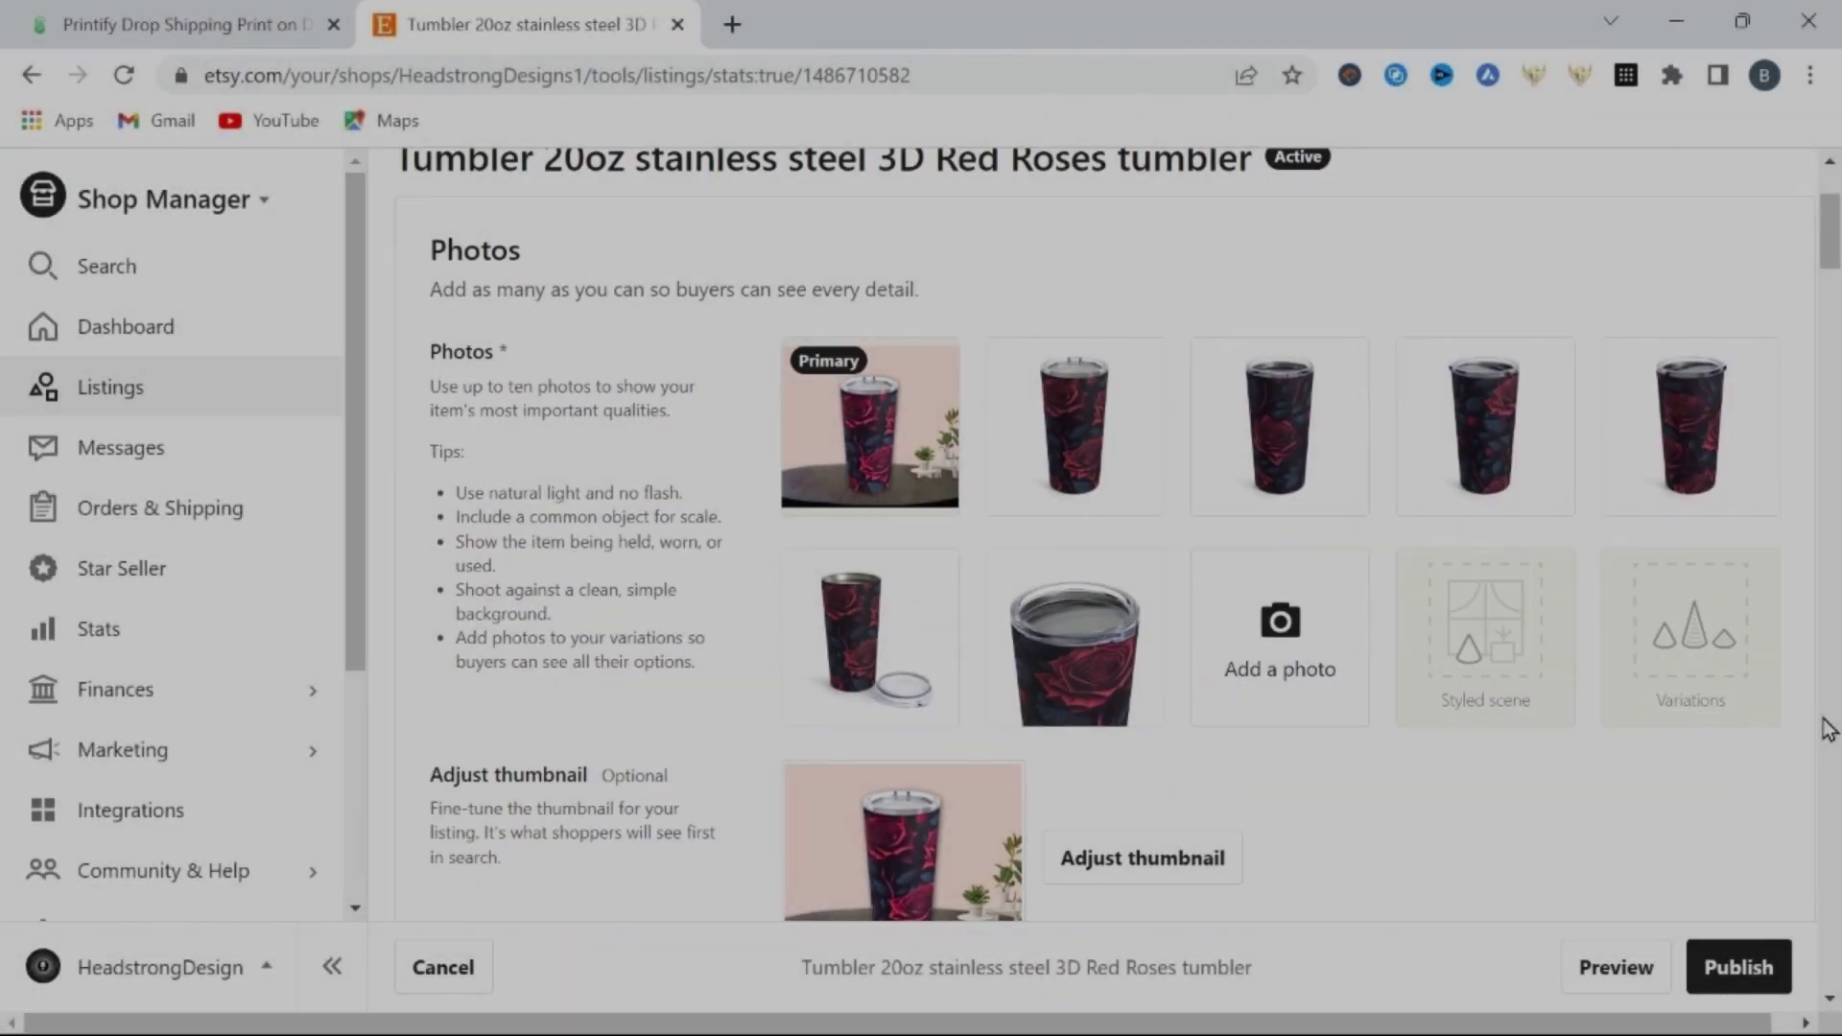
pyautogui.scroll(-4, 1827, 729)
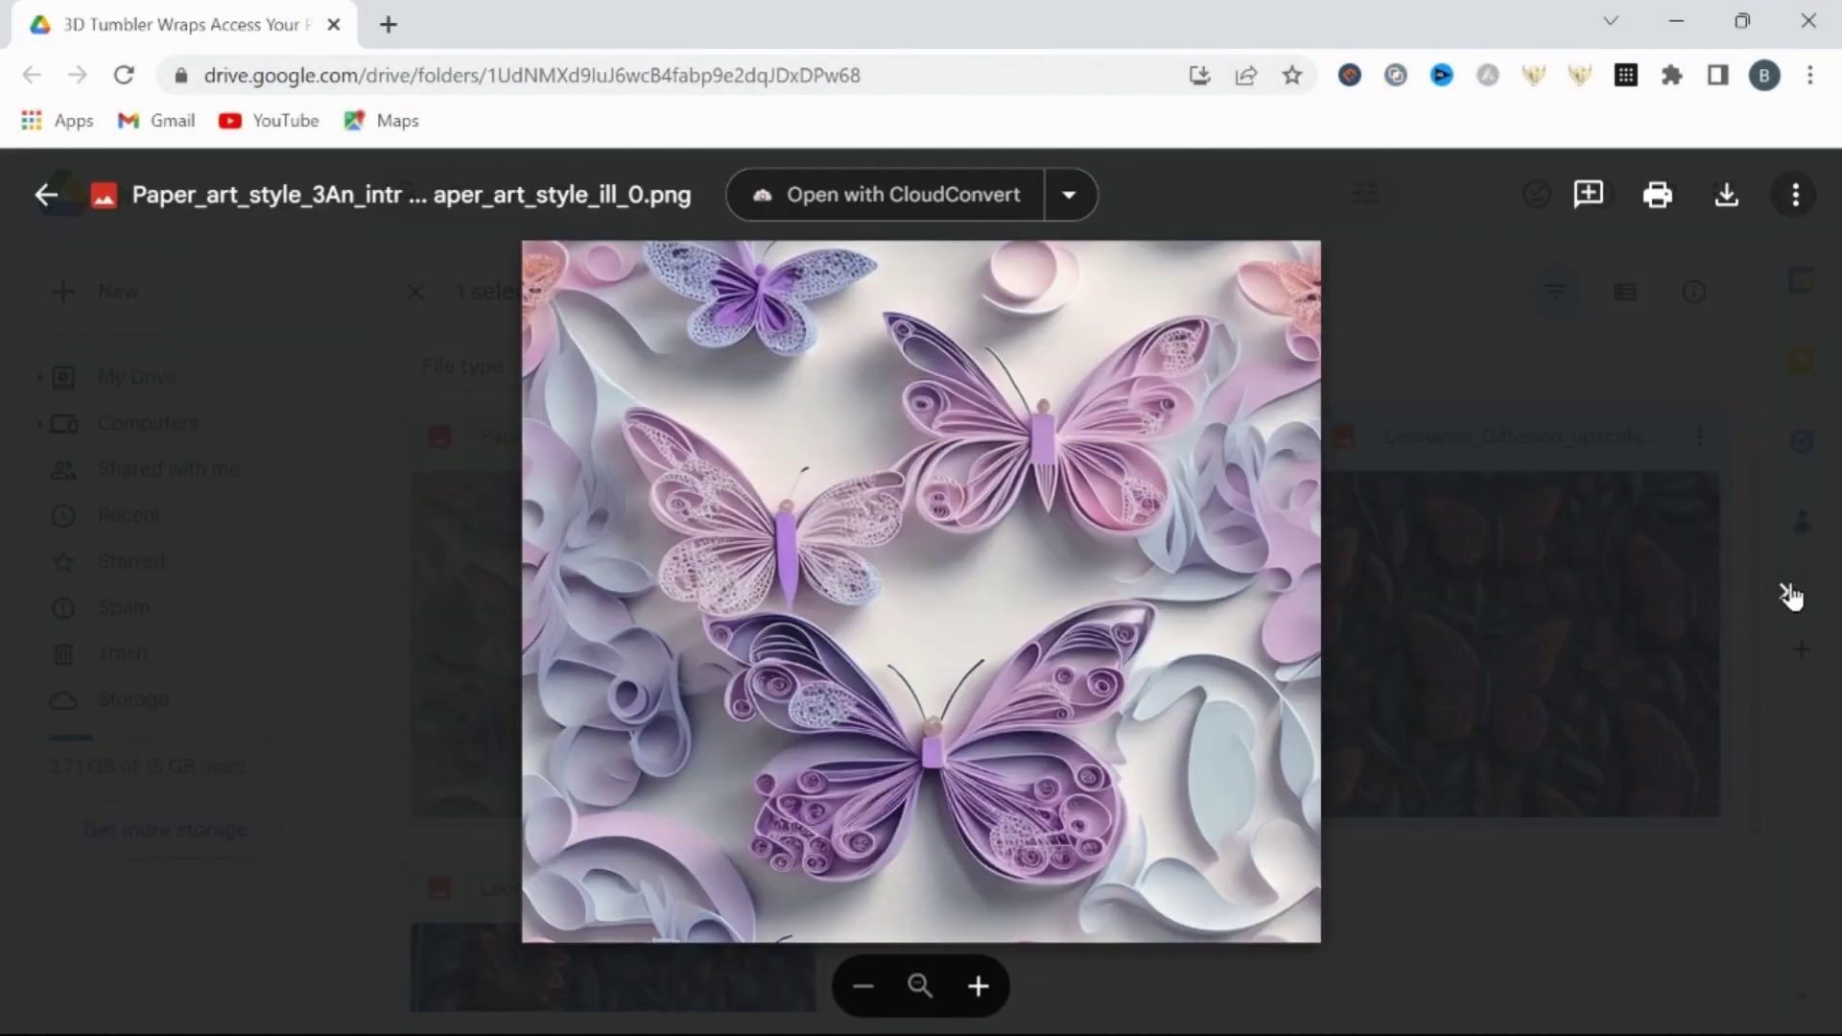
# Step through two more tumbler wrap designs, then return to the 3D Tumbler Wraps folder.
pyautogui.click(1786, 593)
pyautogui.click(1786, 593)
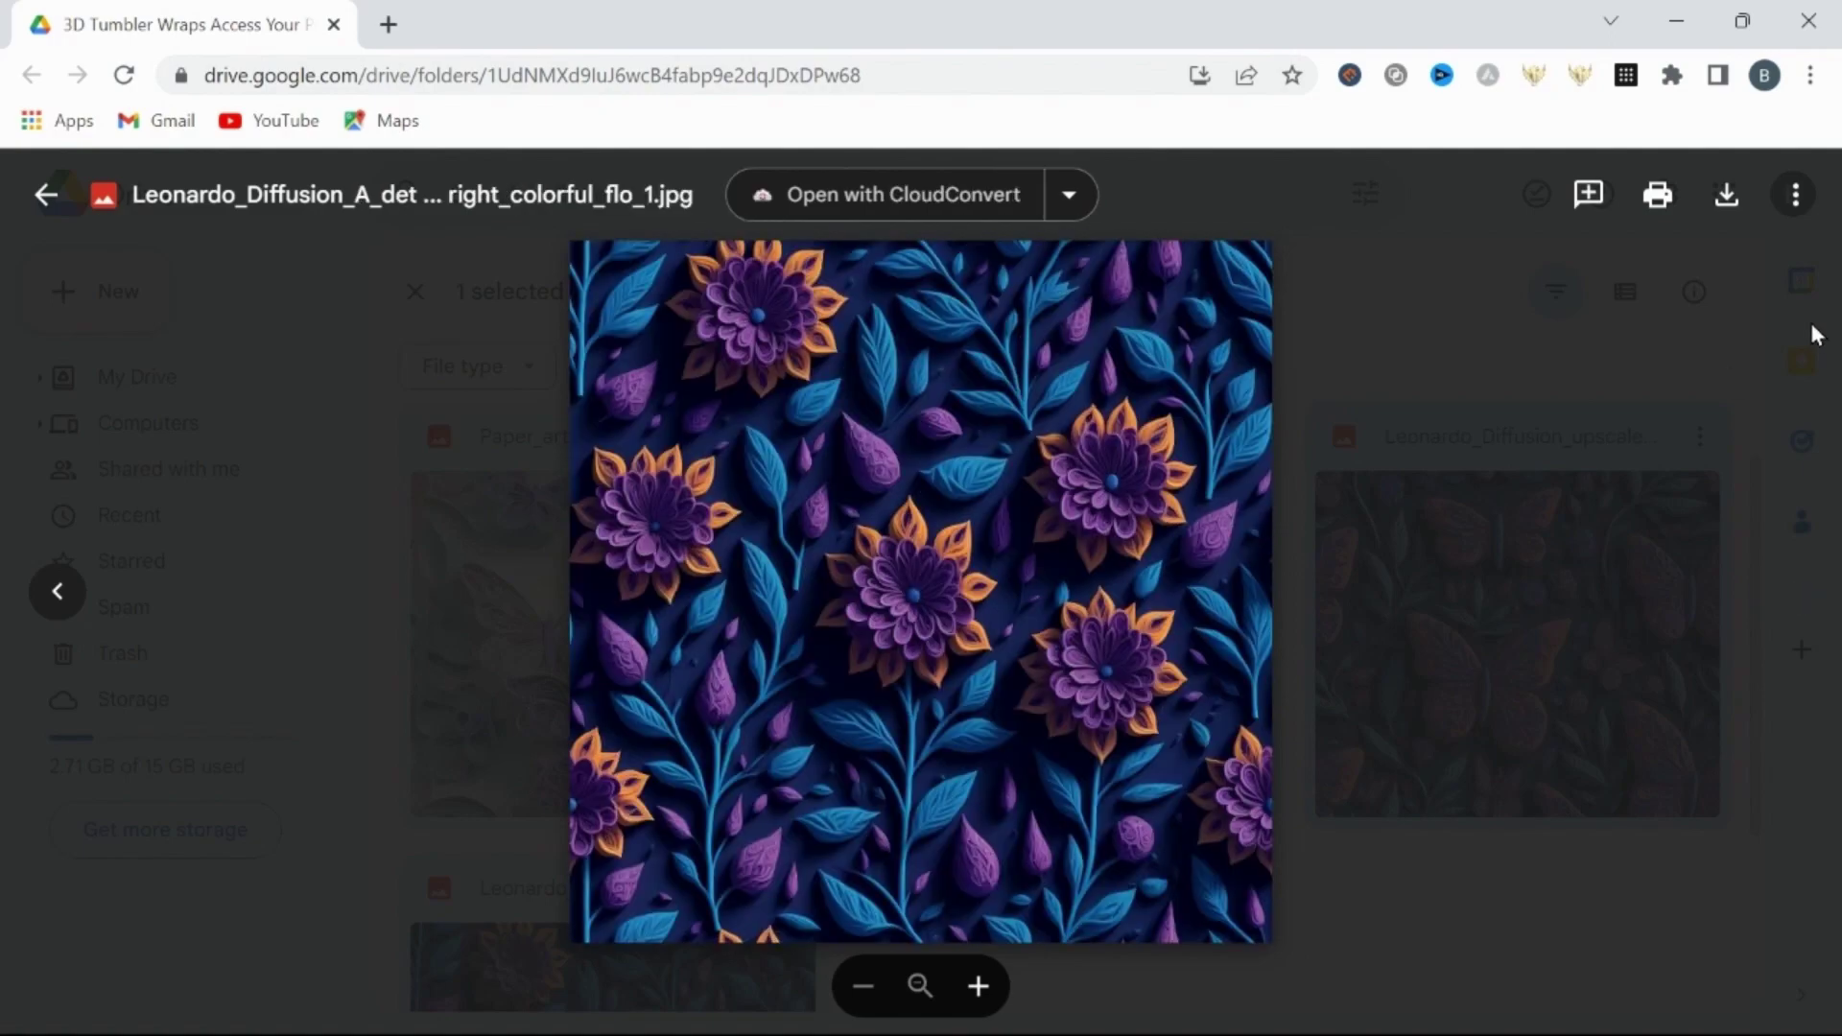
pyautogui.click(59, 192)
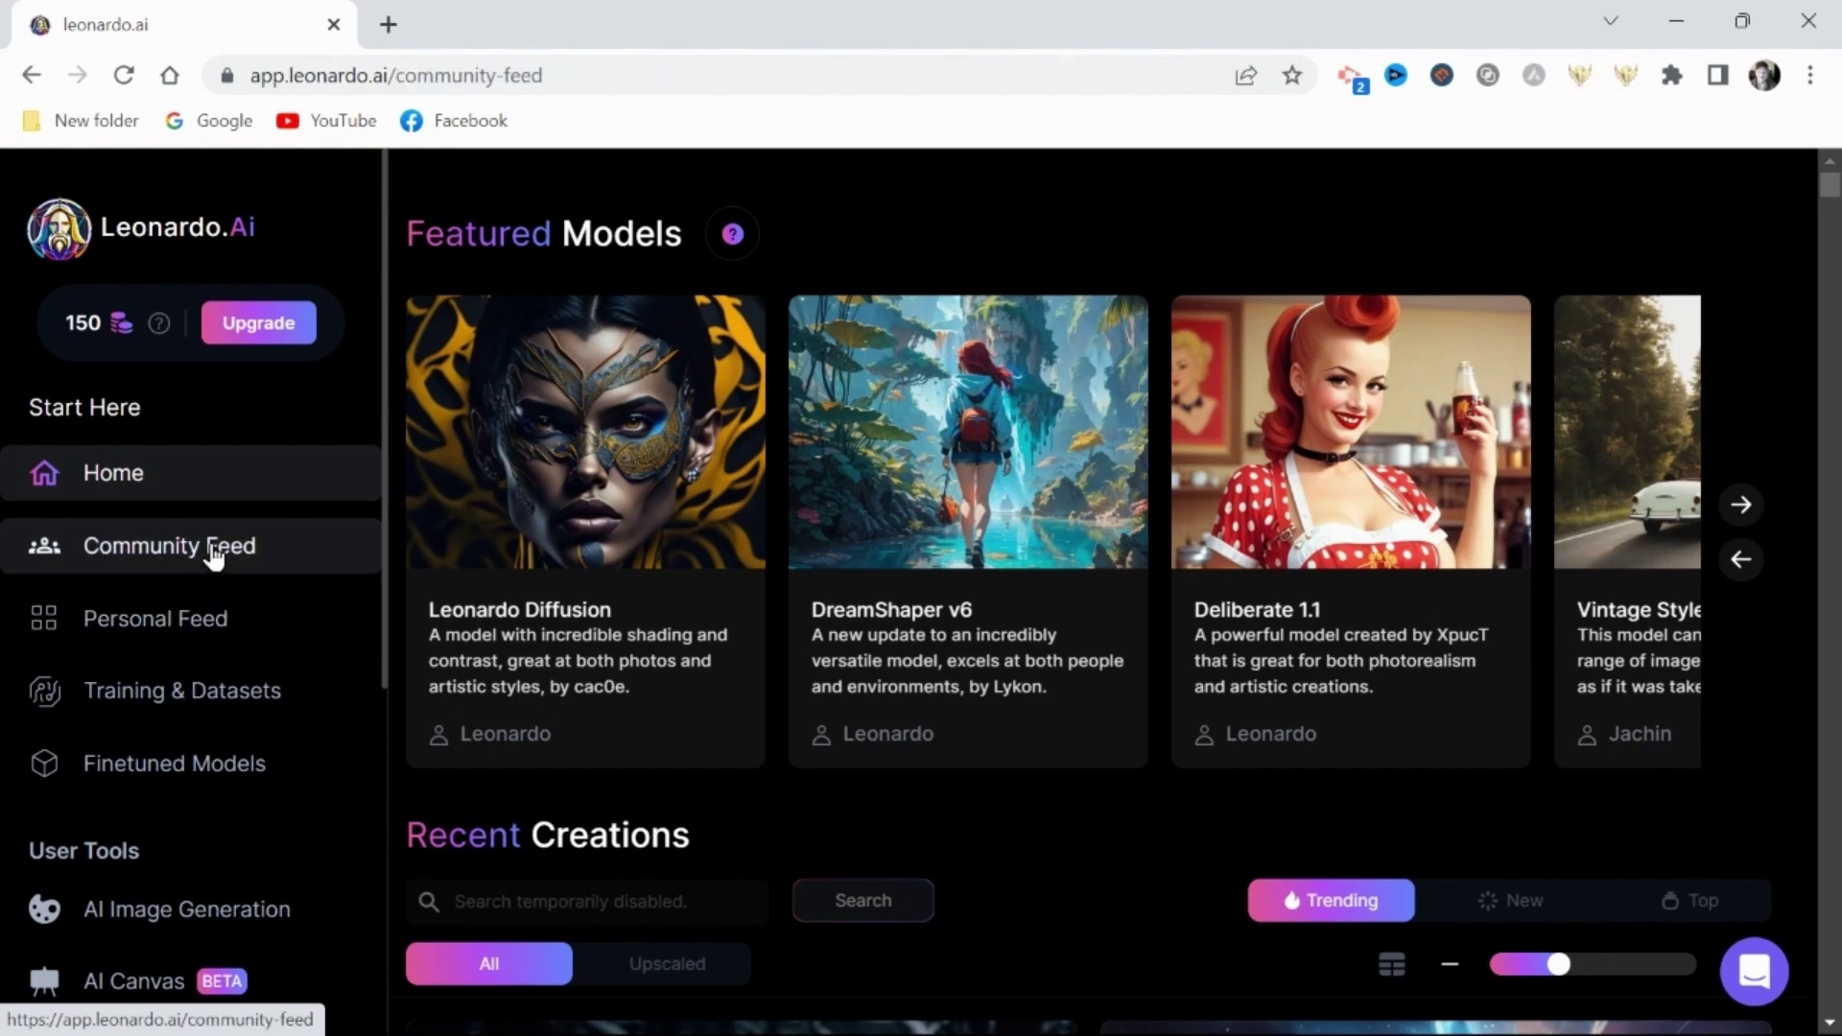
# Remix the London Bridge paper art image from the Community Feed into the generation tool.
pyautogui.click(213, 554)
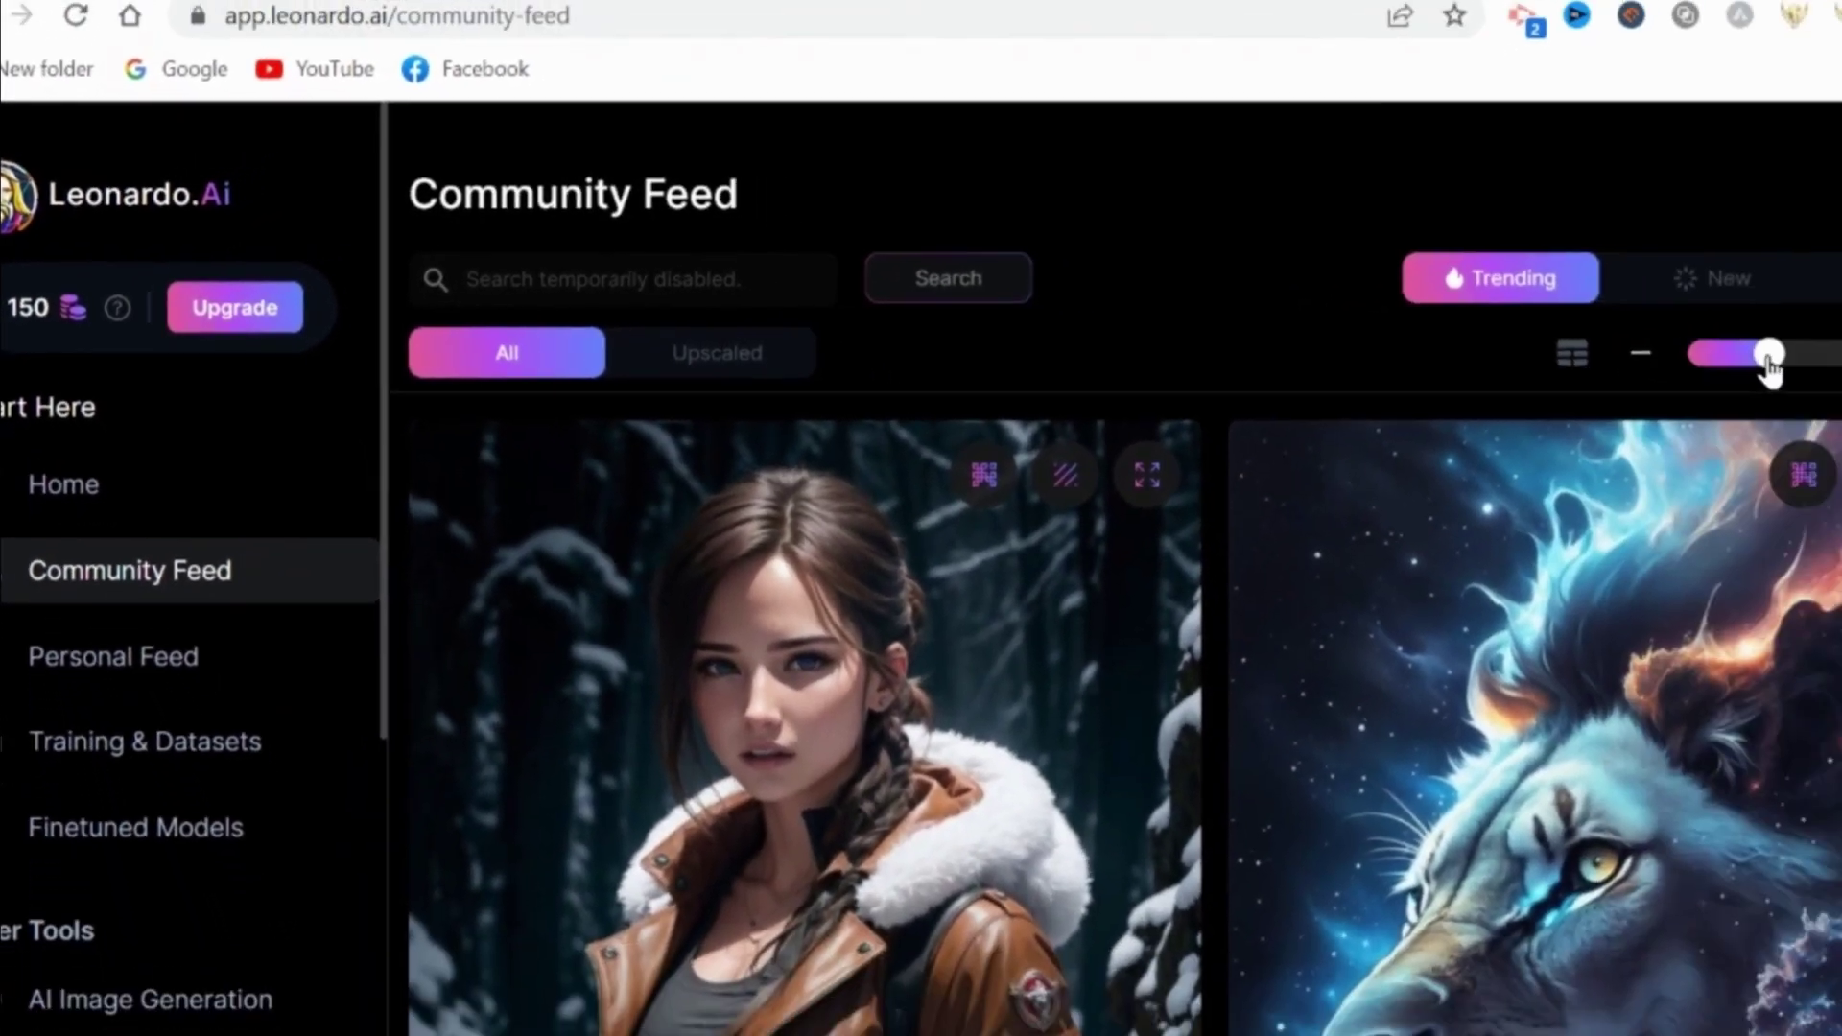
pyautogui.moveTo(1768, 362); pyautogui.dragTo(1675, 384)
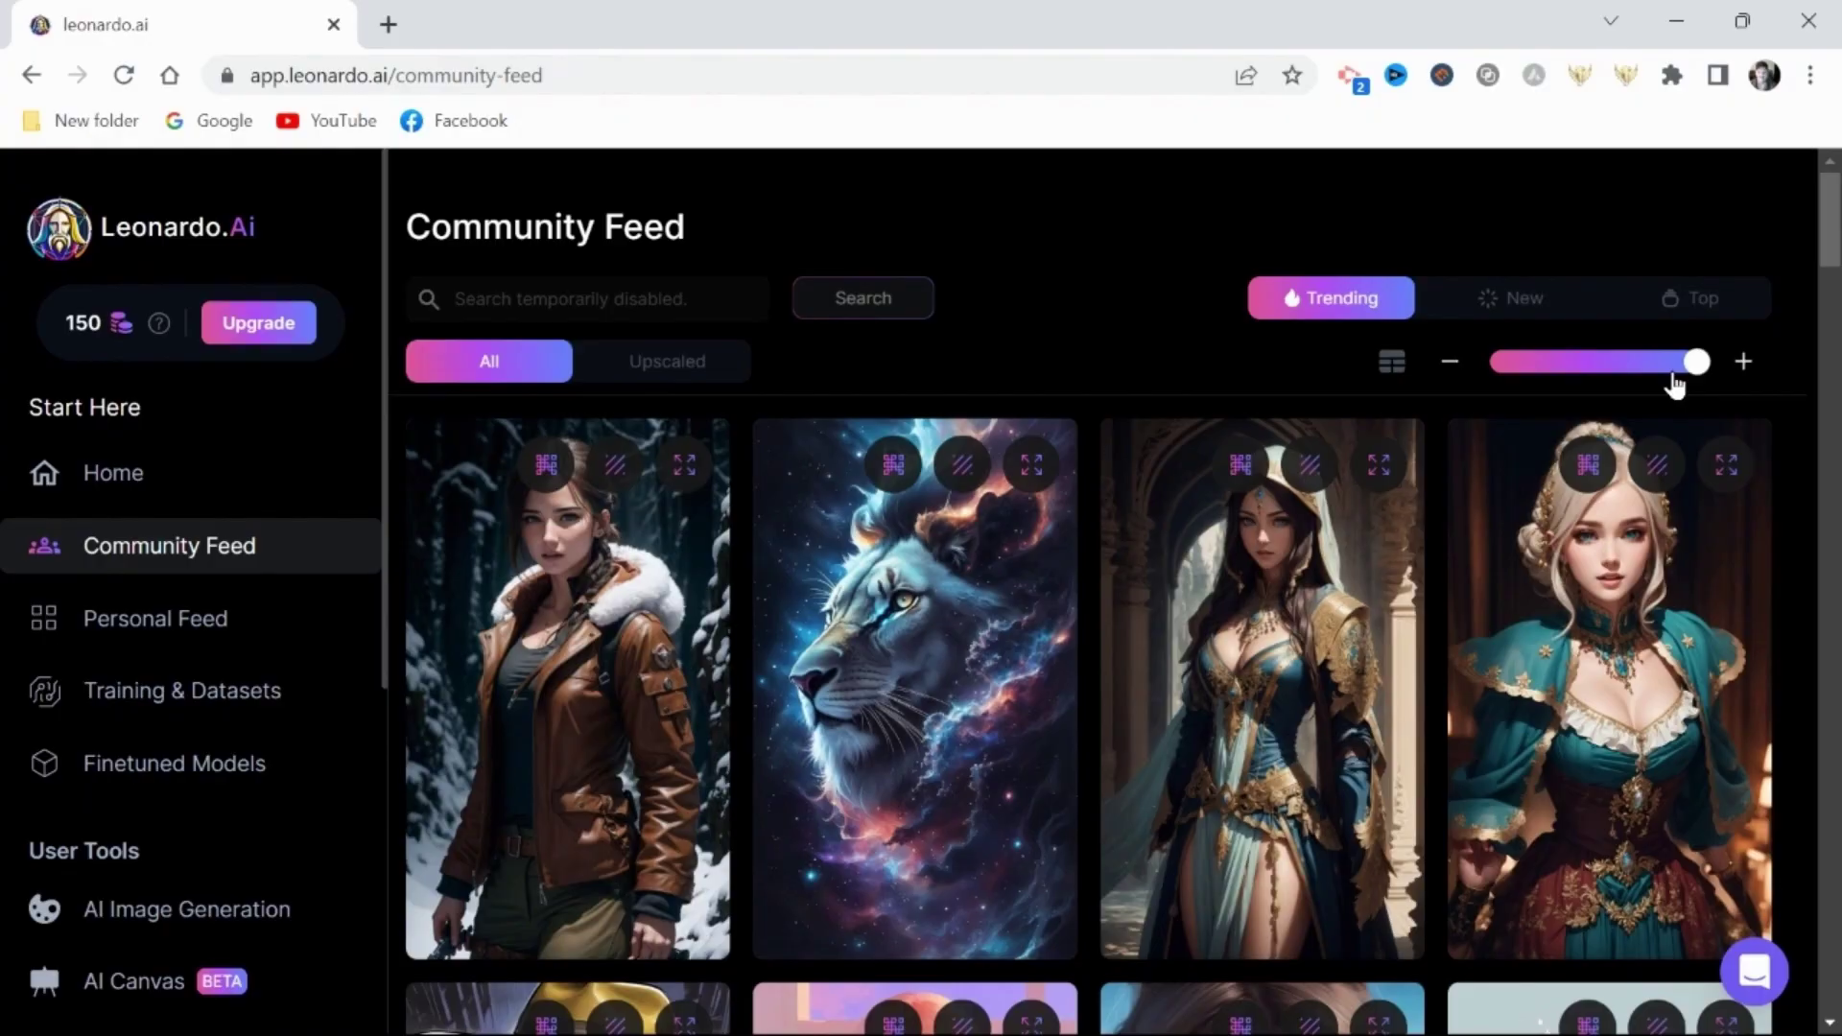
pyautogui.scroll(-20, 1089, 672)
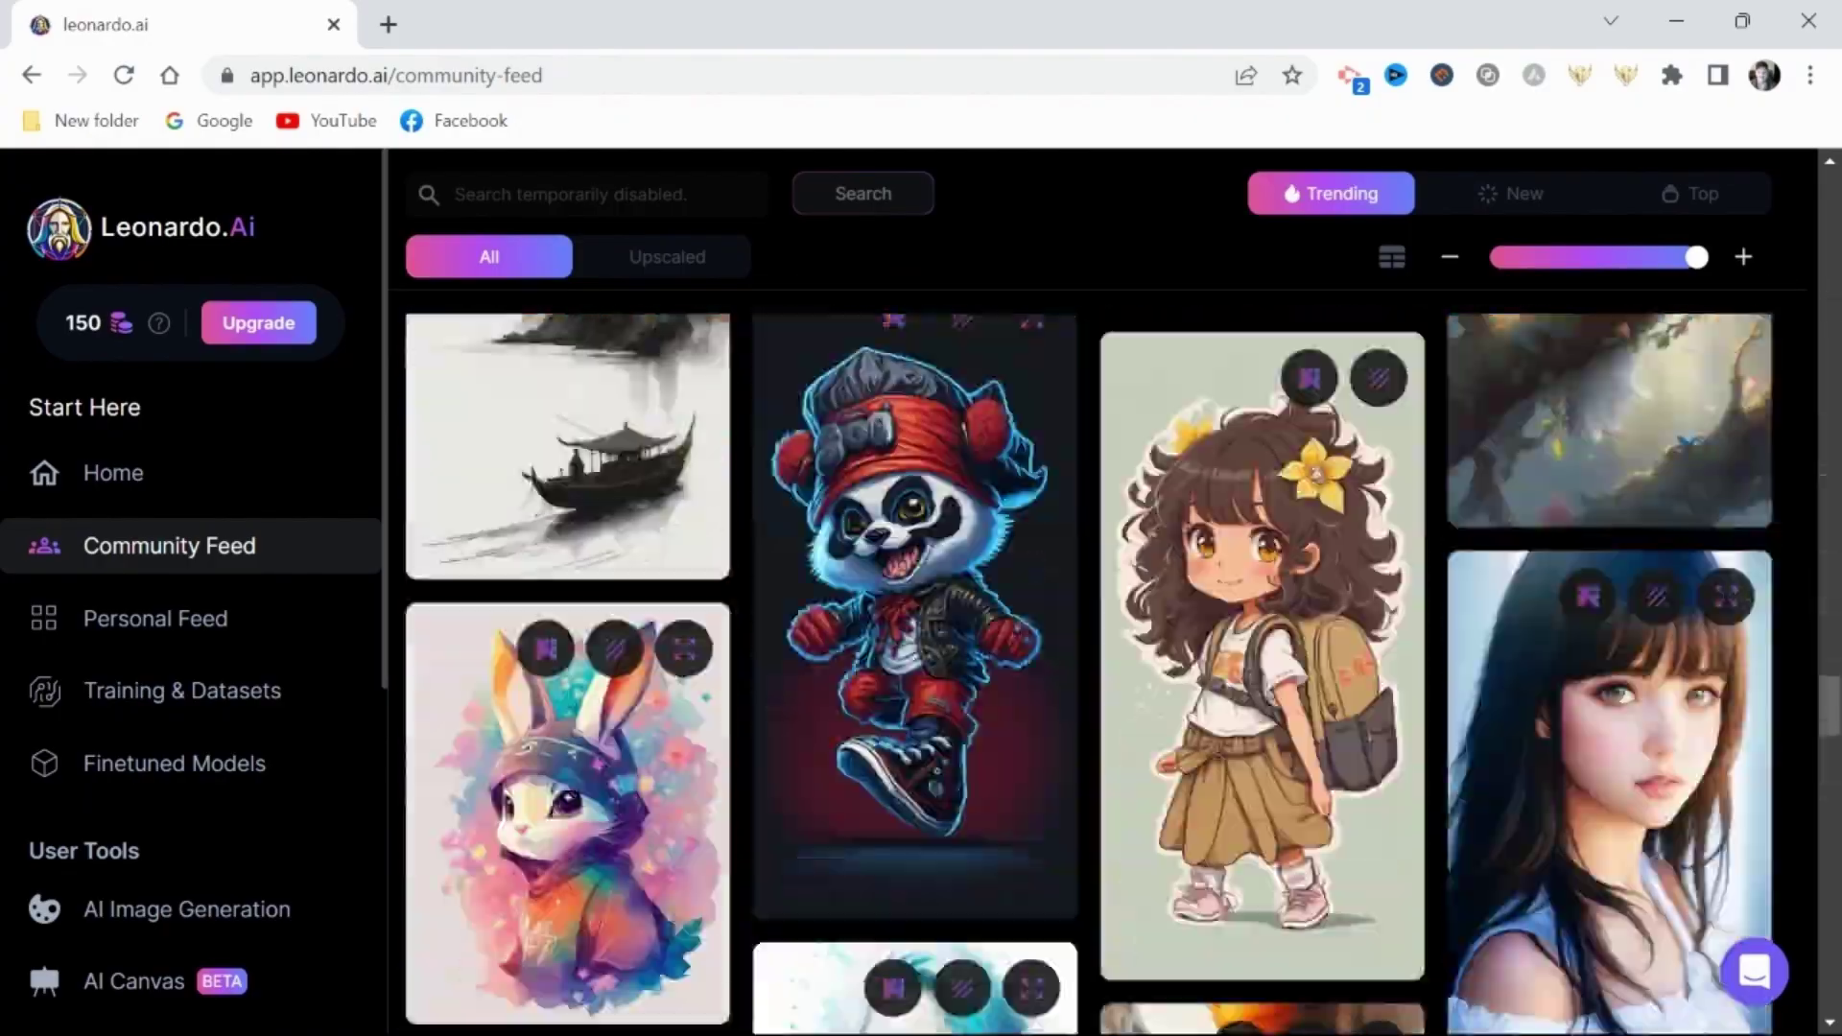
pyautogui.scroll(-20, 1089, 672)
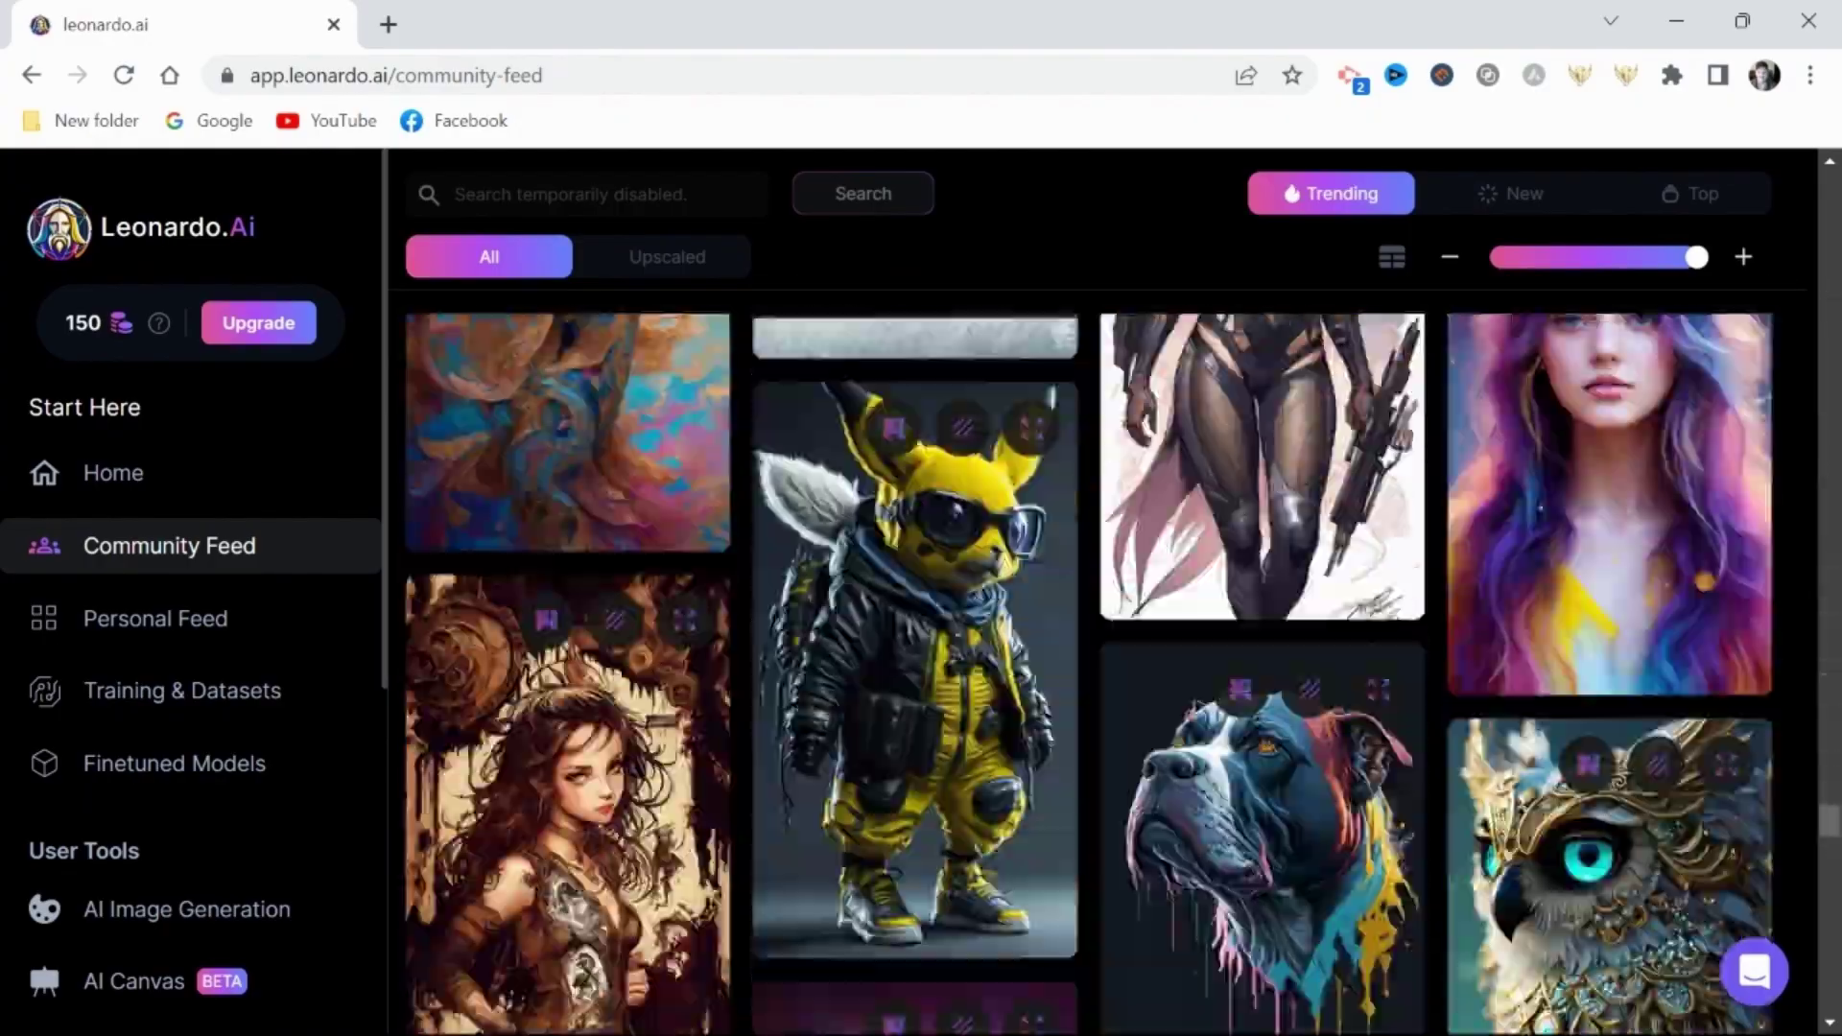
pyautogui.scroll(-5, 1088, 674)
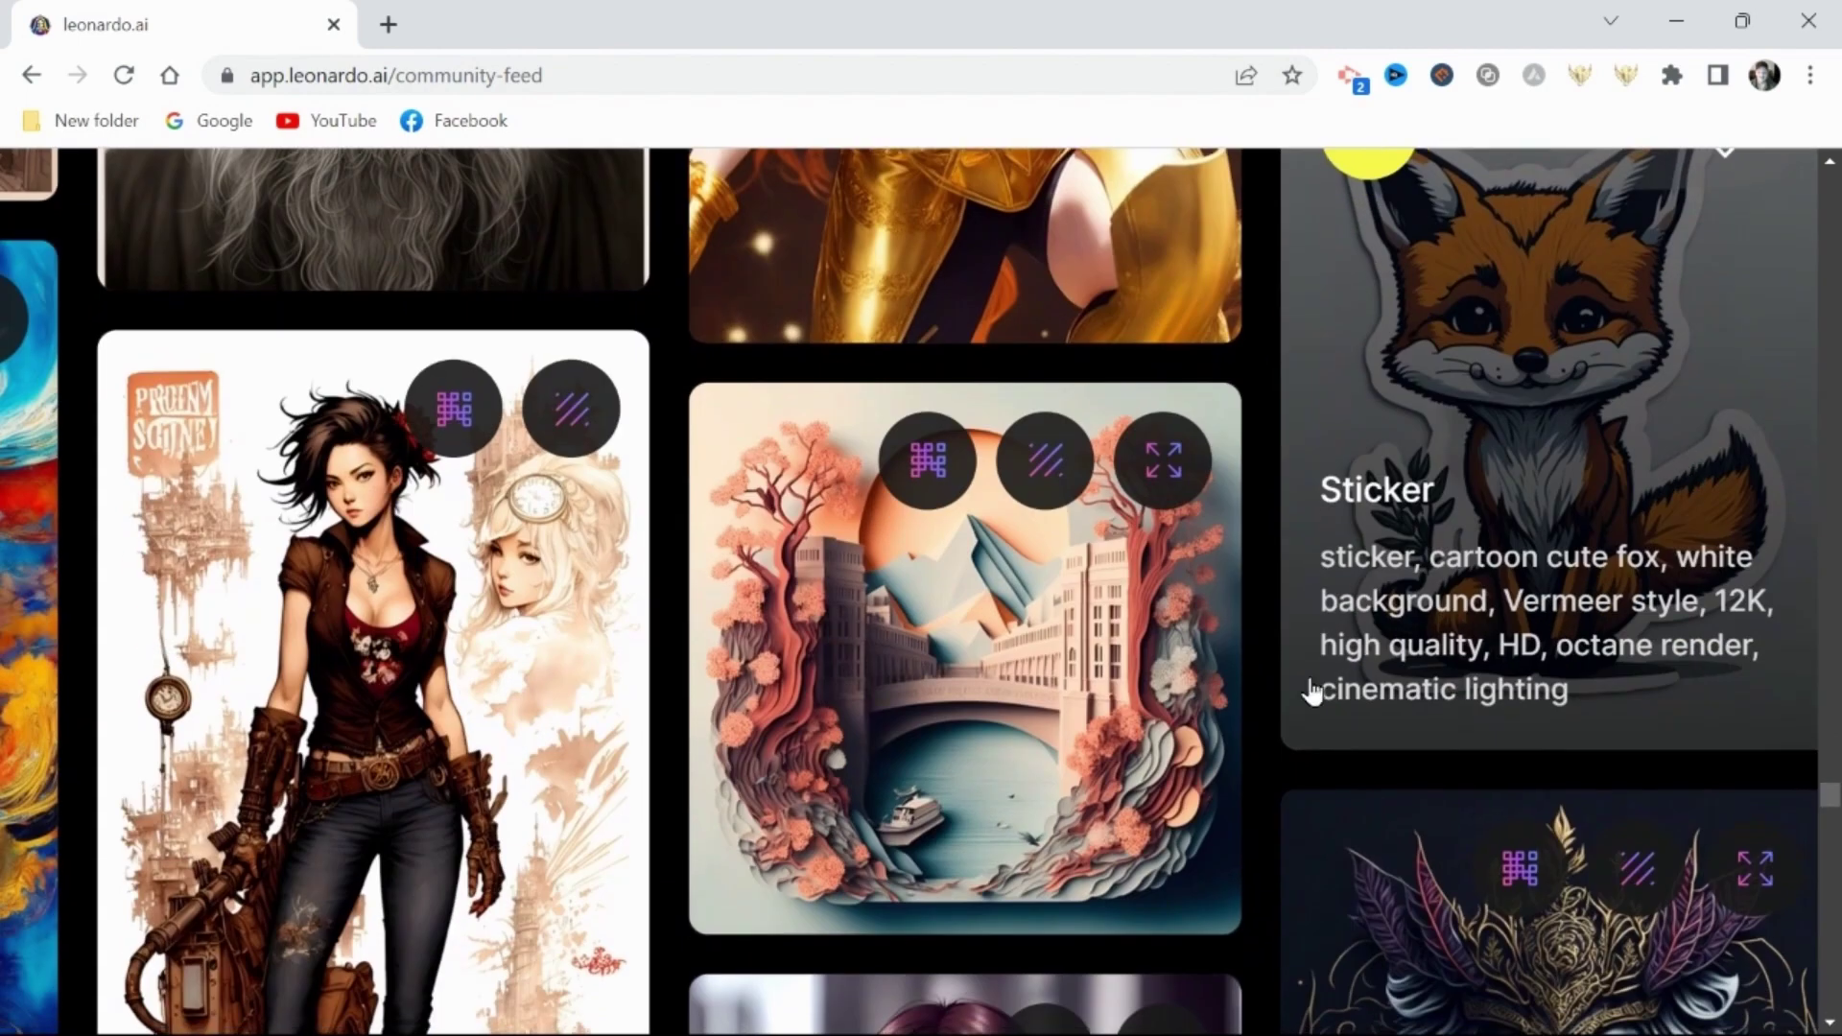
pyautogui.click(1110, 734)
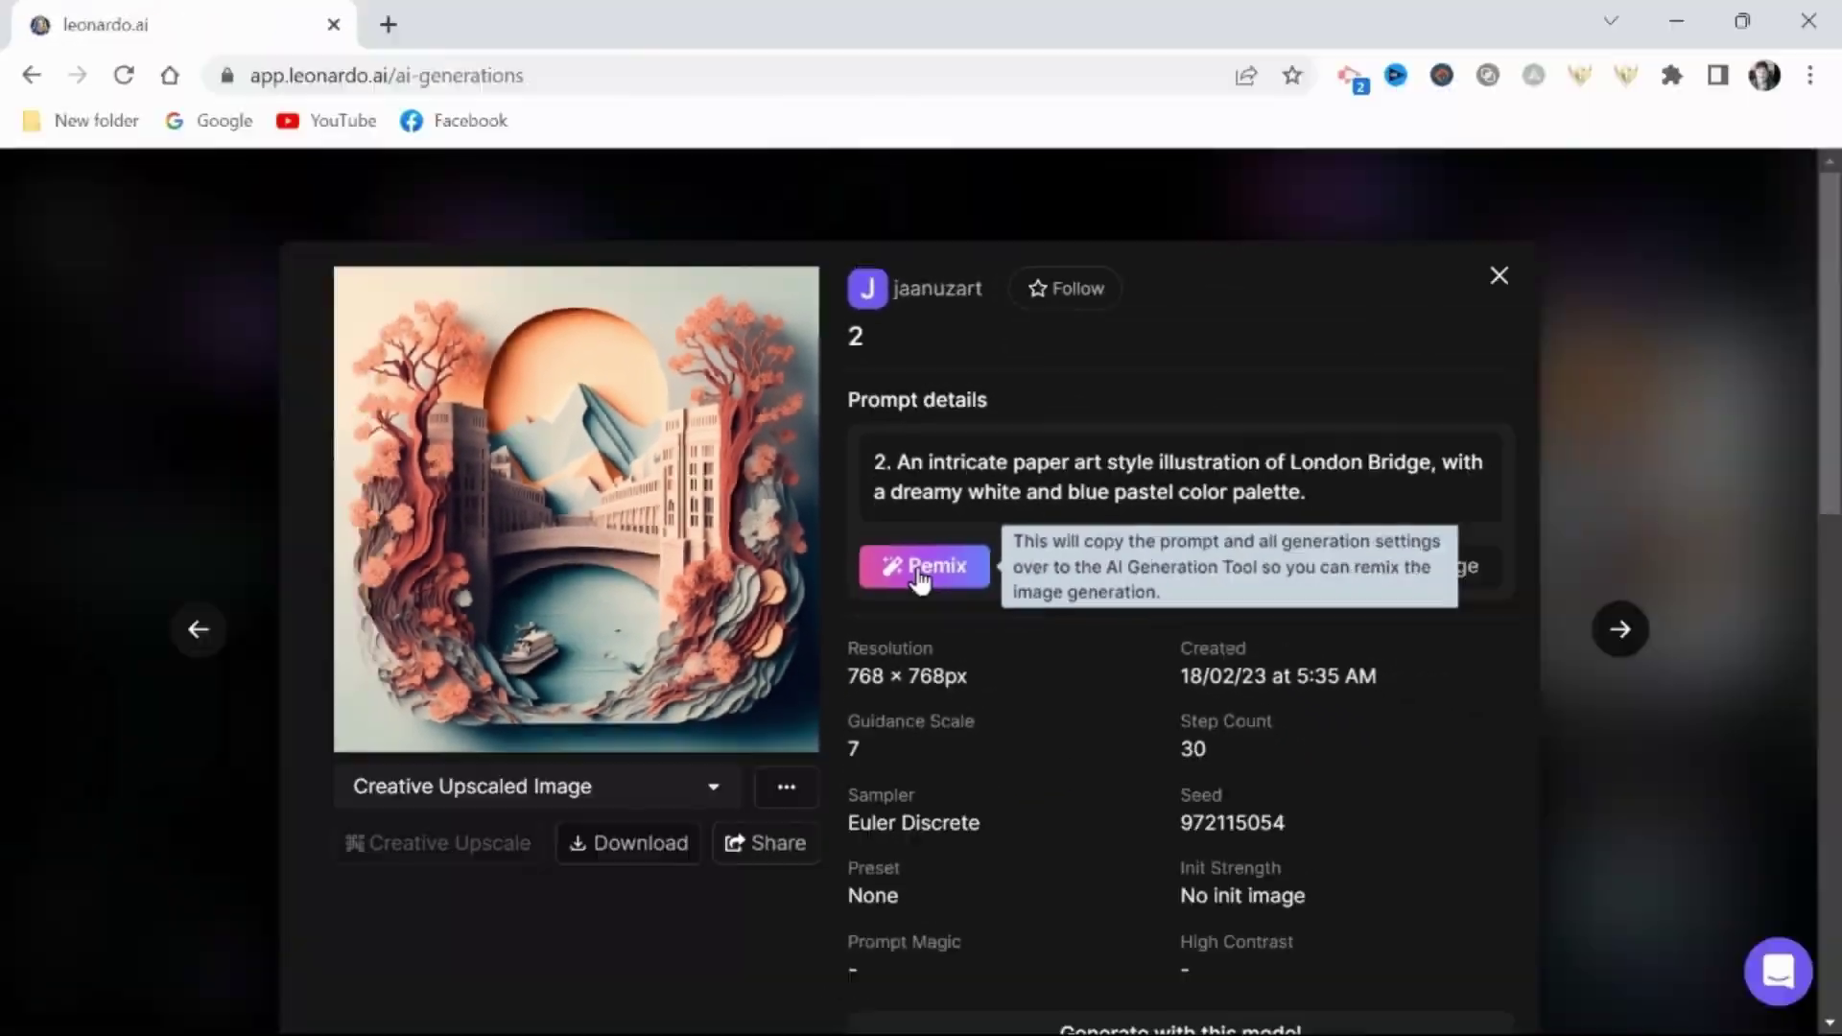
pyautogui.click(926, 576)
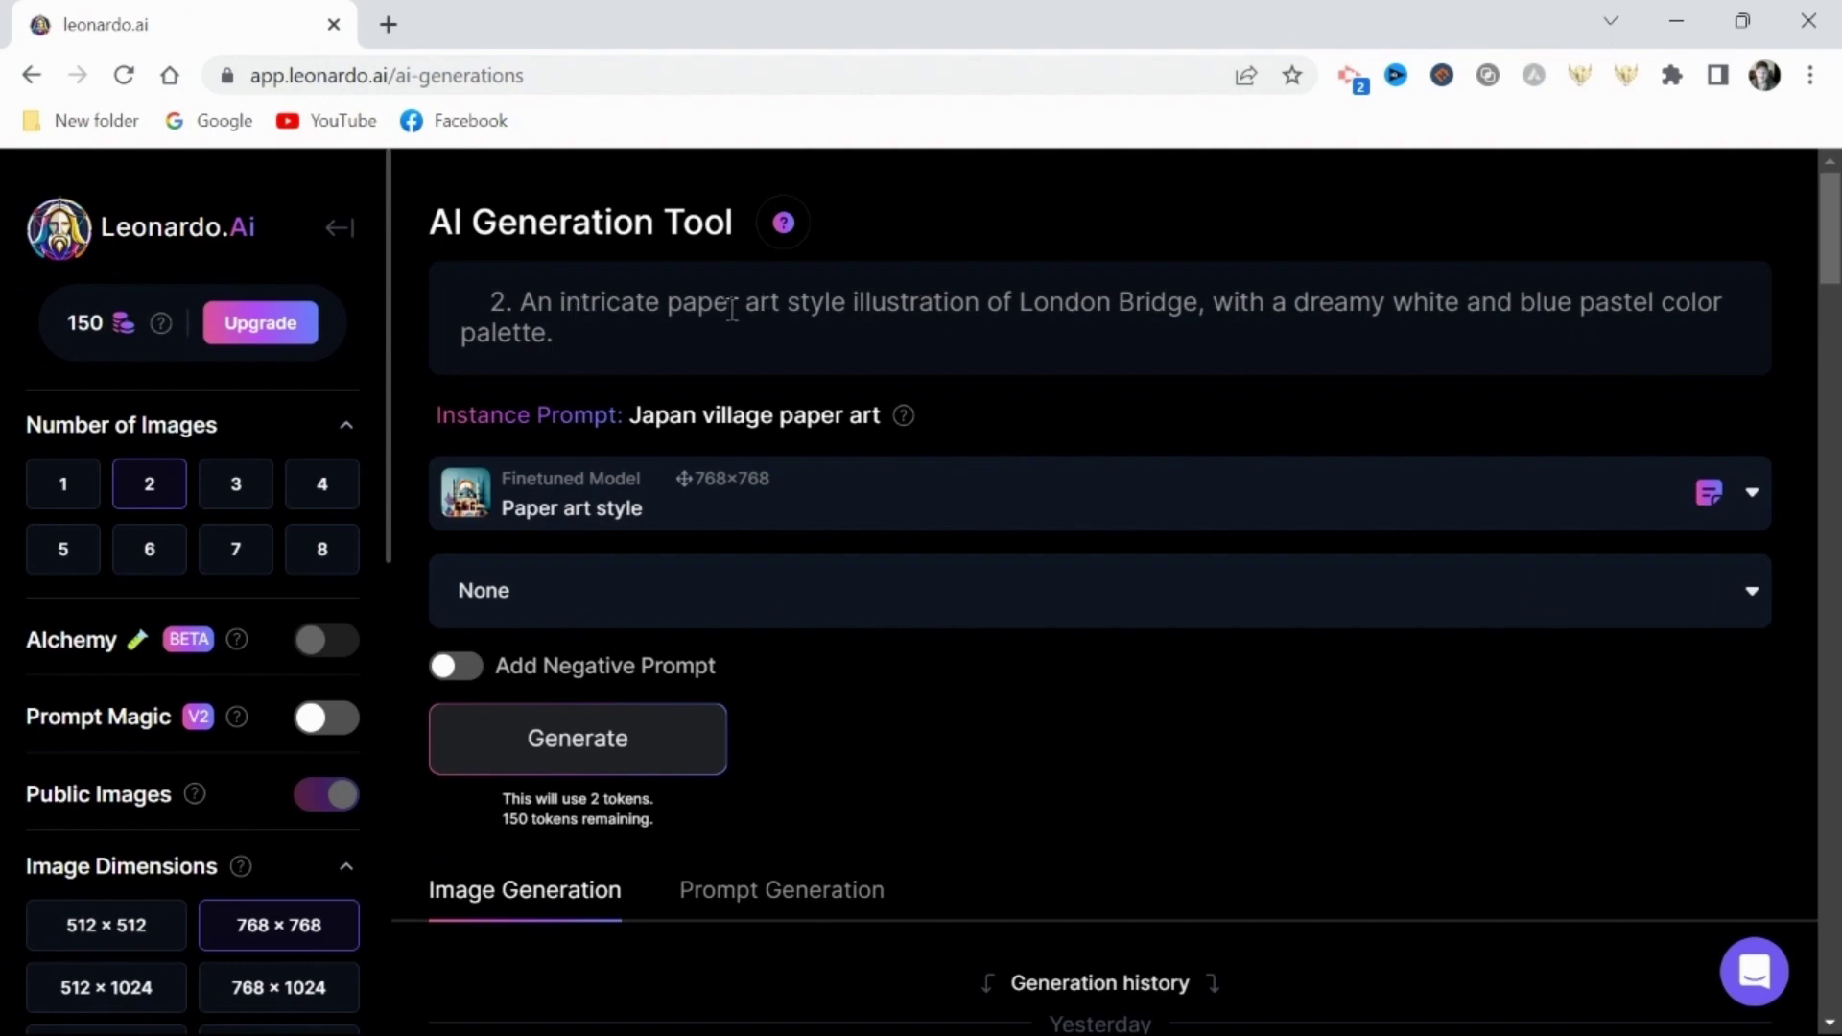
# Insert 'quilled' before 'paper' and replace 'of London Bridge' with 'butterflies' in the prompt.
pyautogui.rightClick(668, 311)
pyautogui.click(753, 555)
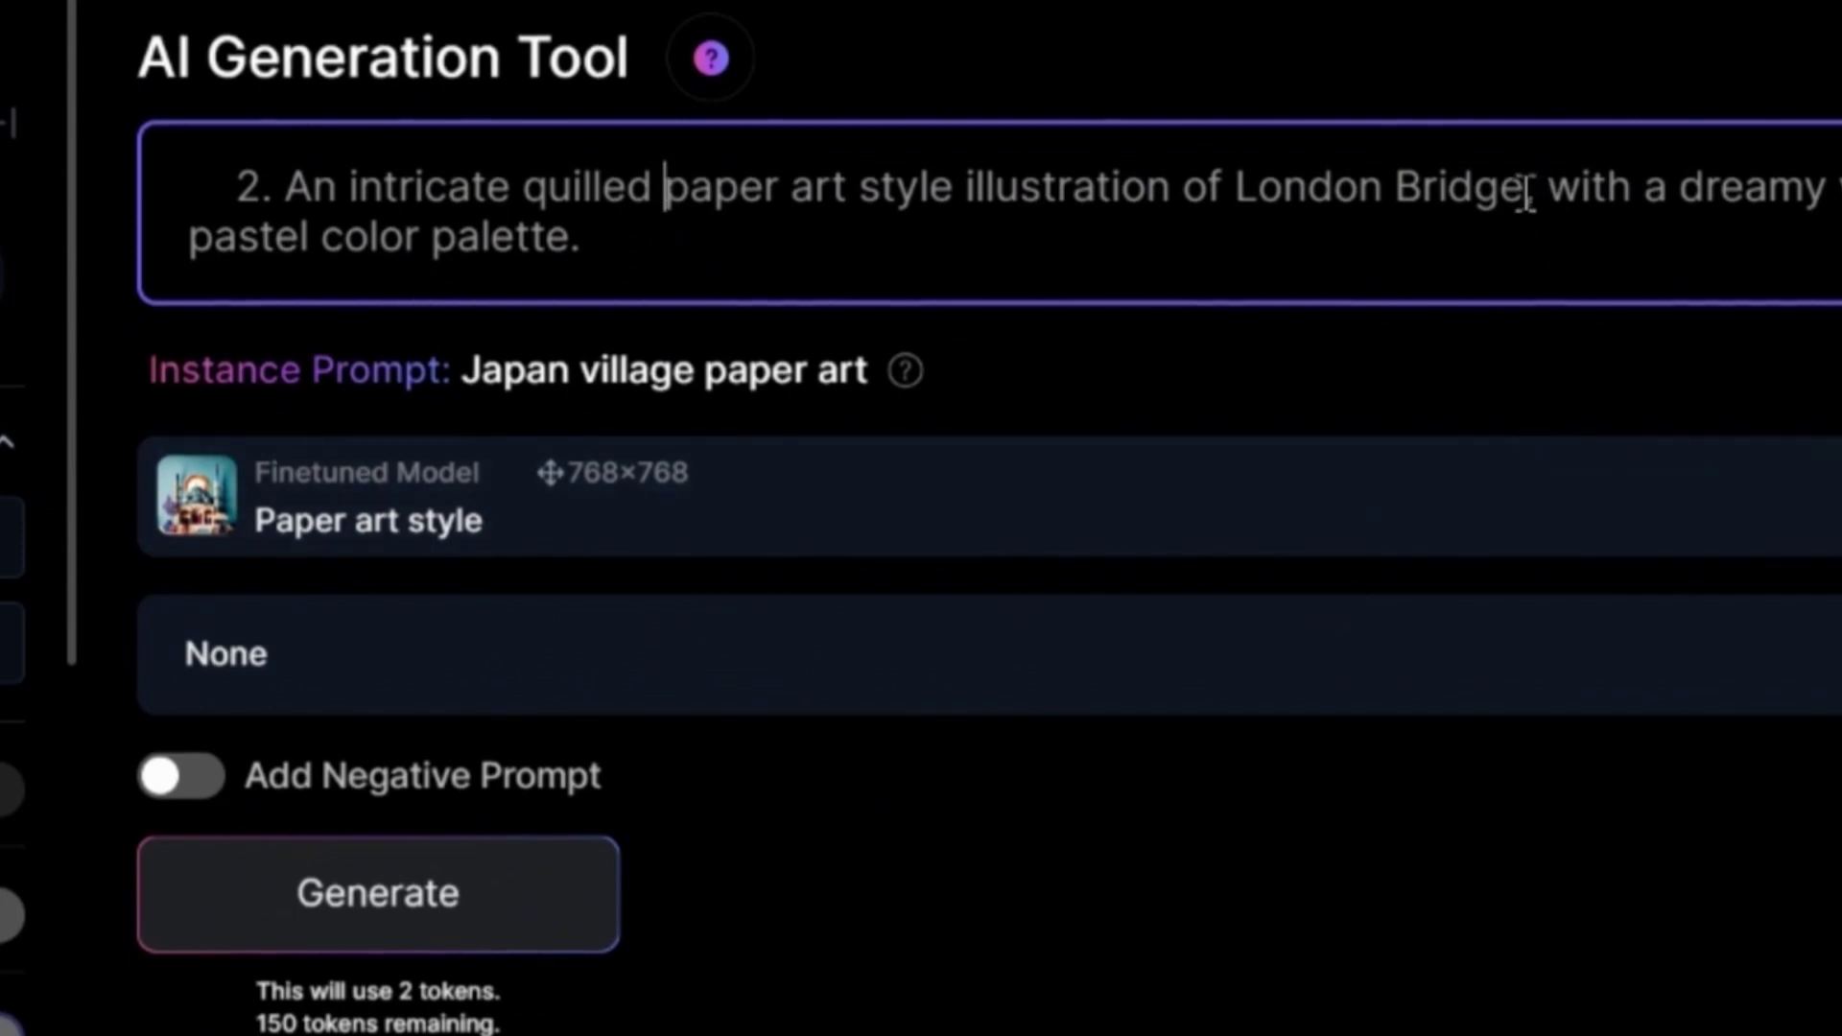
pyautogui.moveTo(1456, 207); pyautogui.dragTo(1174, 198)
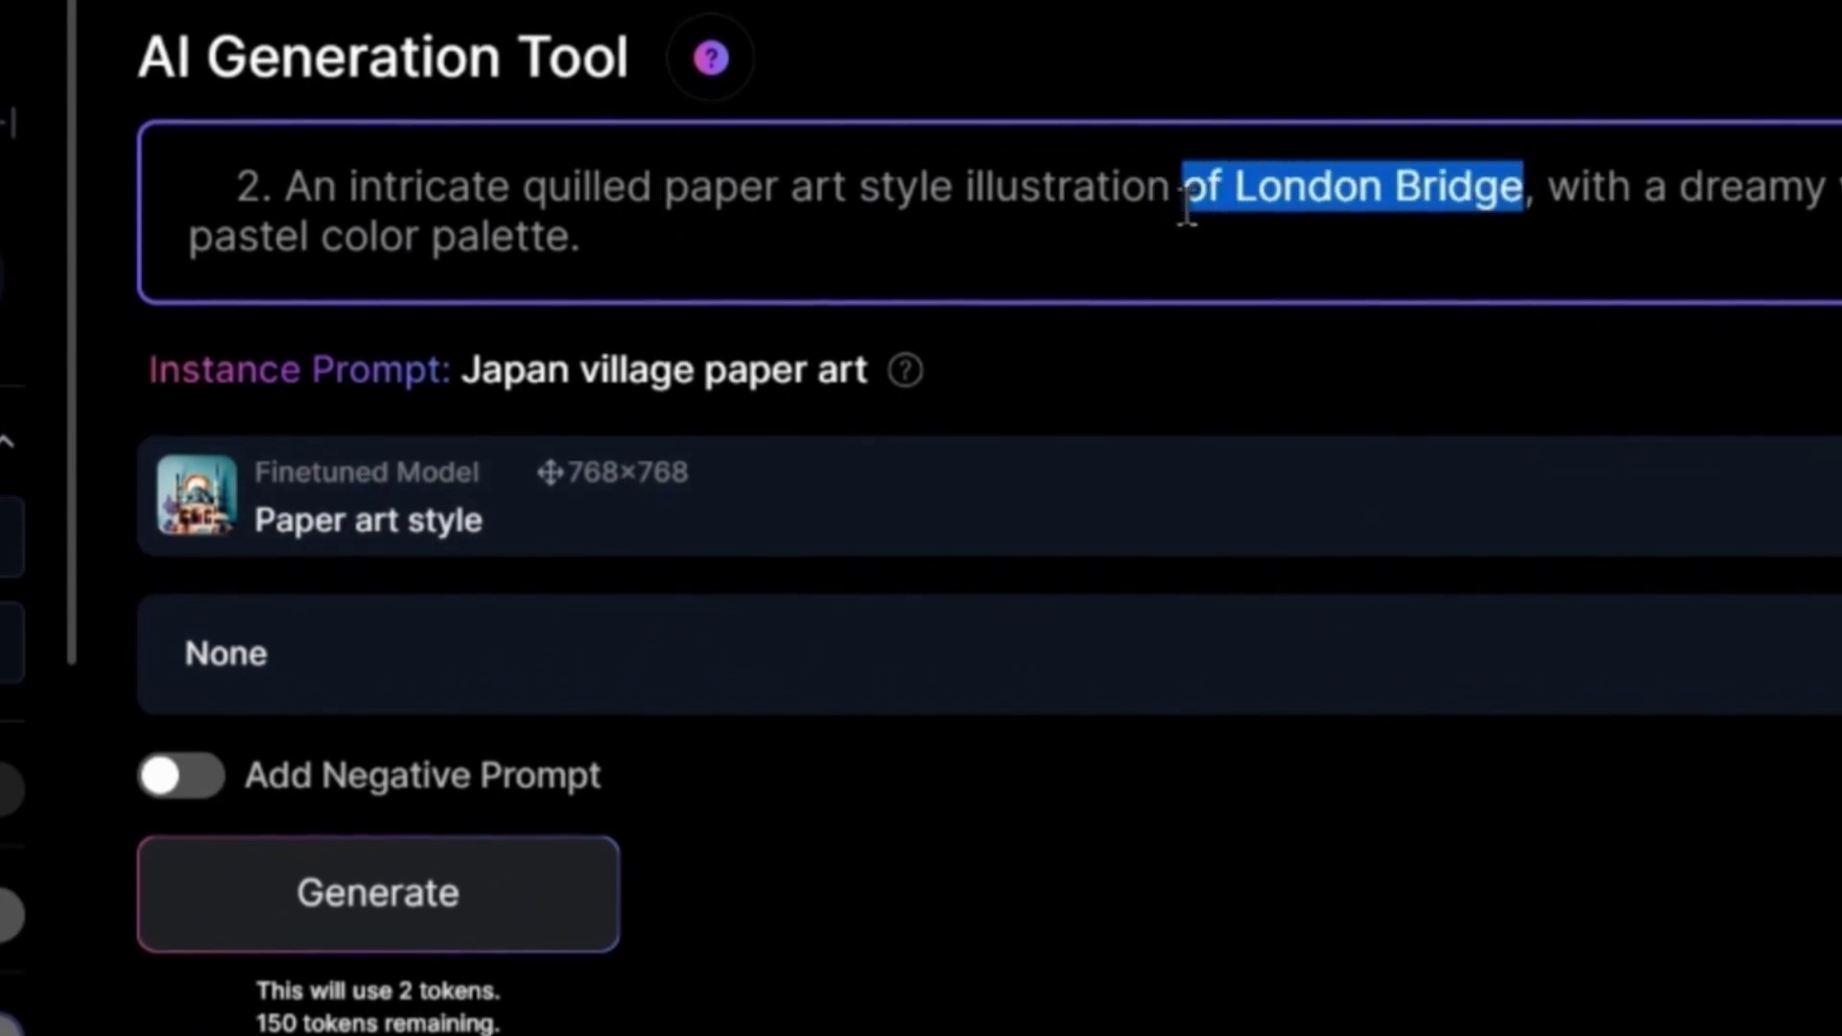
pyautogui.write('butter')
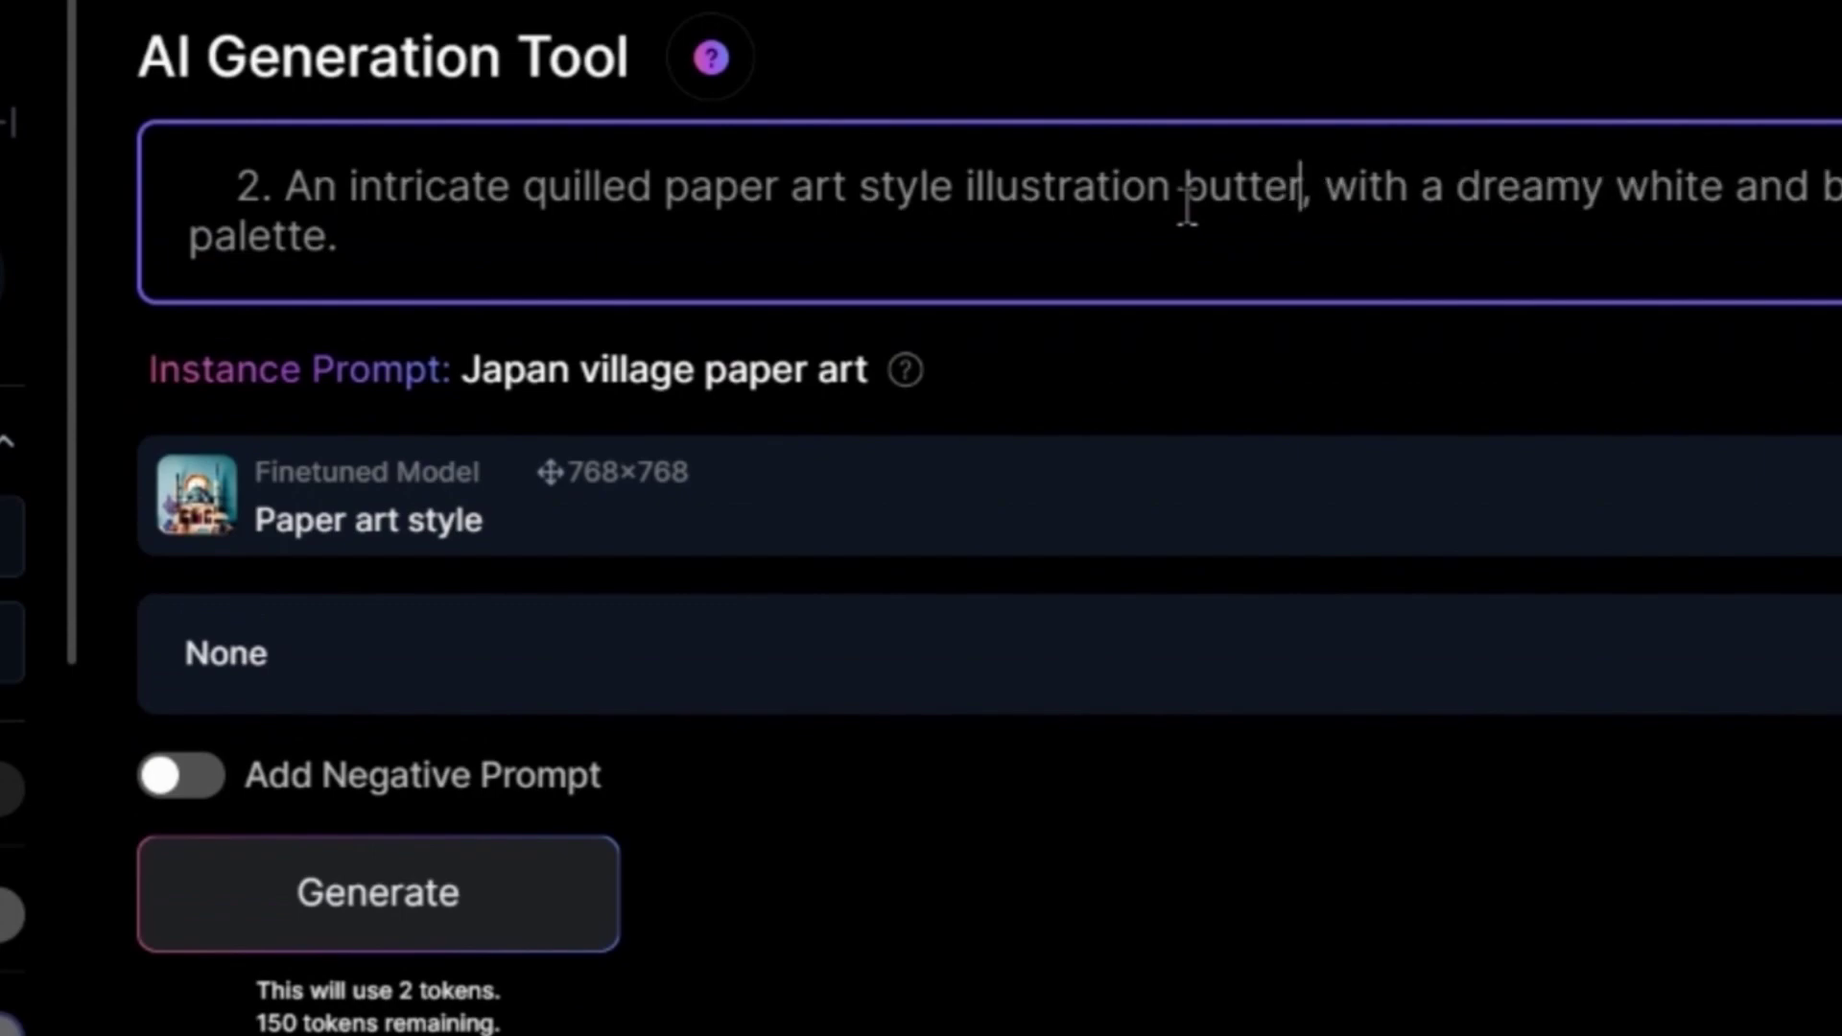
pyautogui.write('flies')
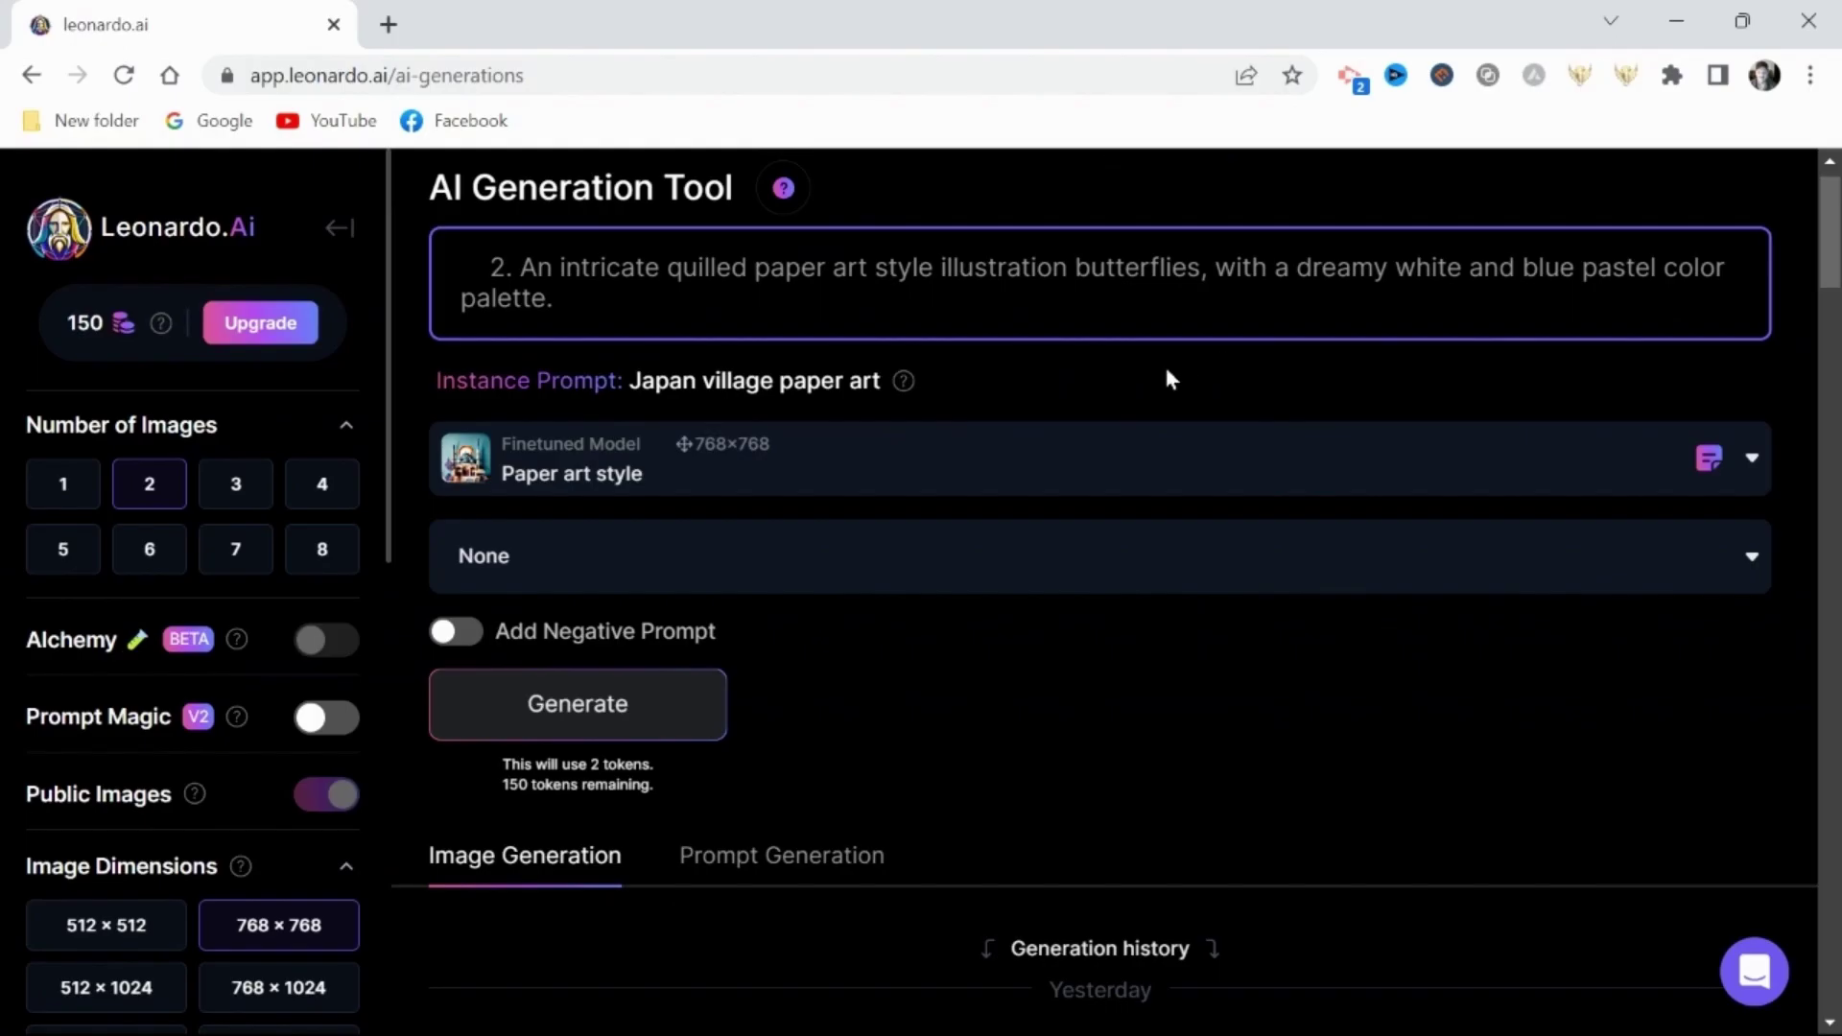
# Generate two images from the butterfly prompt and review the floral results.
pyautogui.click(615, 711)
pyautogui.scroll(-6, 1378, 693)
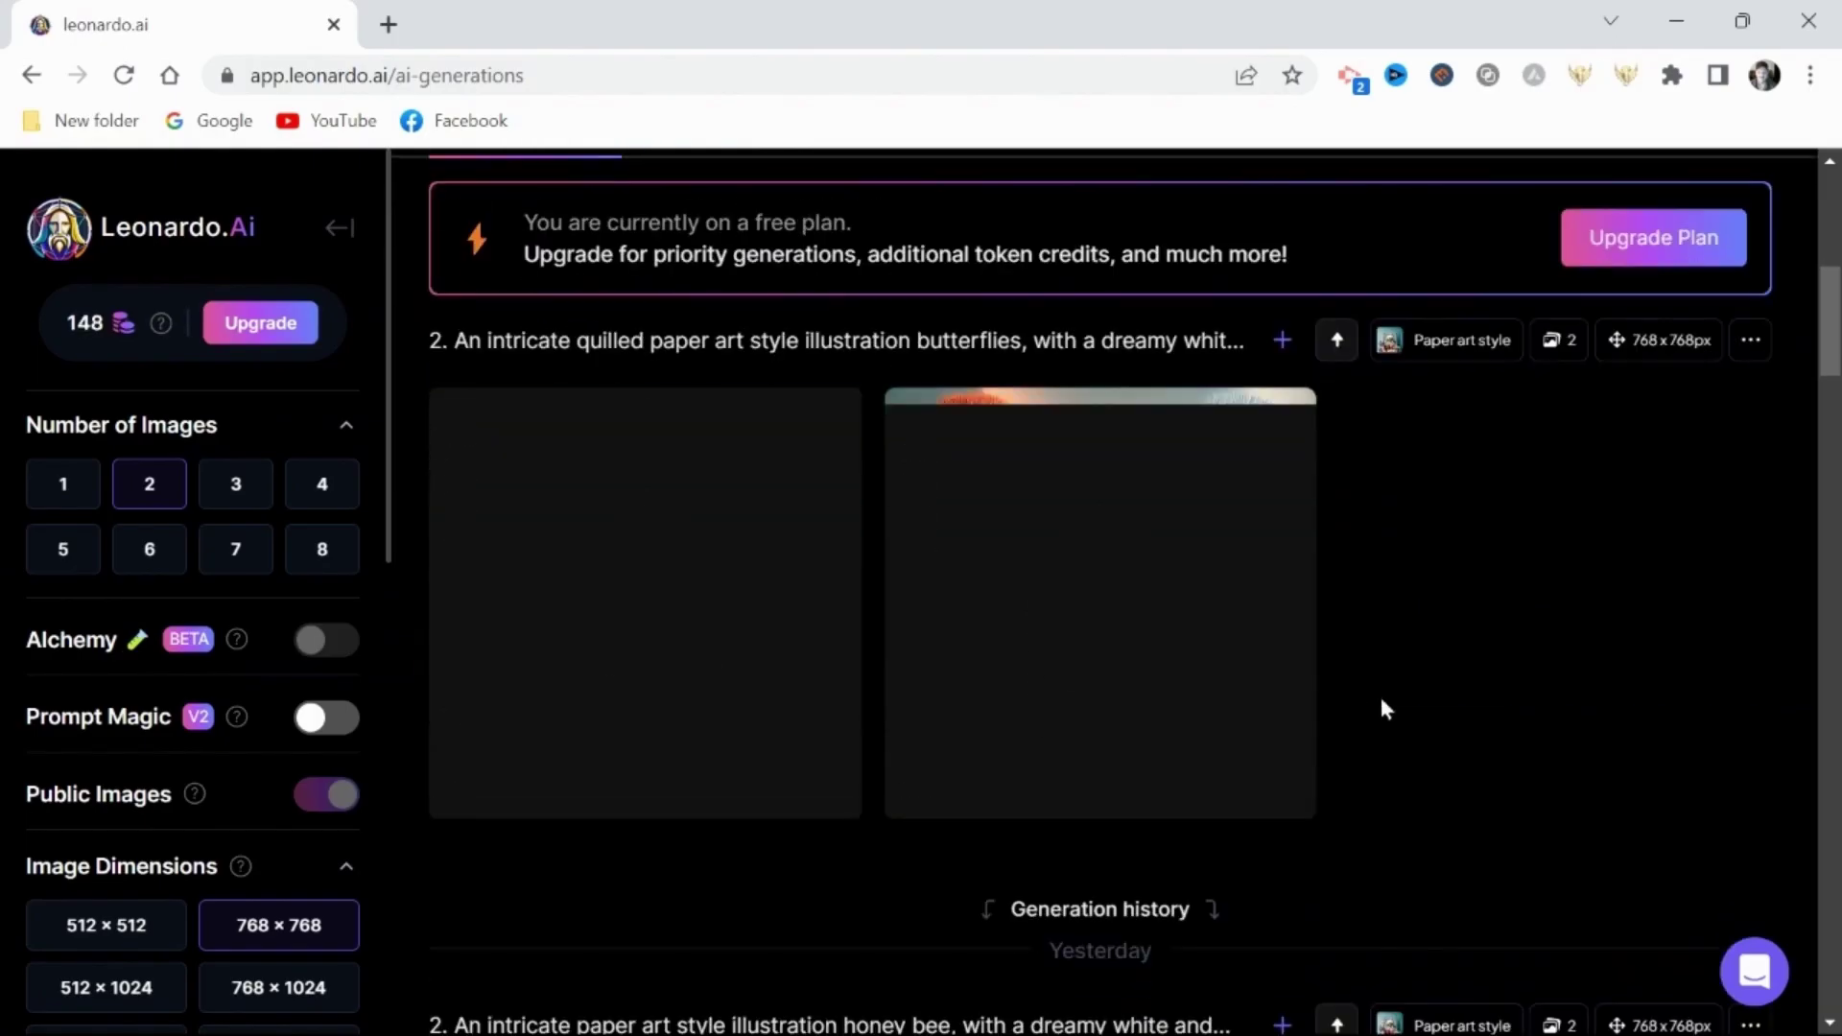
pyautogui.scroll(2, 1379, 693)
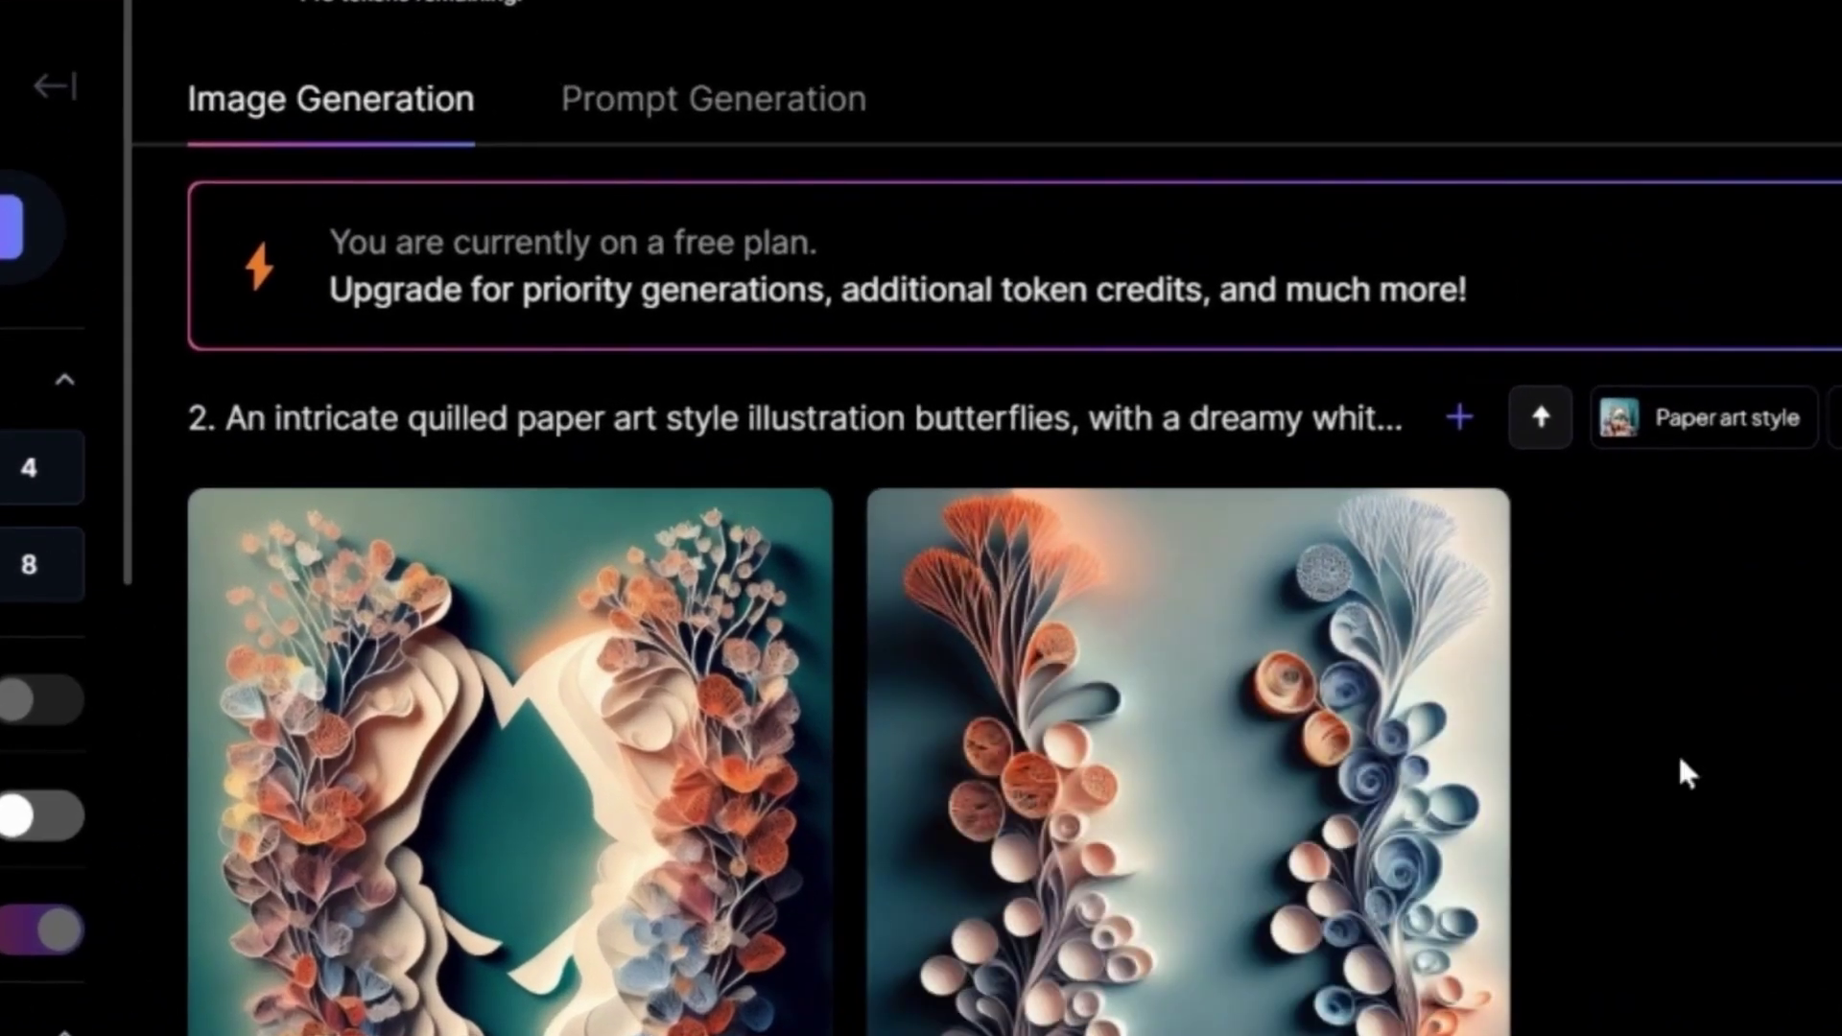
pyautogui.scroll(-2, 1698, 739)
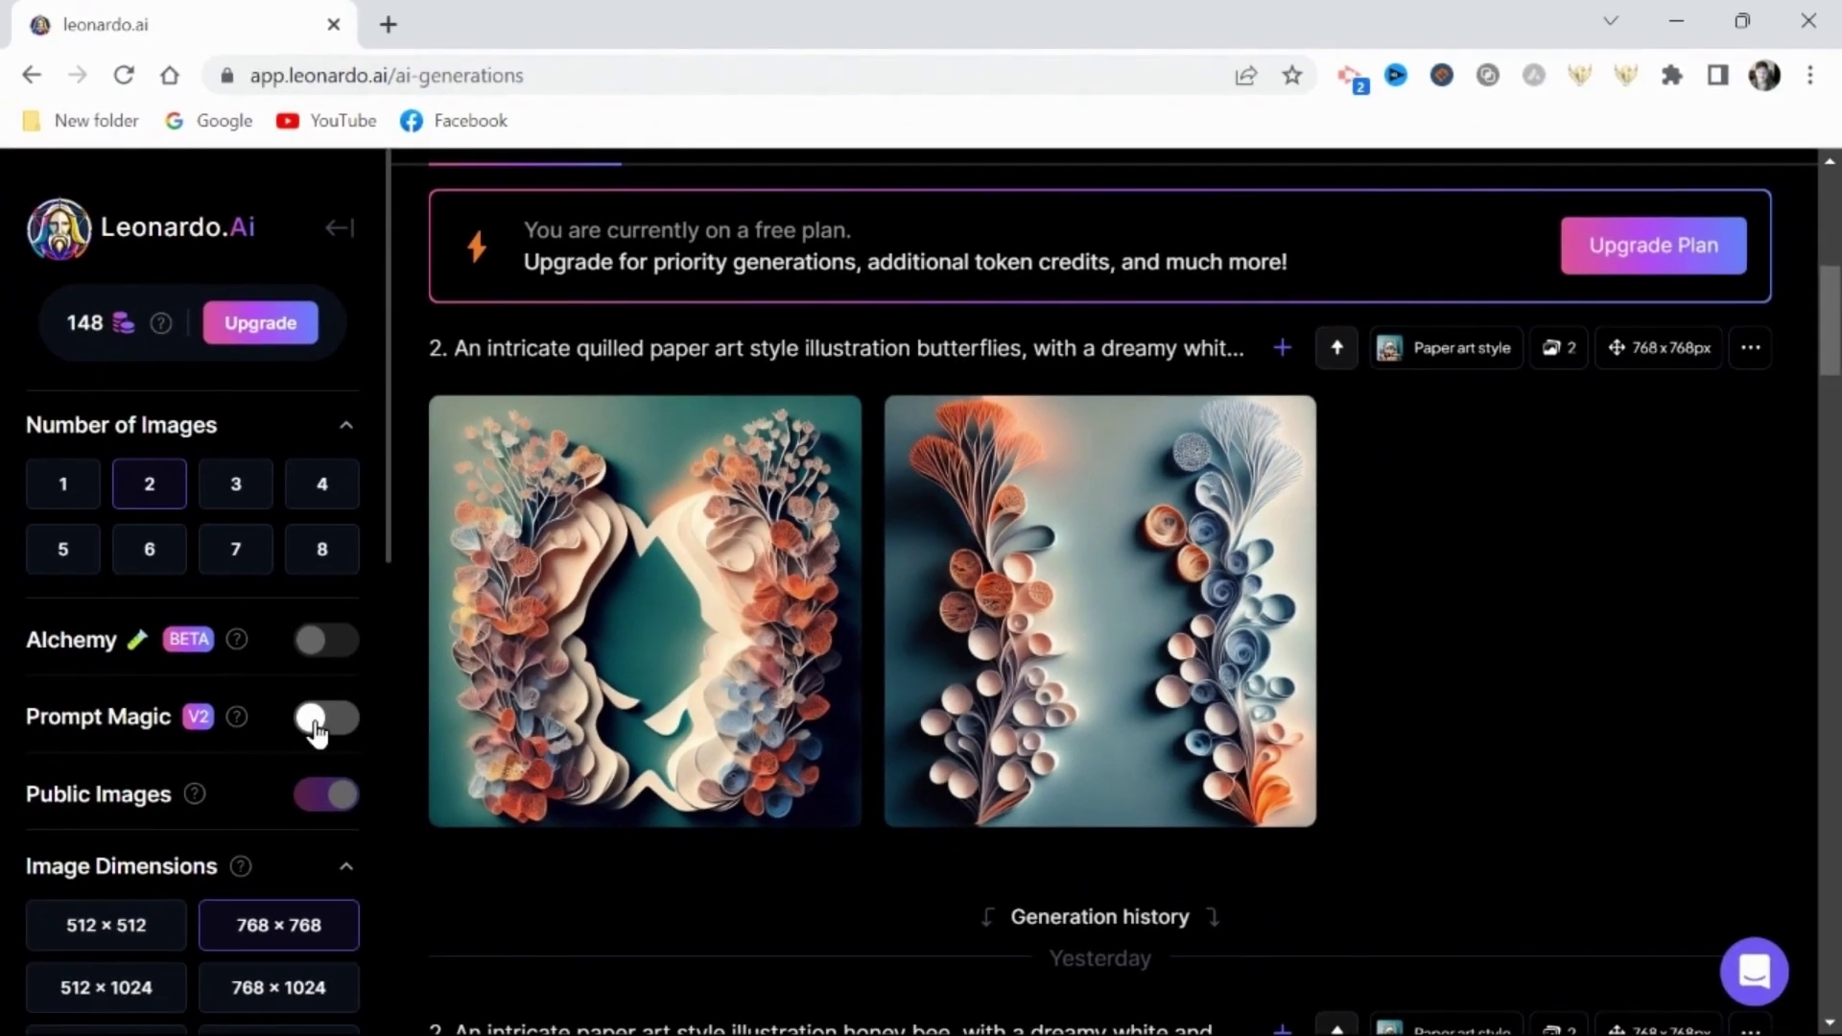
# Turn on Prompt Magic and regenerate, producing white-and-blue quilled butterflies.
pyautogui.click(317, 727)
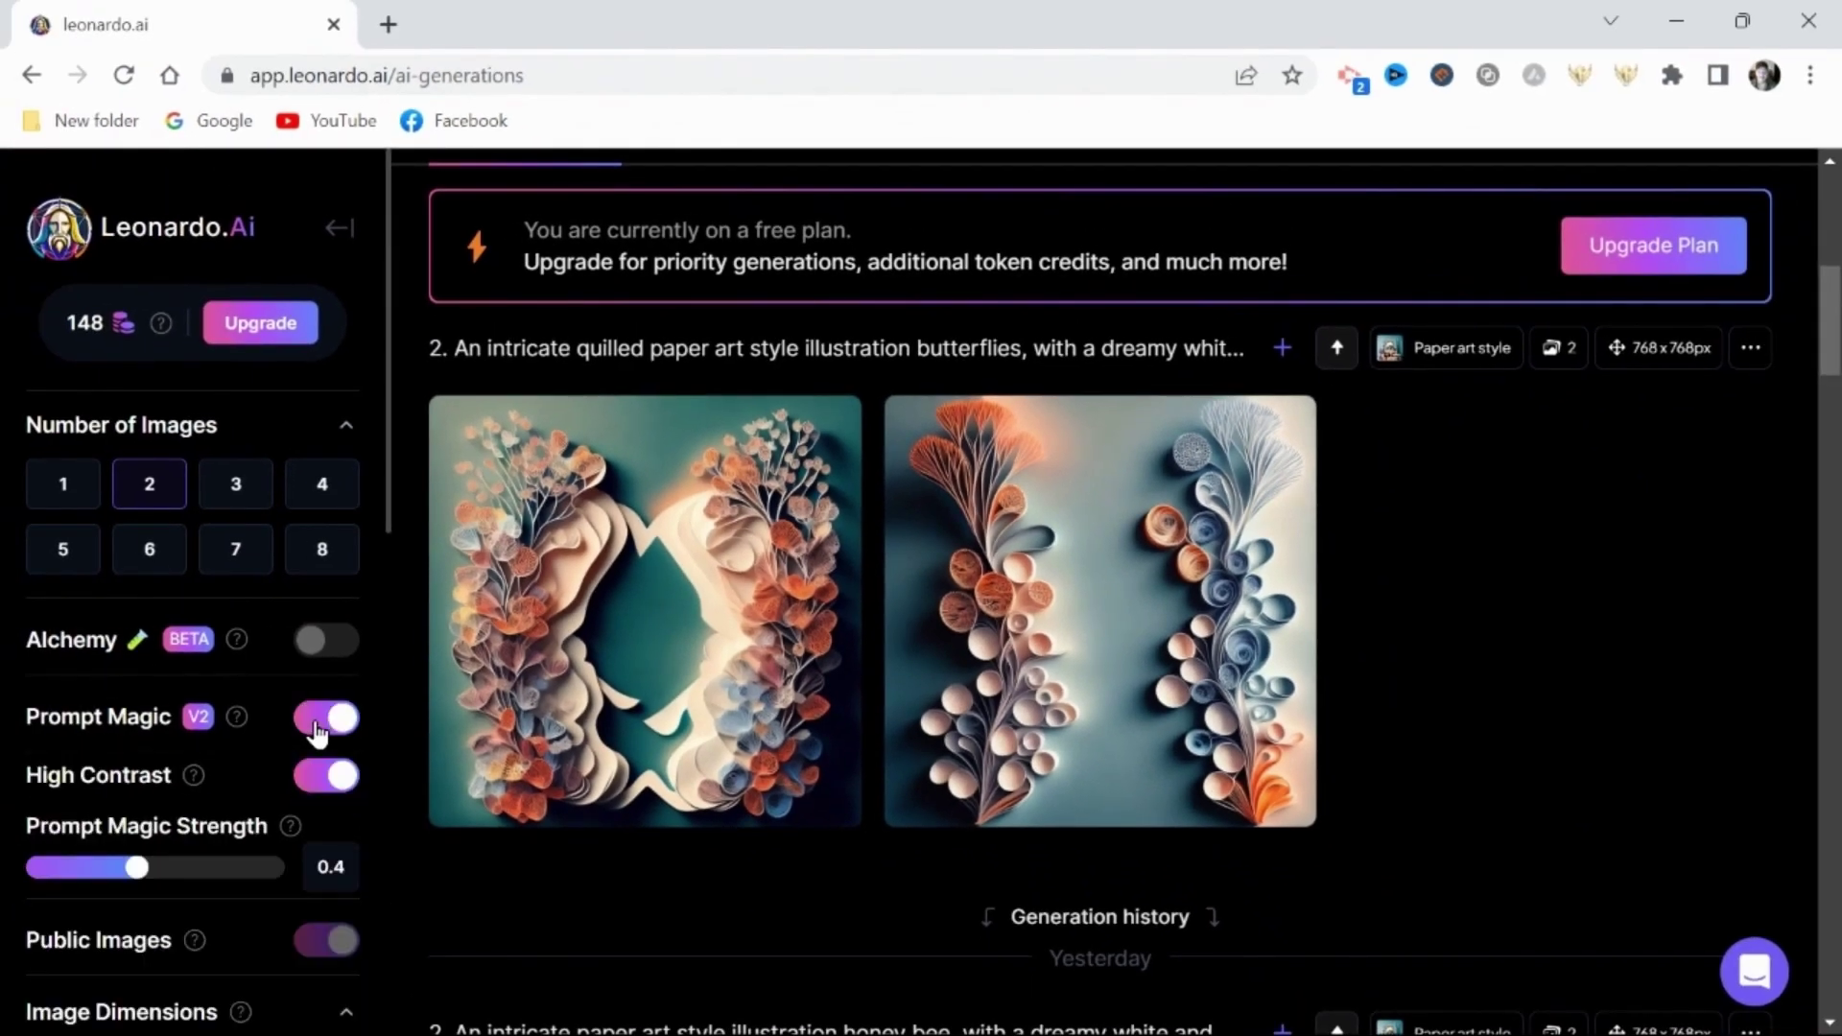
pyautogui.scroll(8, 1416, 417)
pyautogui.click(1216, 307)
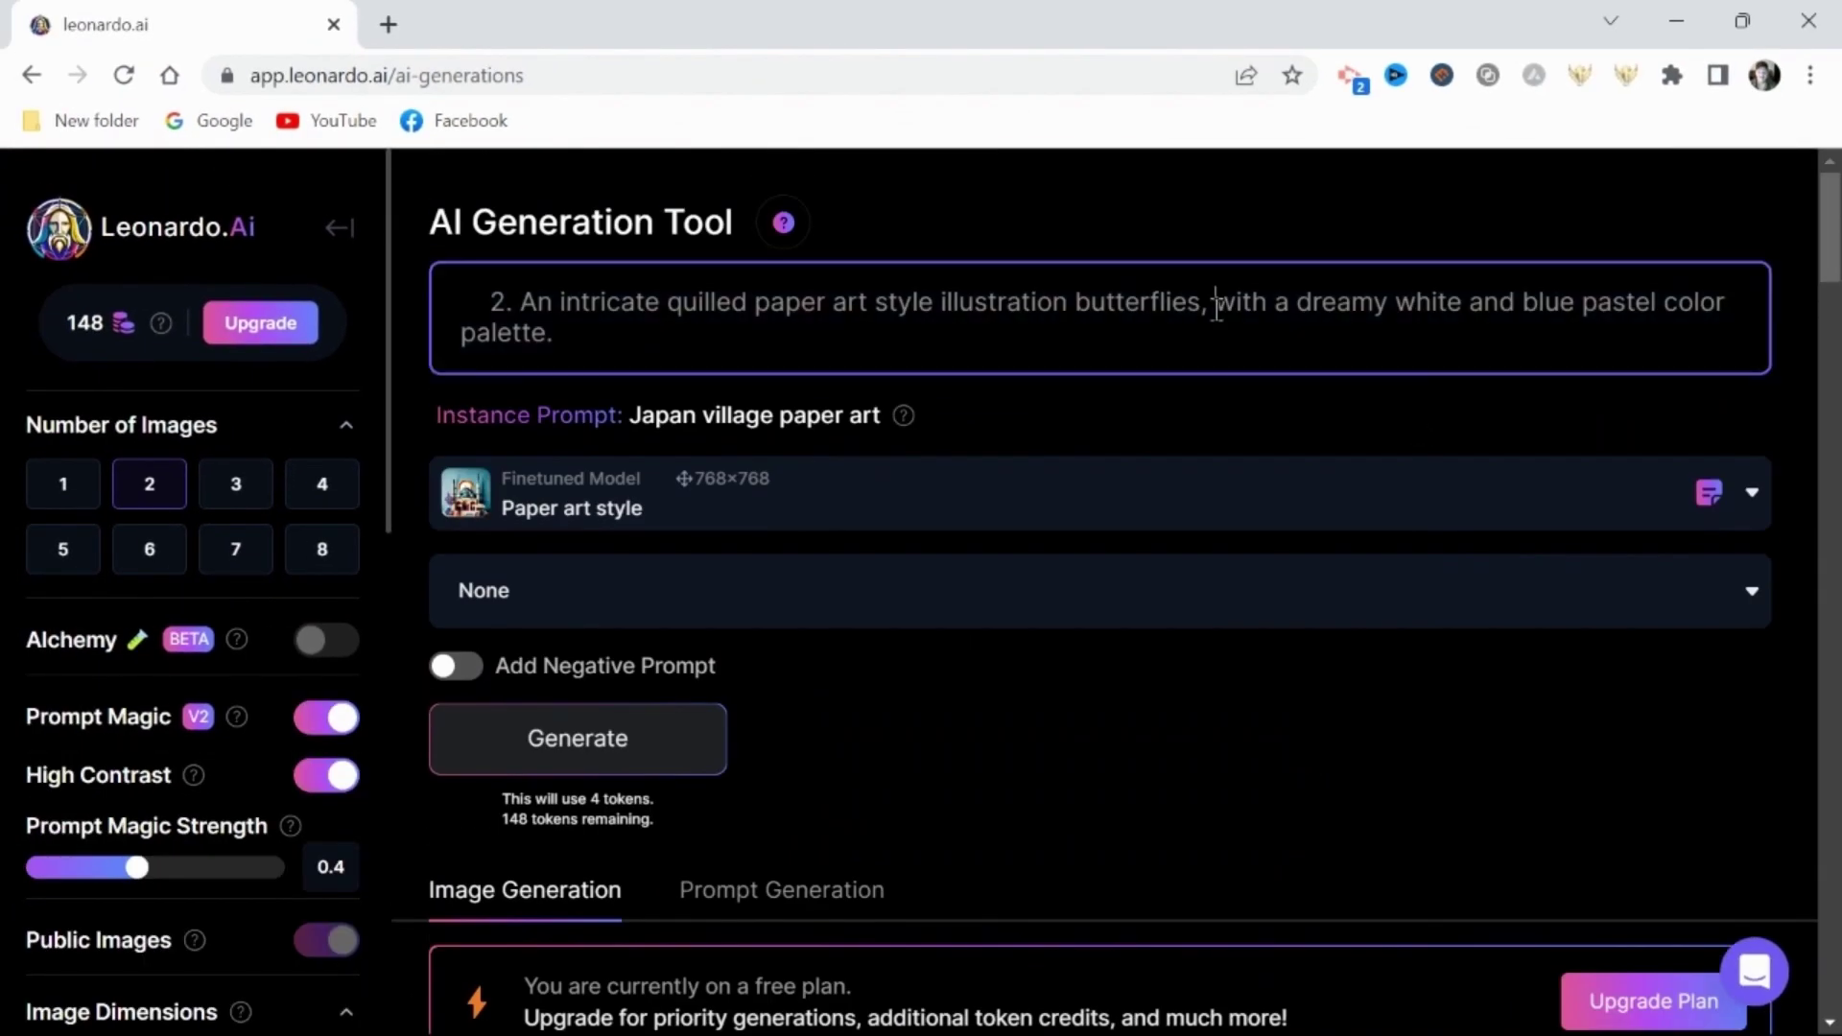
pyautogui.click(580, 740)
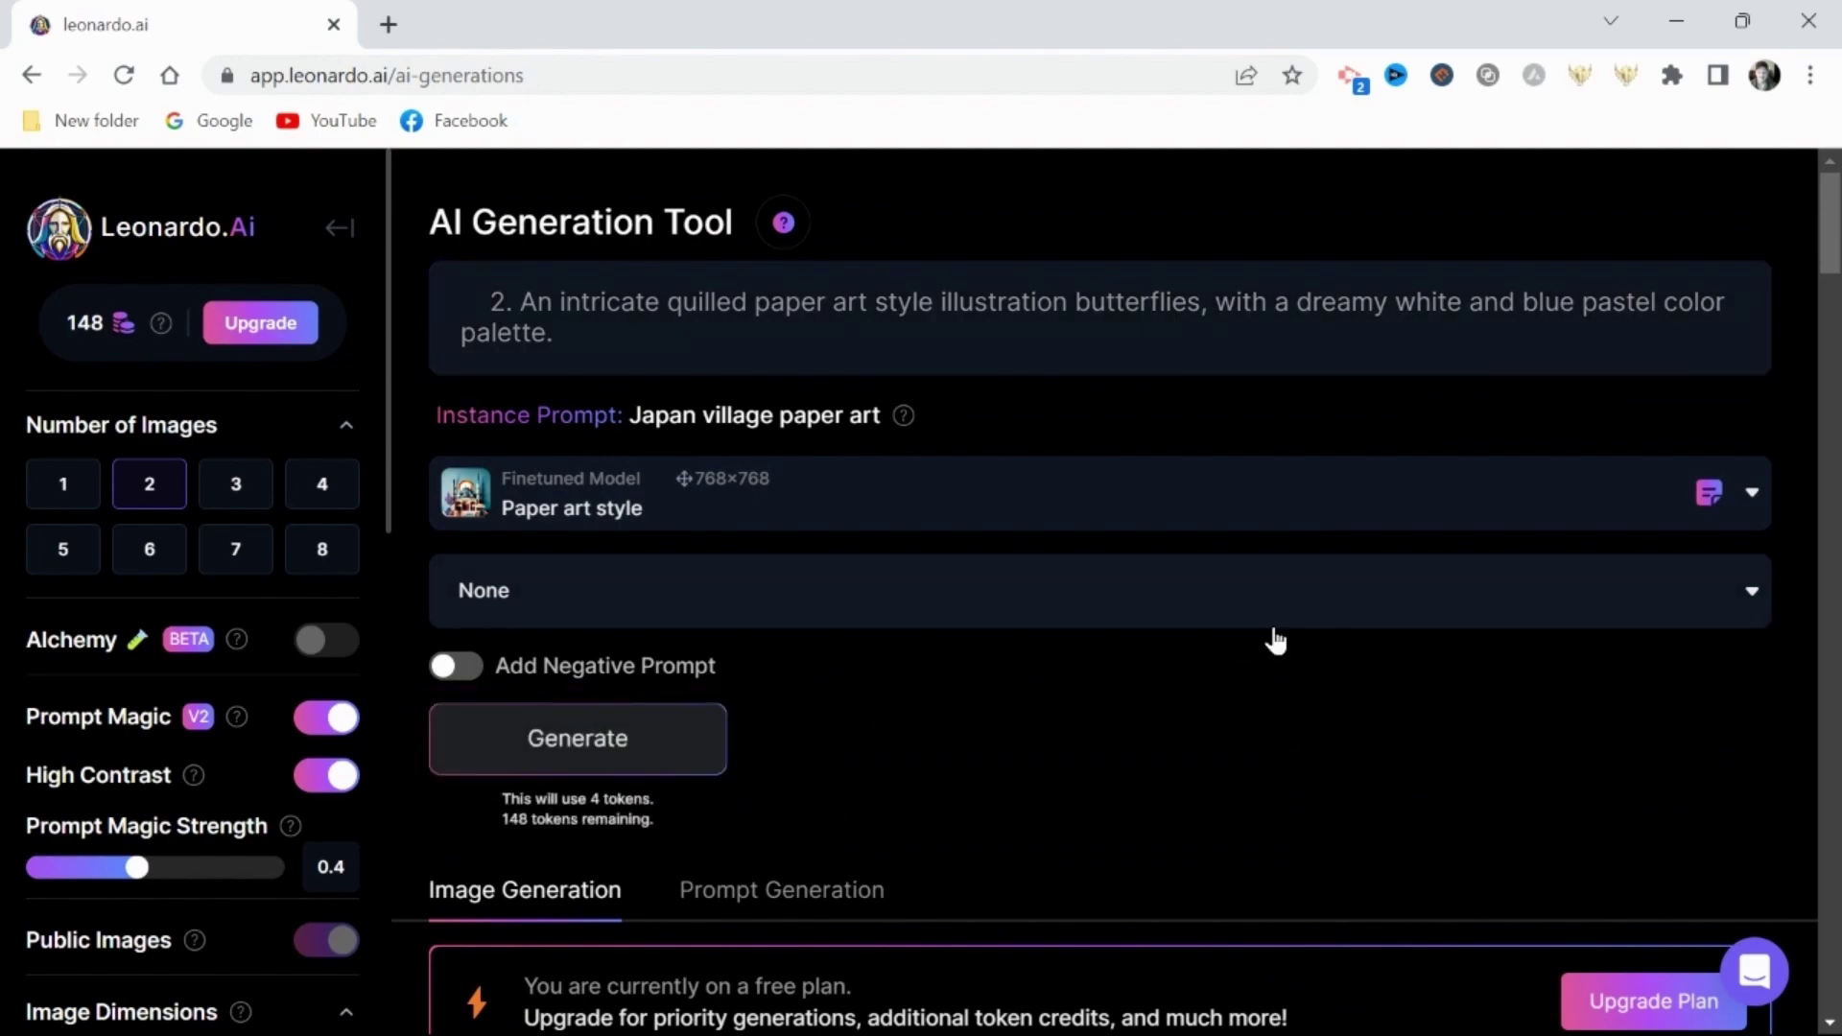
pyautogui.scroll(-8, 1285, 708)
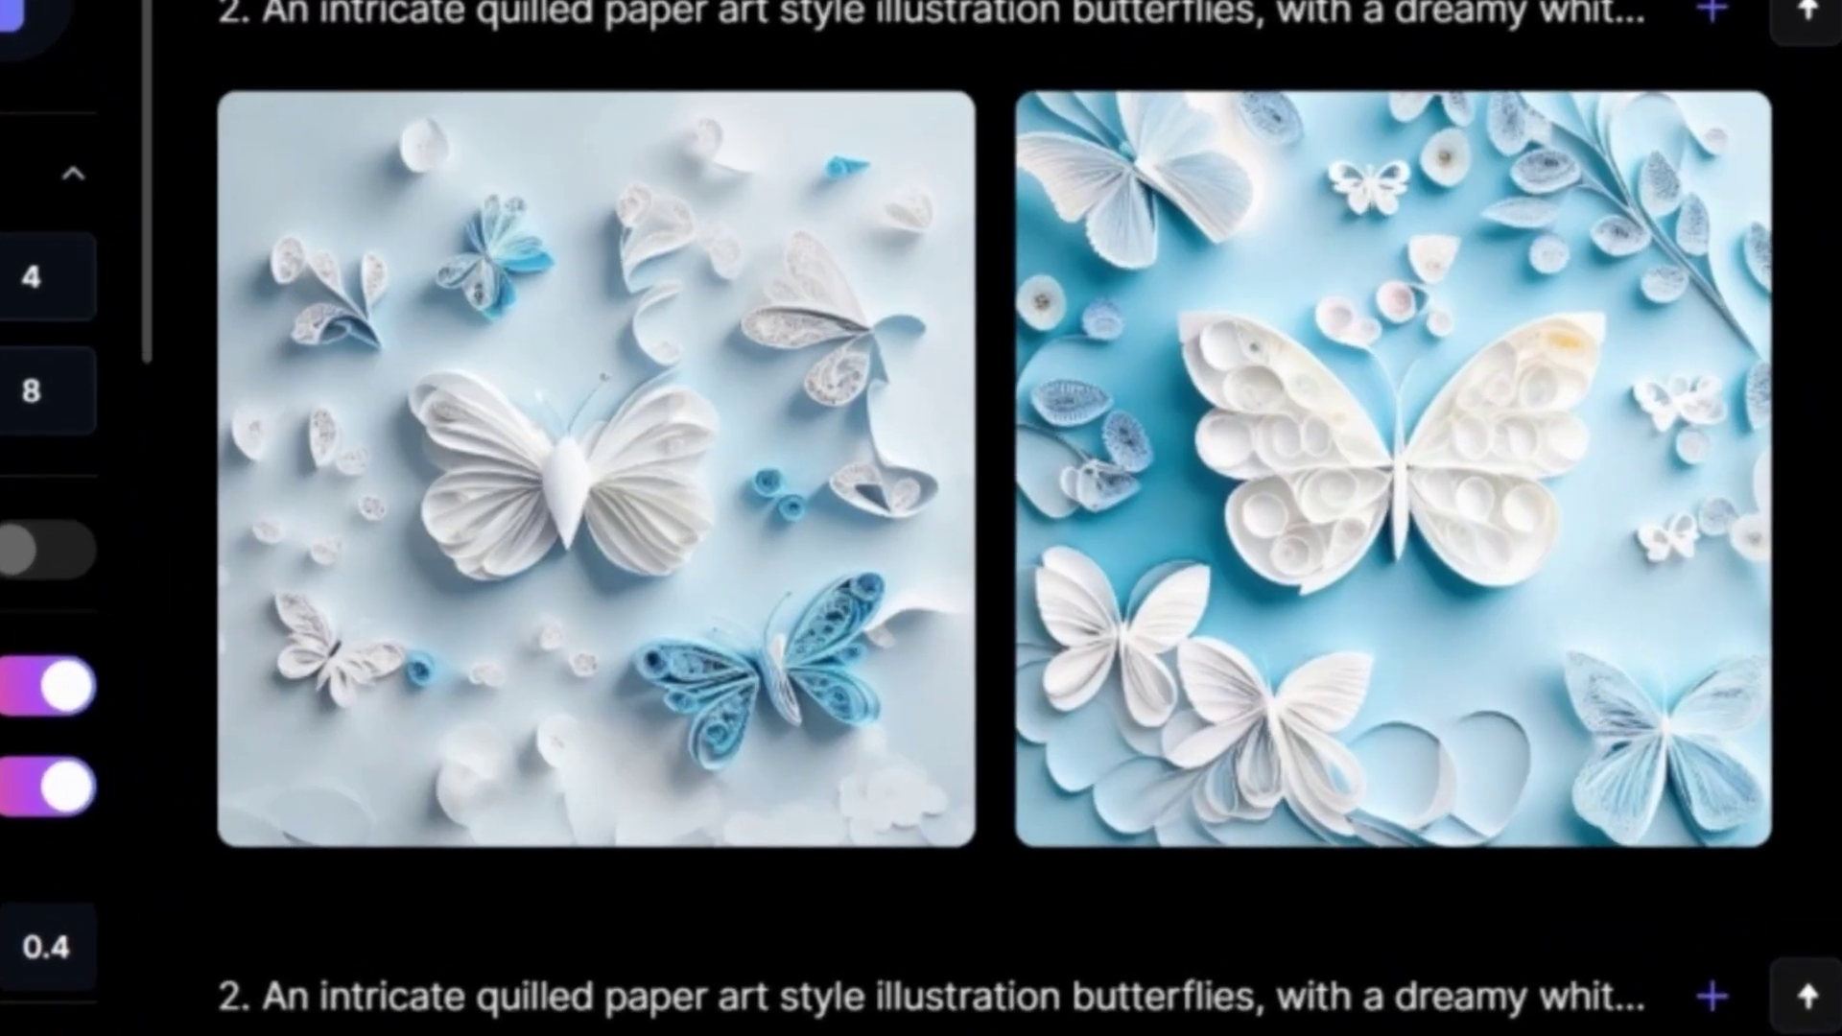
pyautogui.scroll(-10, 1406, 440)
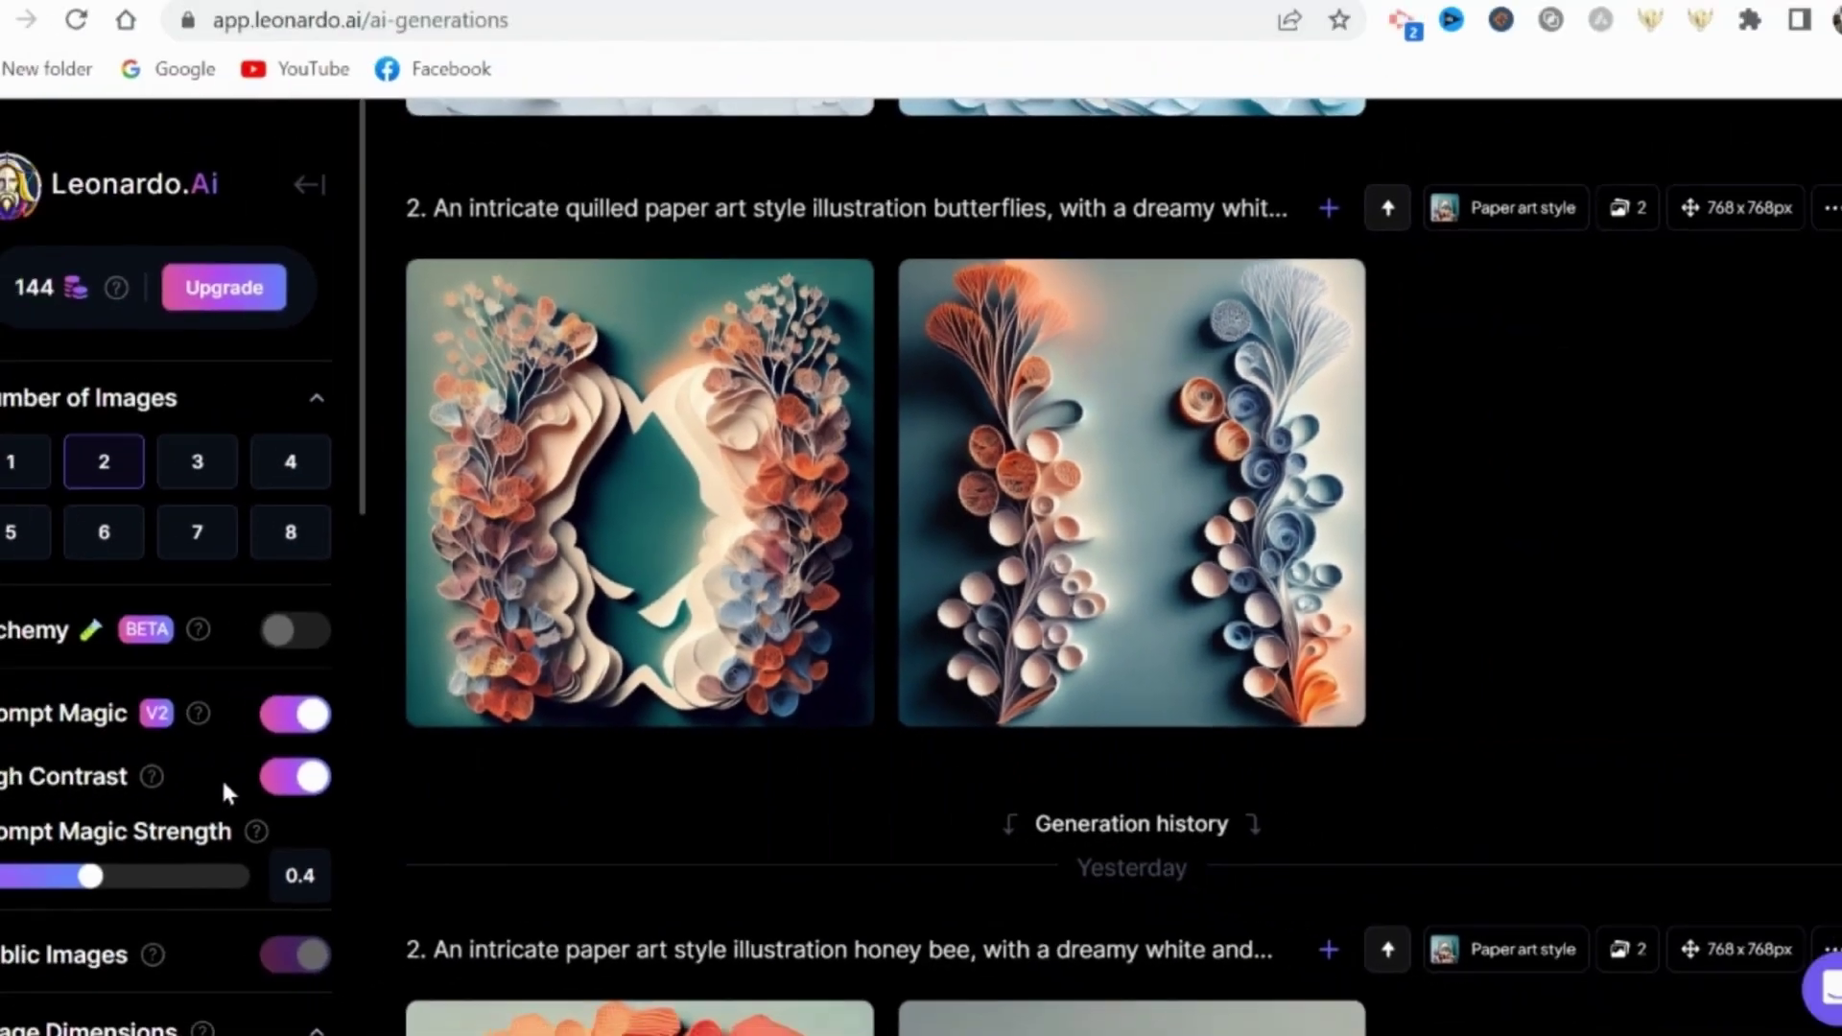
pyautogui.scroll(-9, 255, 789)
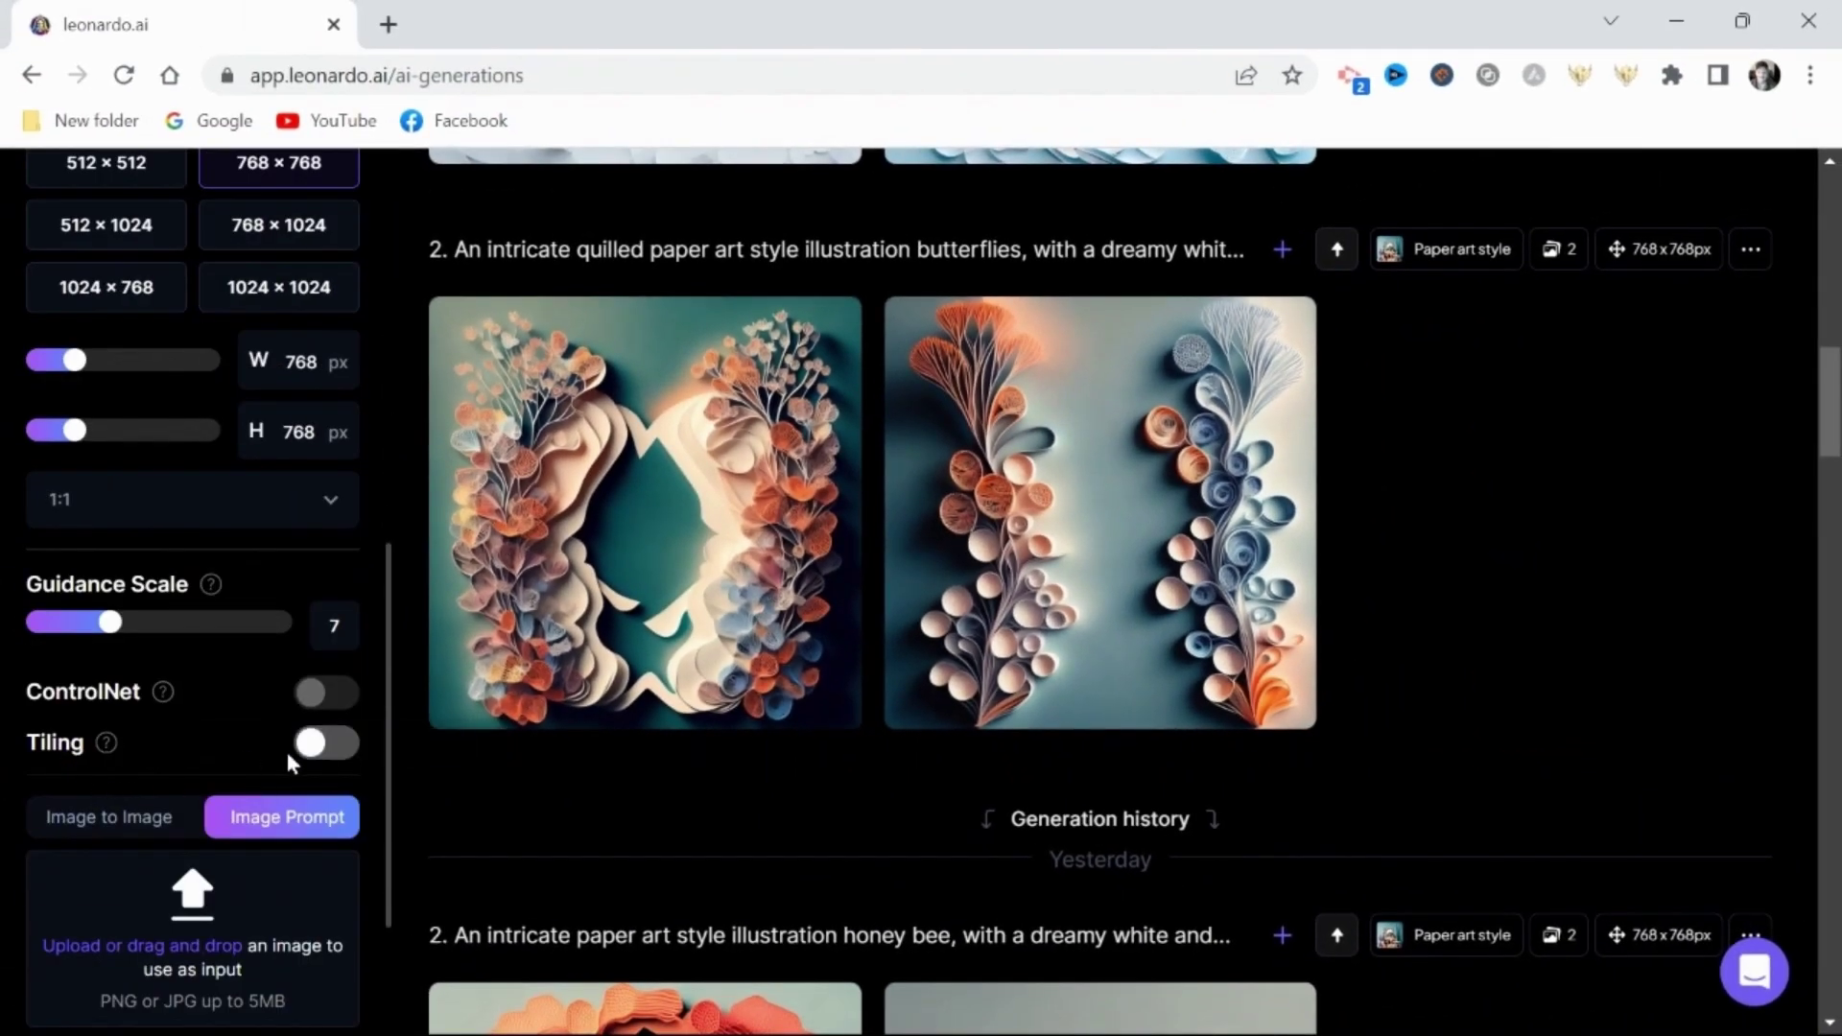
# Enable Tiling, change the prompt colours to 'violet and bright', and generate new images.
pyautogui.click(321, 743)
pyautogui.scroll(10, 1322, 372)
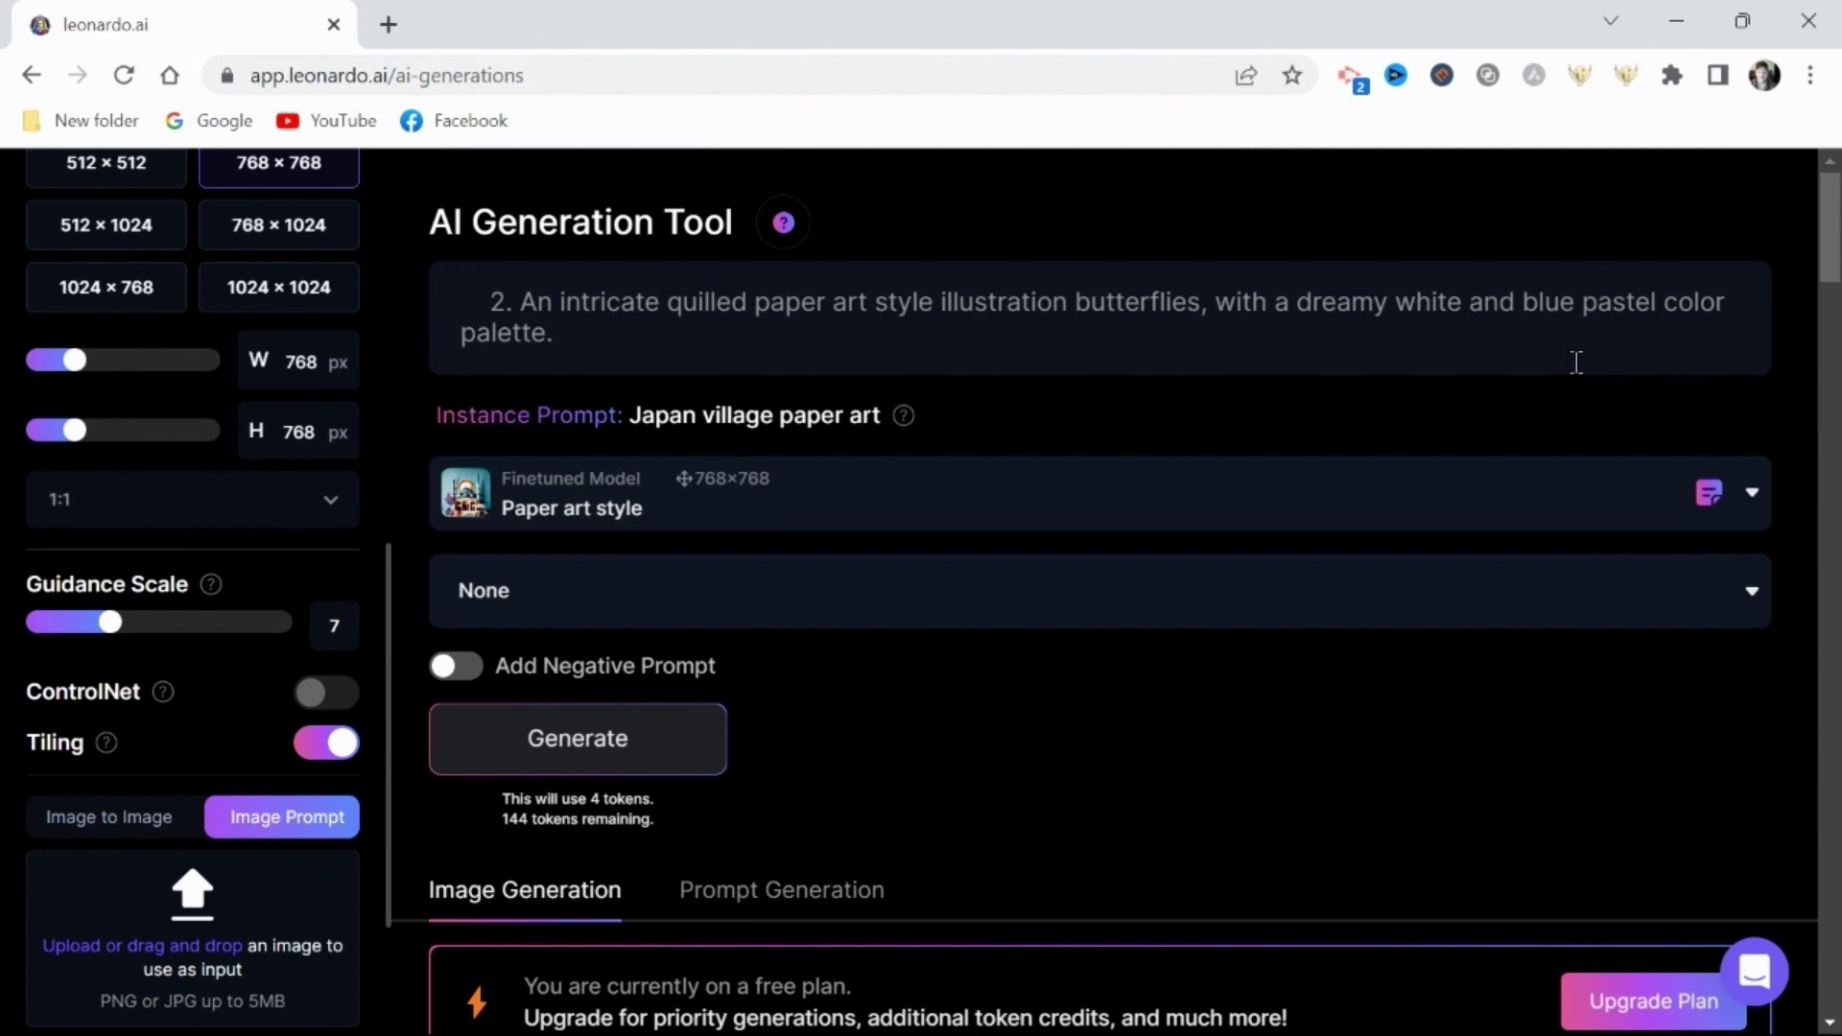
pyautogui.click(1578, 303)
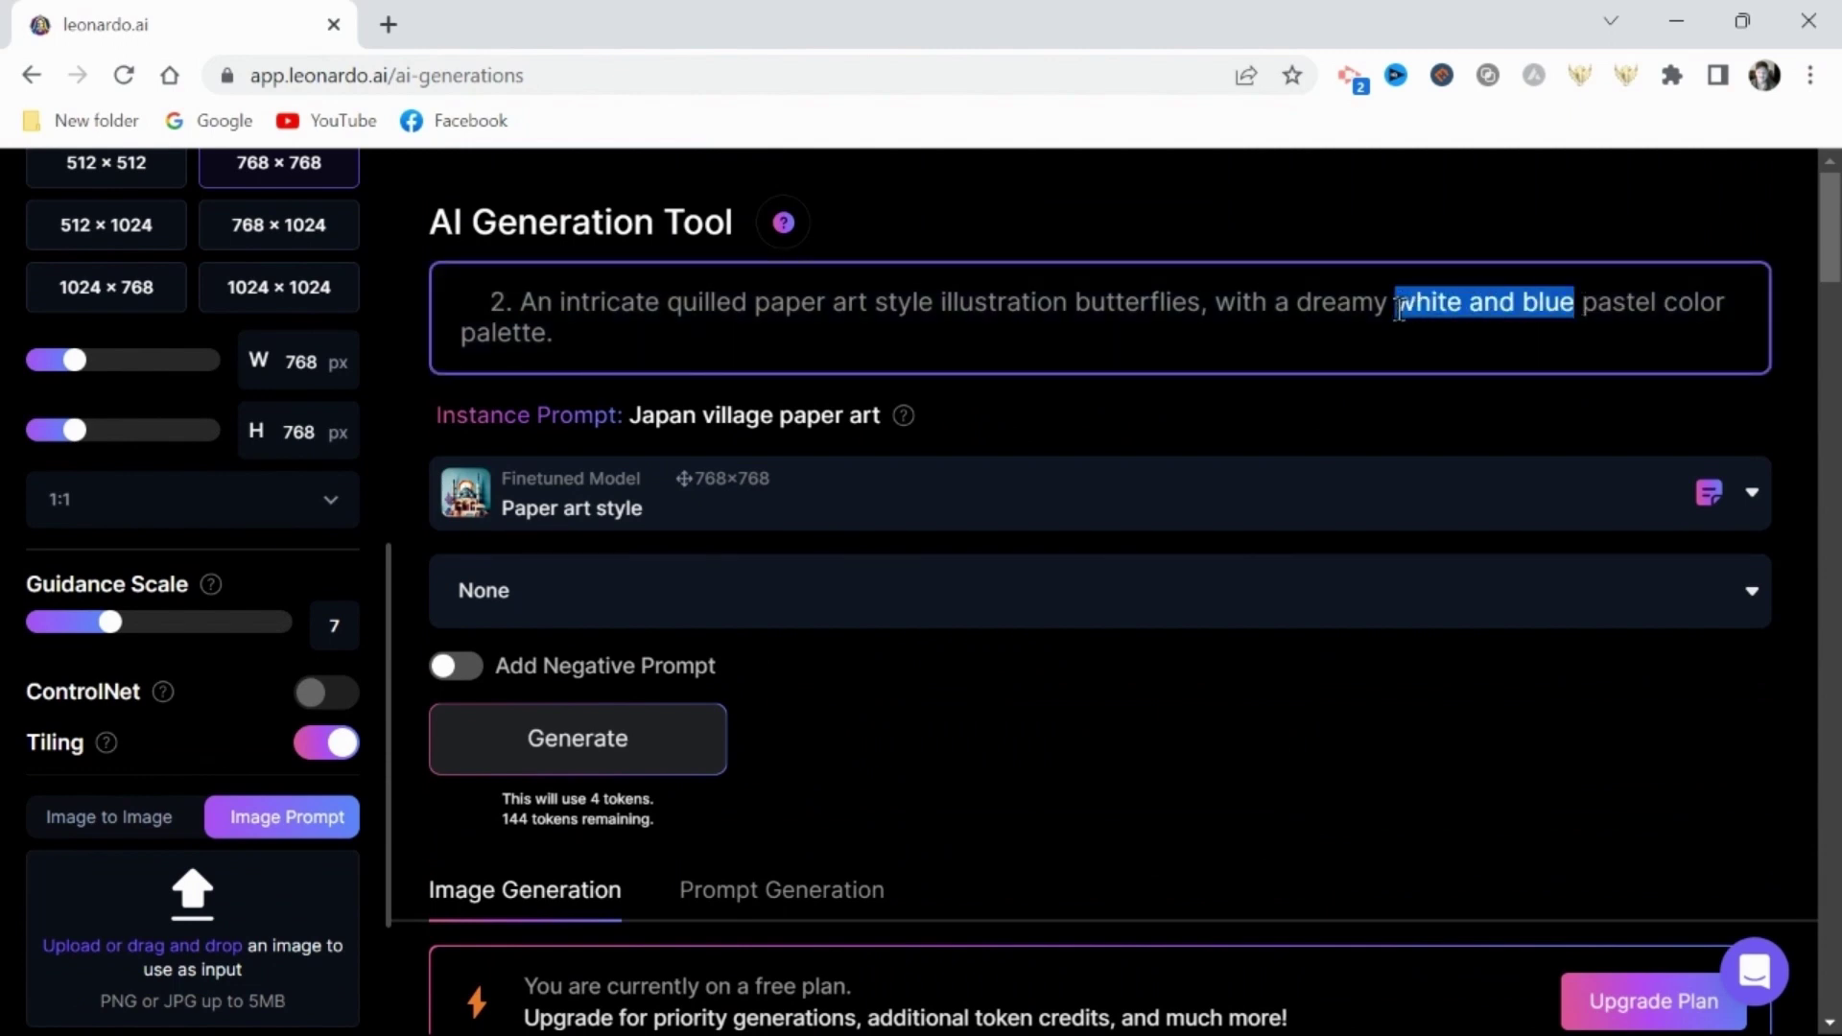
pyautogui.write('vio')
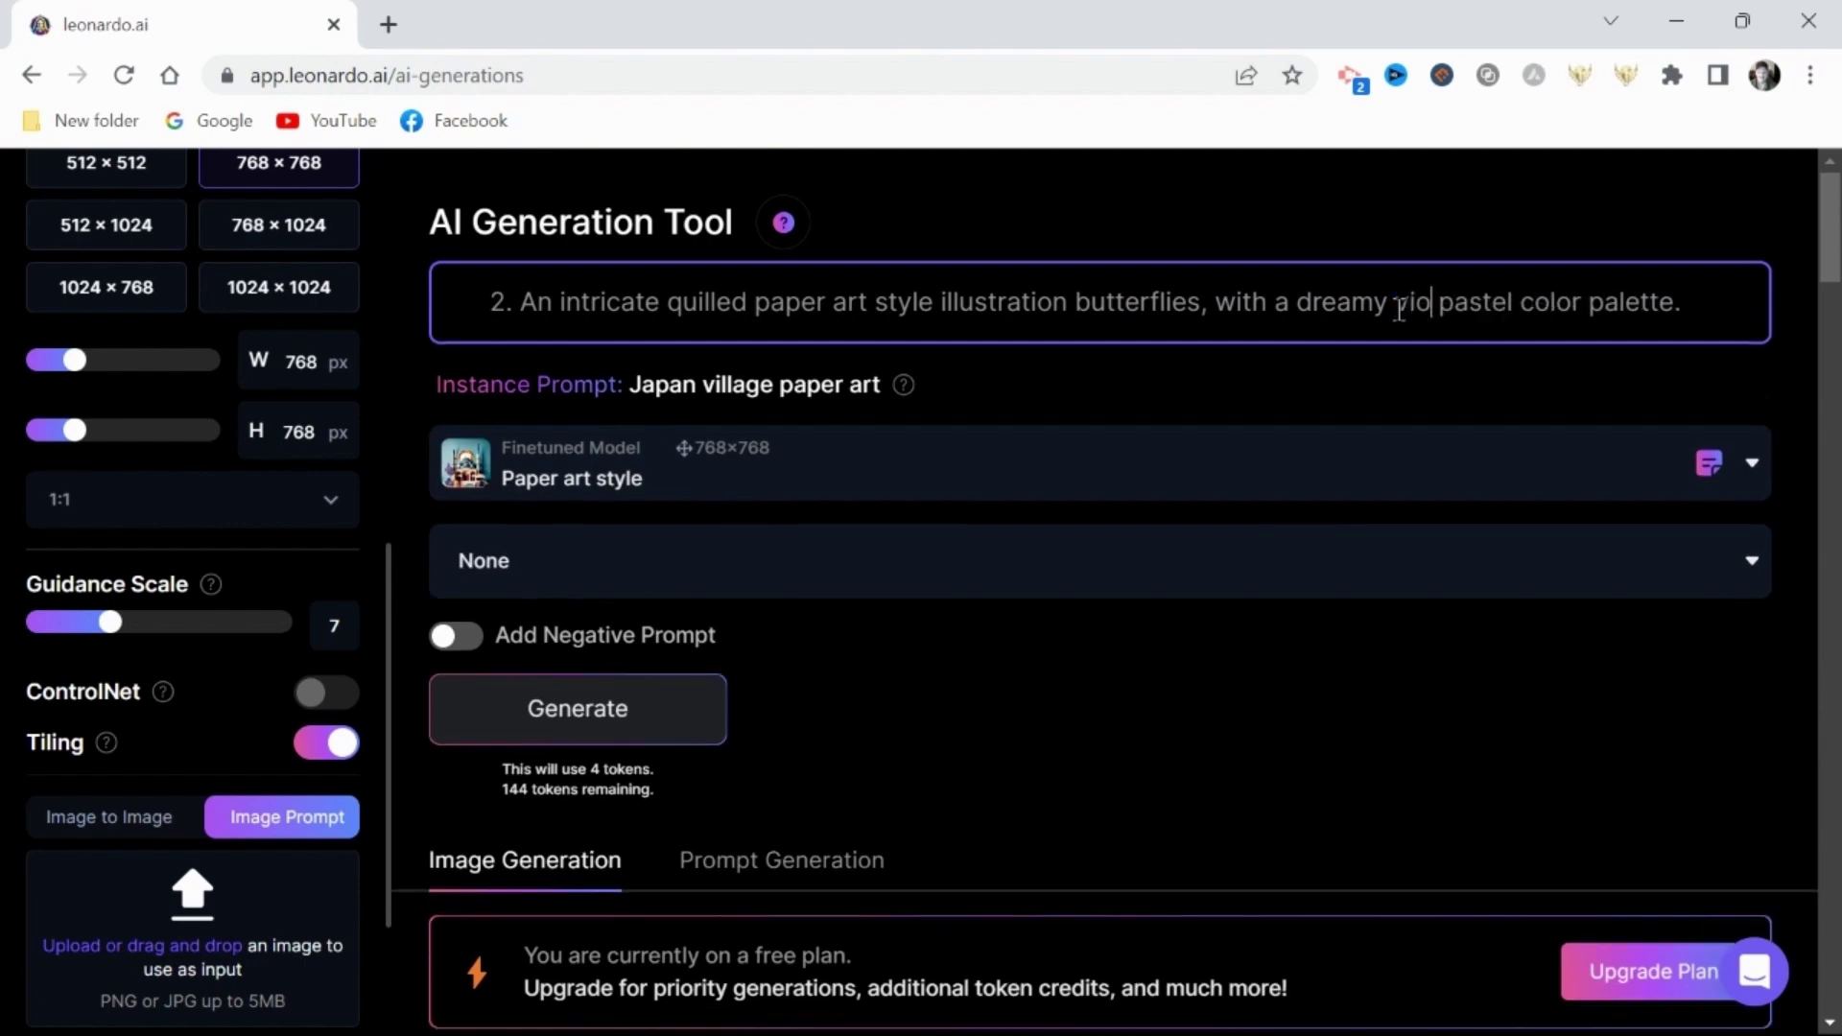
pyautogui.write('let and bright')
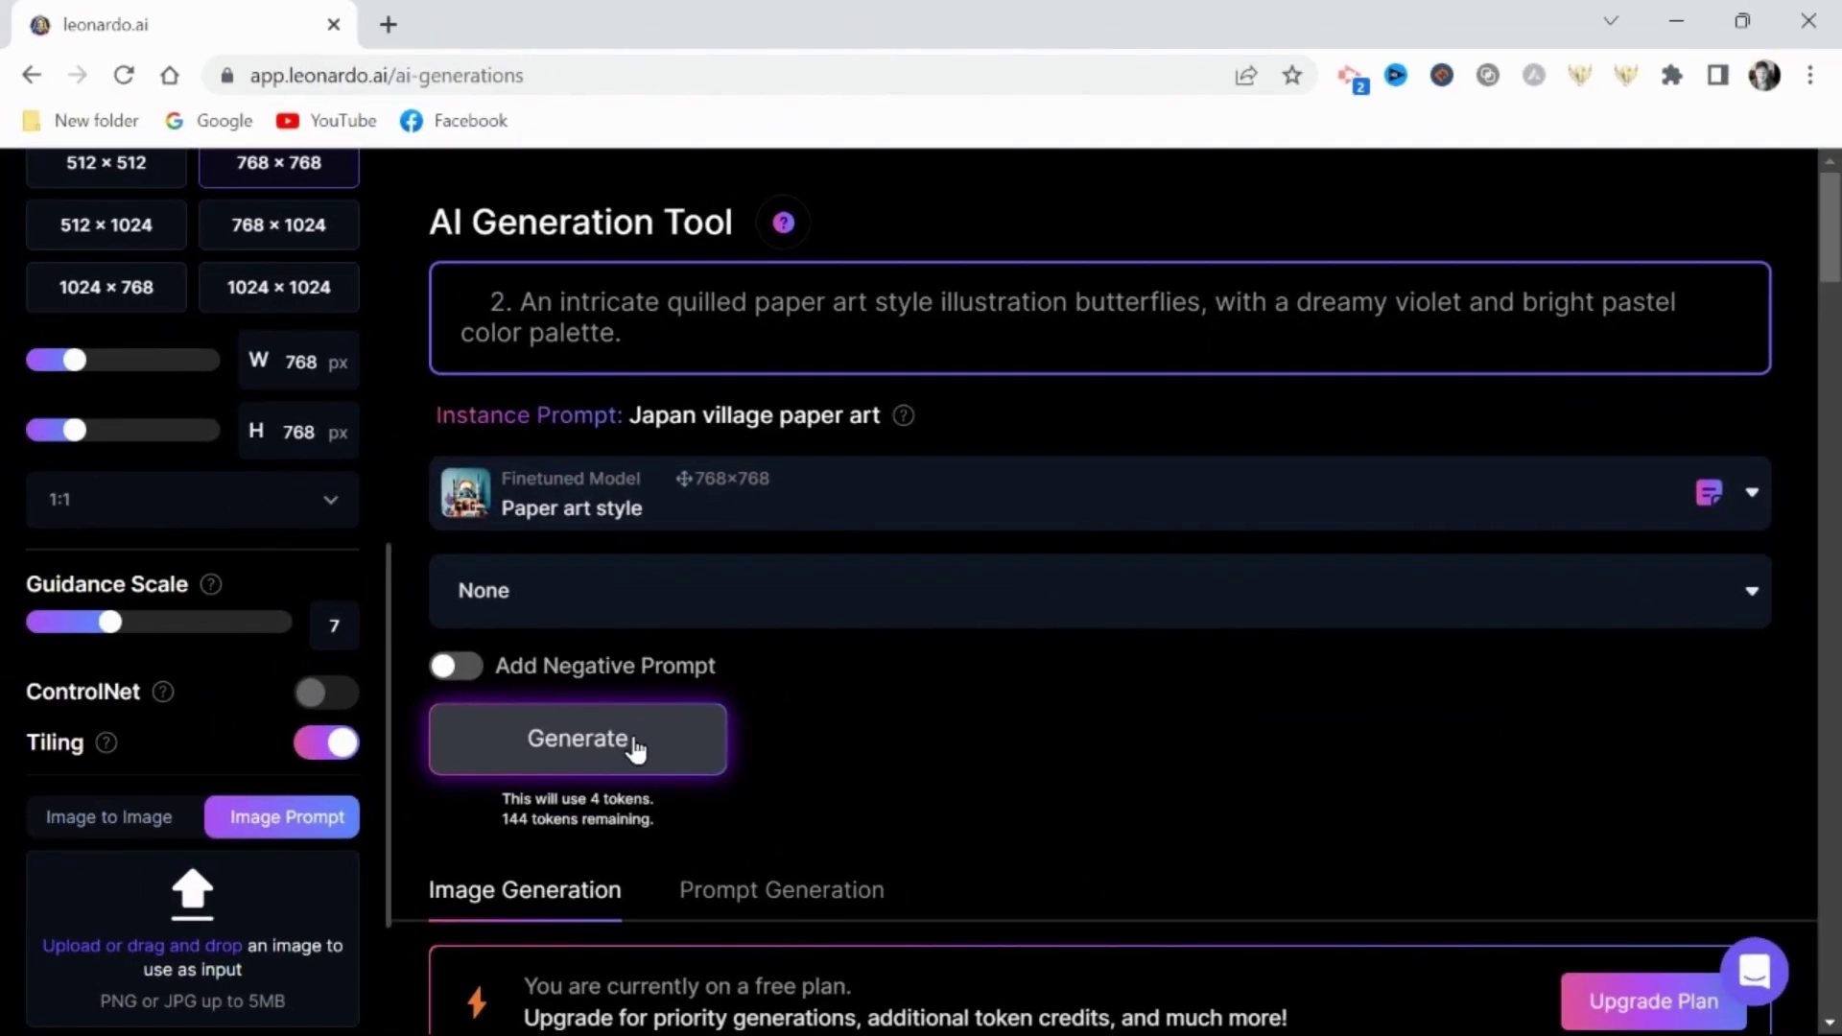
pyautogui.click(198, 977)
pyautogui.scroll(-8, 1187, 789)
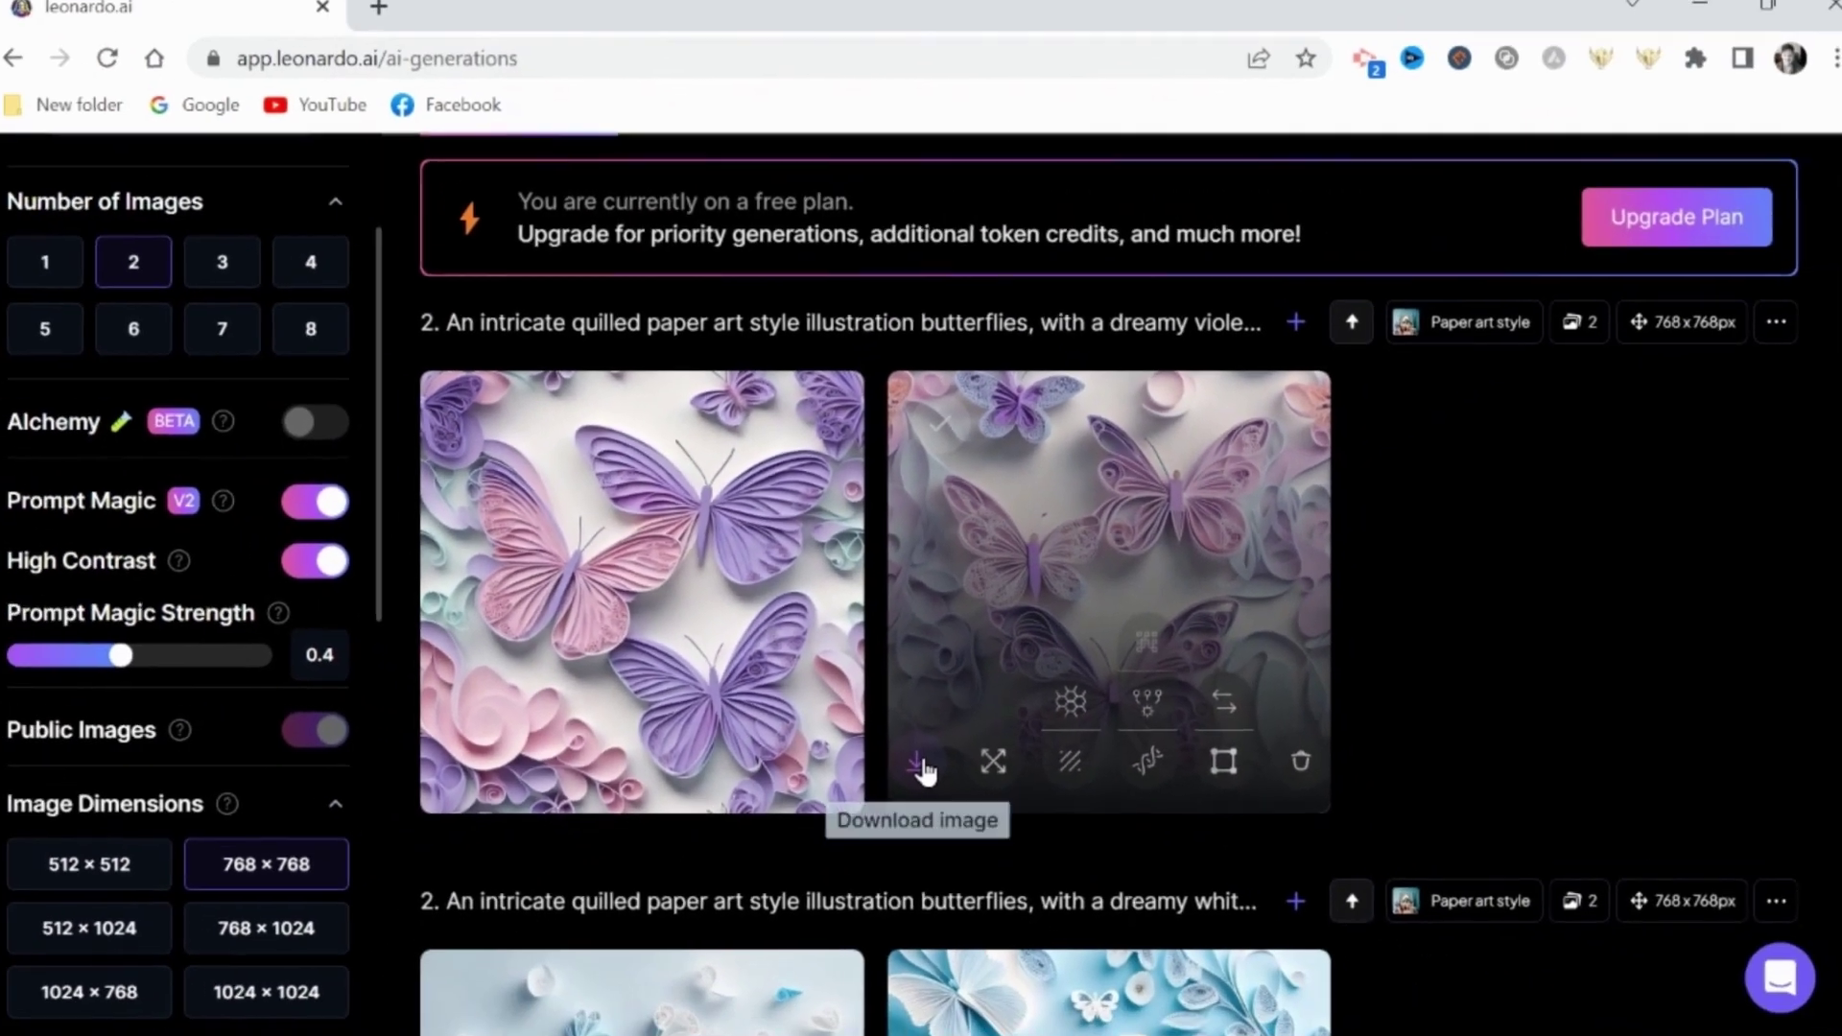
# Download the second violet butterfly image and preview it tiled at larger size in Seamless Texture Checker.
pyautogui.click(1028, 781)
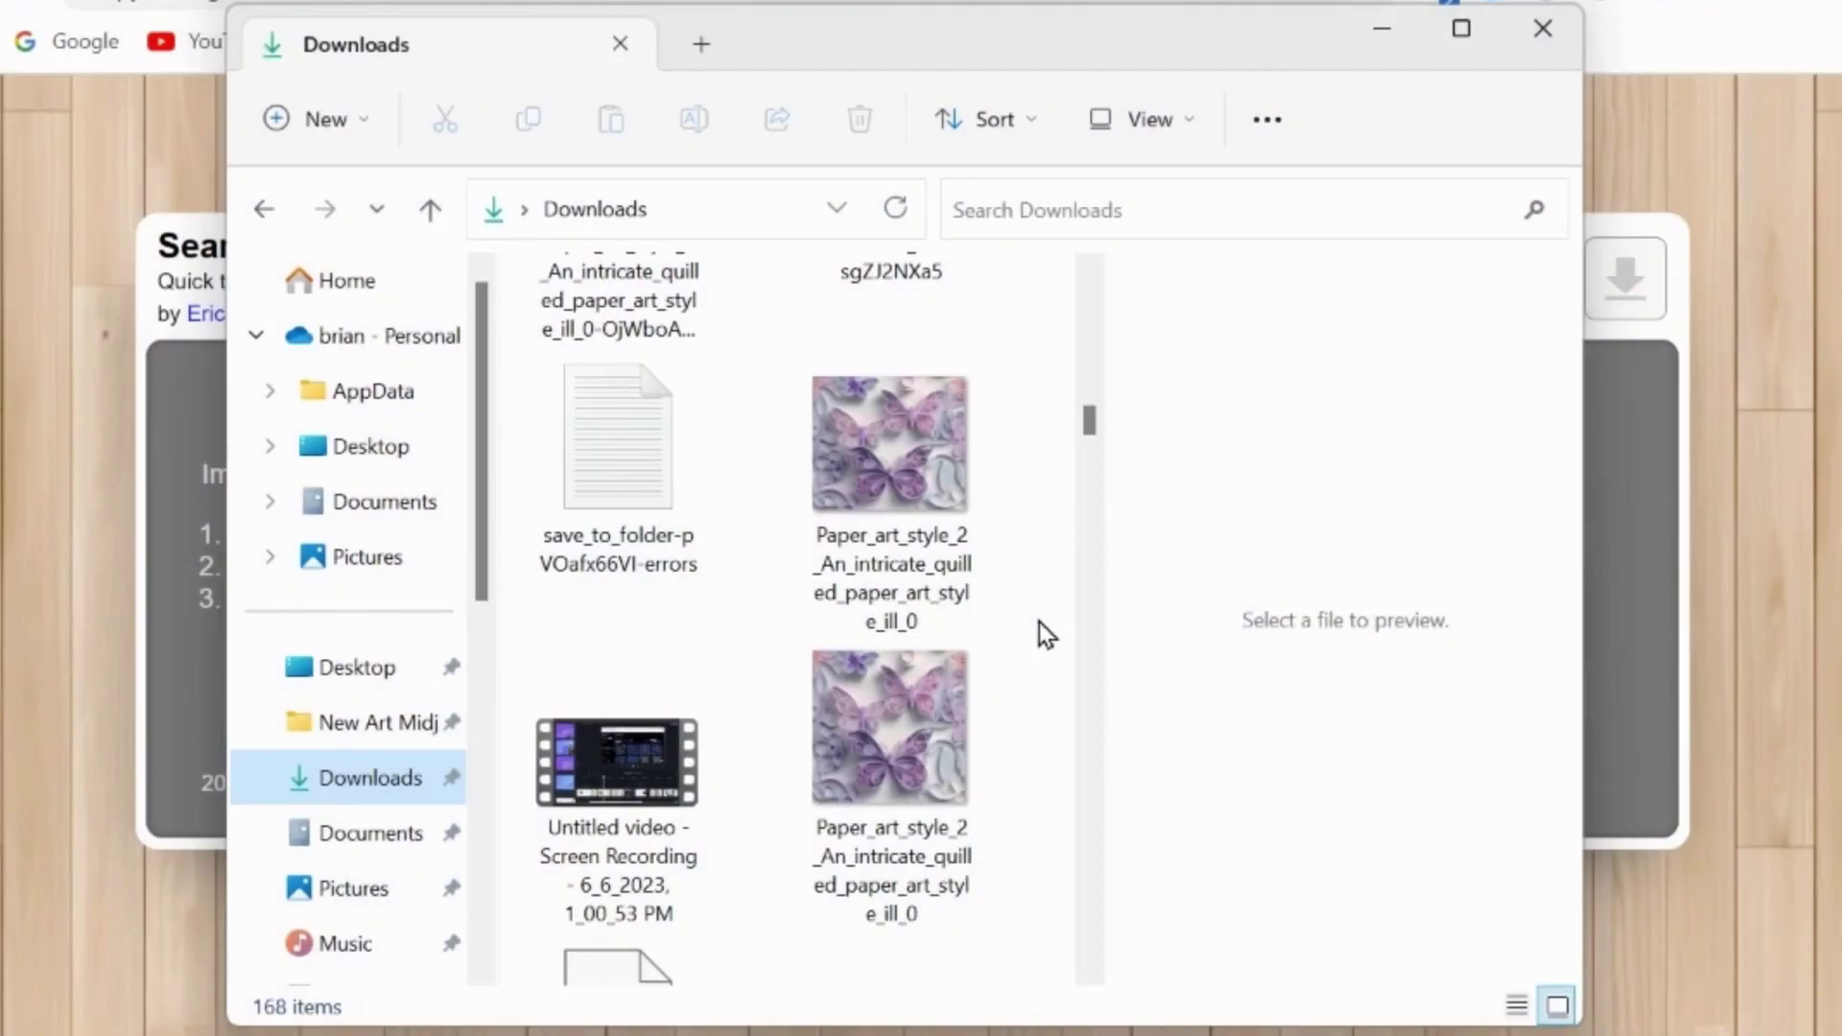
pyautogui.moveTo(901, 752); pyautogui.dragTo(470, 787)
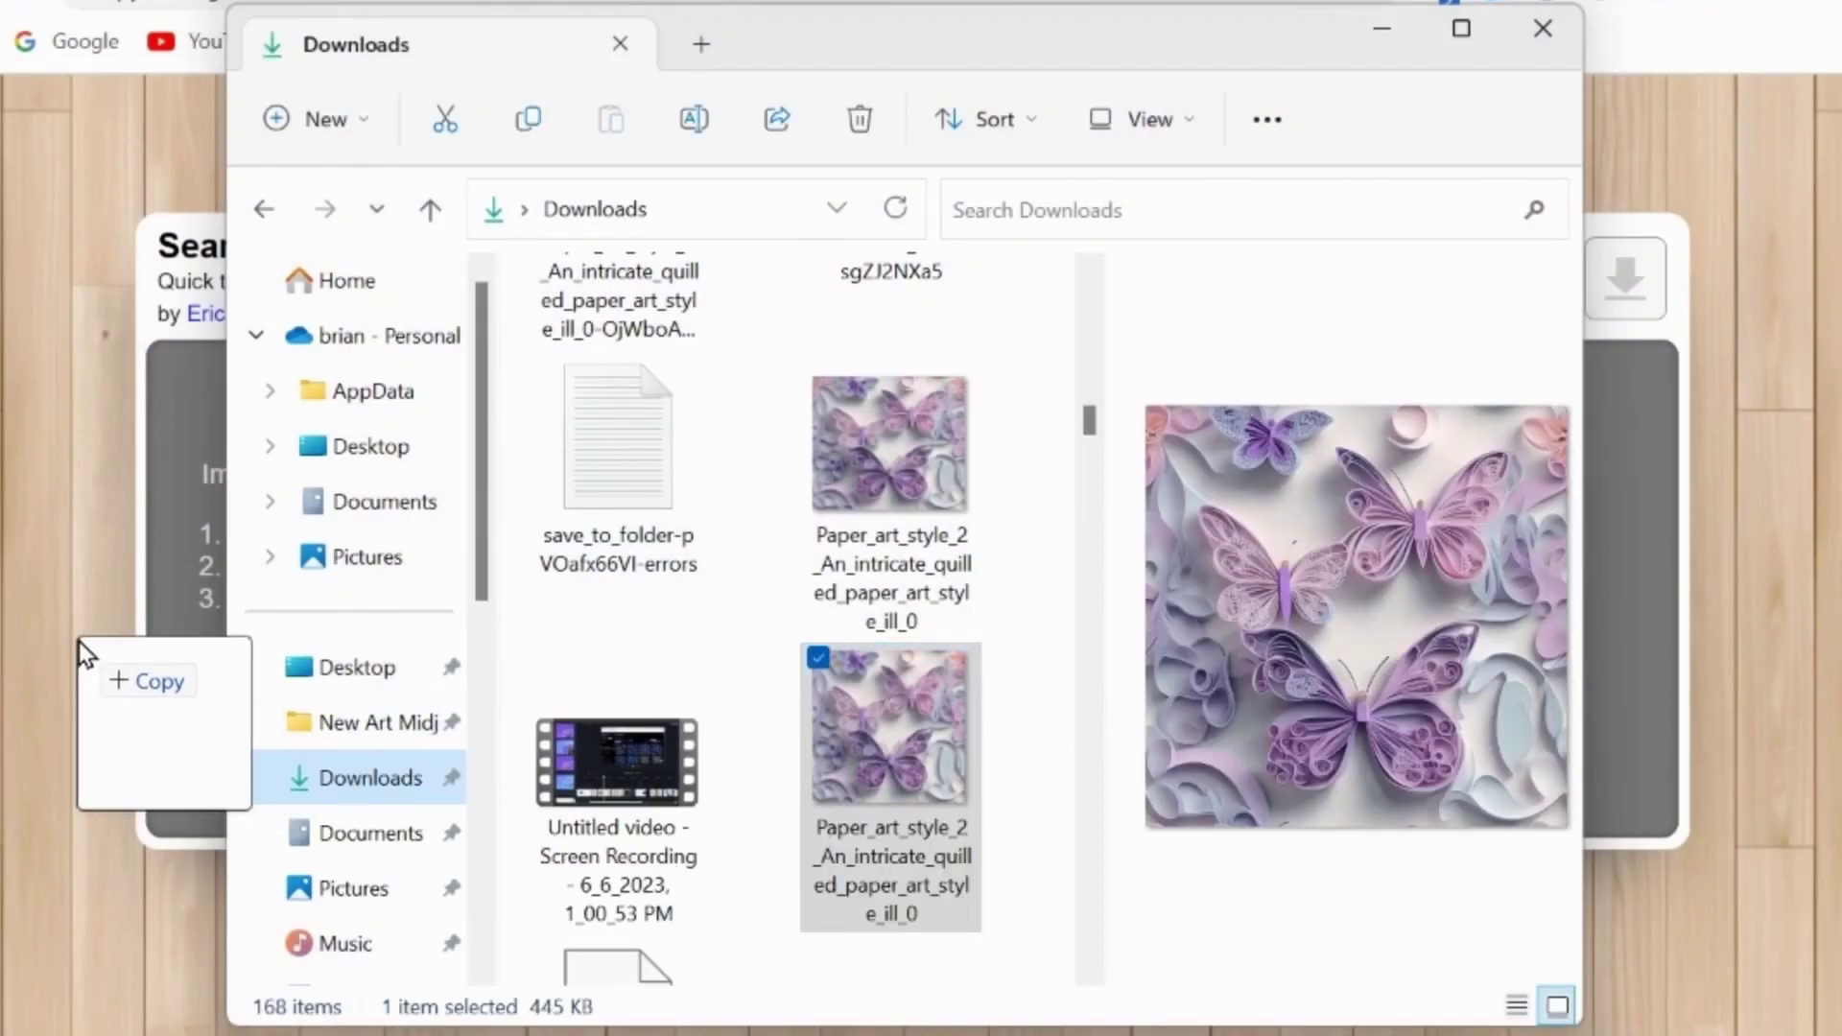
pyautogui.moveTo(78, 641); pyautogui.dragTo(21, 635)
pyautogui.moveTo(1102, 283); pyautogui.dragTo(938, 305)
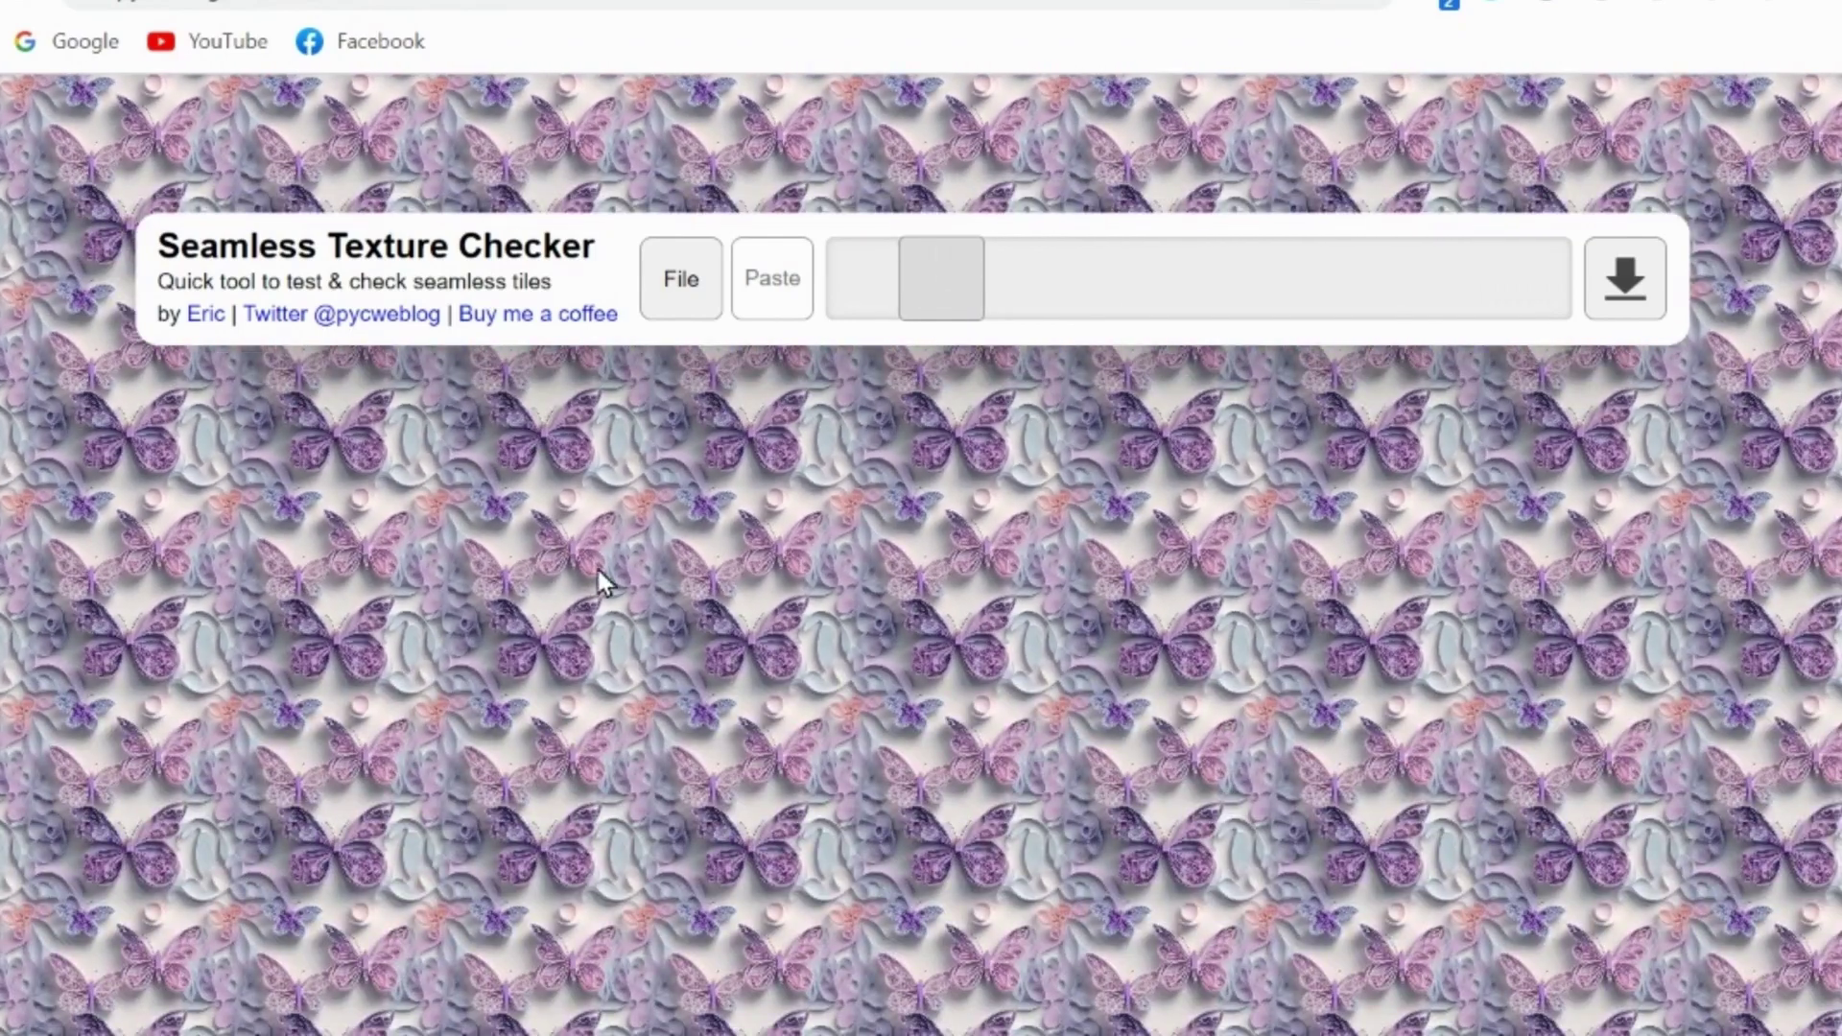
pyautogui.moveTo(929, 277); pyautogui.dragTo(1203, 305)
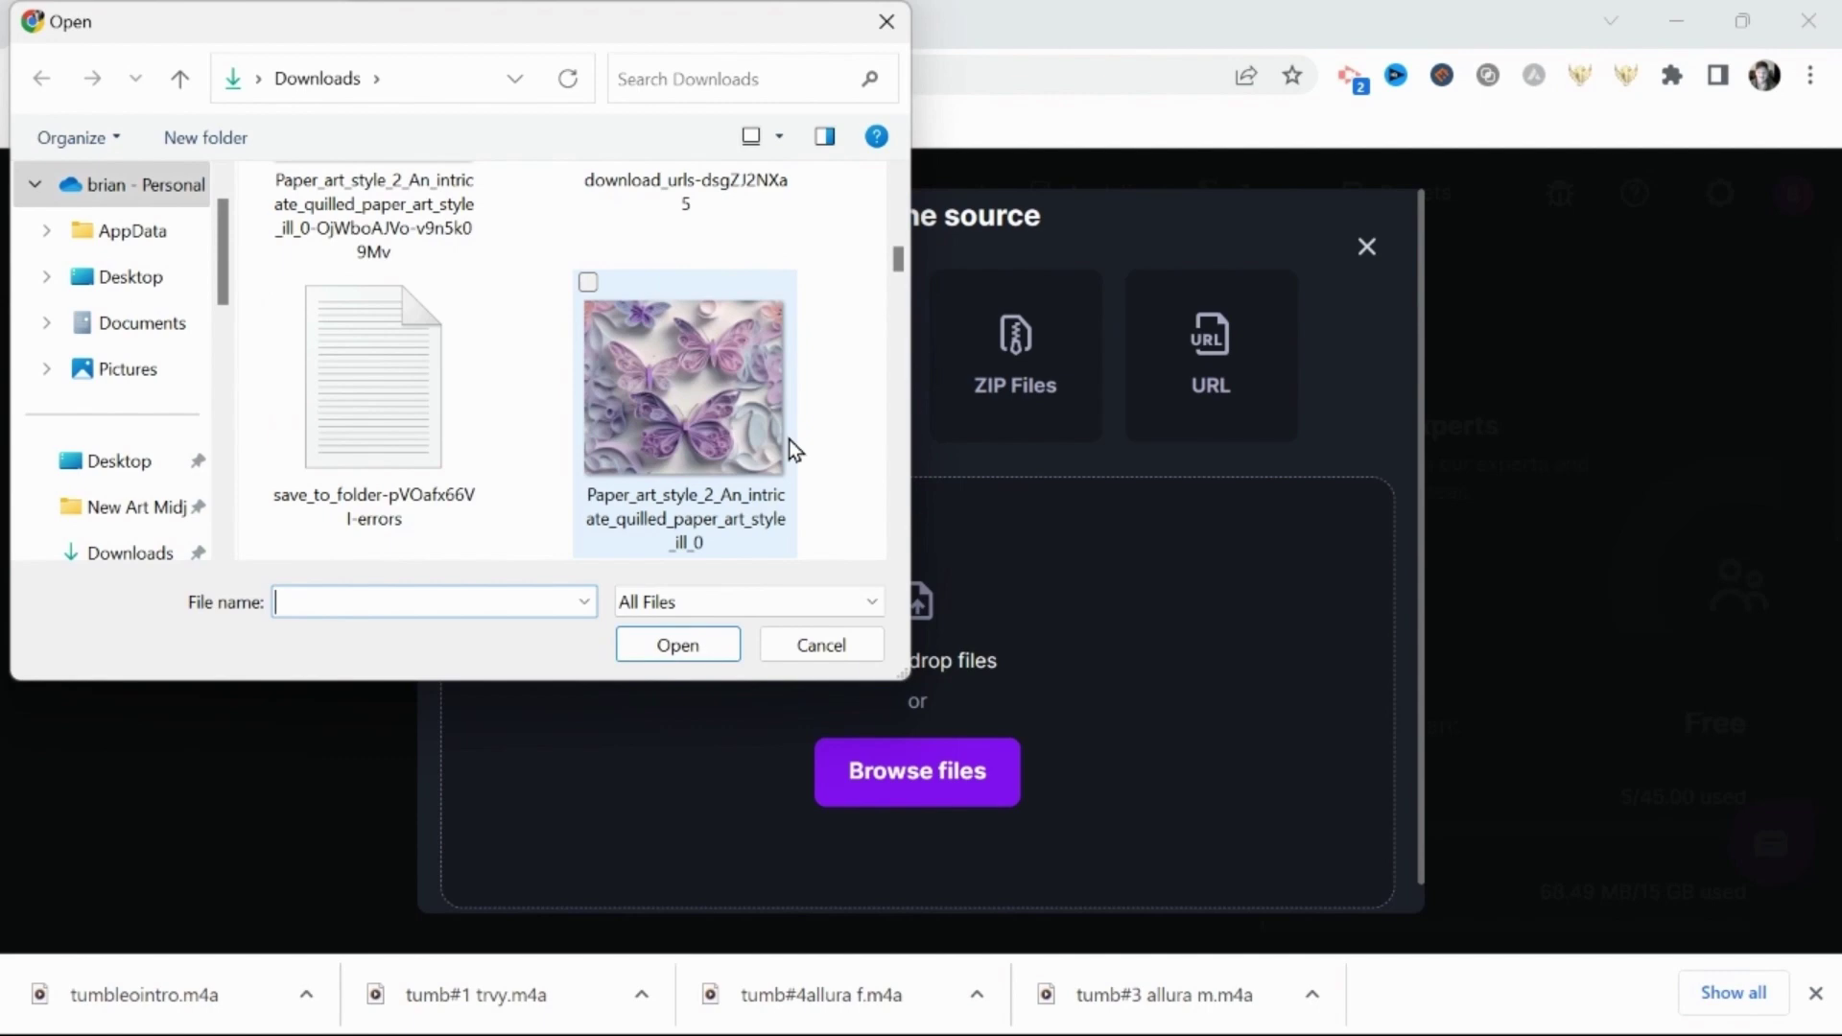
# Upload the violet butterfly image to PixelBin.io storage.
pyautogui.moveTo(693, 413); pyautogui.dragTo(1096, 642)
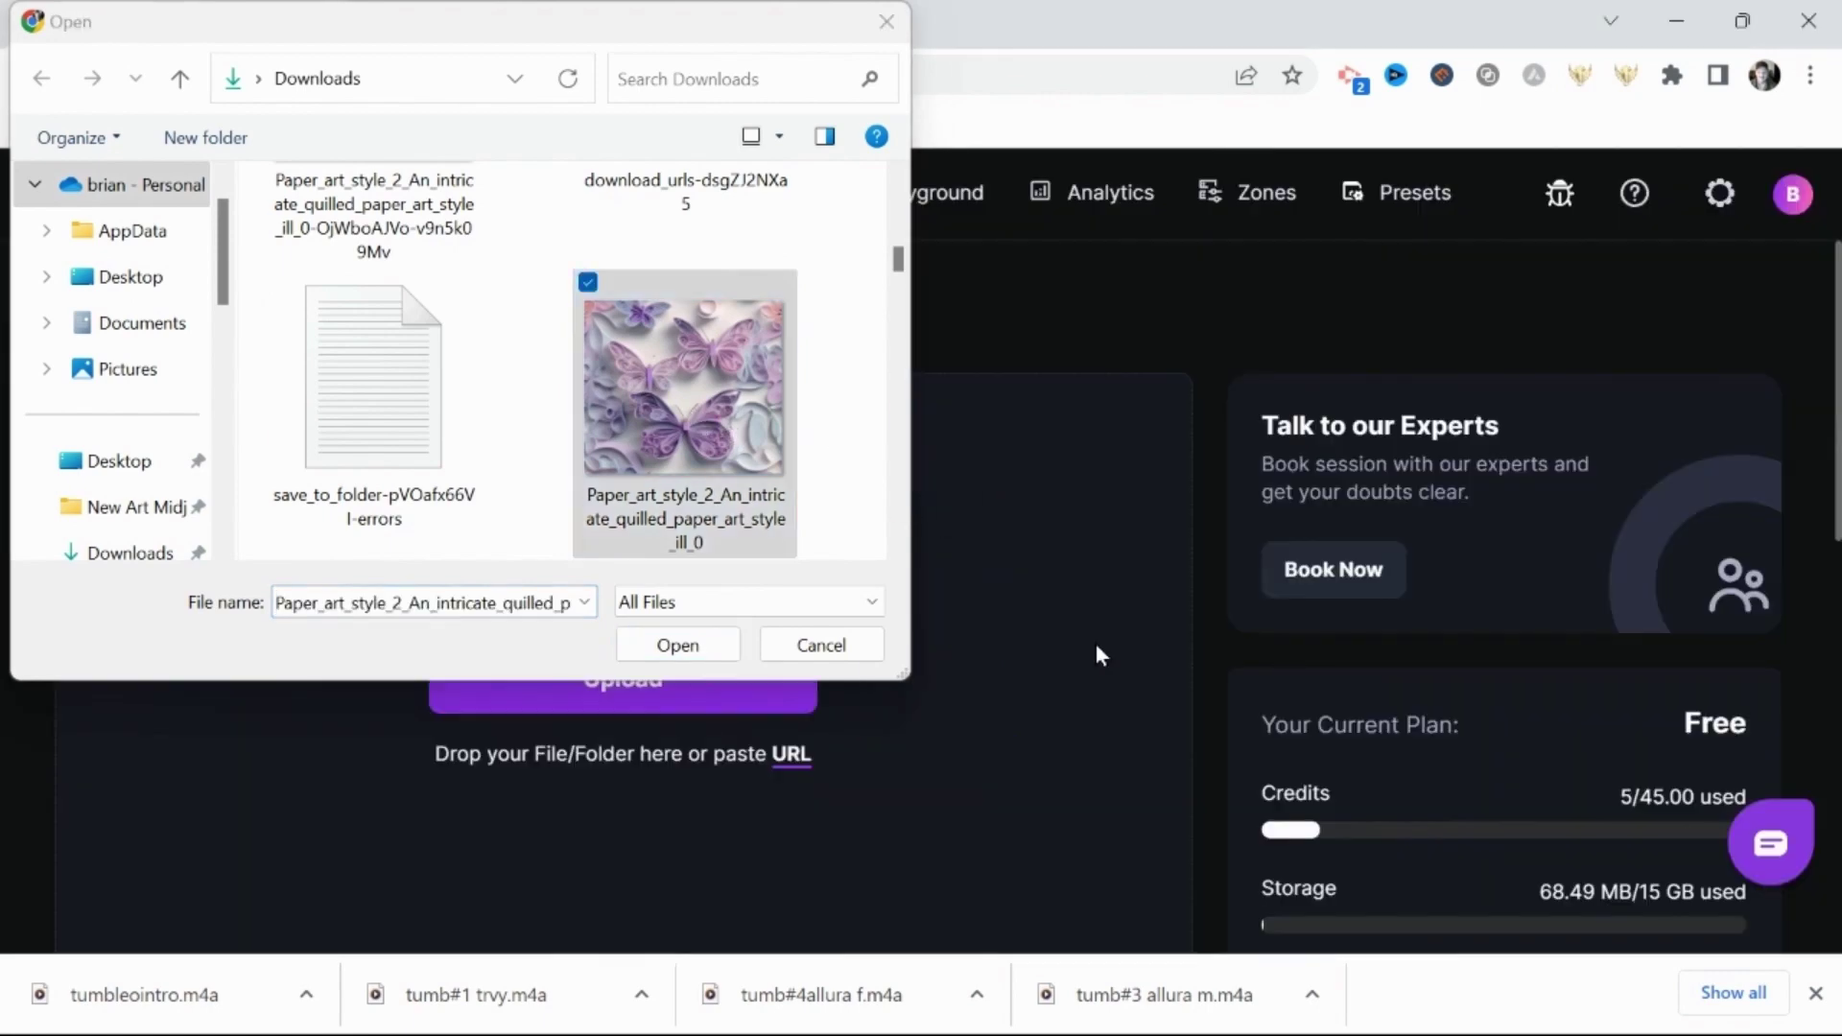
pyautogui.press('Escape')
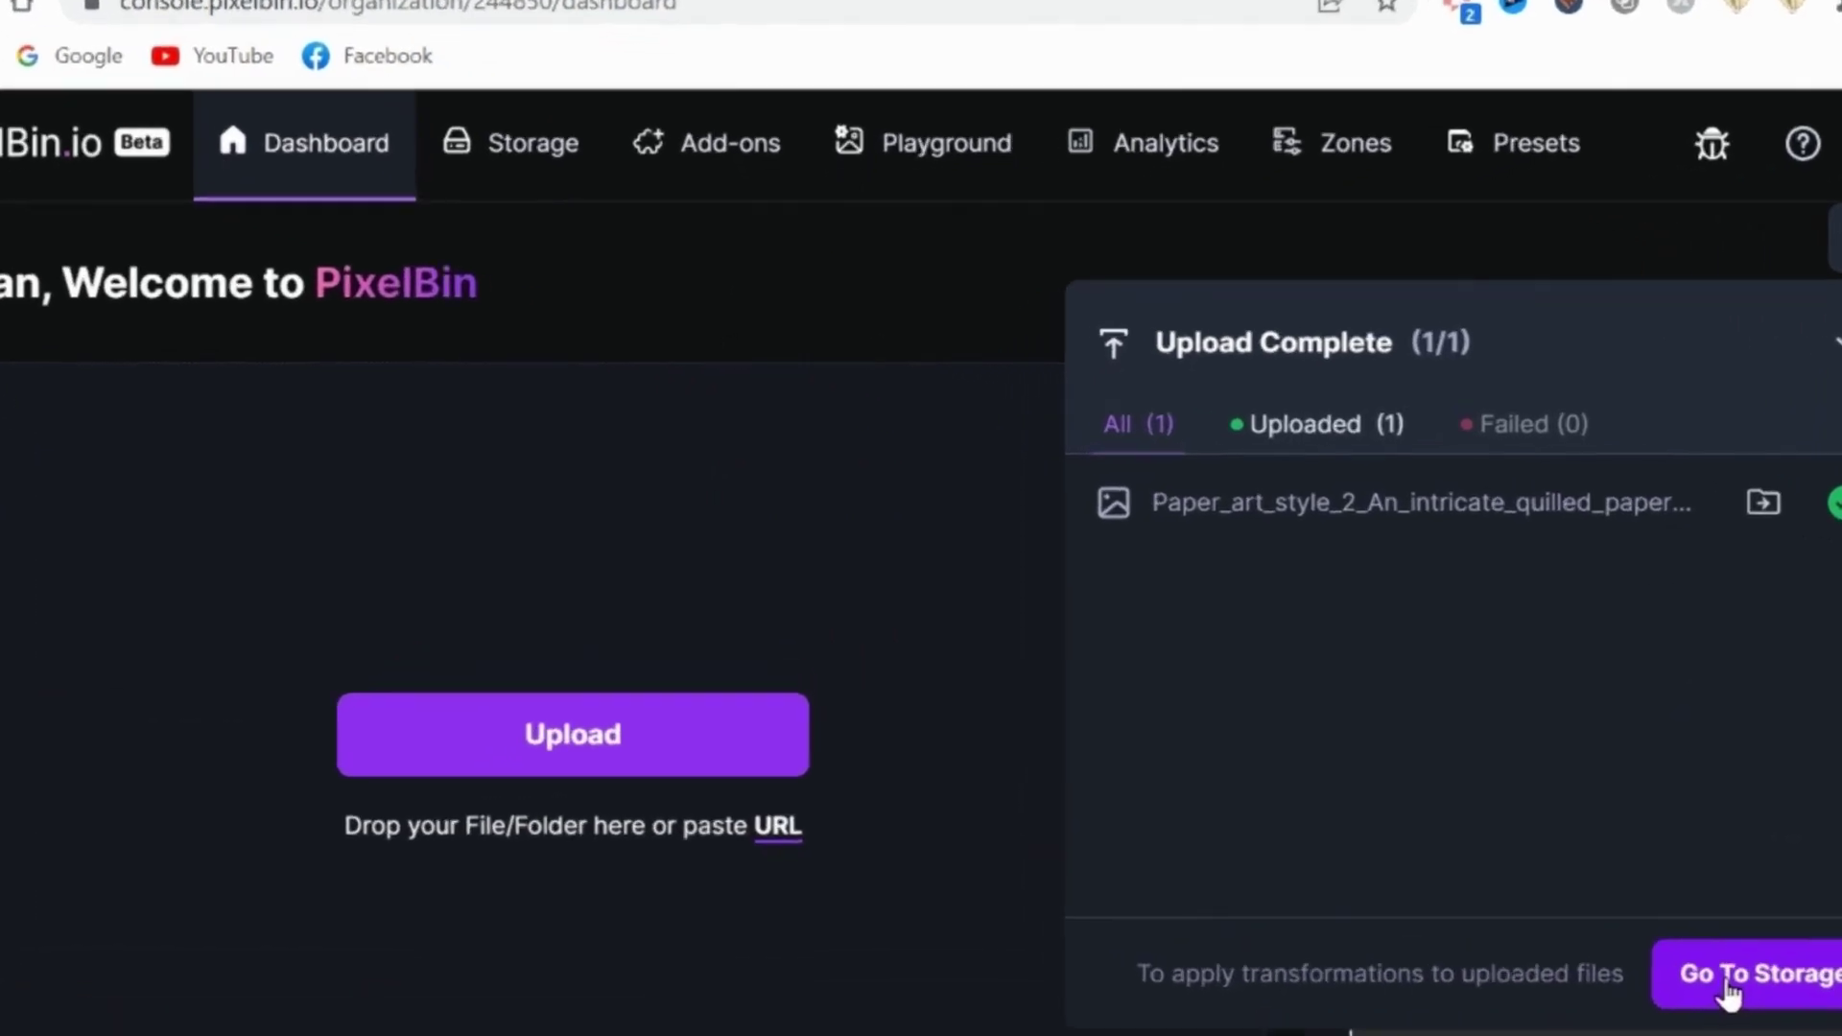
pyautogui.click(1570, 878)
pyautogui.scroll(-5, 896, 576)
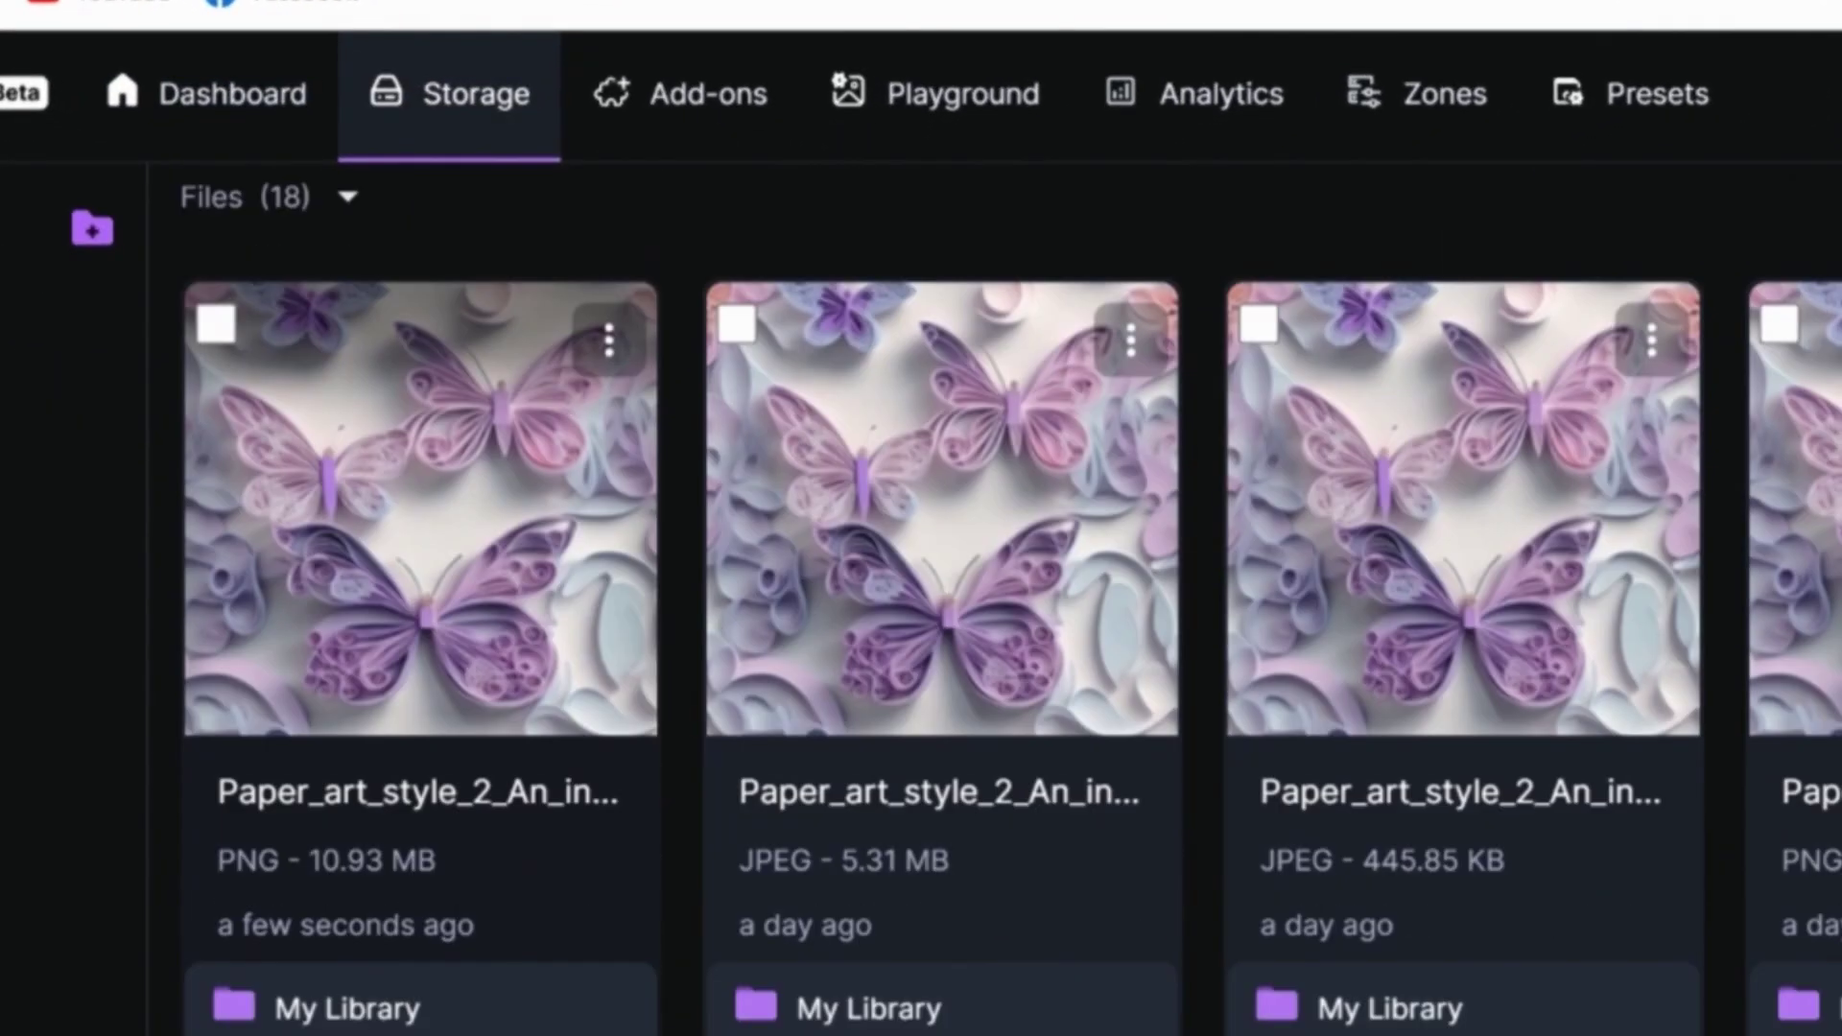
# Apply a 4x Upscale transformation to the butterfly PNG and open the result in Photopea.
pyautogui.click(606, 345)
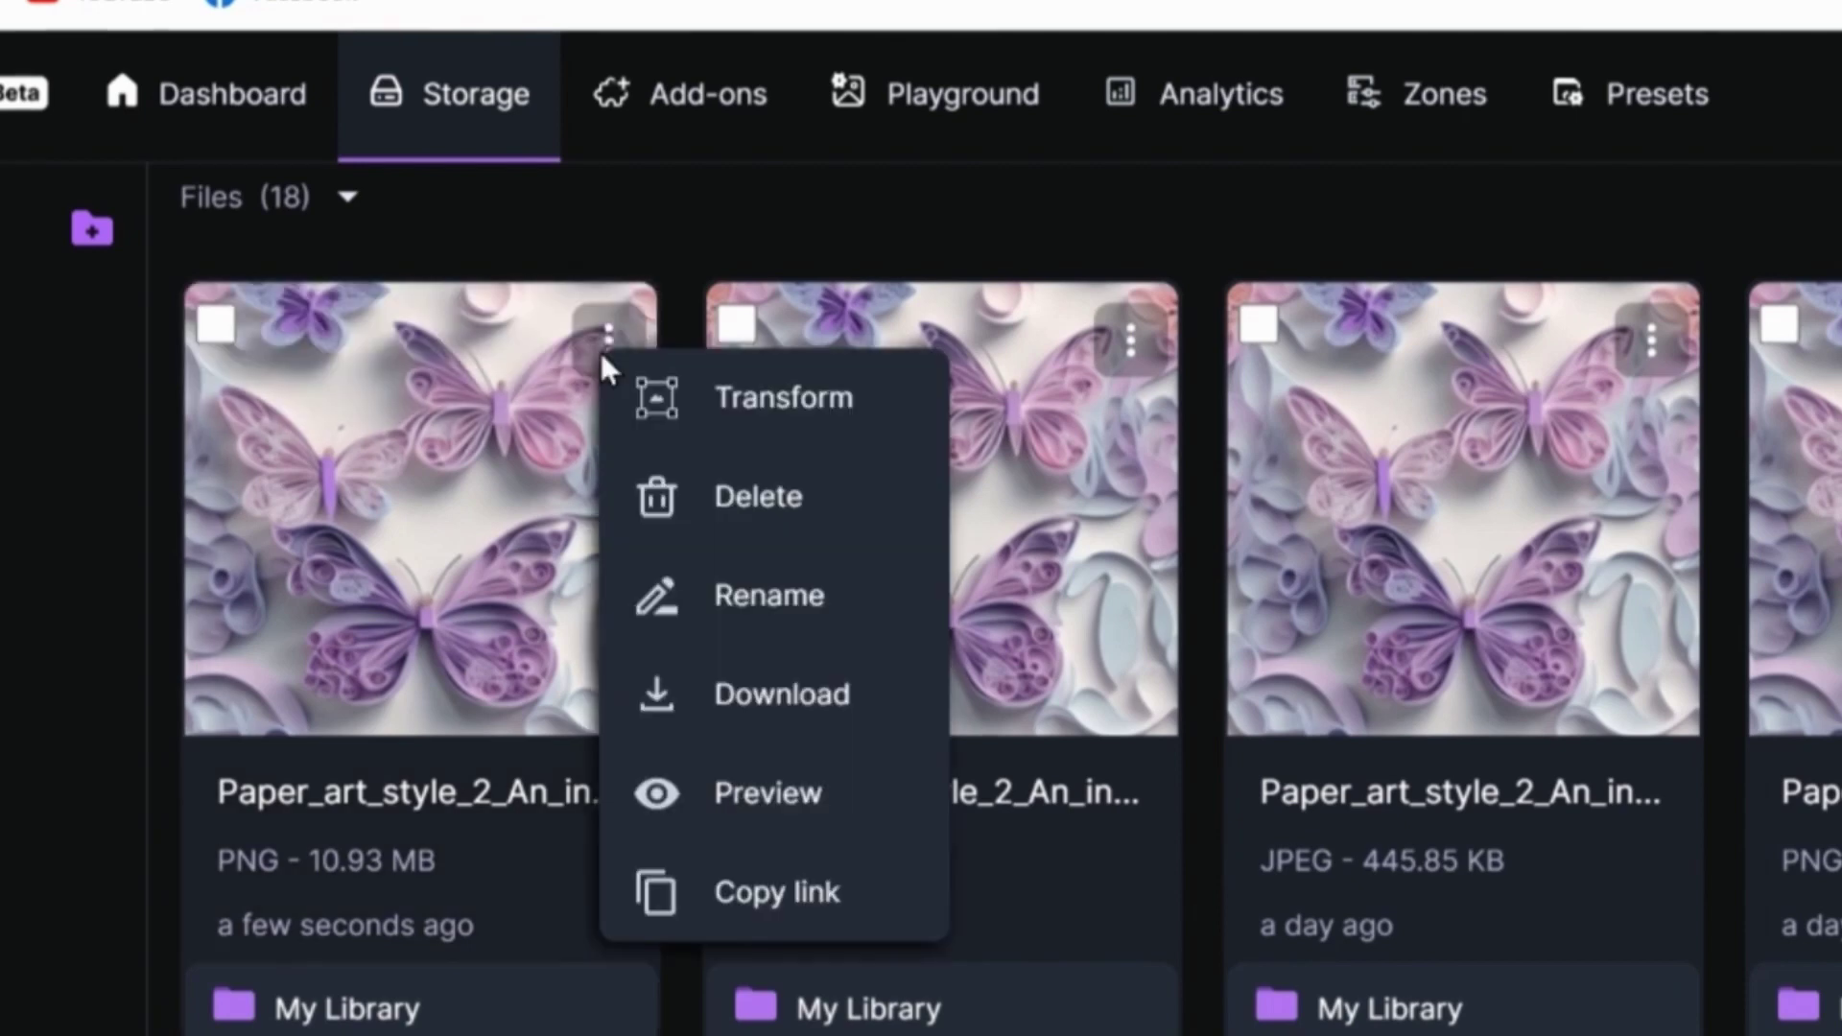
pyautogui.click(739, 412)
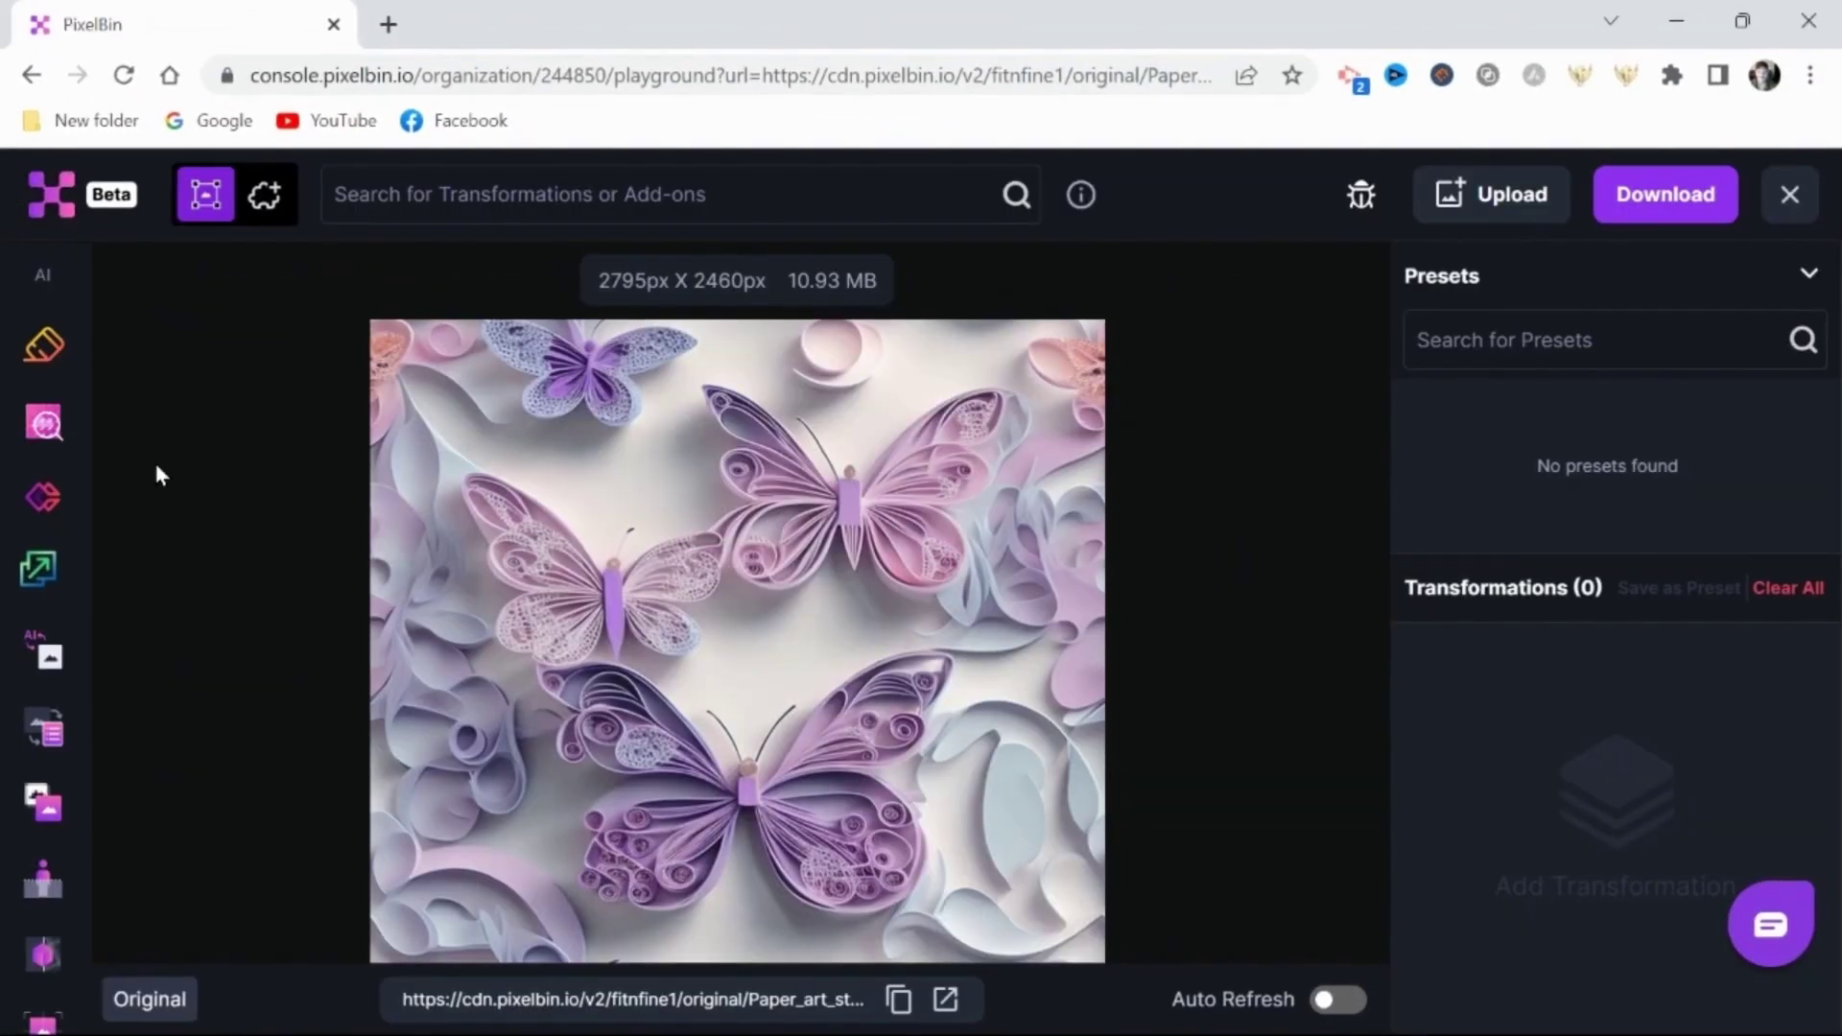
pyautogui.click(135, 580)
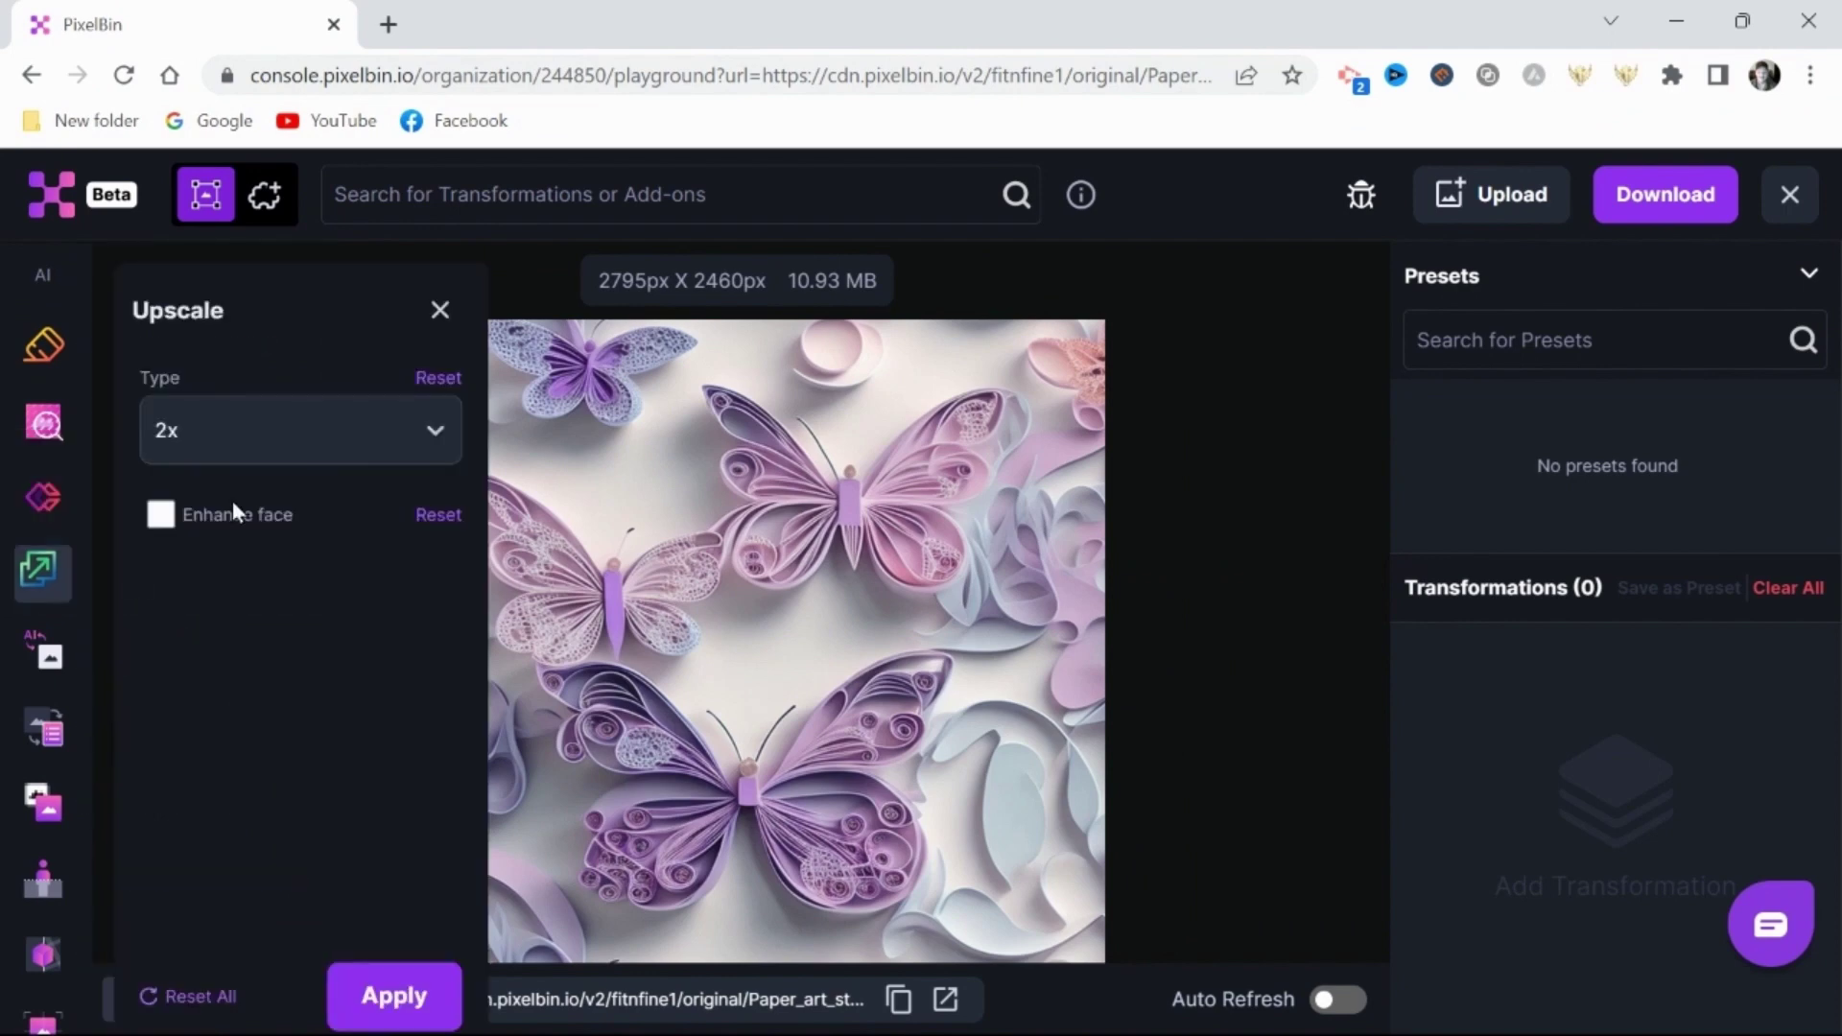
pyautogui.click(336, 446)
pyautogui.click(268, 566)
pyautogui.click(395, 996)
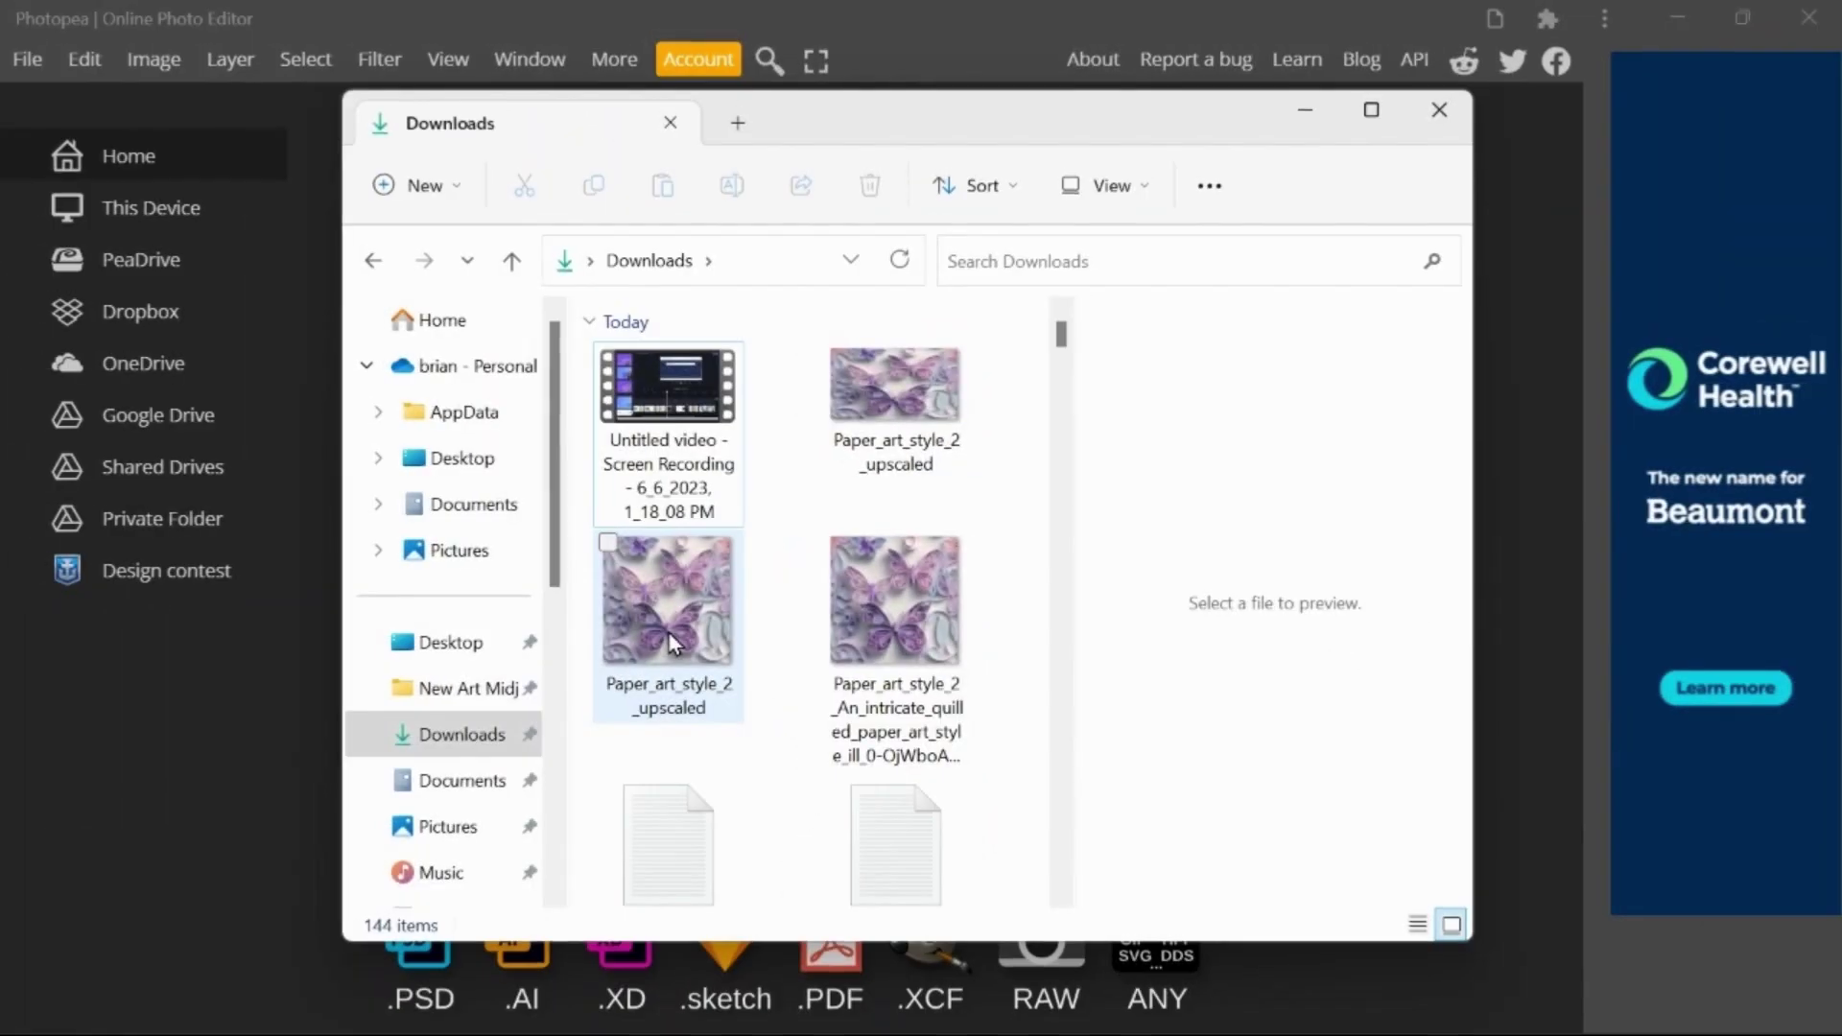
pyautogui.moveTo(668, 631); pyautogui.dragTo(222, 769)
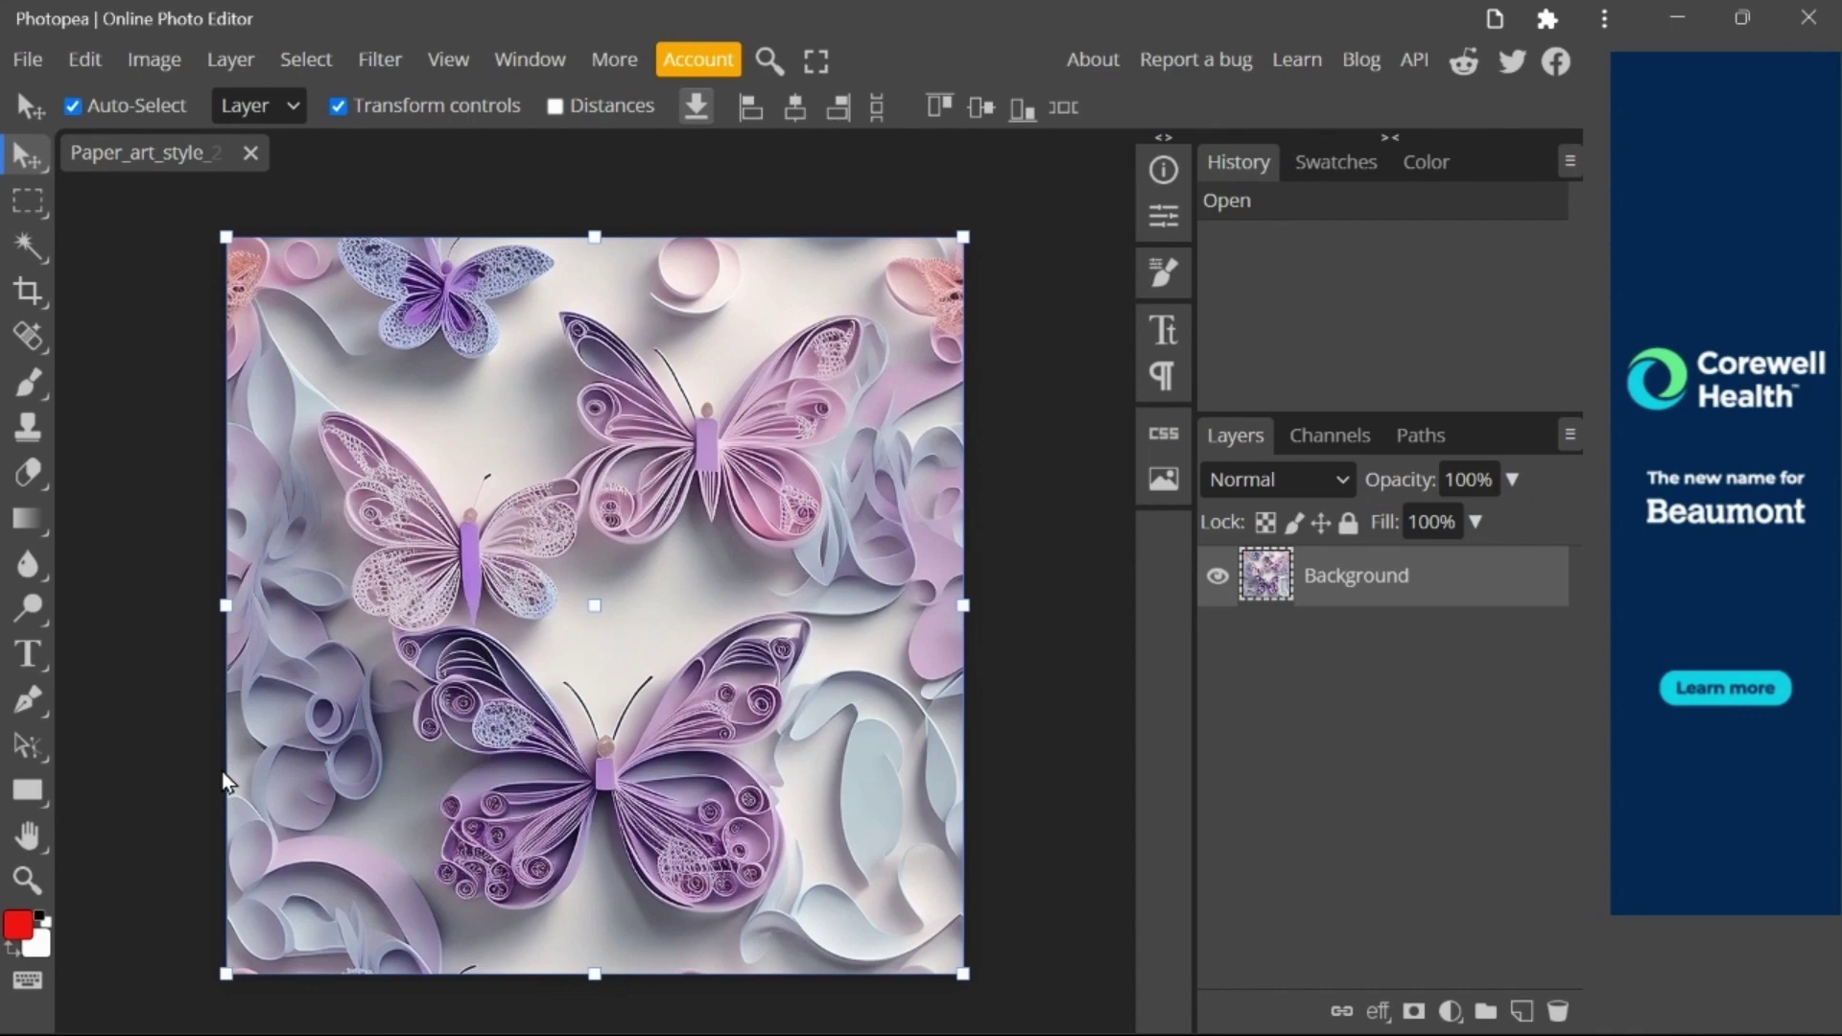
# Resize the image to 300 DPI and 2790 pixels wide, entering height 2460 separately.
pyautogui.click(154, 63)
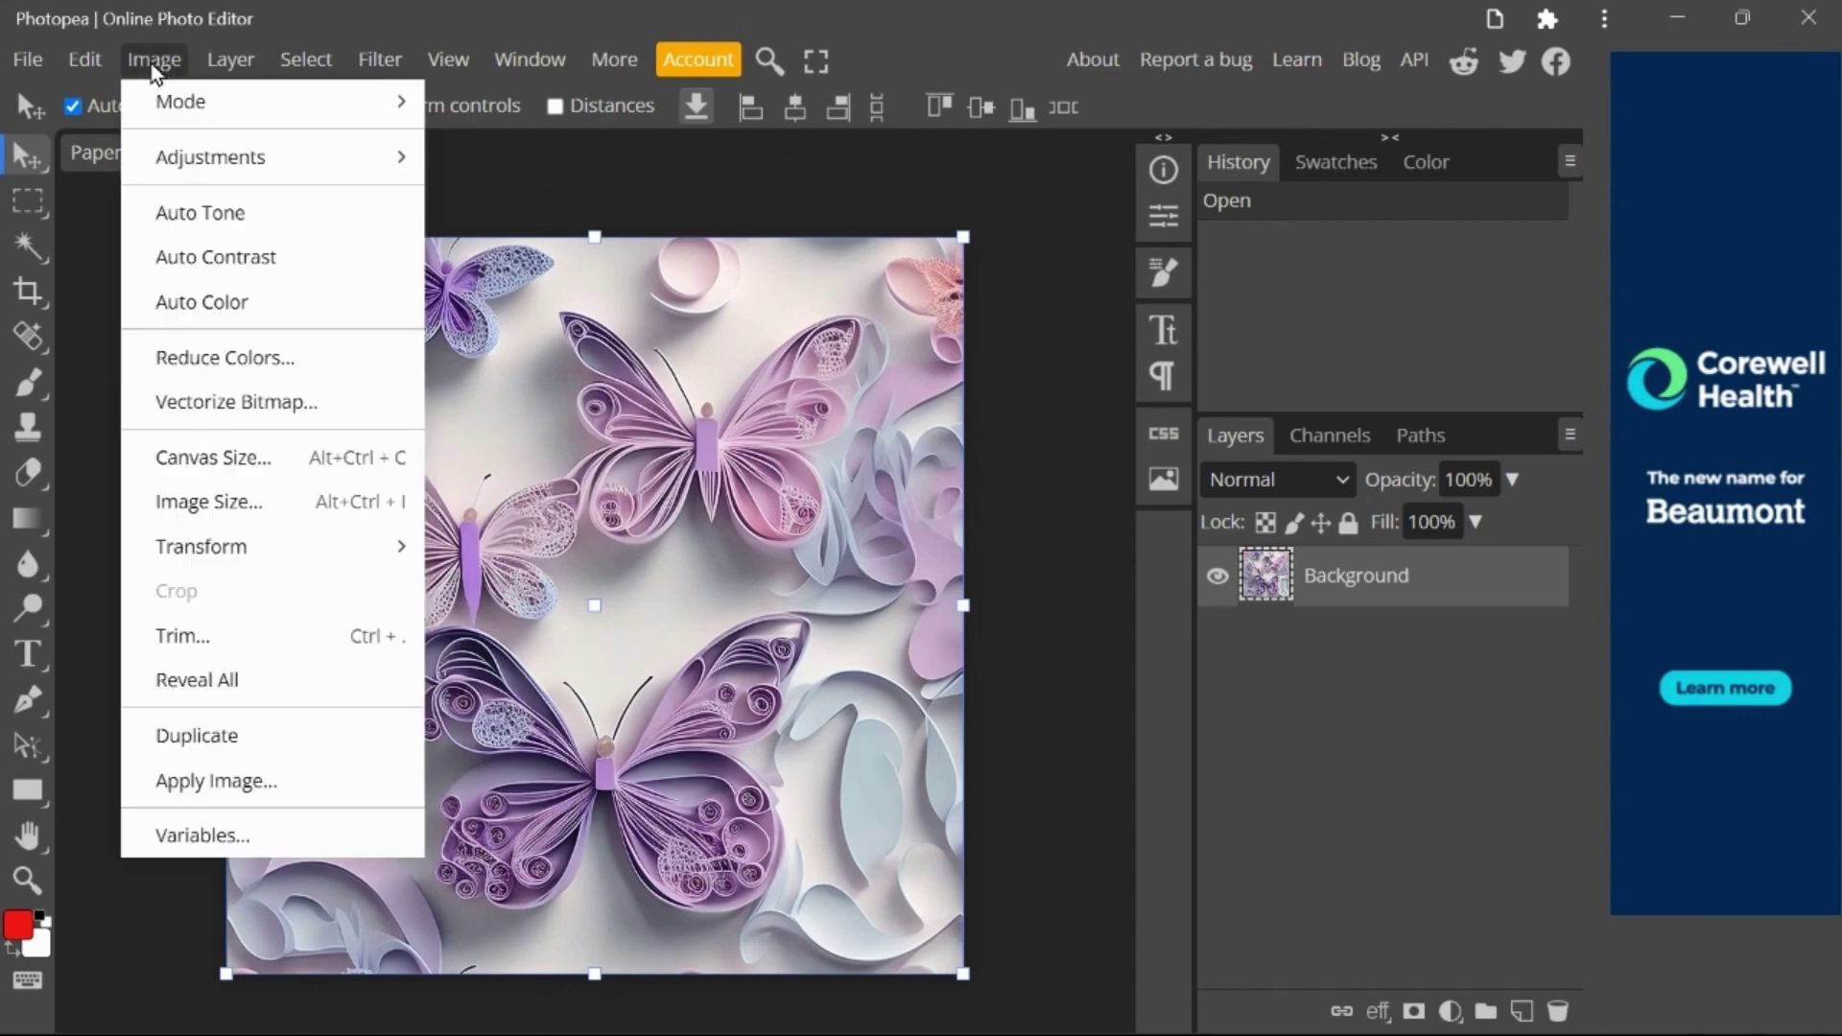
pyautogui.click(248, 499)
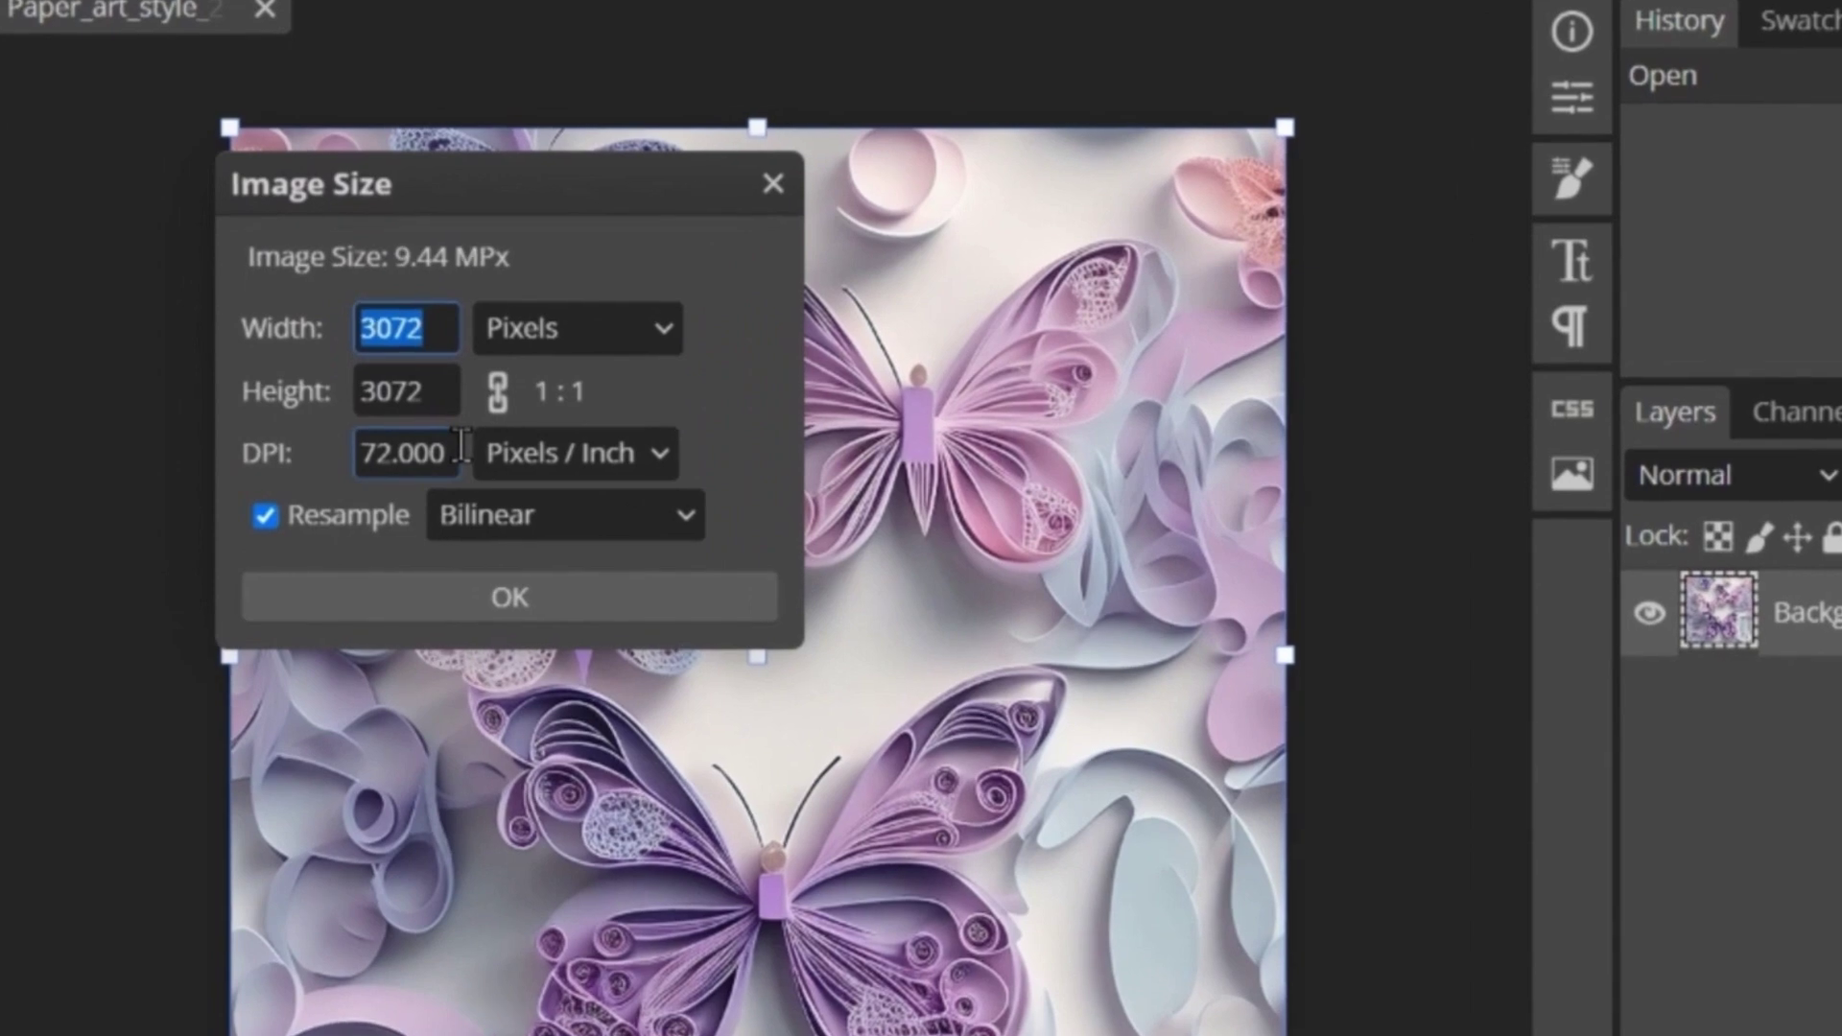
pyautogui.doubleClick(386, 462)
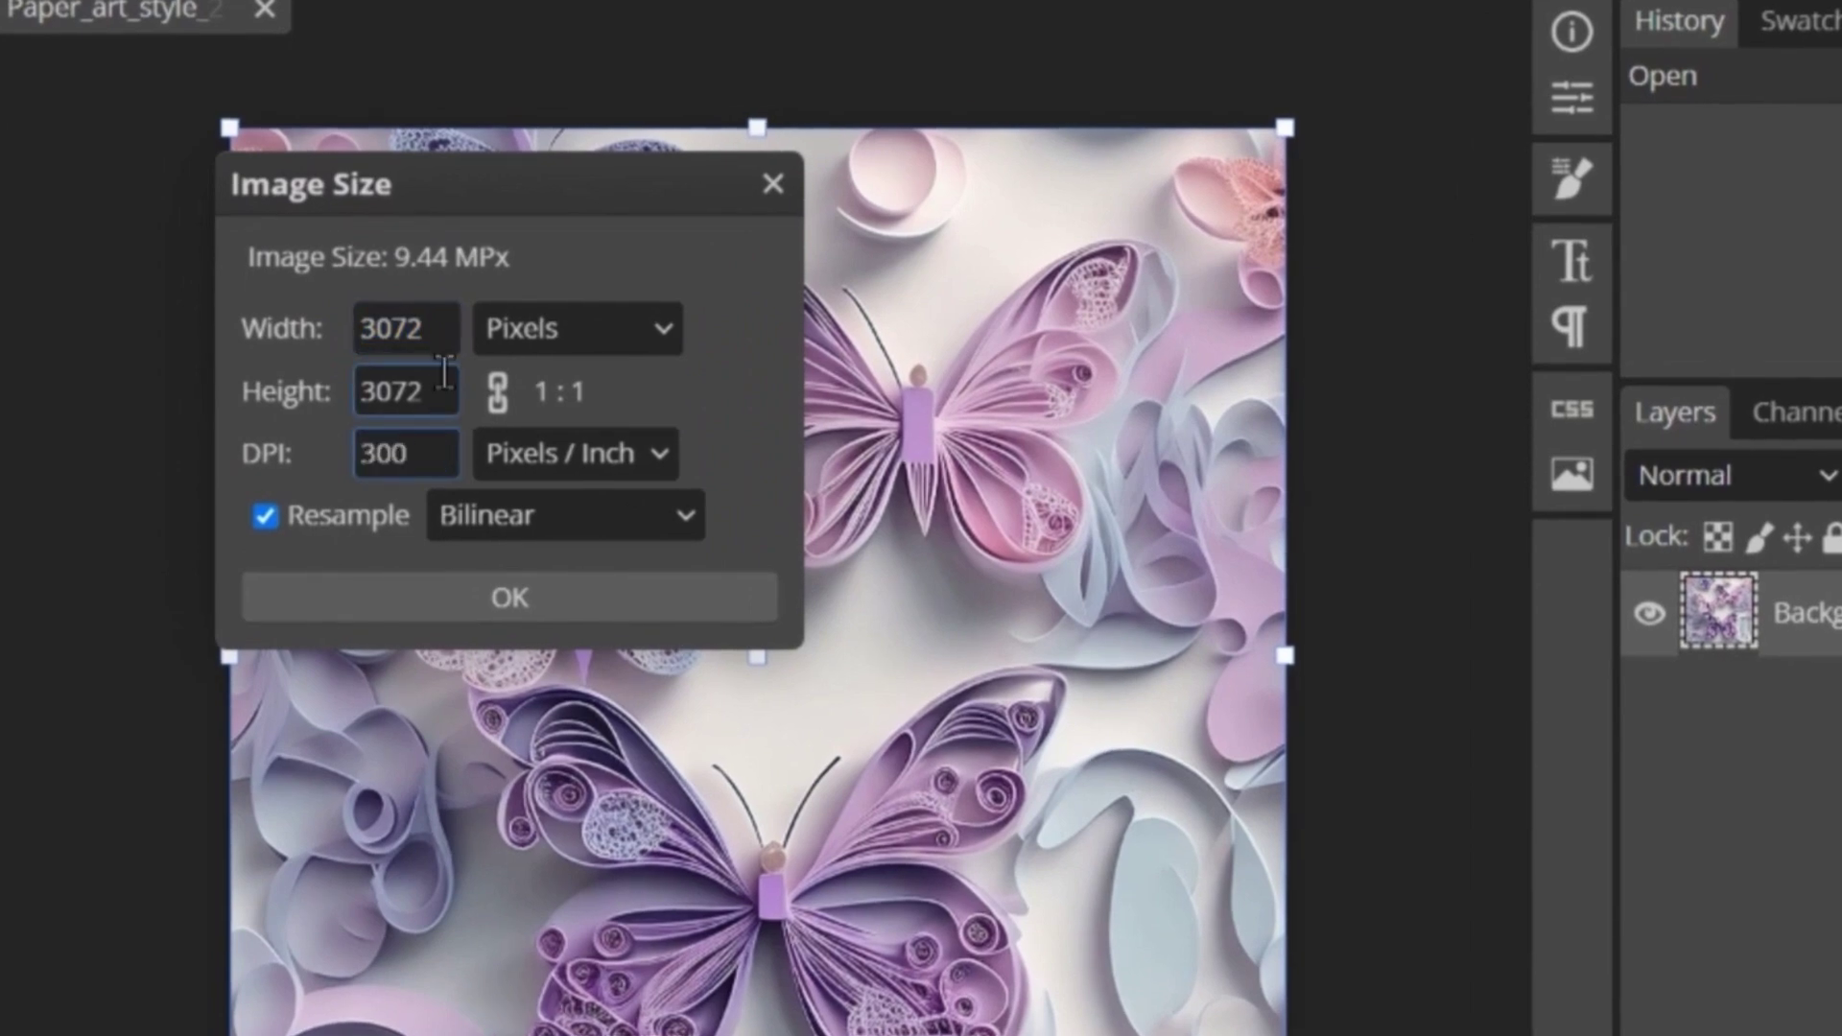
pyautogui.doubleClick(442, 335)
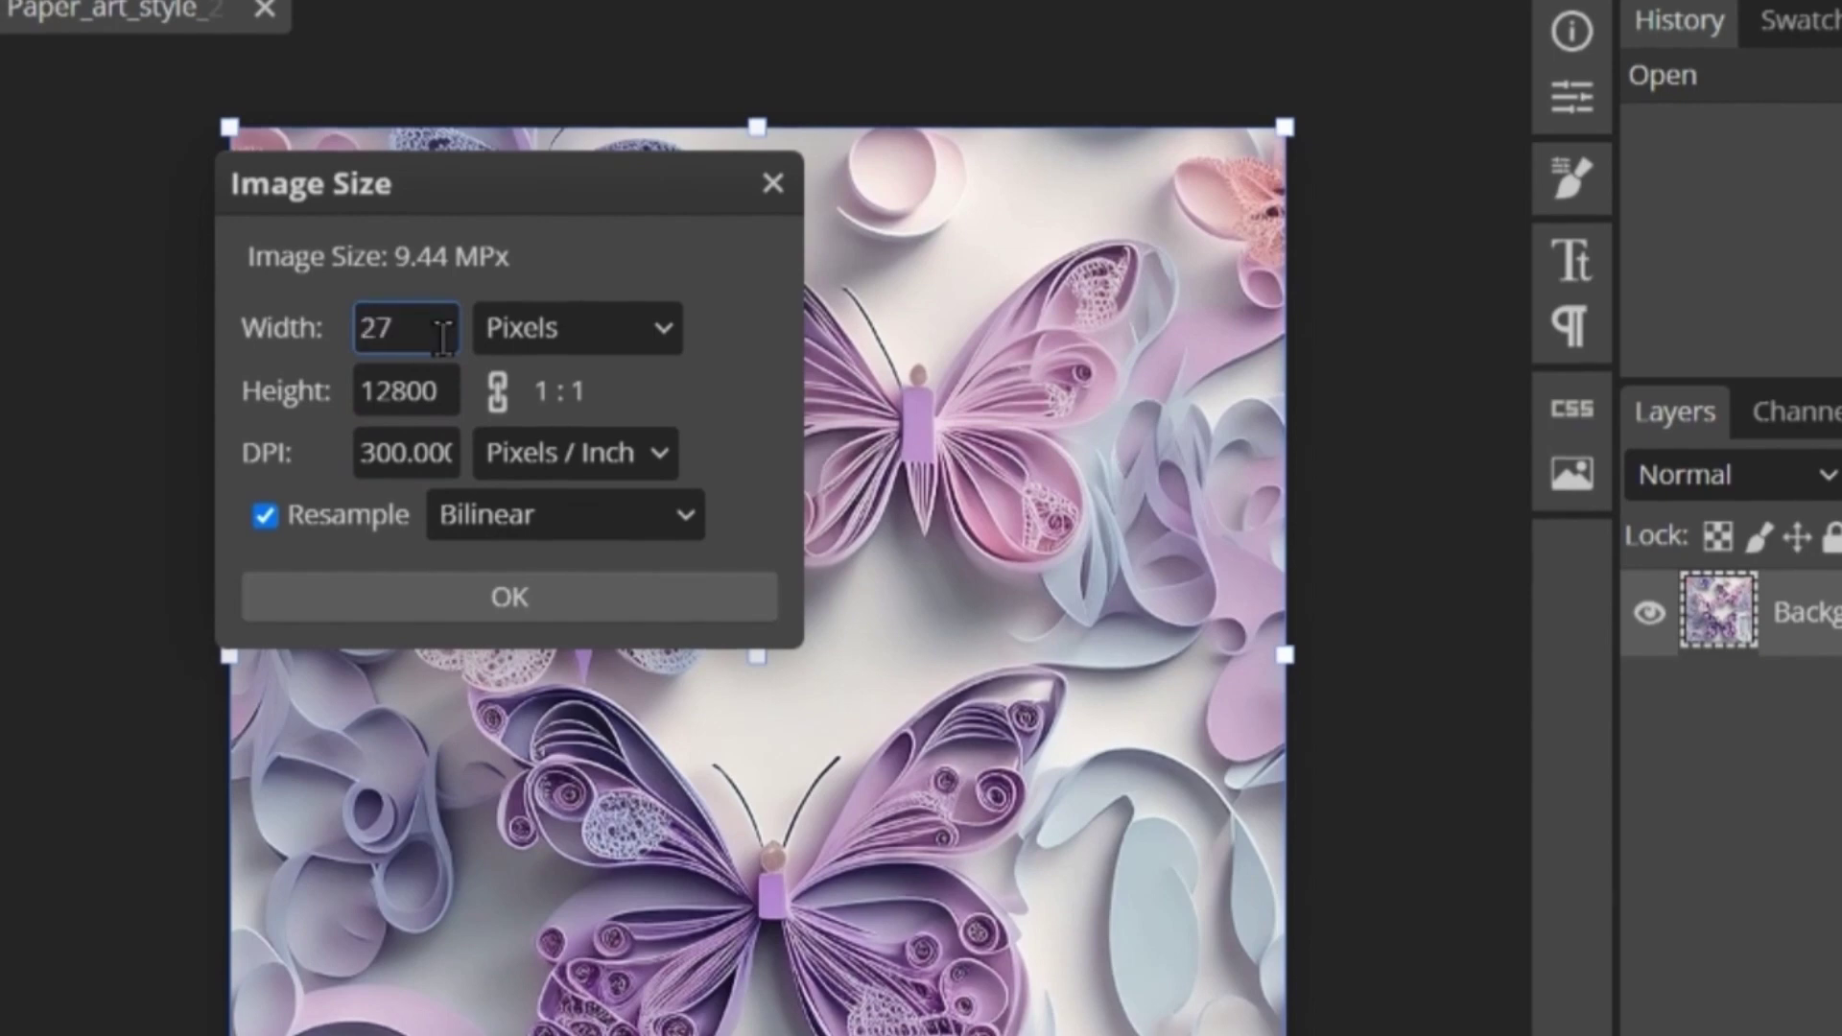
pyautogui.doubleClick(447, 383)
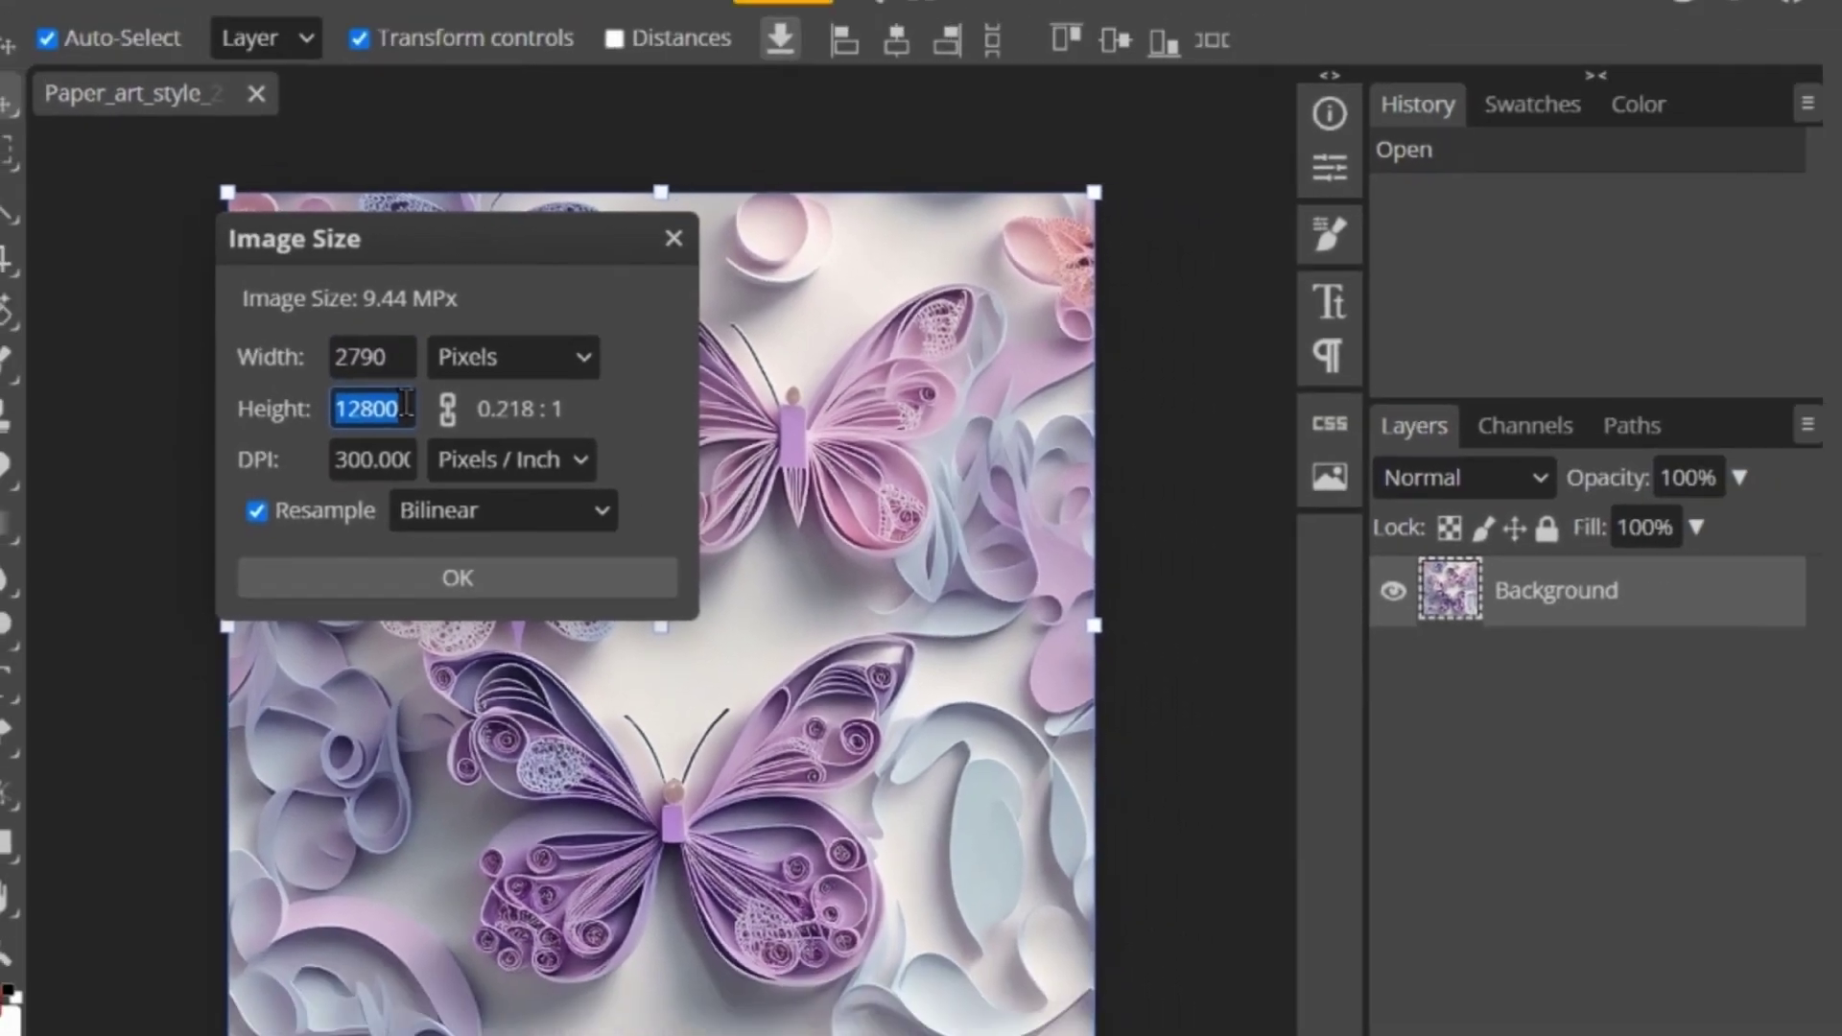
pyautogui.write('24')
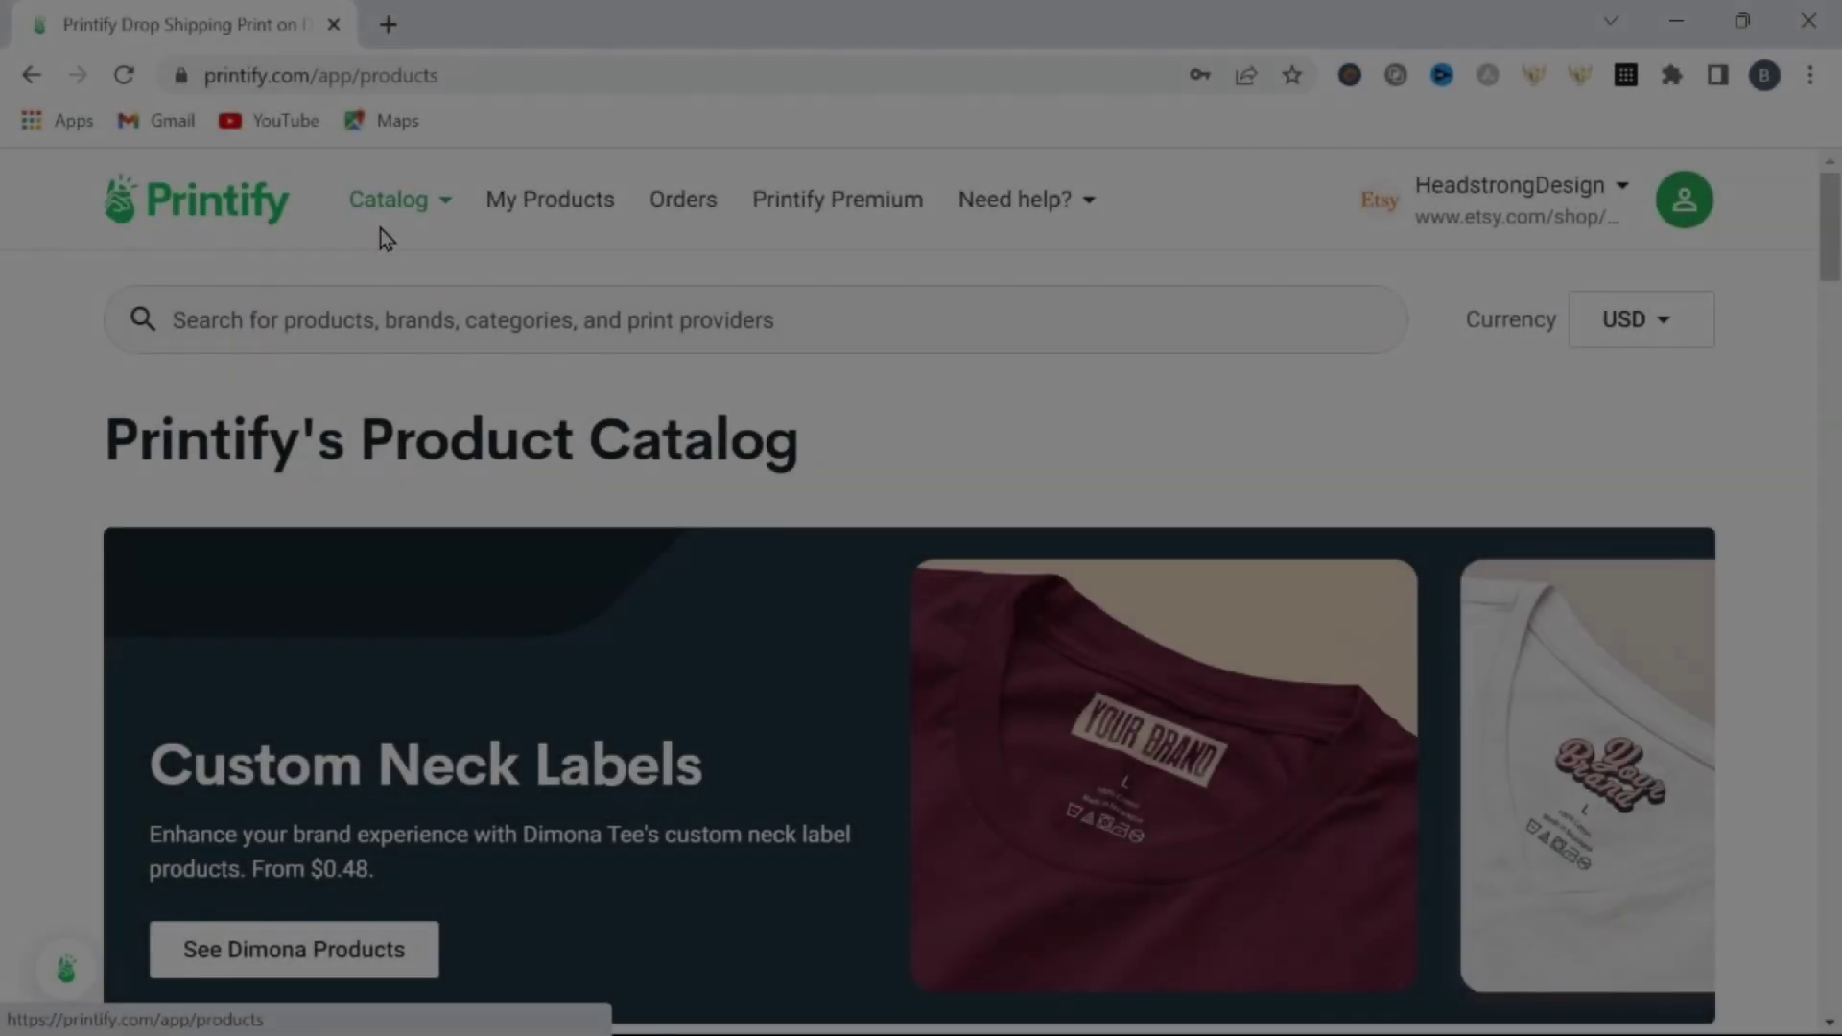
# Open the Tumbler 20oz product from Printify's Bottles & Tumblers catalog category.
pyautogui.click(439, 204)
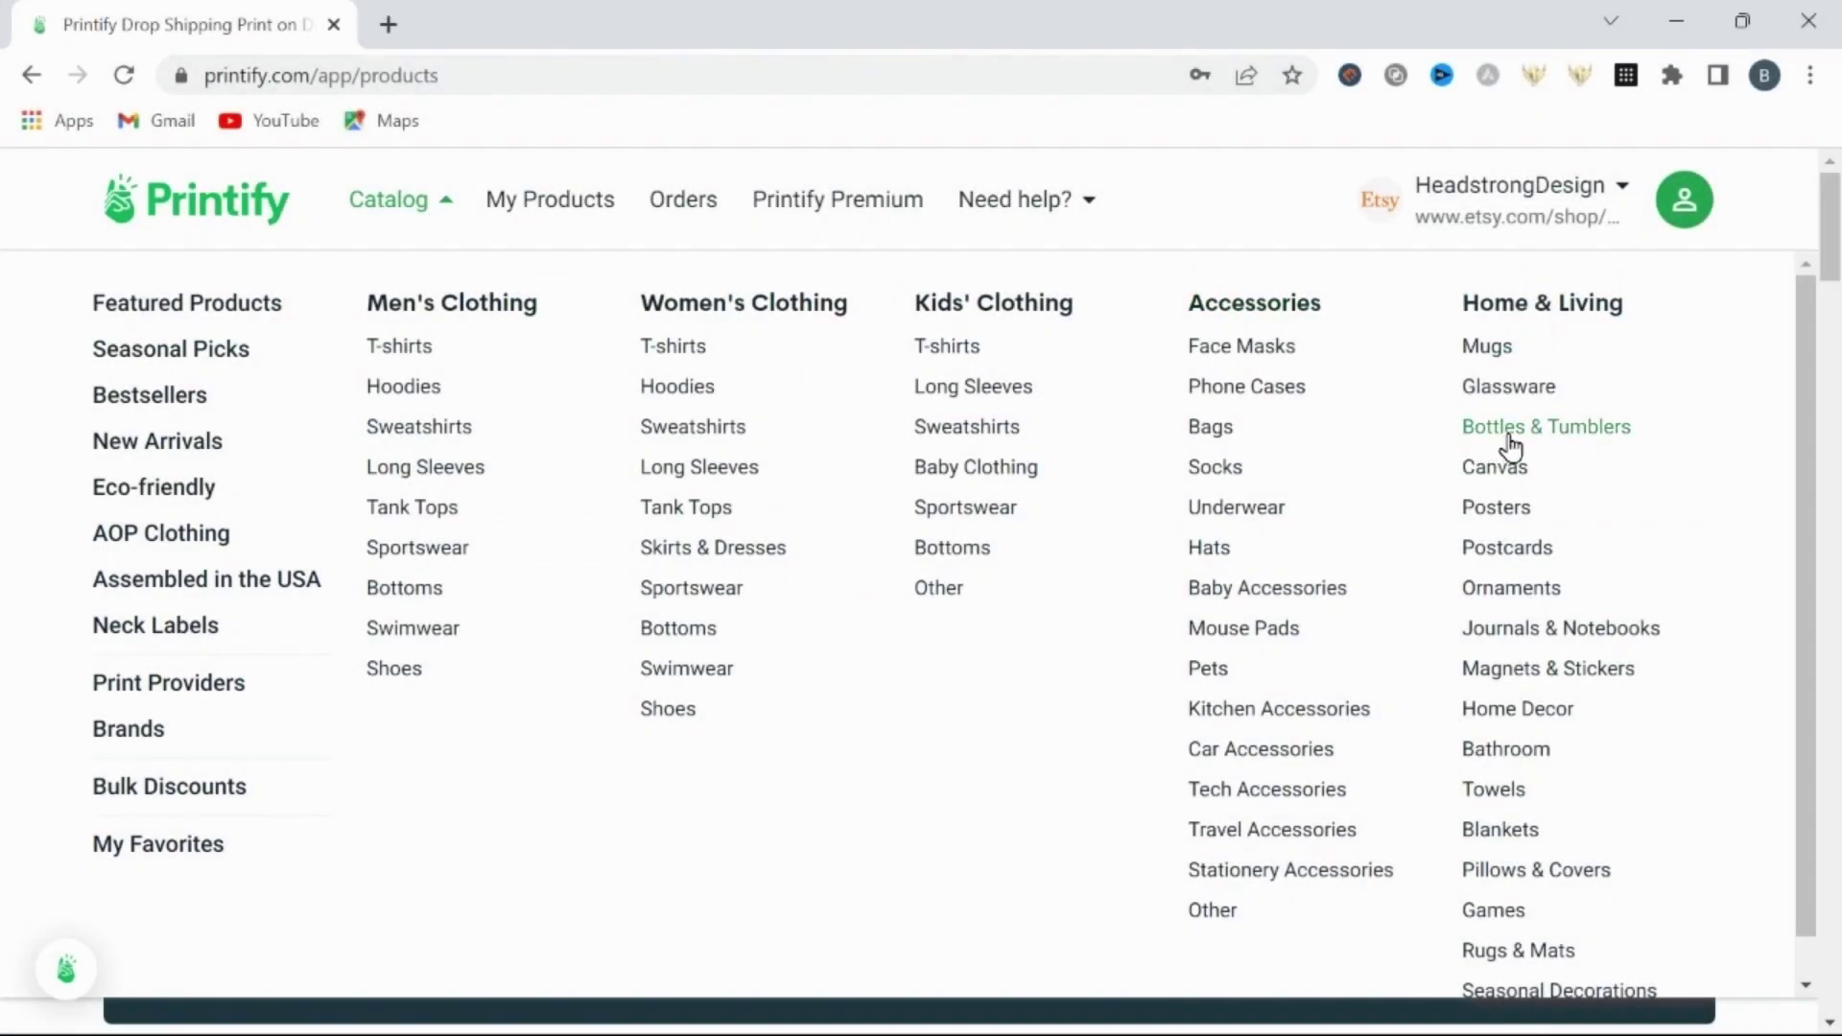
pyautogui.click(1509, 432)
pyautogui.scroll(-5, 1156, 566)
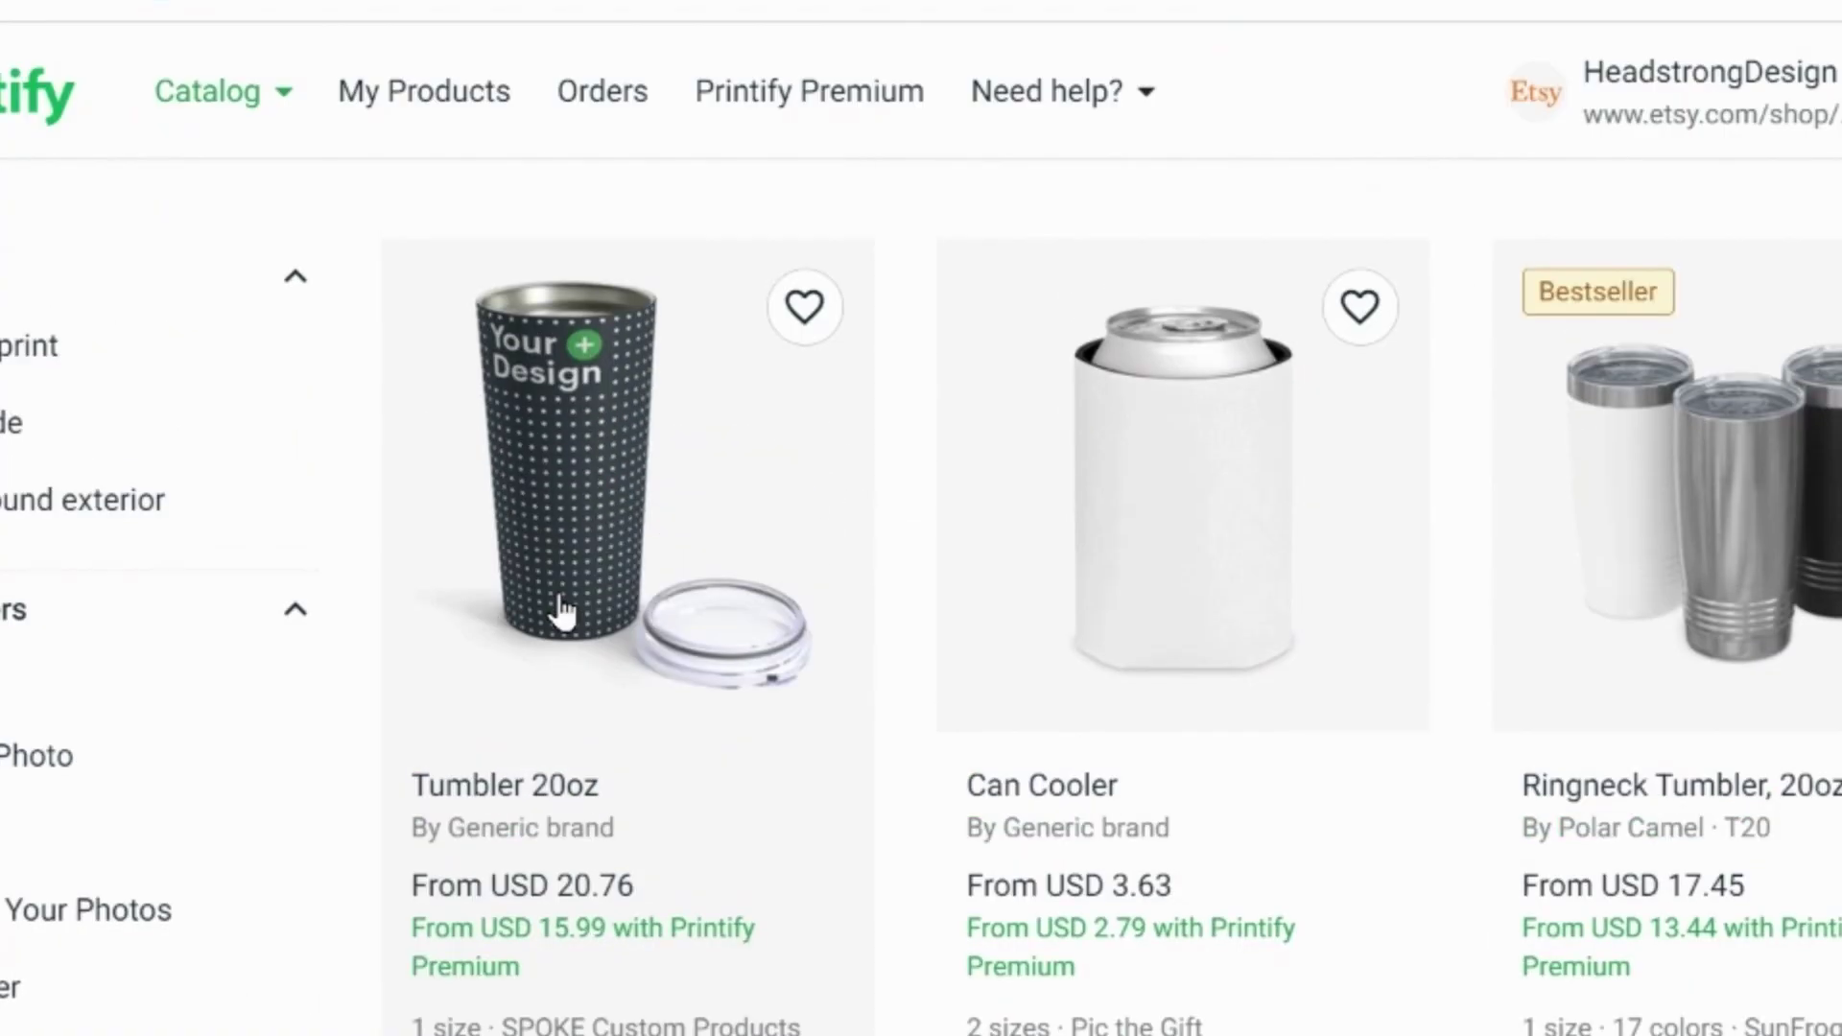
pyautogui.click(655, 785)
pyautogui.scroll(-6, 1263, 762)
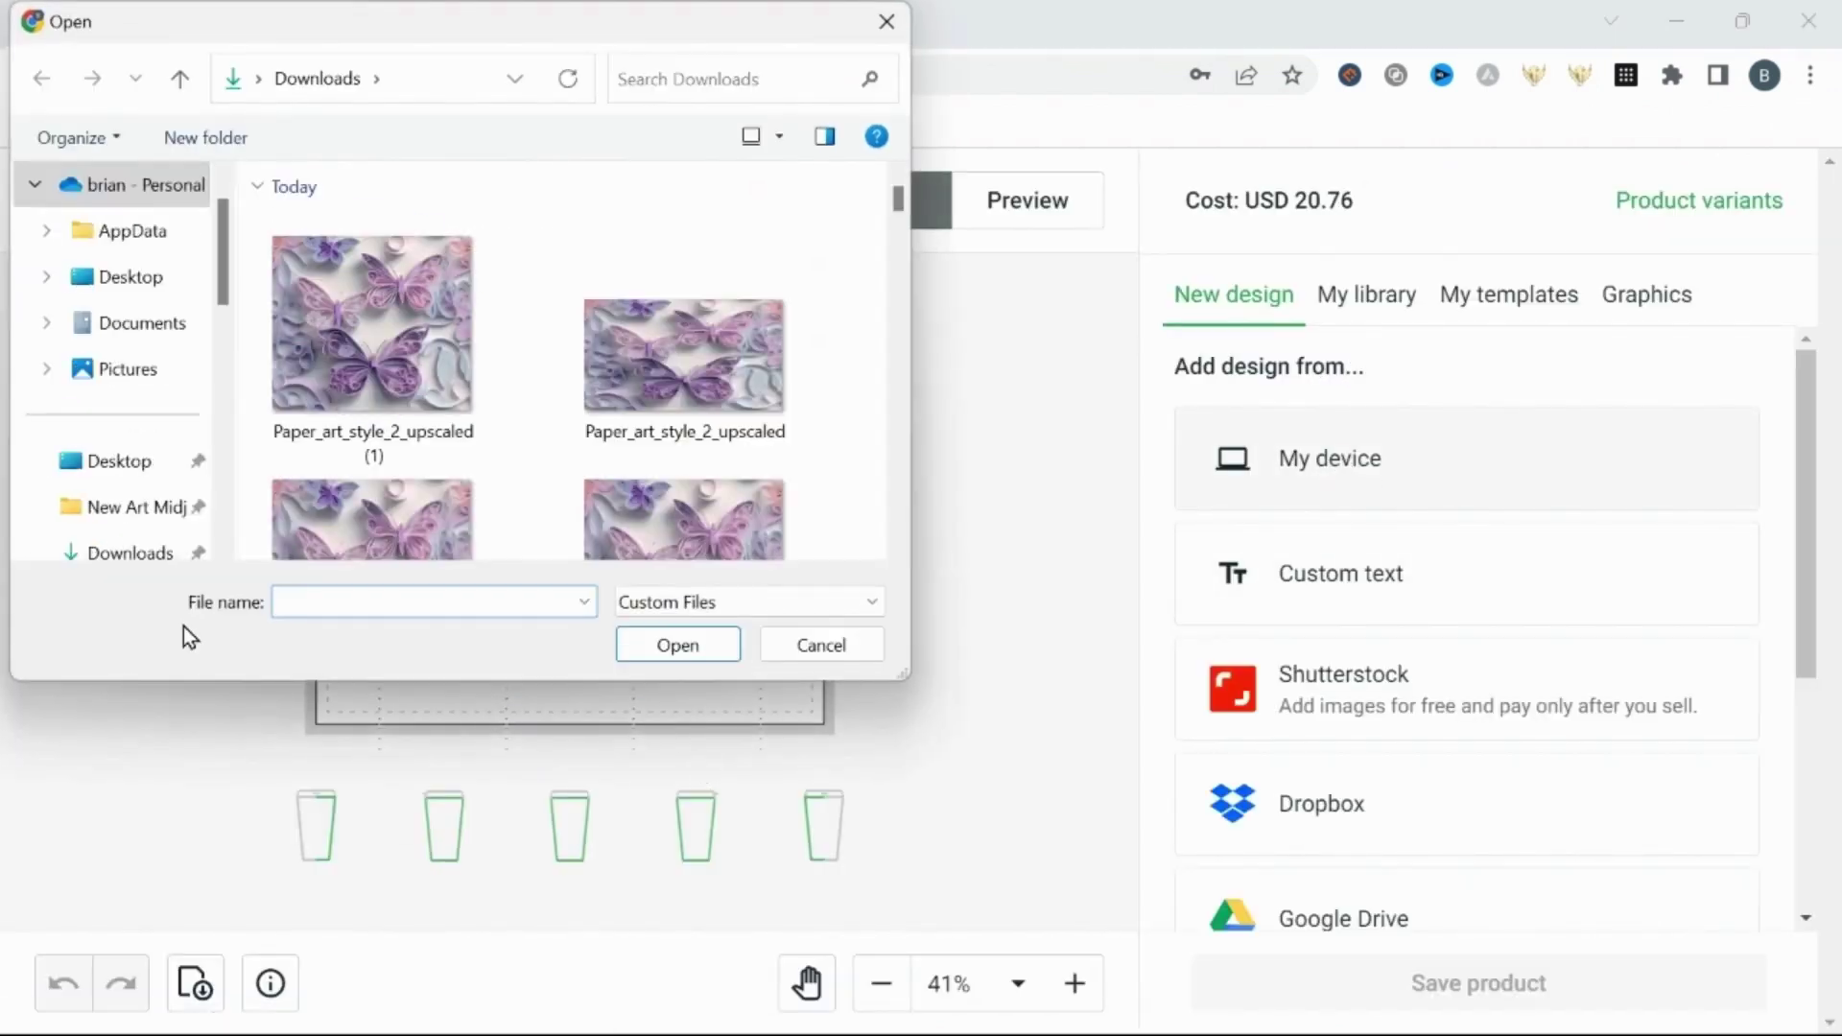
# Add the upscaled butterfly image to the tumbler print area and nudge it into place.
pyautogui.moveTo(399, 355); pyautogui.dragTo(991, 606)
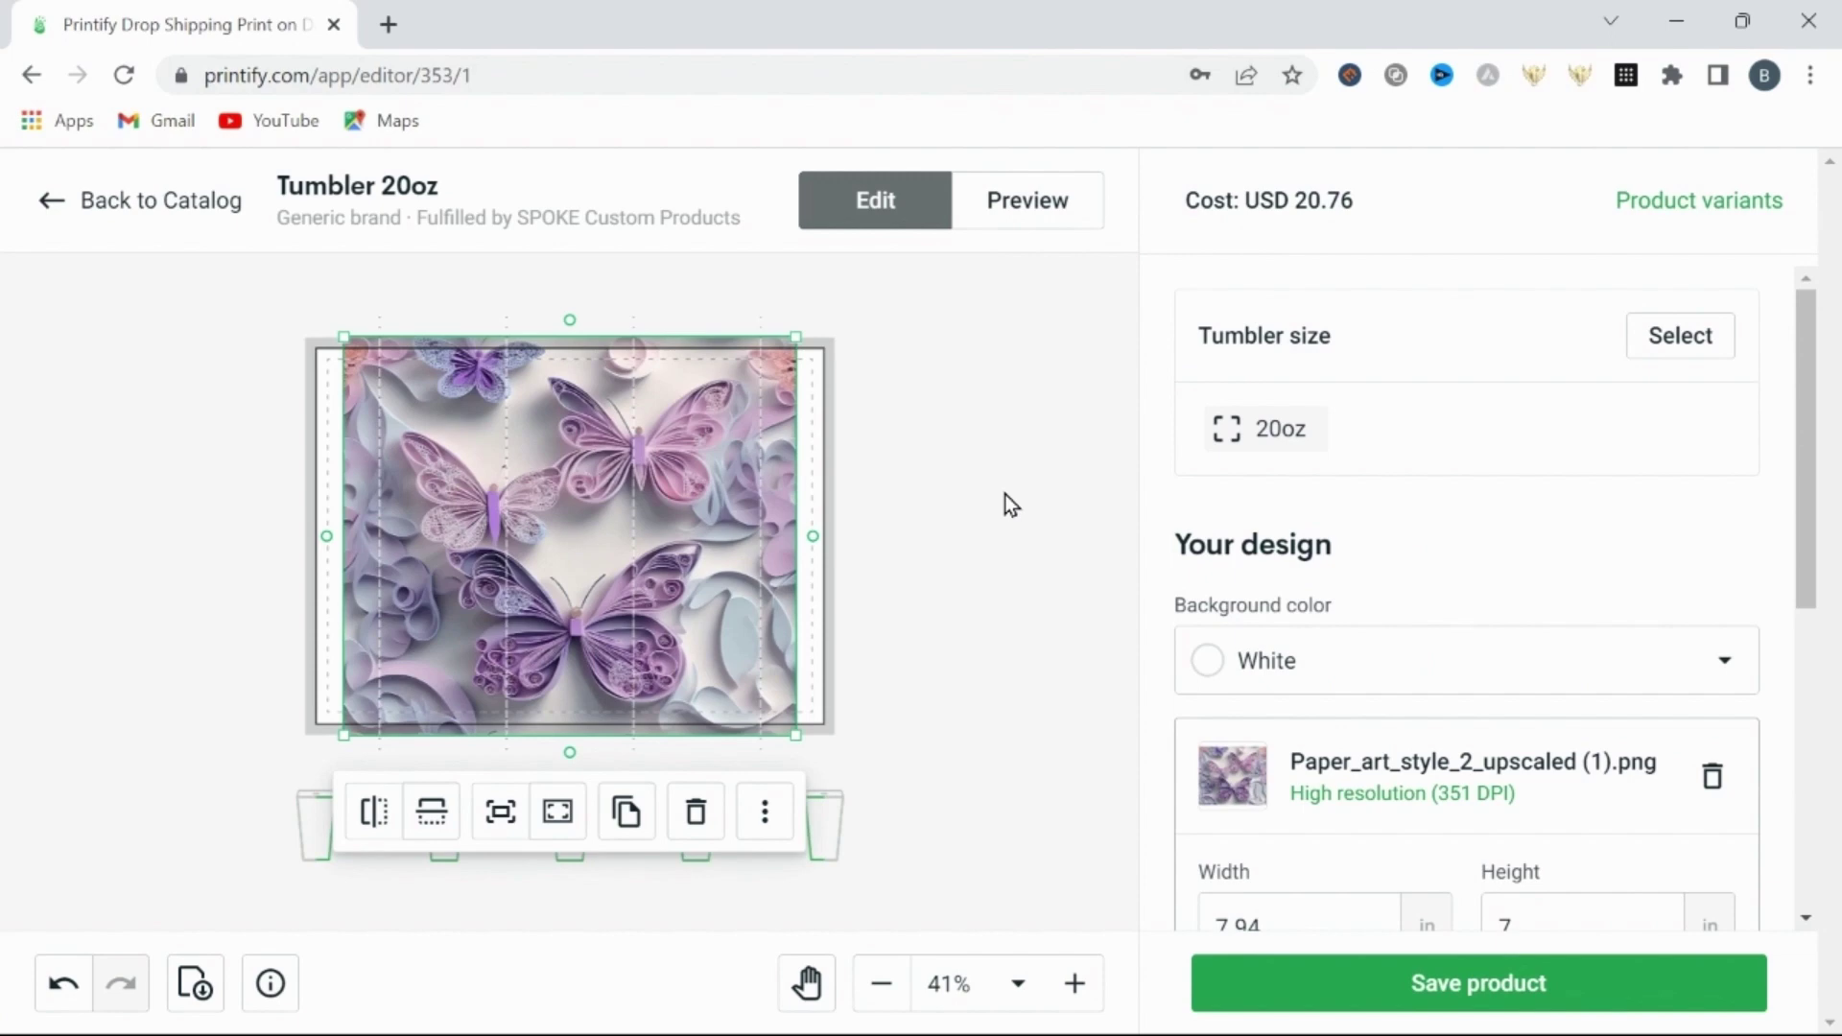
pyautogui.moveTo(598, 502); pyautogui.dragTo(596, 503)
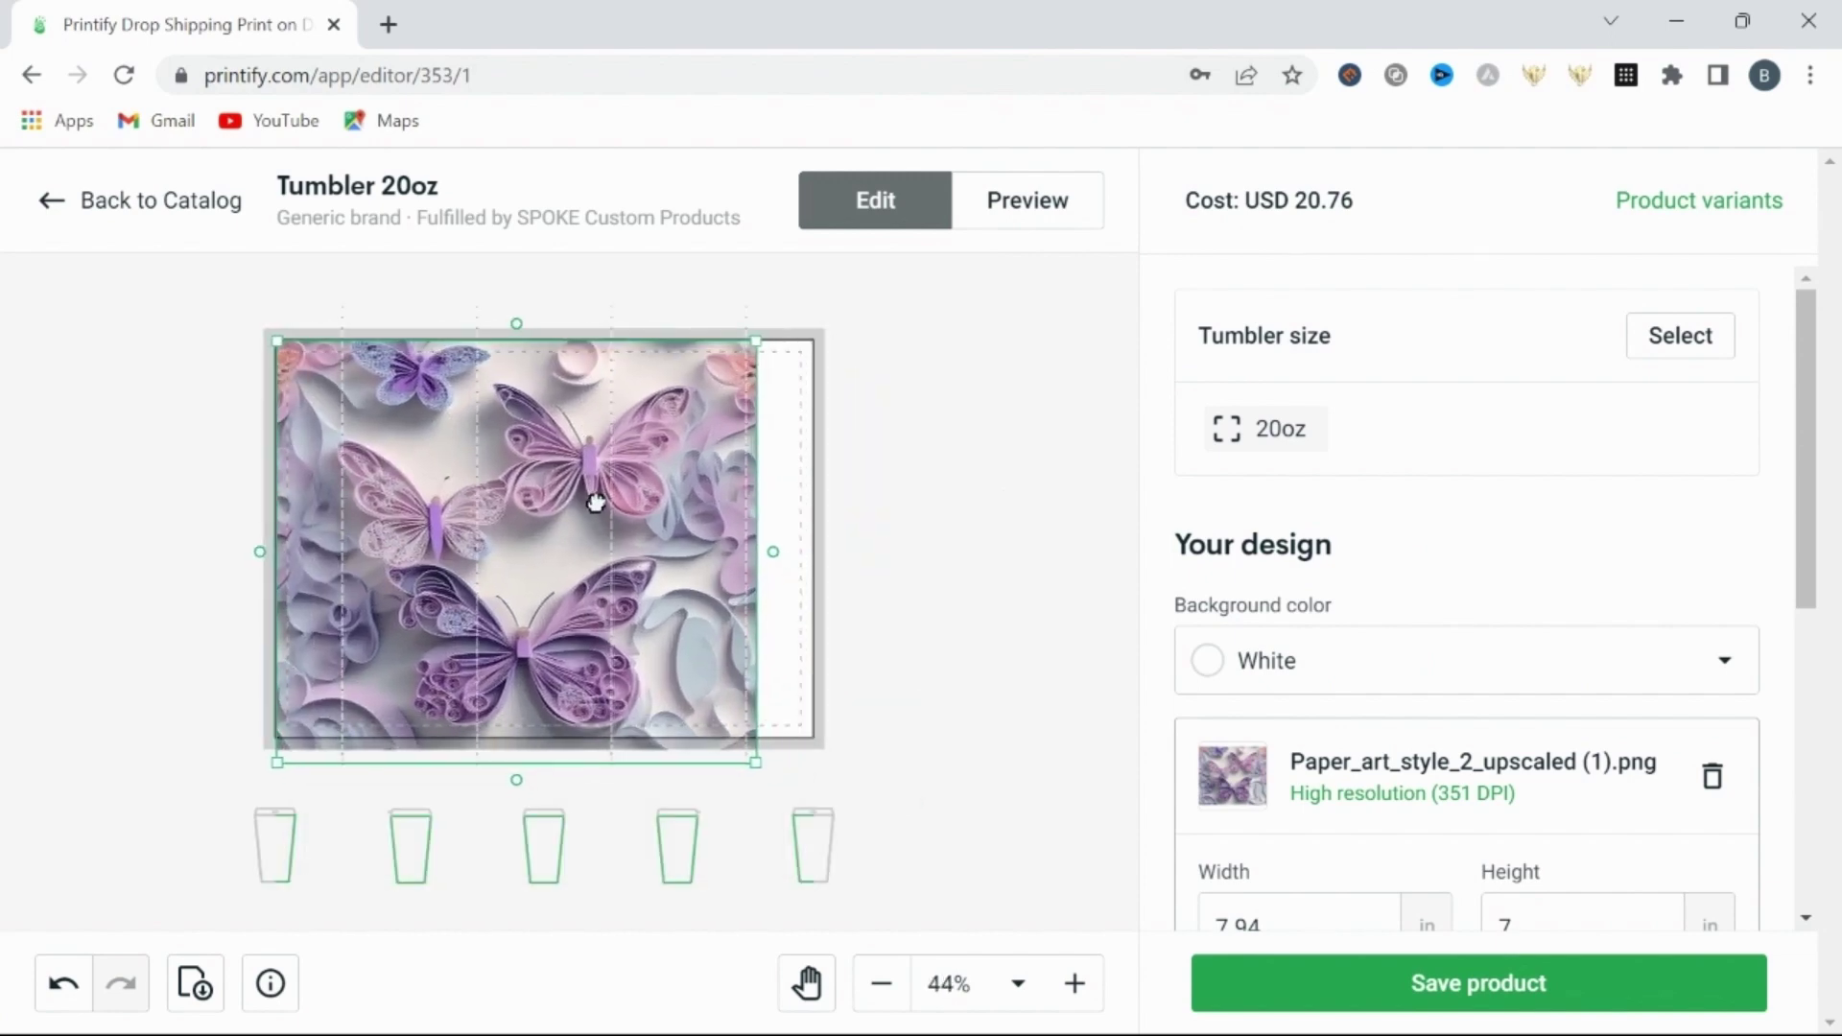
pyautogui.click(892, 522)
pyautogui.scroll(2, 1089, 572)
pyautogui.click(642, 543)
# Stretch the butterfly to fill the print area at 312 DPI, raise it, and preview the mockup.
pyautogui.moveTo(938, 865); pyautogui.dragTo(991, 950)
pyautogui.click(1085, 771)
pyautogui.moveTo(752, 529); pyautogui.dragTo(752, 461)
pyautogui.scroll(2, 1061, 564)
pyautogui.scroll(-3, 1061, 563)
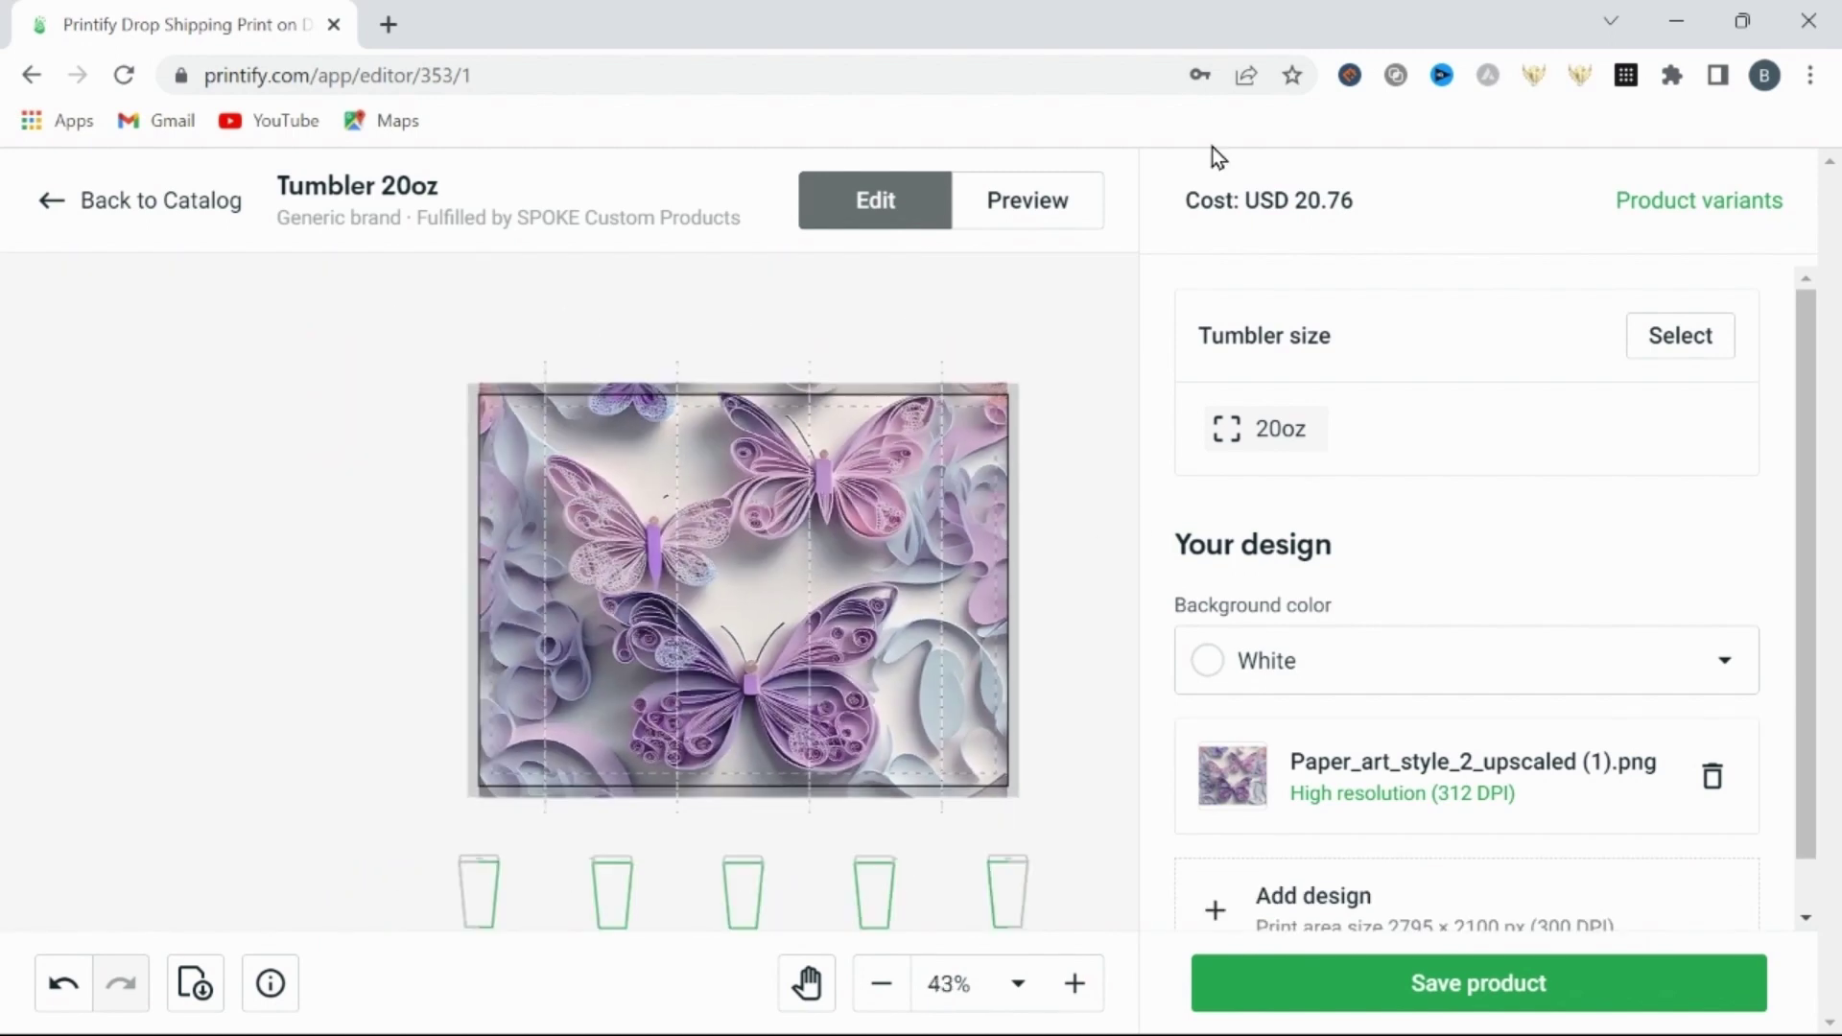
pyautogui.click(1041, 206)
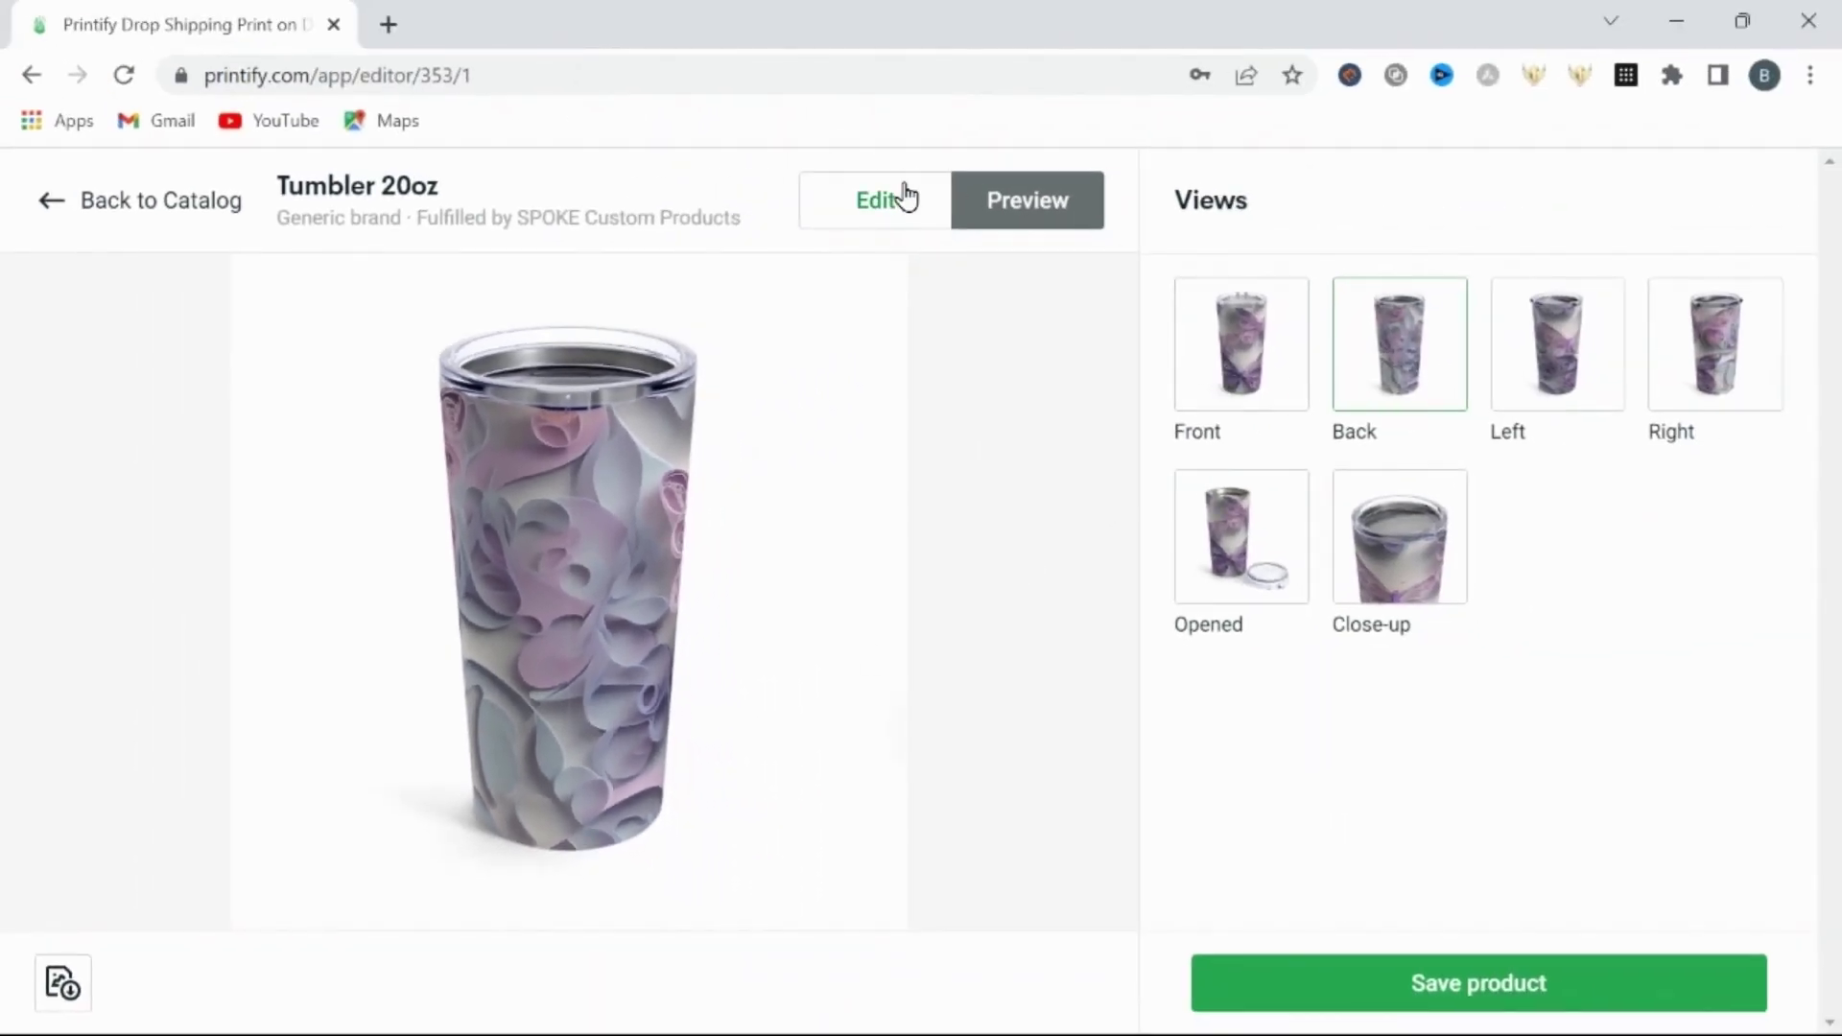
# Change the butterfly design's width to 8.93 in and preview the tumbler again.
pyautogui.click(906, 198)
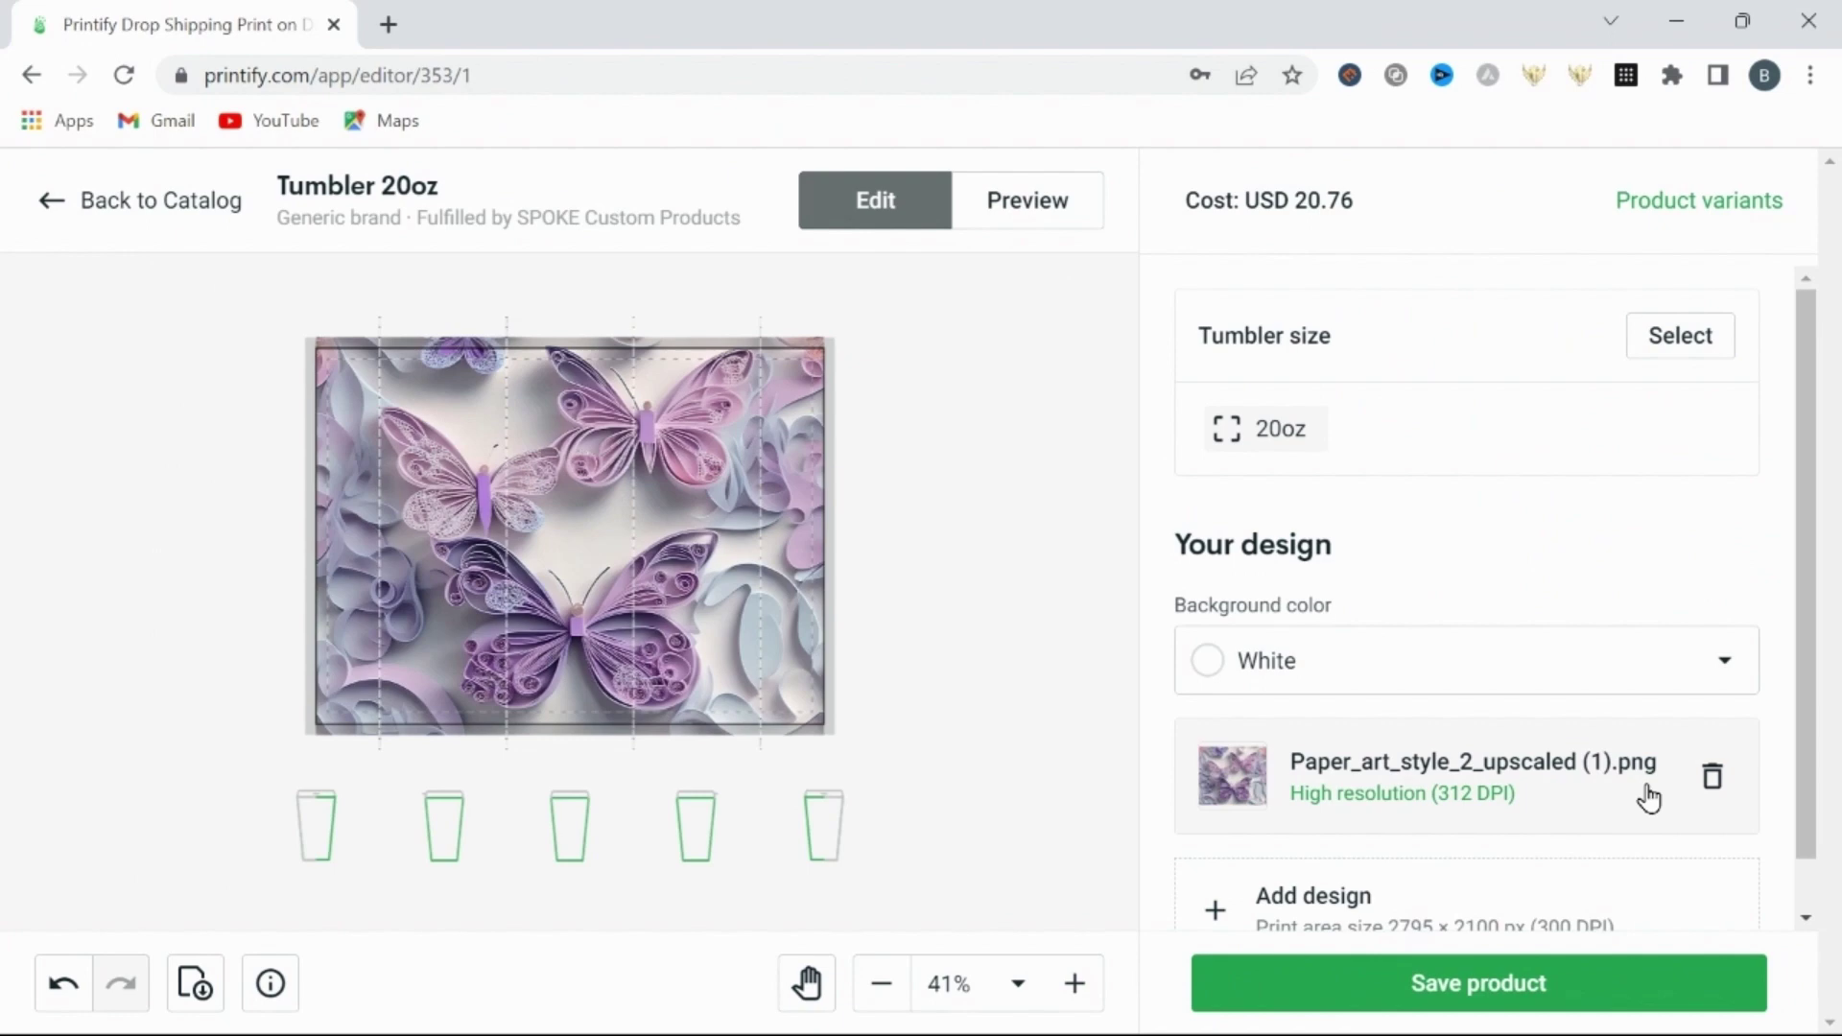
pyautogui.scroll(-1, 1649, 797)
pyautogui.click(750, 597)
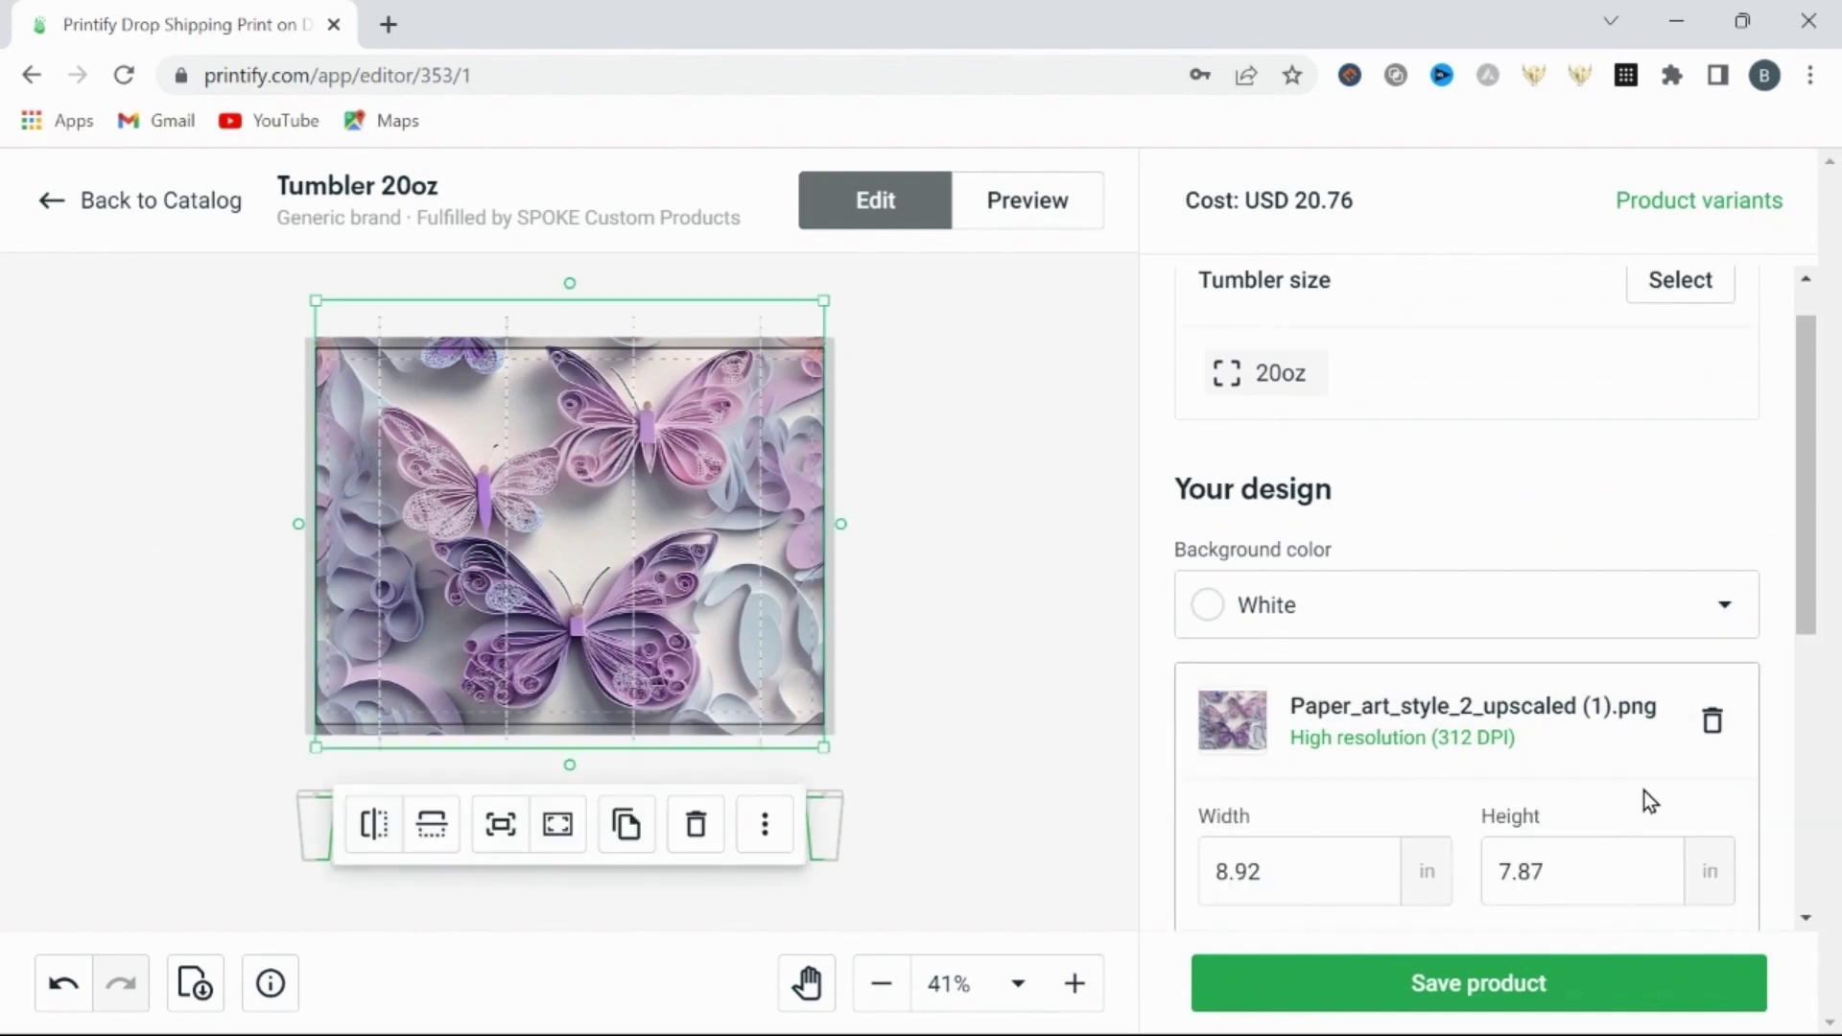
pyautogui.scroll(-2, 1649, 801)
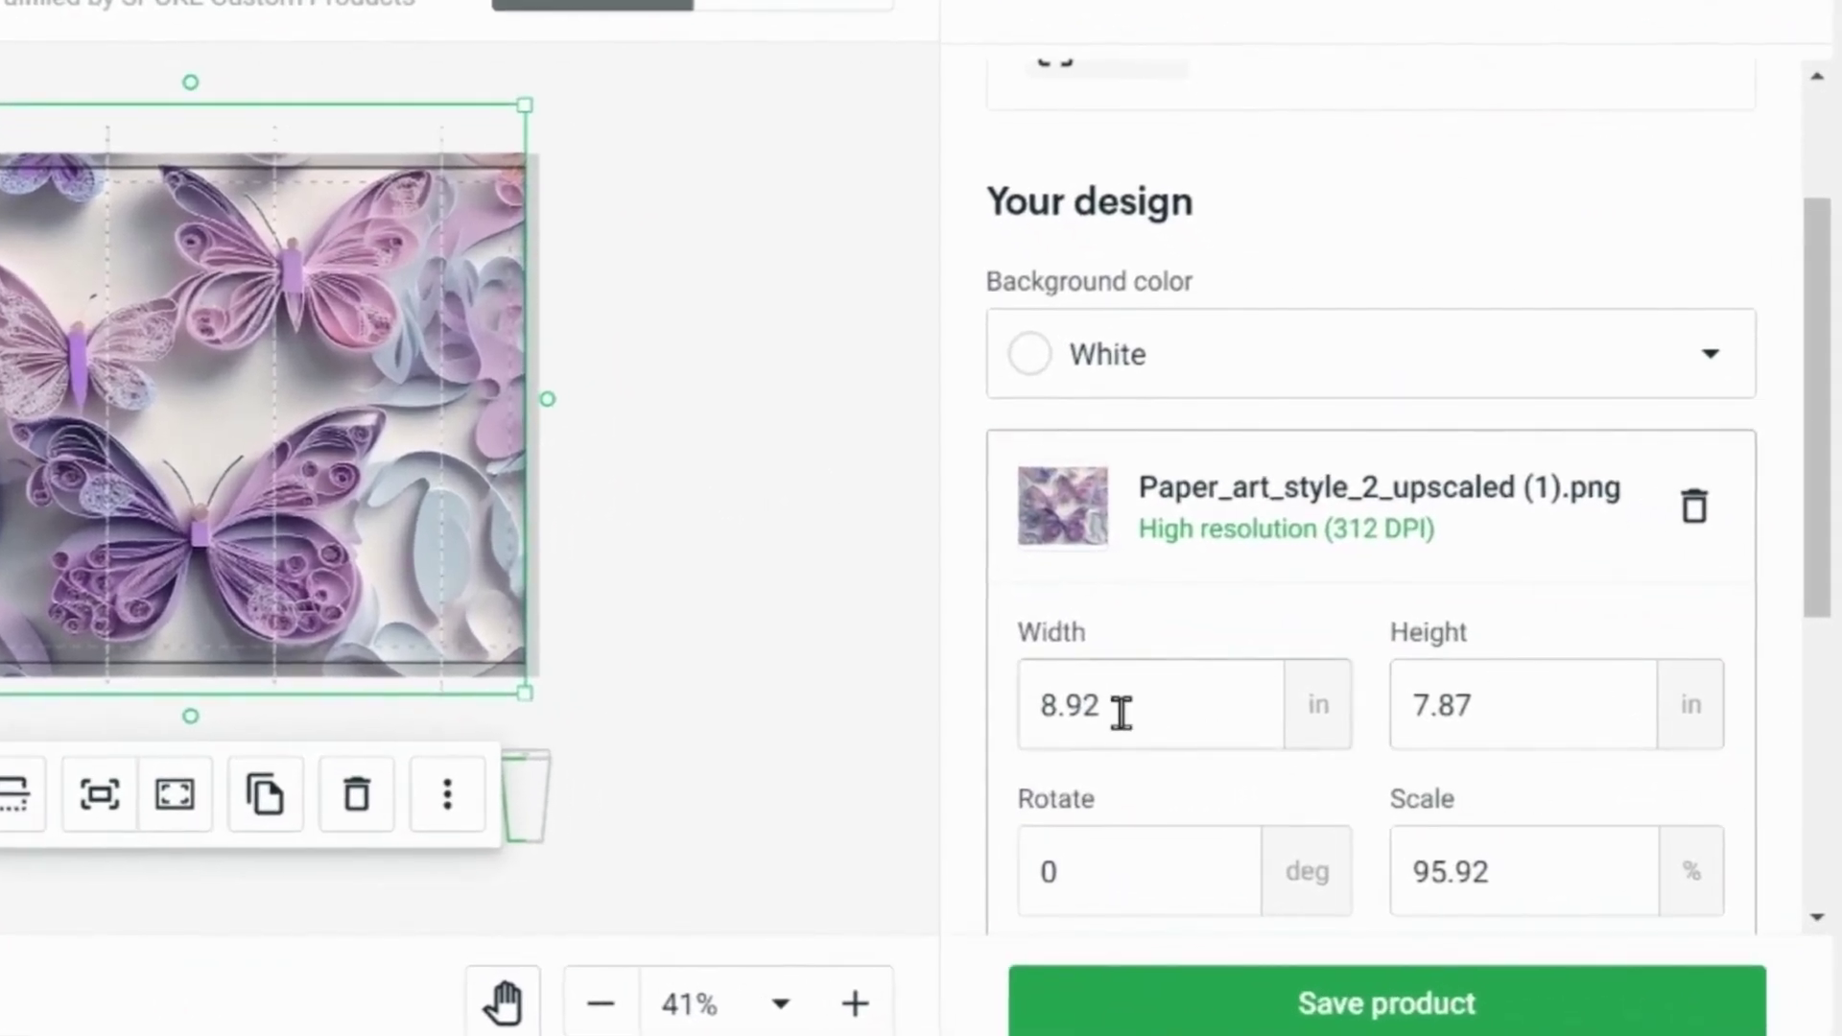
pyautogui.click(1120, 711)
pyautogui.press('BackSpace')
pyautogui.write('3')
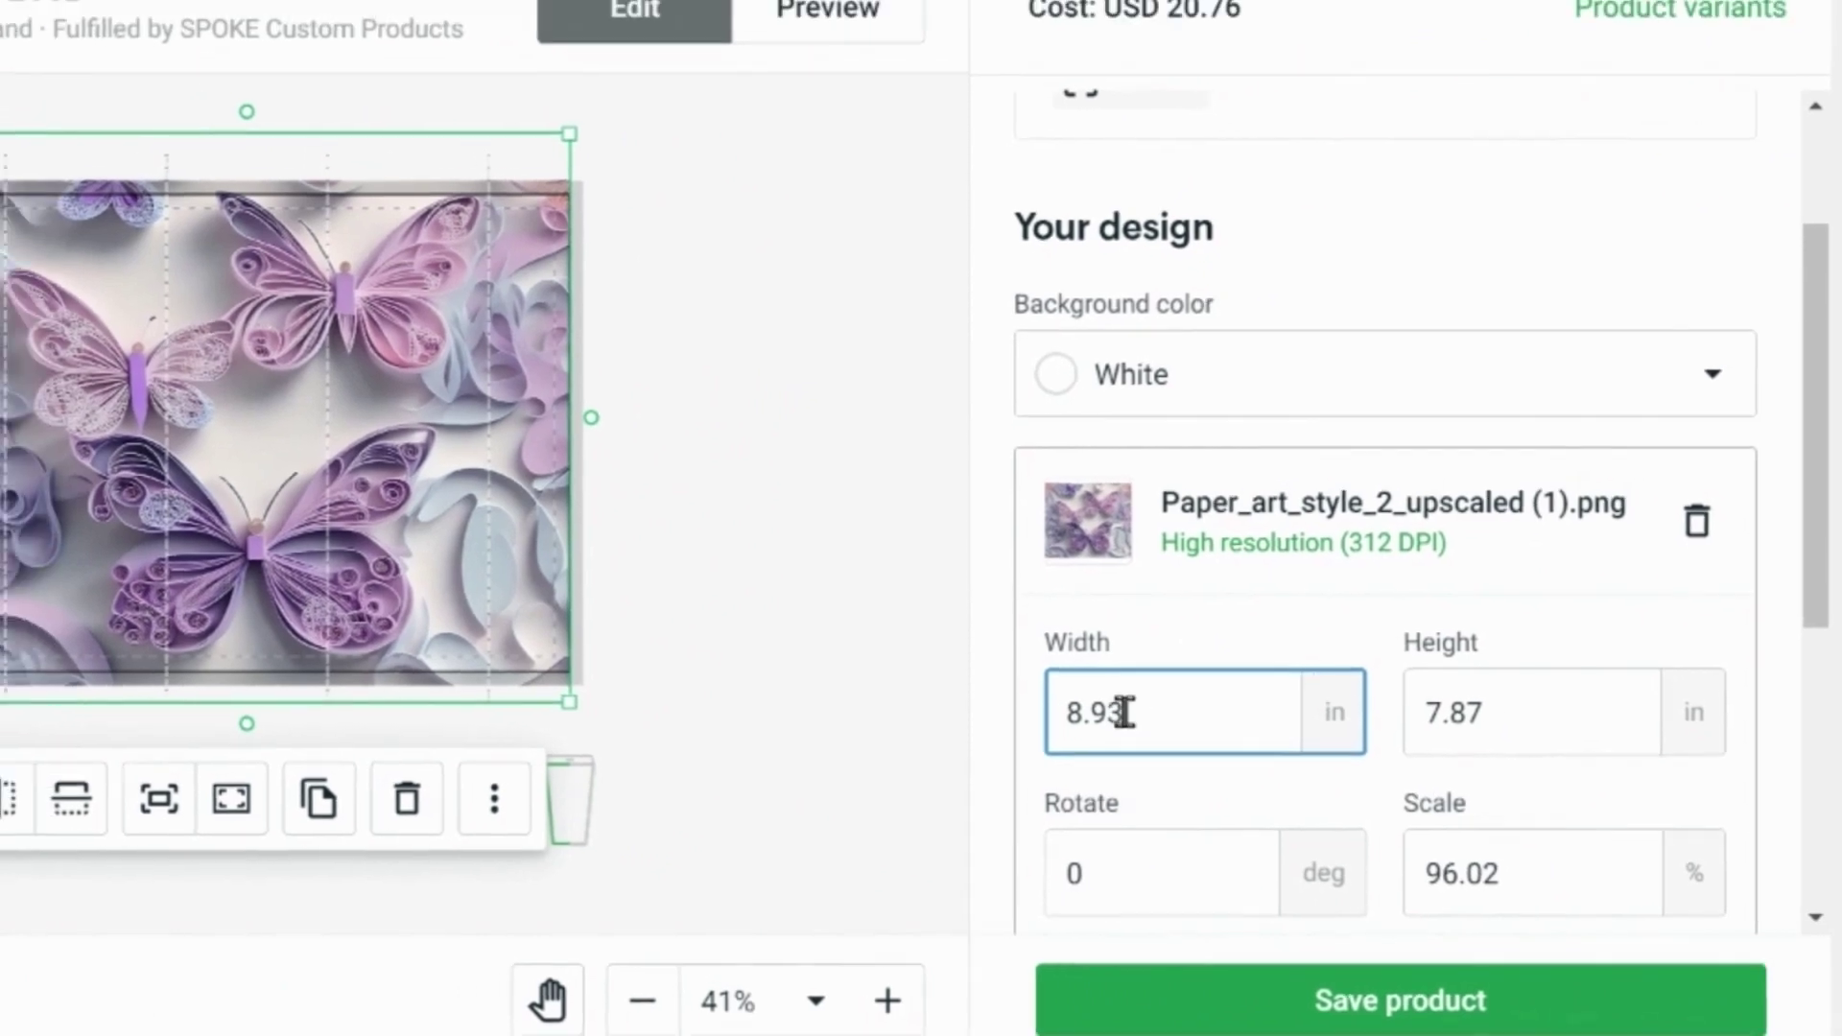
pyautogui.click(843, 671)
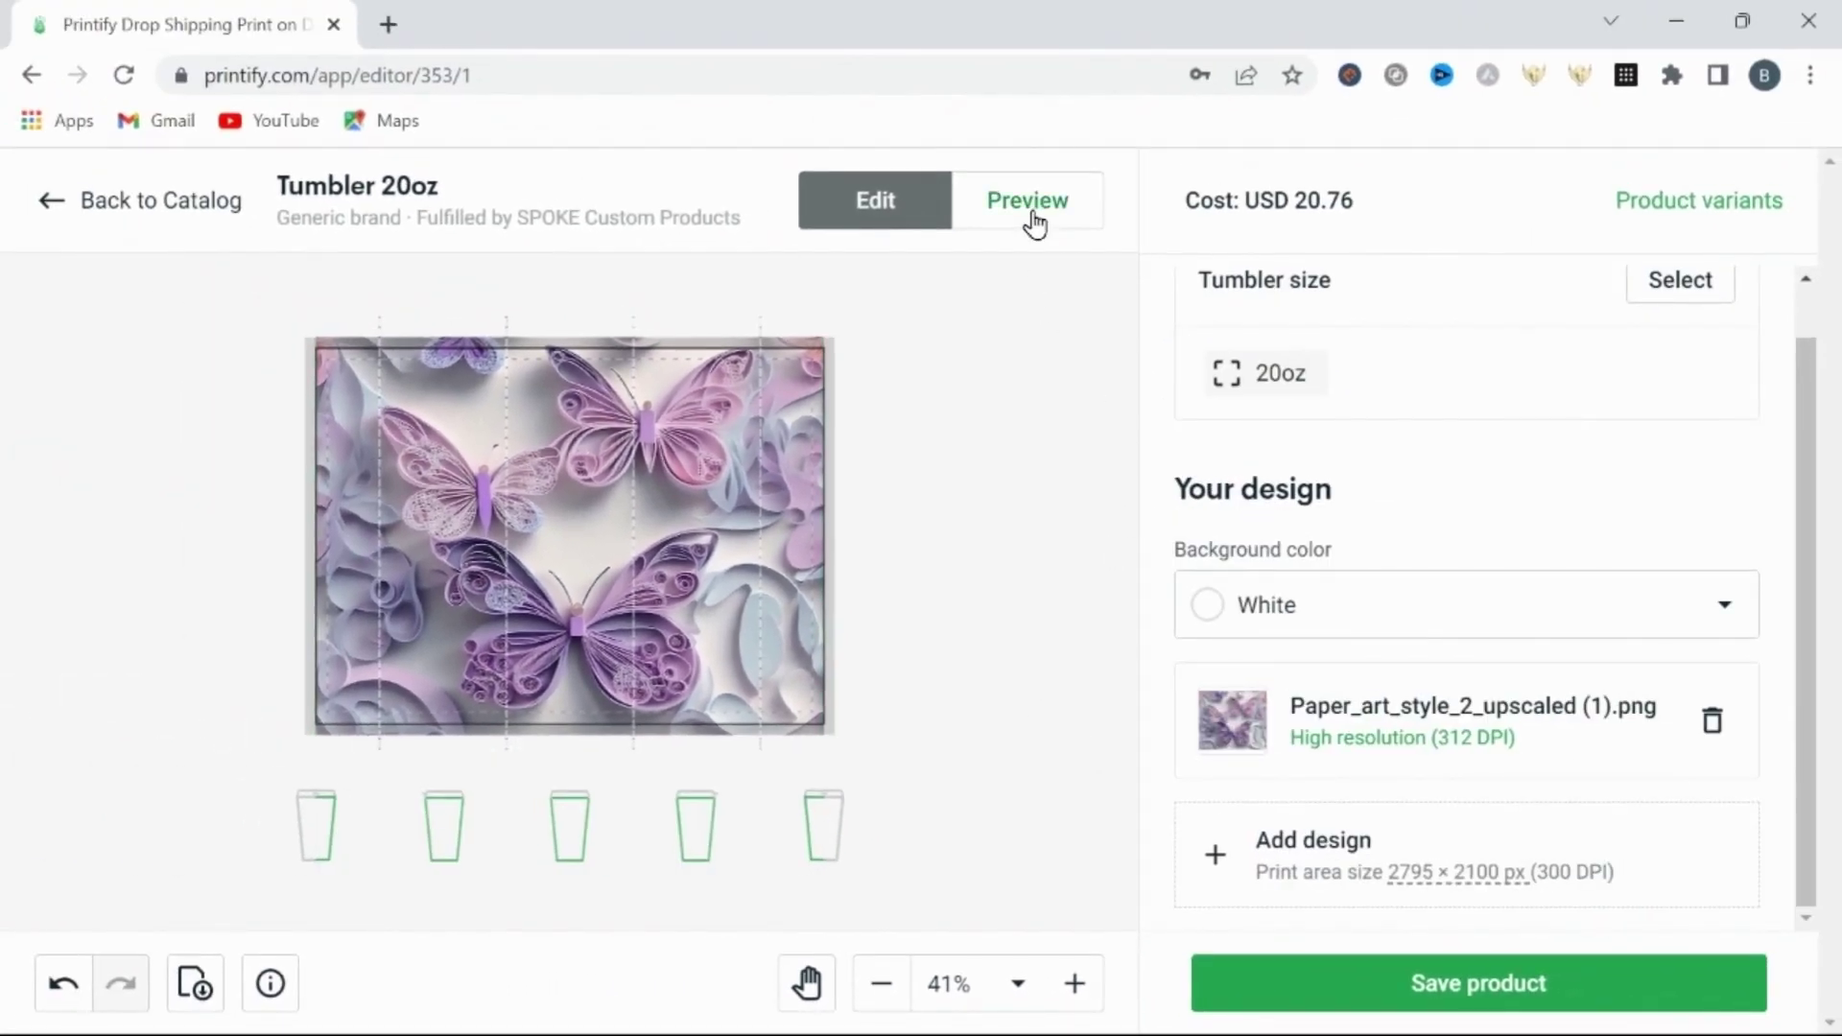
pyautogui.click(1034, 218)
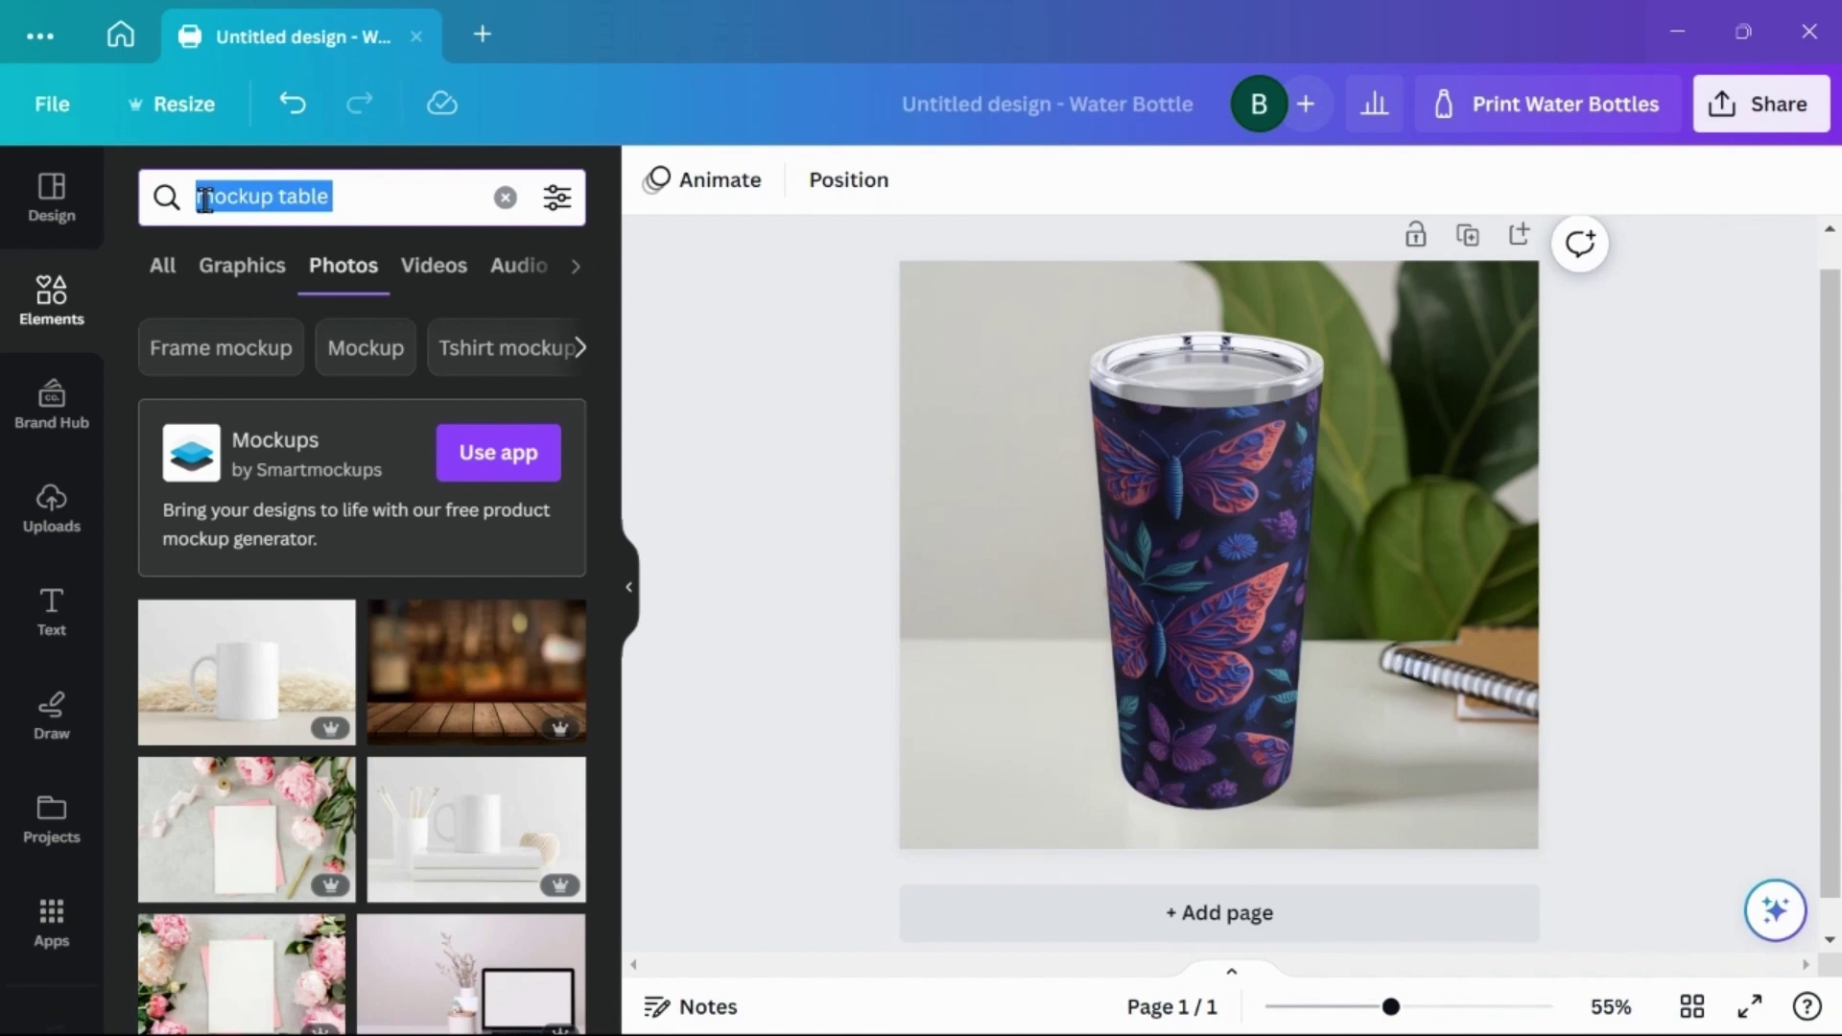
# Add the 'mockup table' desk photo with the white mug to the water-bottle design.
pyautogui.click(363, 195)
pyautogui.moveTo(248, 205); pyautogui.dragTo(189, 206)
pyautogui.click(446, 202)
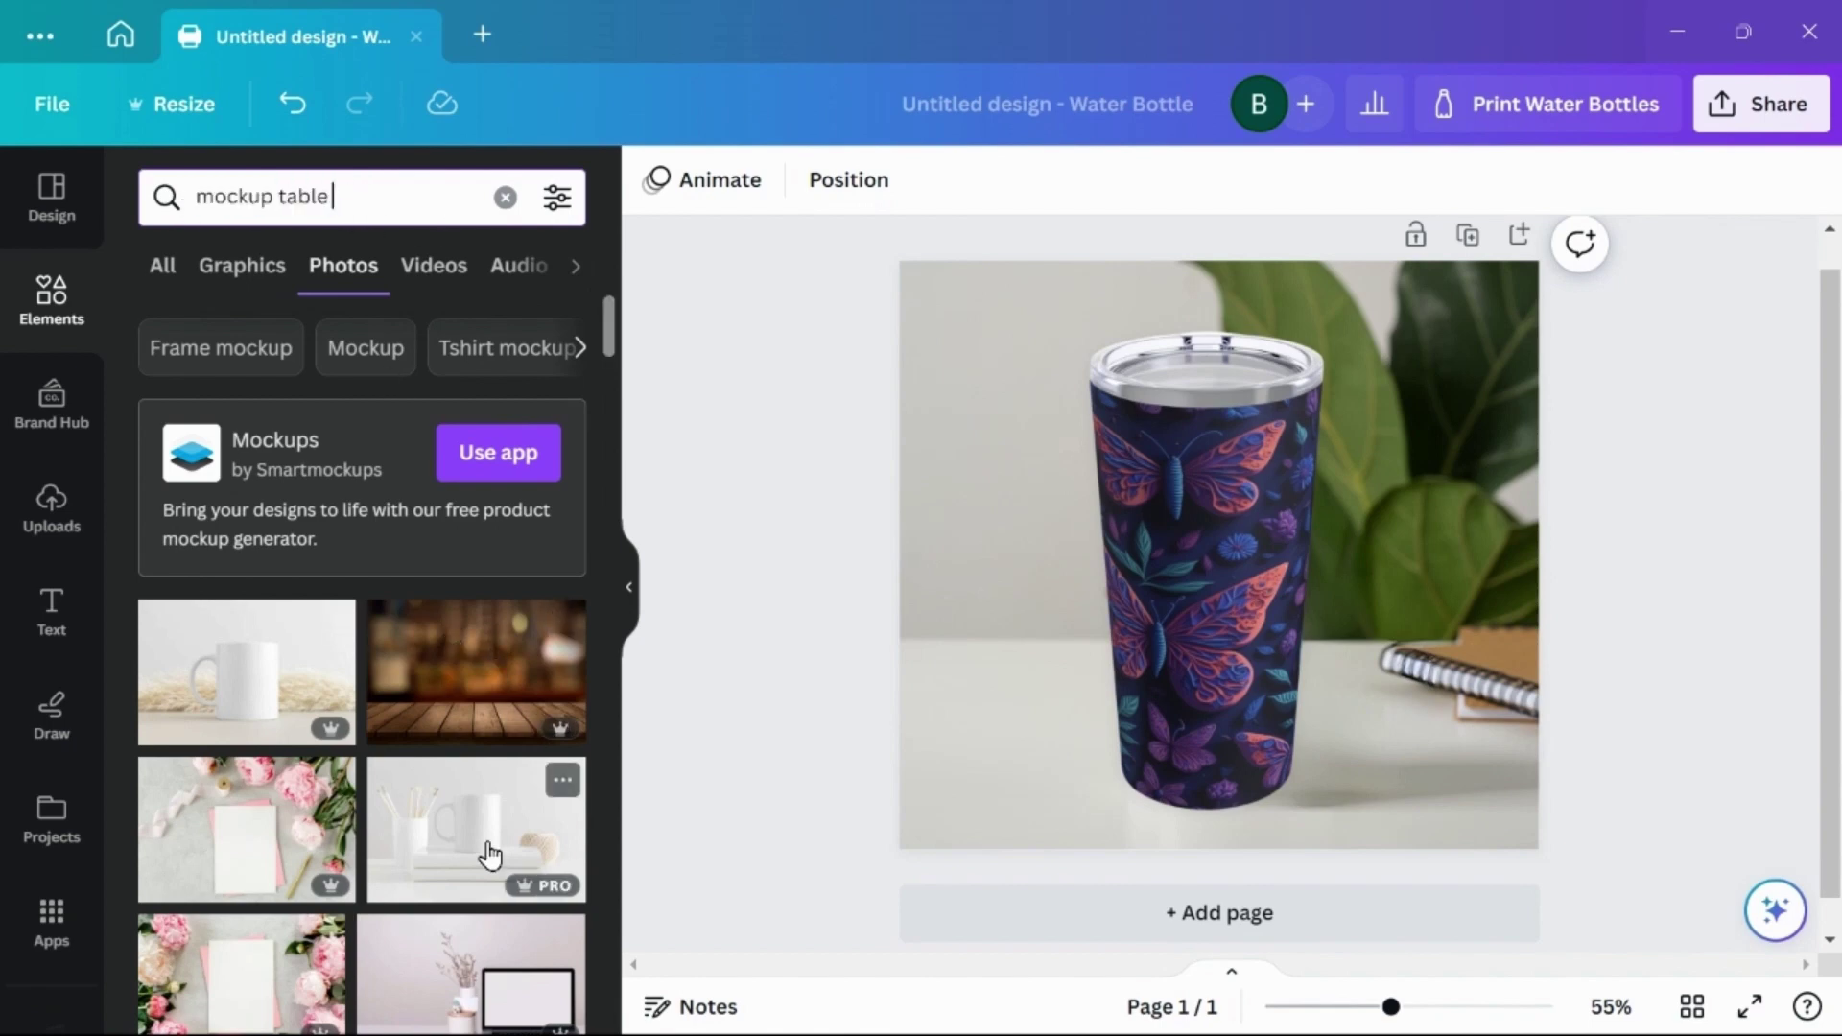
pyautogui.scroll(-3, 487, 856)
pyautogui.scroll(-3, 490, 853)
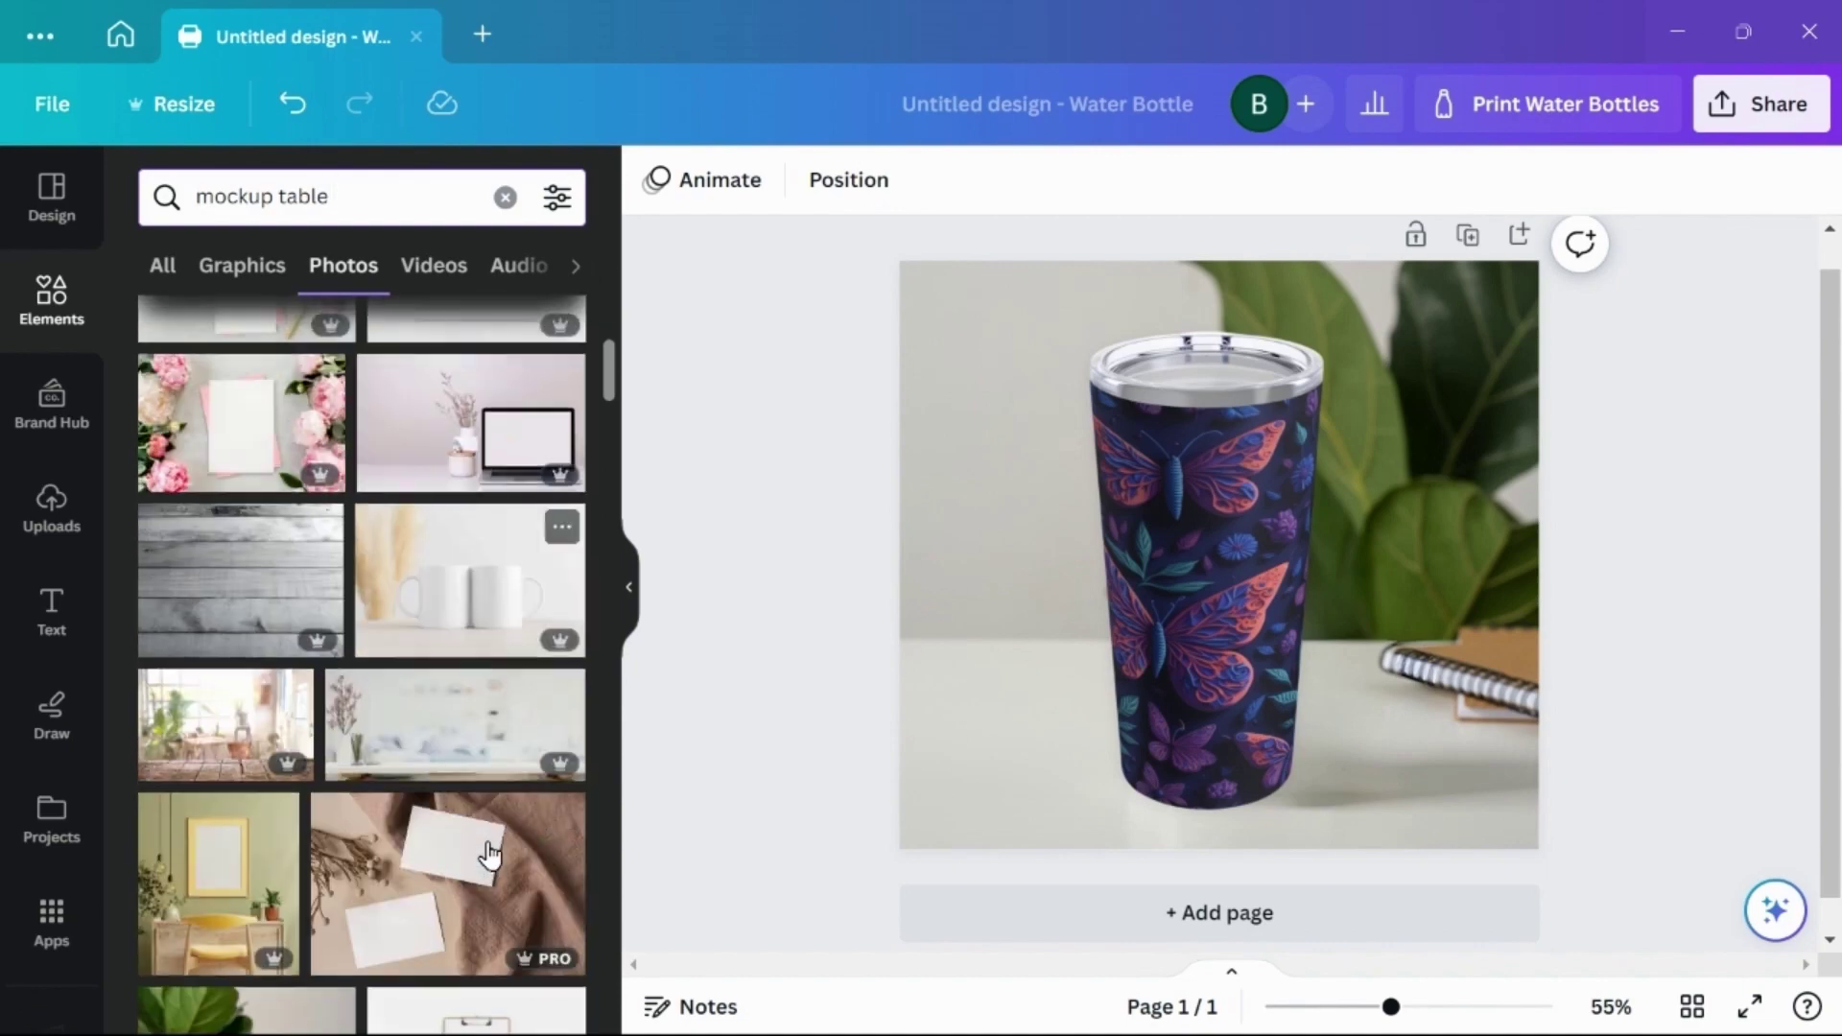
pyautogui.scroll(-2, 489, 854)
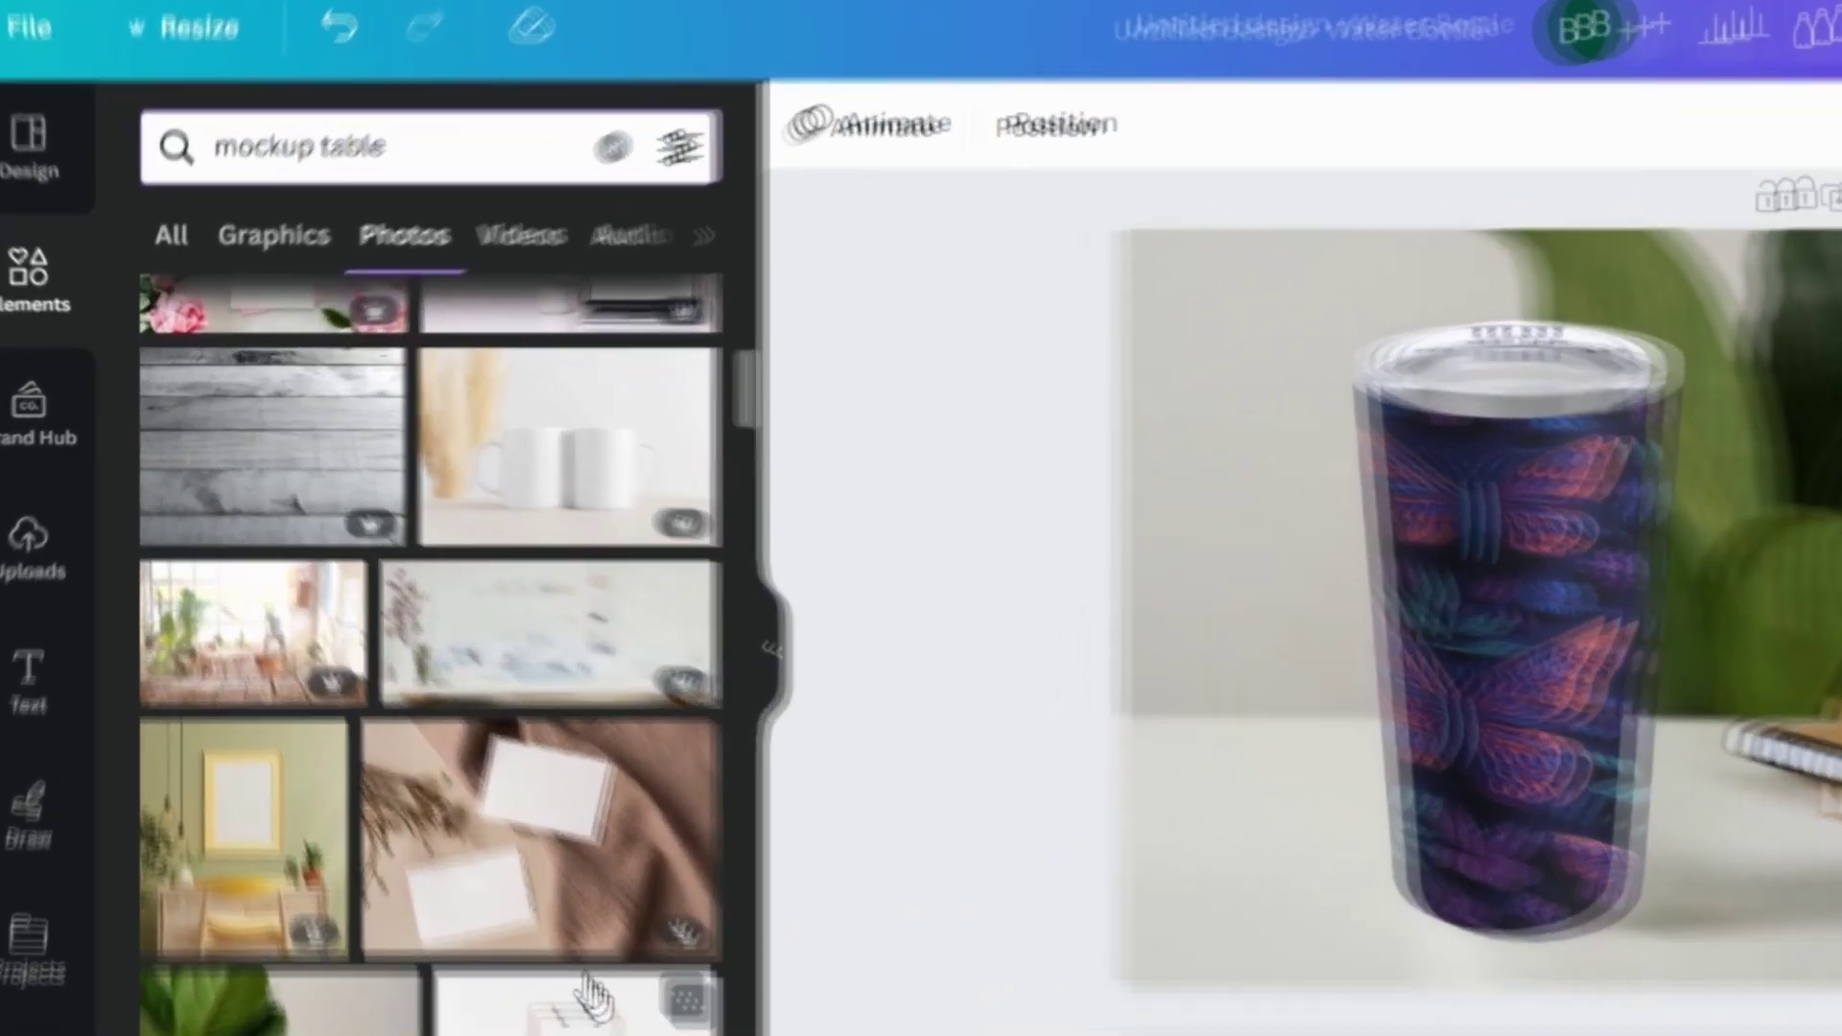
pyautogui.scroll(-5, 489, 854)
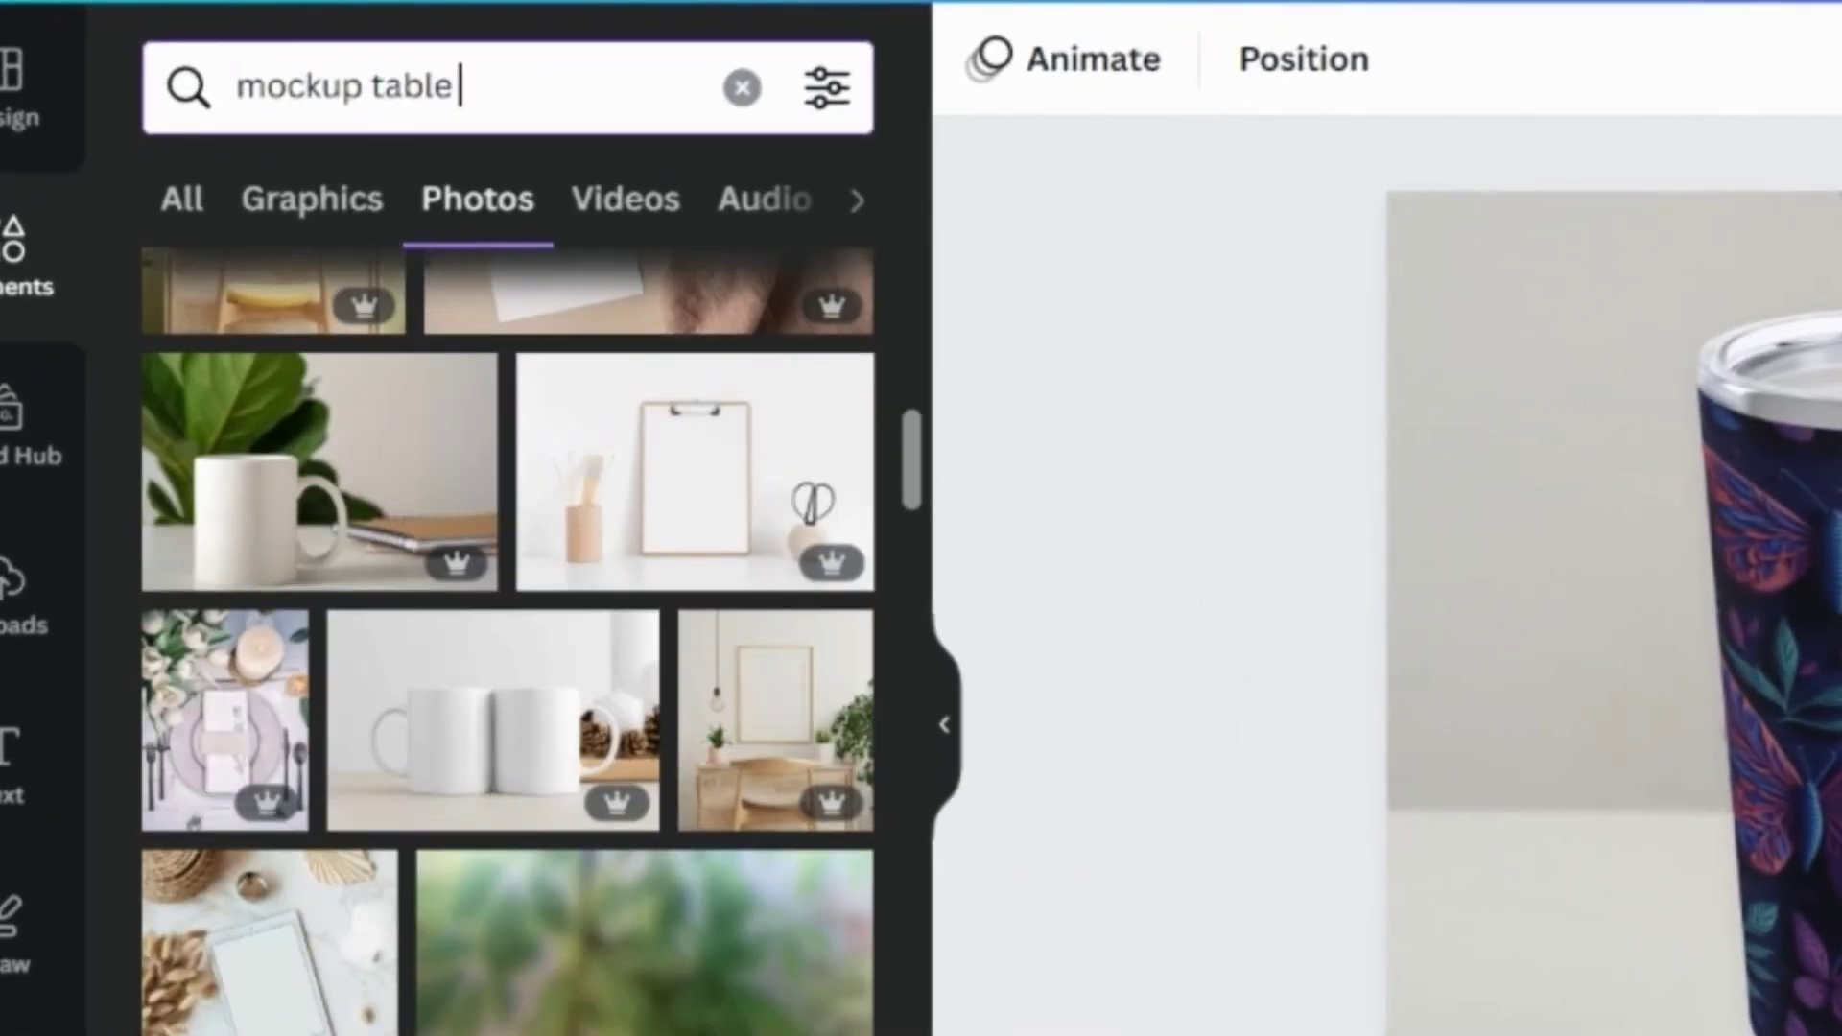
pyautogui.click(277, 460)
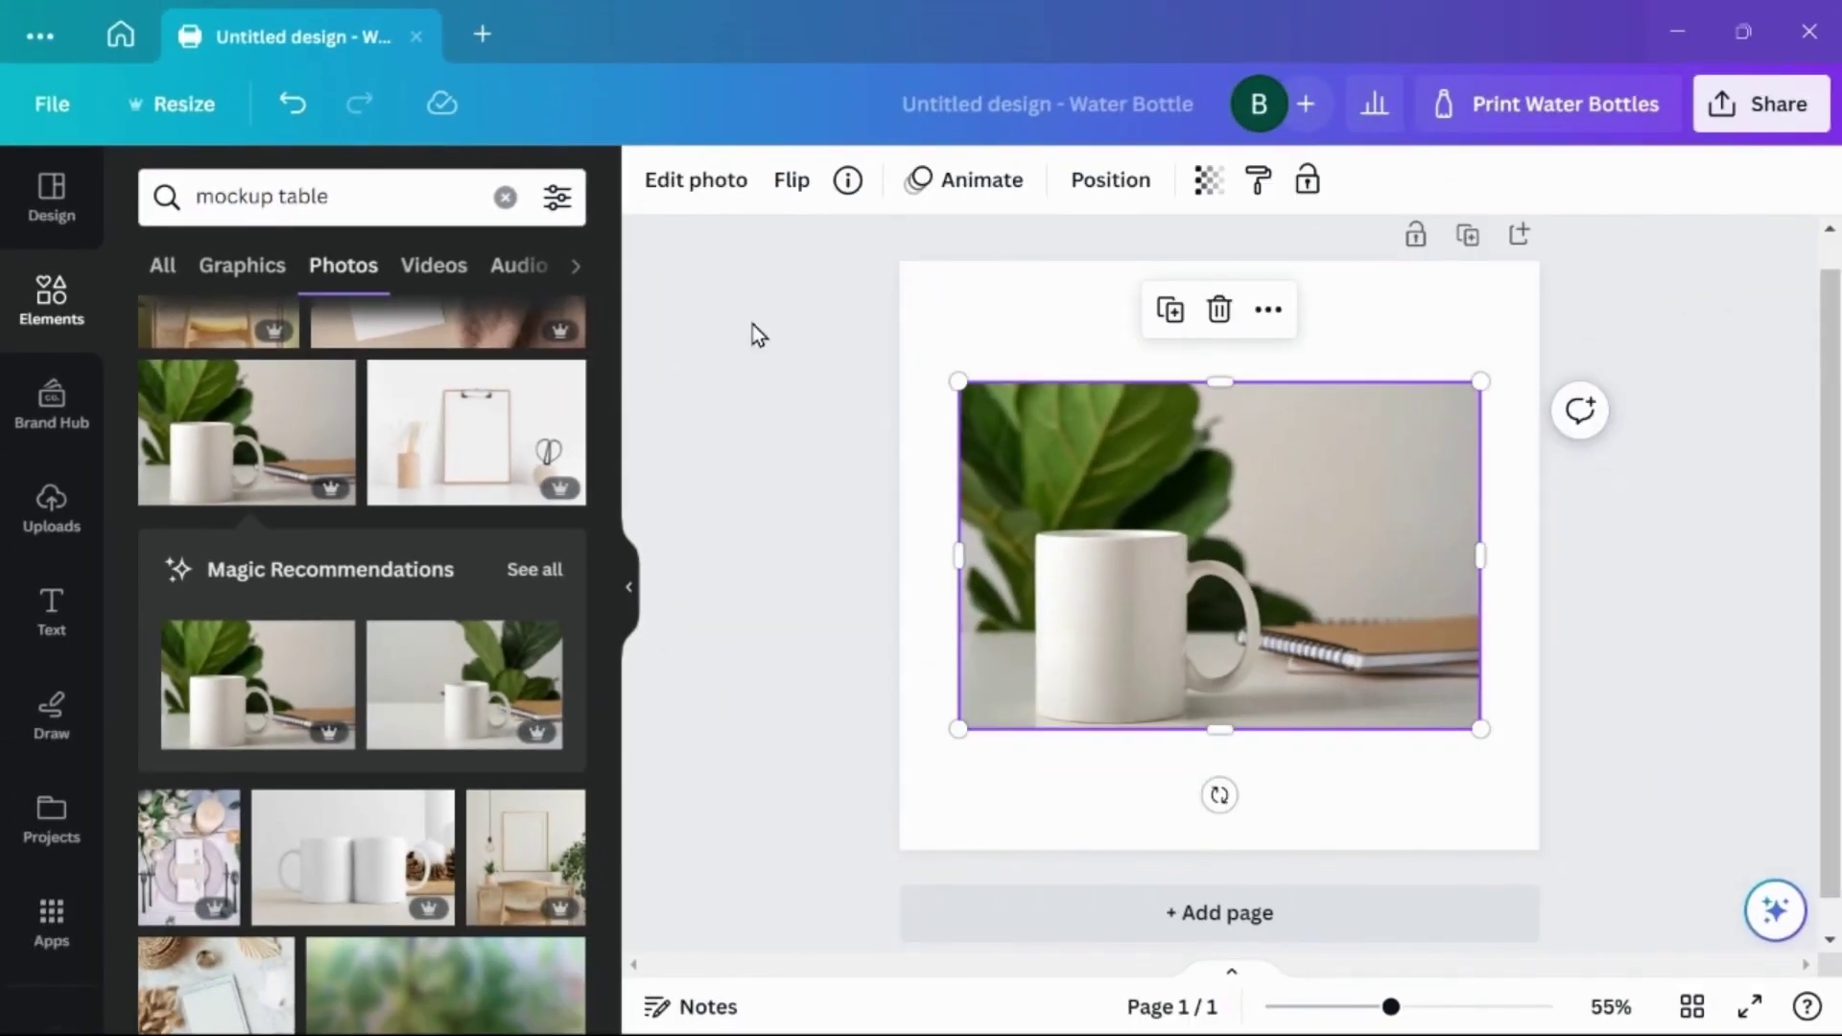
# Erase the white mug from the photo with Magic Eraser.
pyautogui.click(691, 180)
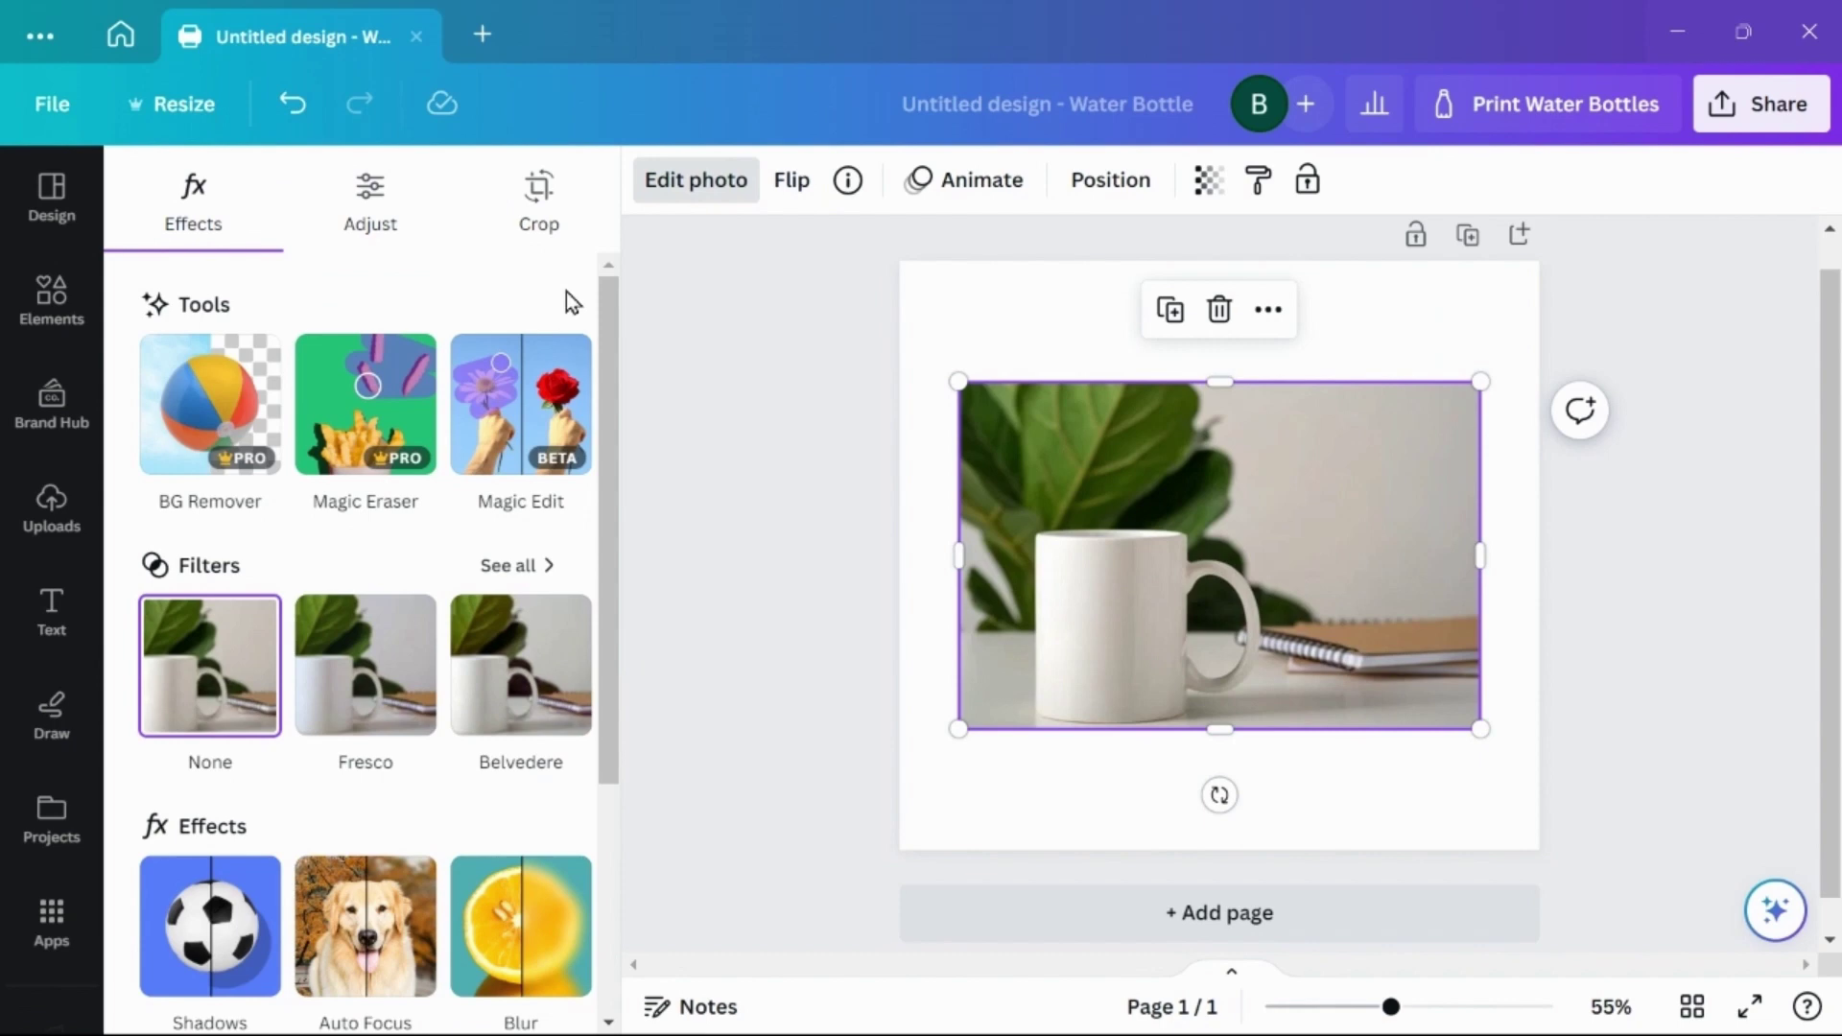
pyautogui.click(352, 411)
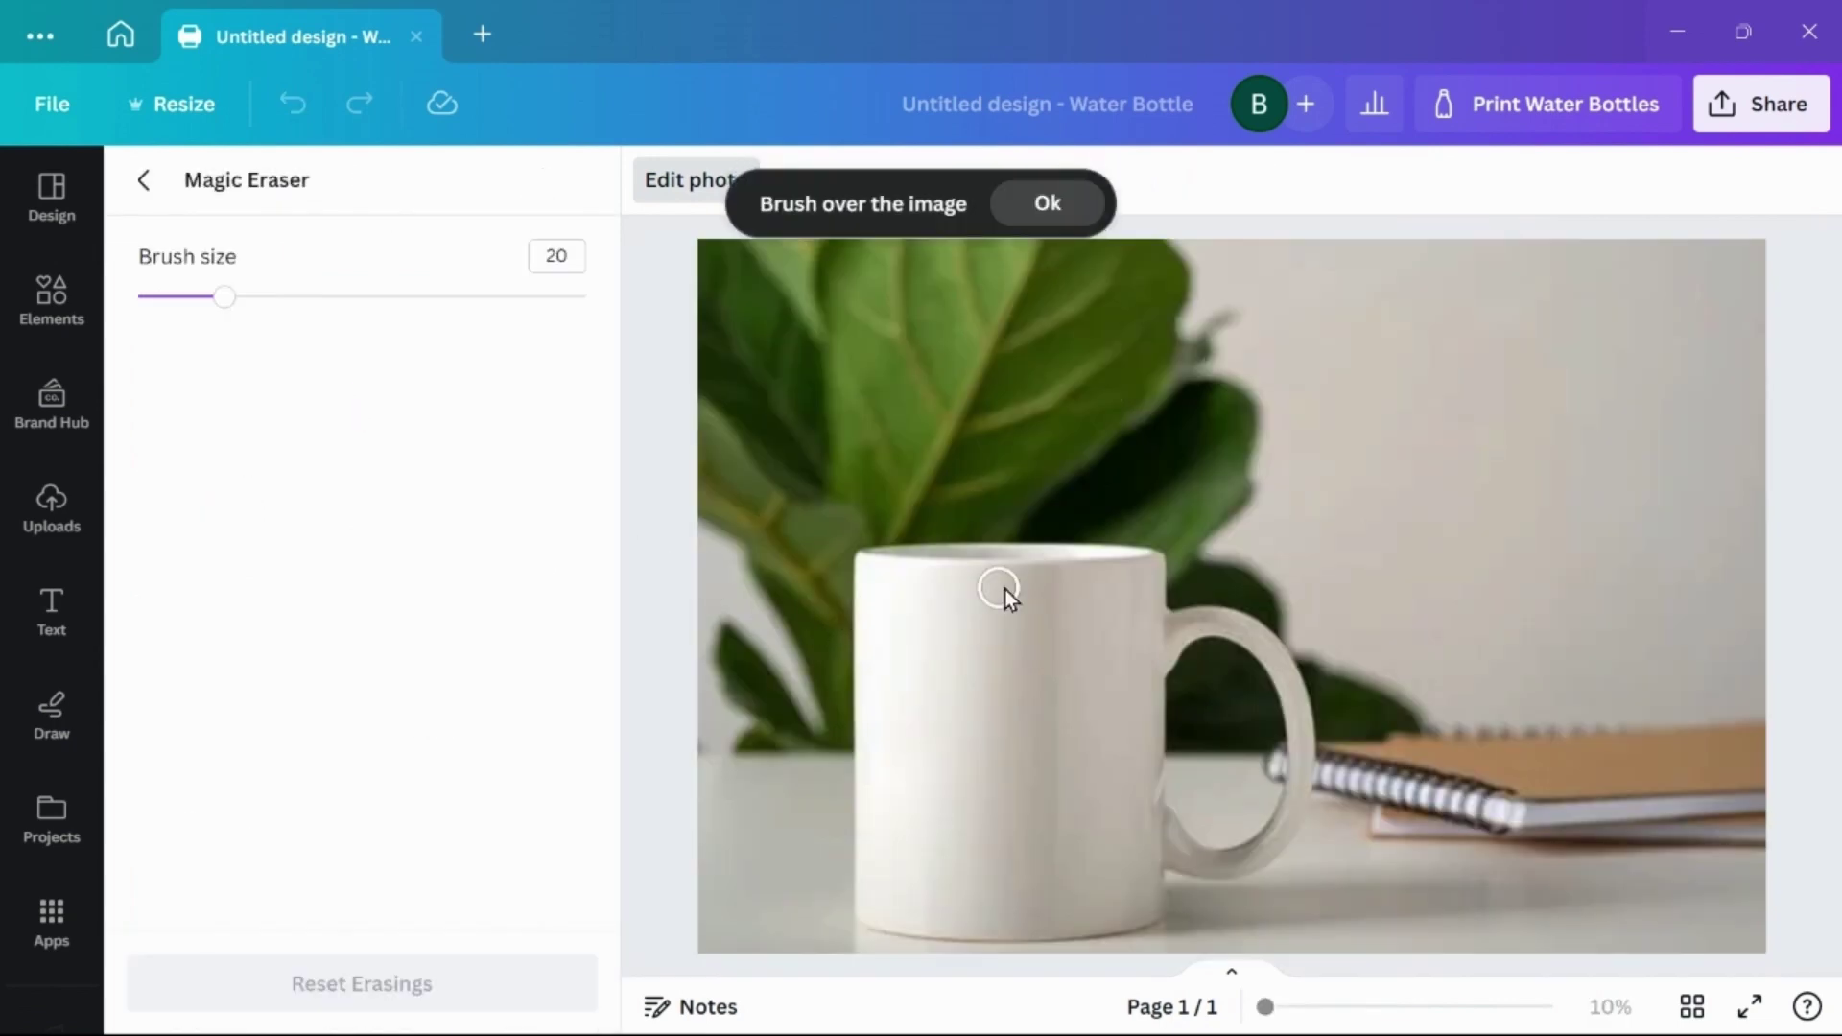
pyautogui.moveTo(1004, 585)
pyautogui.mouseDown()
pyautogui.moveTo(895, 551)
pyautogui.moveTo(1280, 674)
pyautogui.moveTo(1177, 644)
pyautogui.moveTo(1092, 926)
pyautogui.moveTo(871, 561)
pyautogui.moveTo(1133, 584)
pyautogui.moveTo(1058, 631)
pyautogui.moveTo(1103, 653)
pyautogui.moveTo(1055, 853)
pyautogui.moveTo(1017, 828)
pyautogui.moveTo(1138, 738)
pyautogui.moveTo(1187, 625)
pyautogui.moveTo(852, 616)
pyautogui.mouseUp()
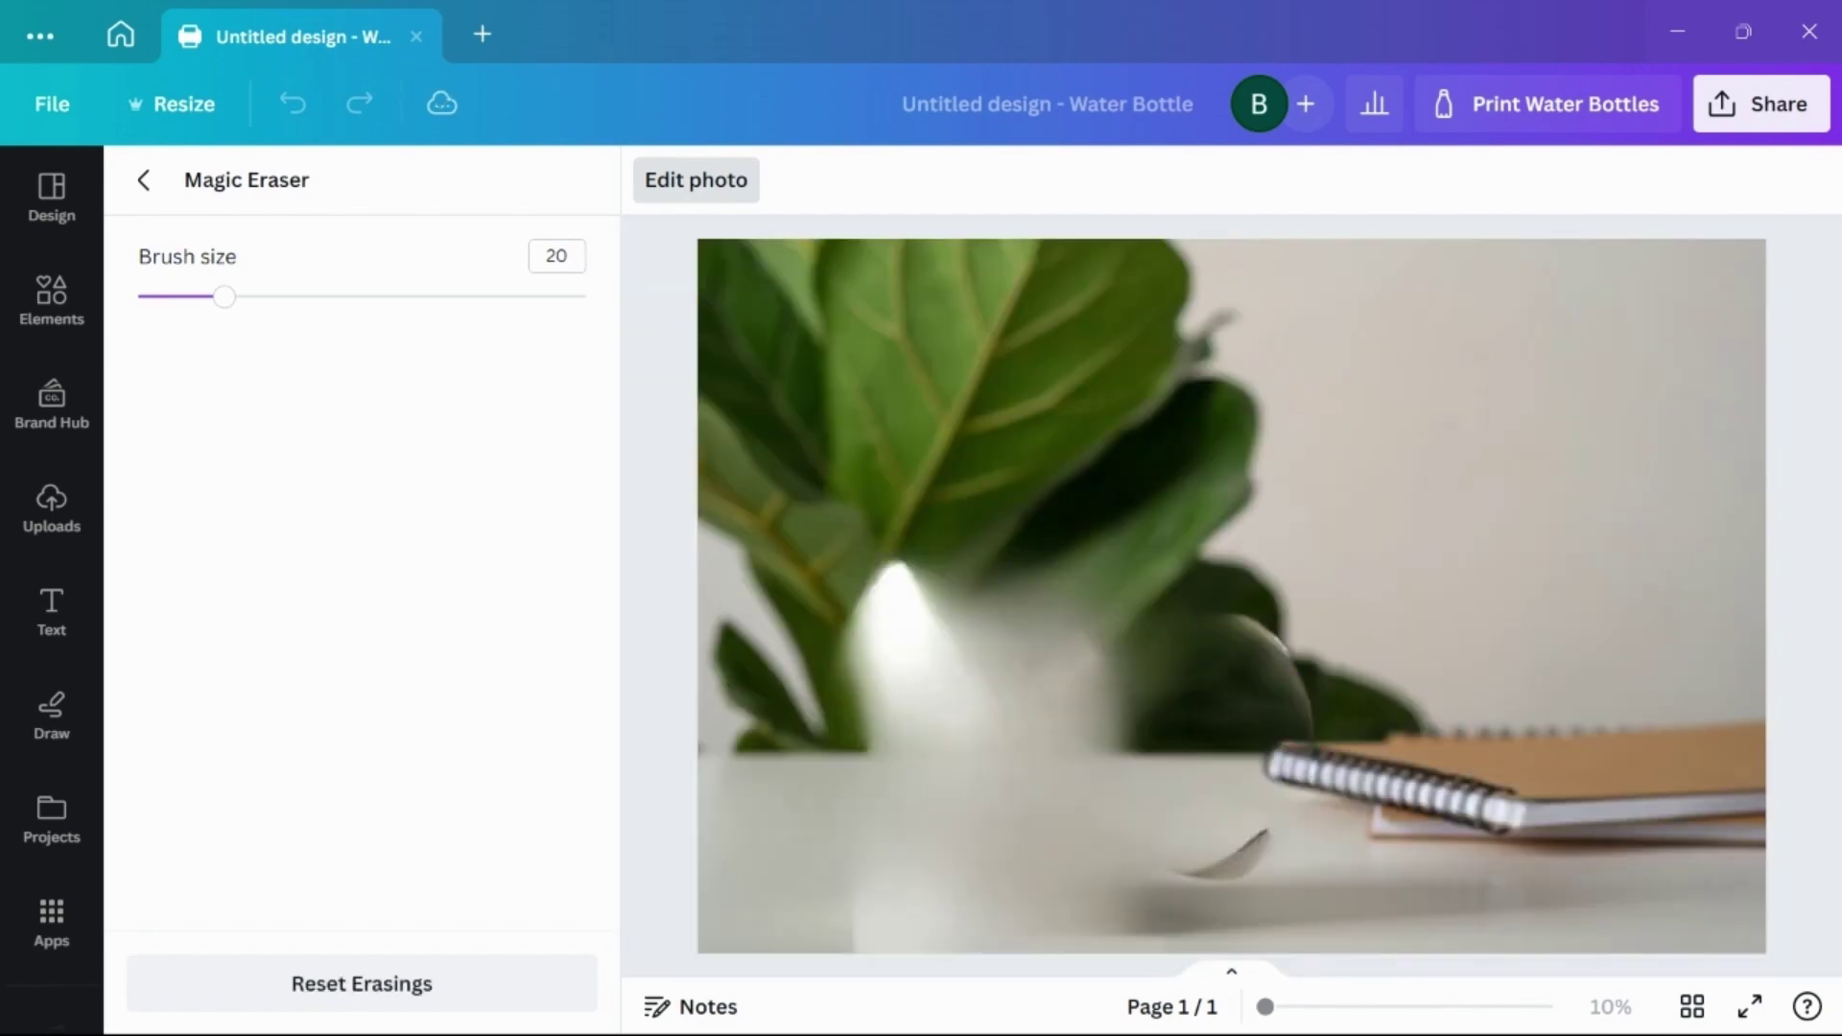
pyautogui.click(1230, 964)
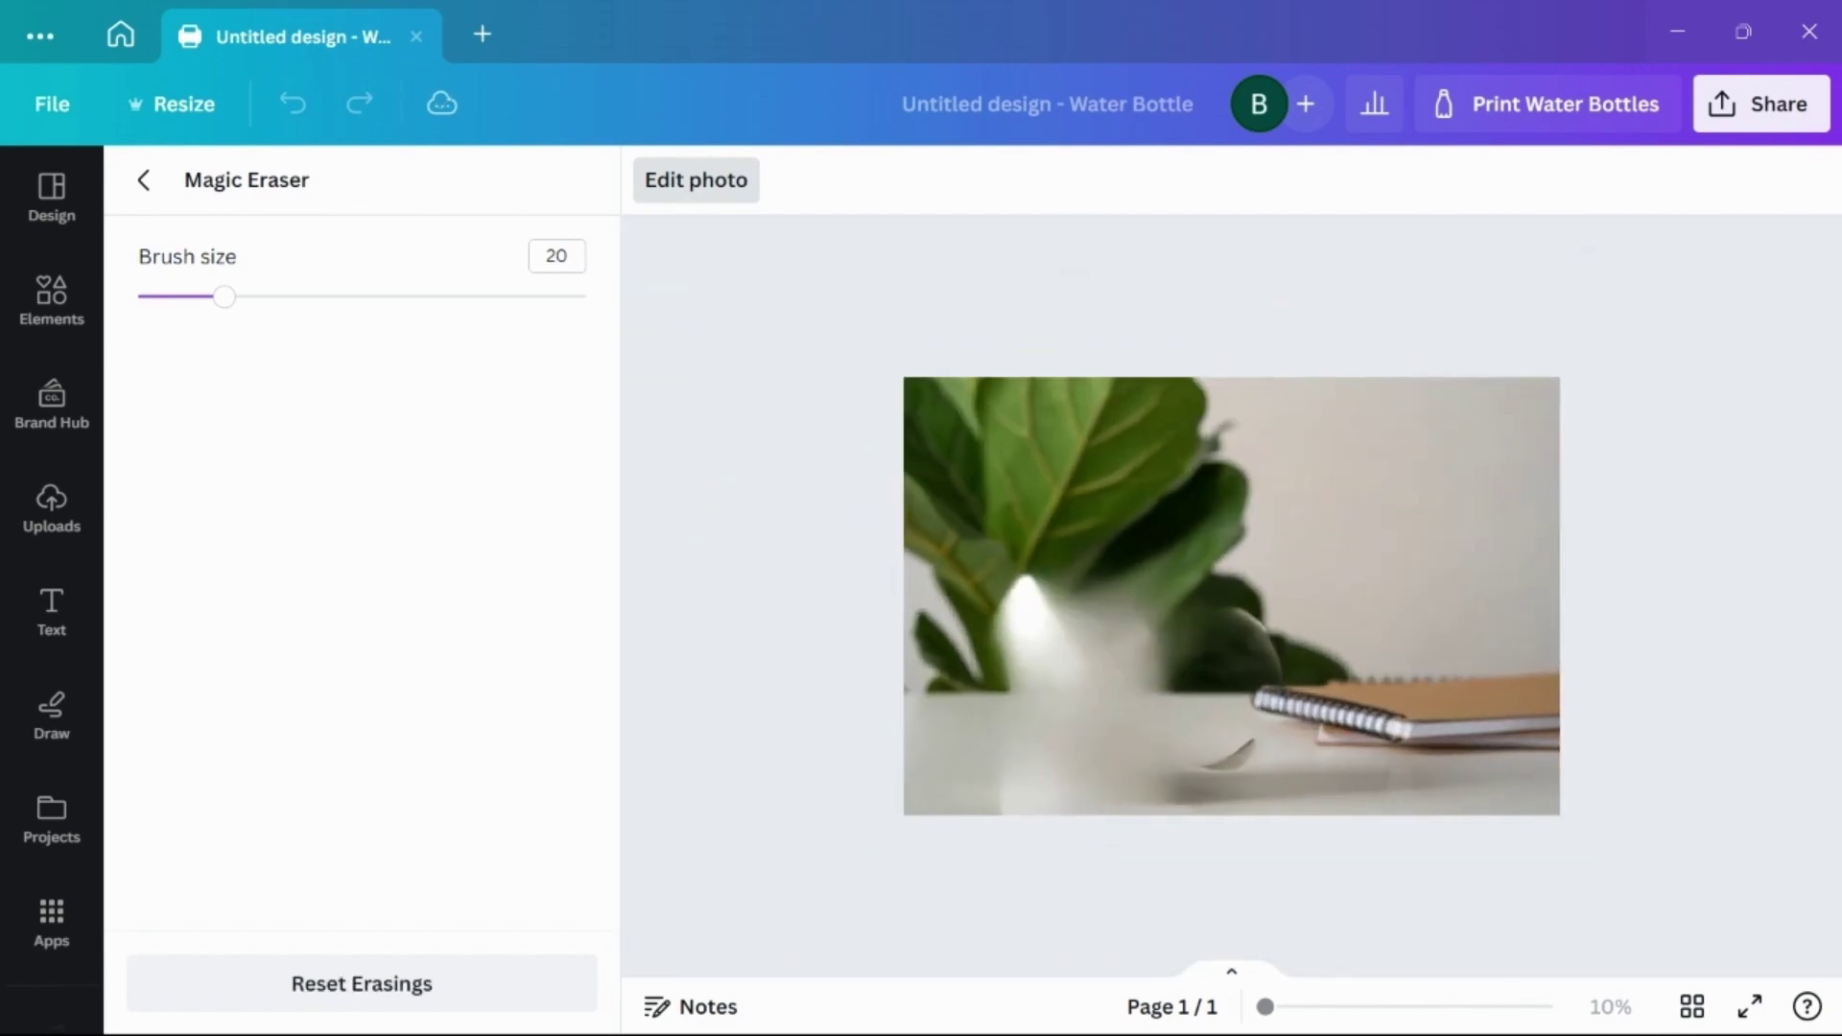
# Copy the tumbler mockup from Printify and add it to the Canva design.
pyautogui.moveTo(1231, 1012)
pyautogui.moveTo(890, 1002)
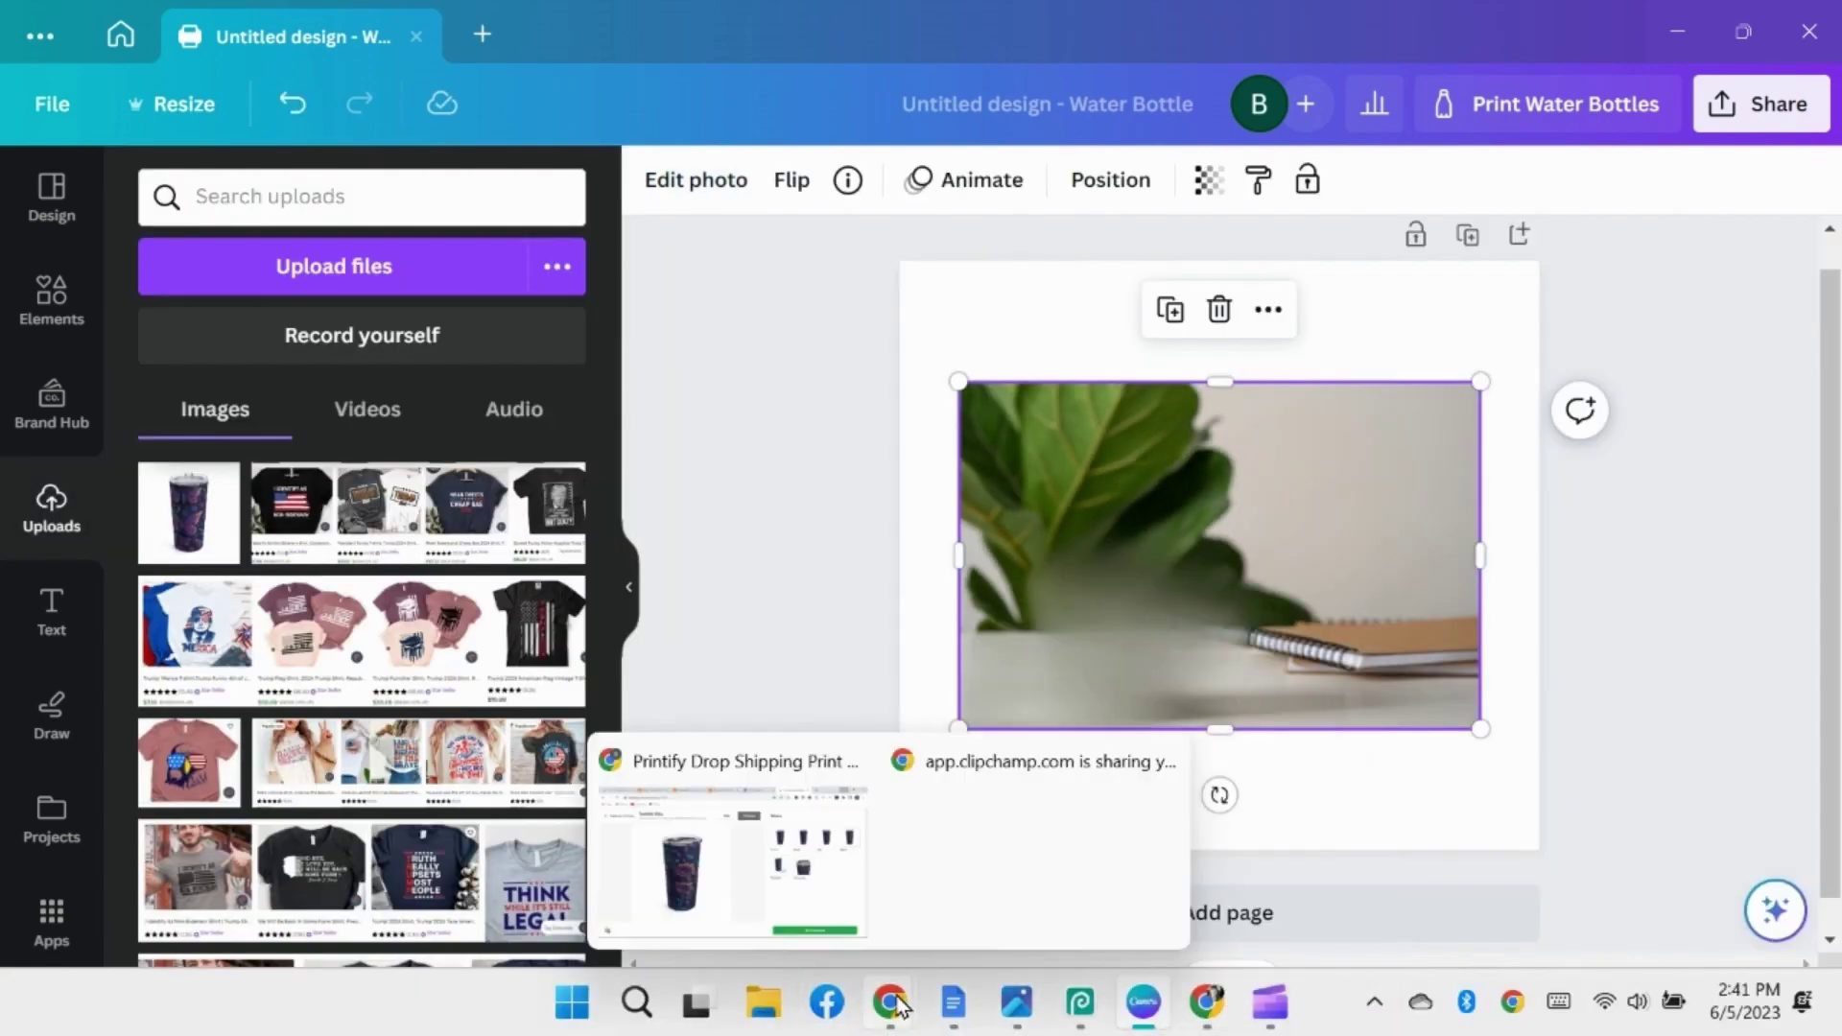
pyautogui.click(740, 868)
pyautogui.rightClick(764, 514)
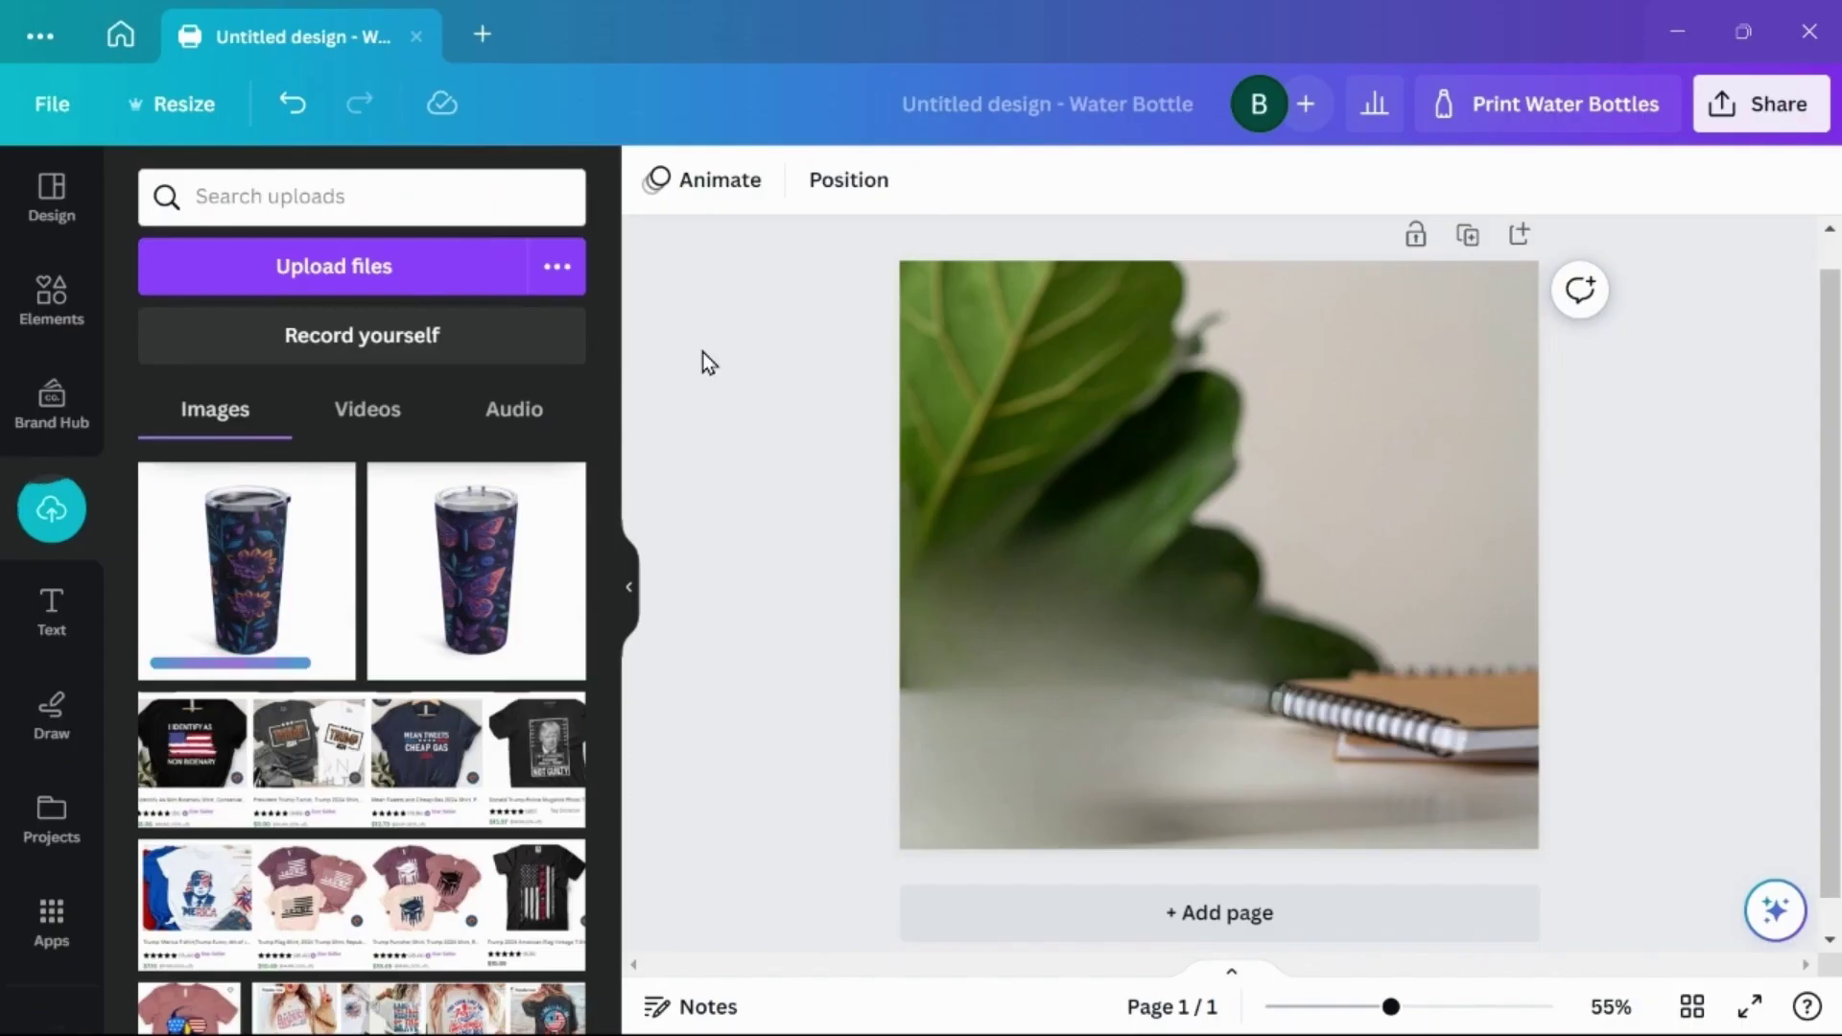
pyautogui.click(280, 595)
# Remove the tumbler's background, enlarge it, and center it in front of the plant.
pyautogui.click(712, 185)
pyautogui.click(207, 398)
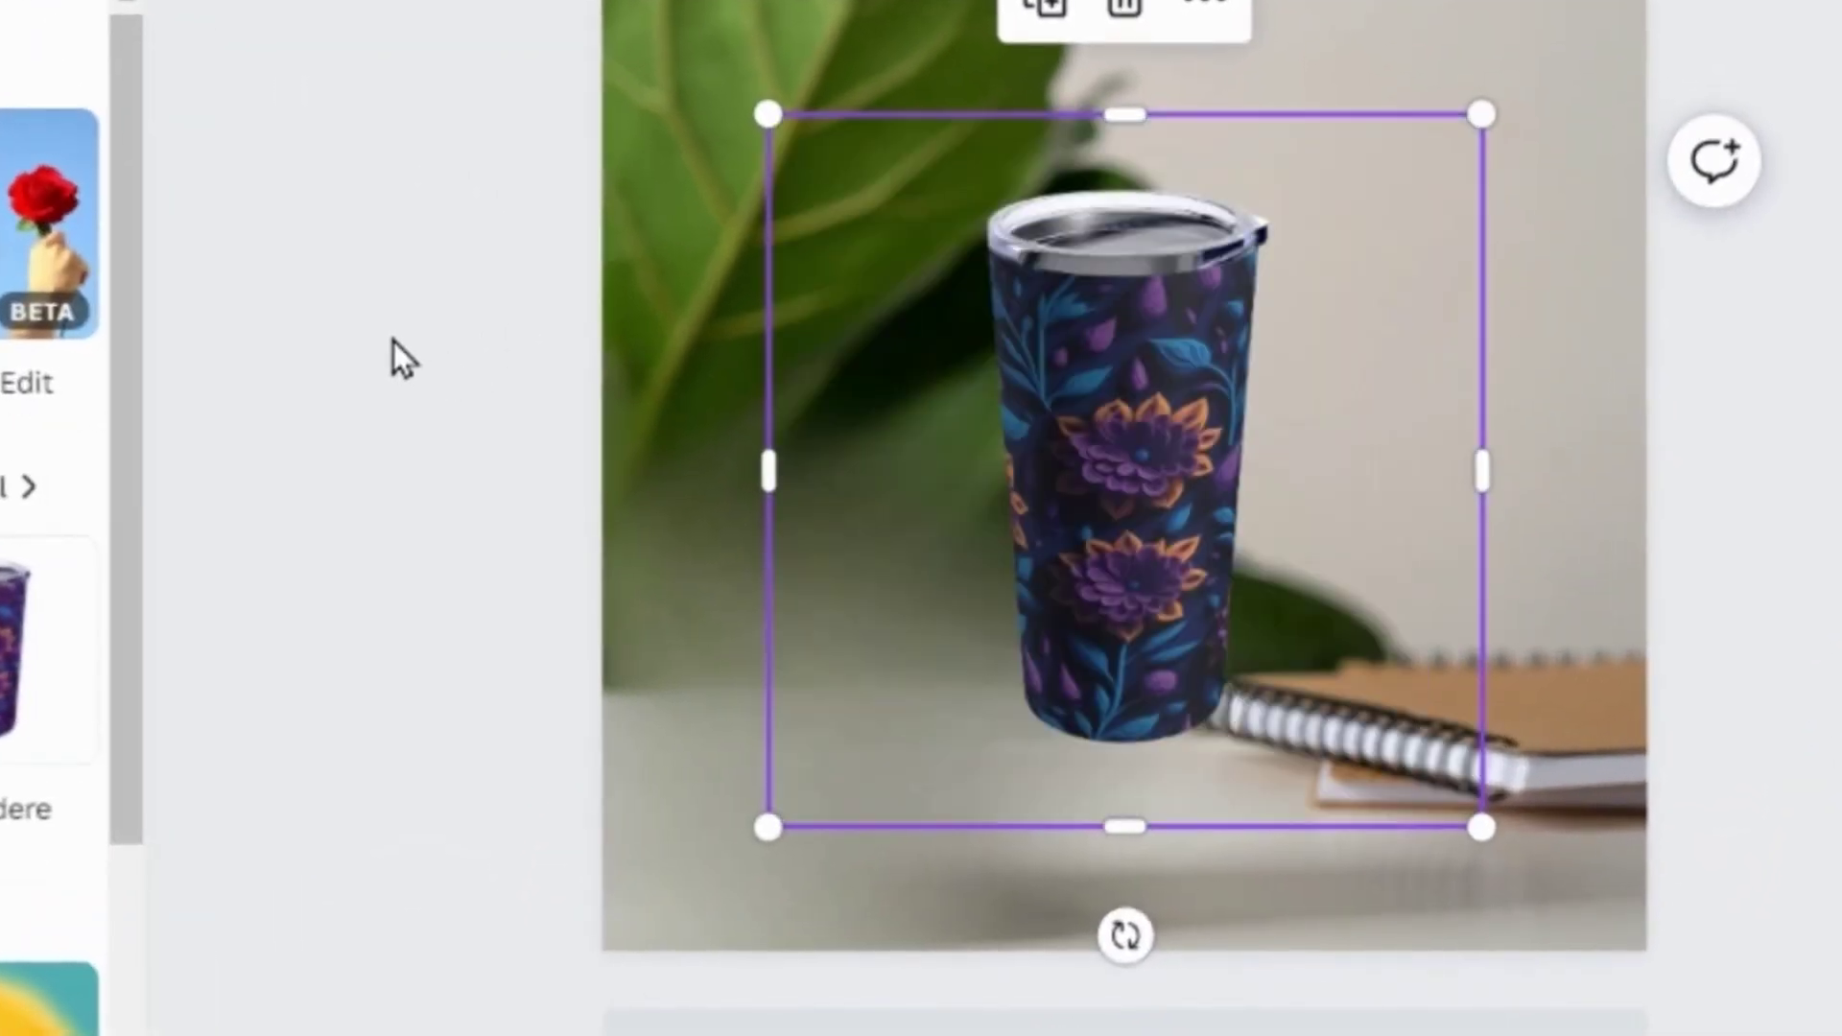
pyautogui.moveTo(1125, 431); pyautogui.dragTo(974, 629)
pyautogui.moveTo(624, 329); pyautogui.dragTo(354, 20)
pyautogui.moveTo(817, 418); pyautogui.dragTo(896, 456)
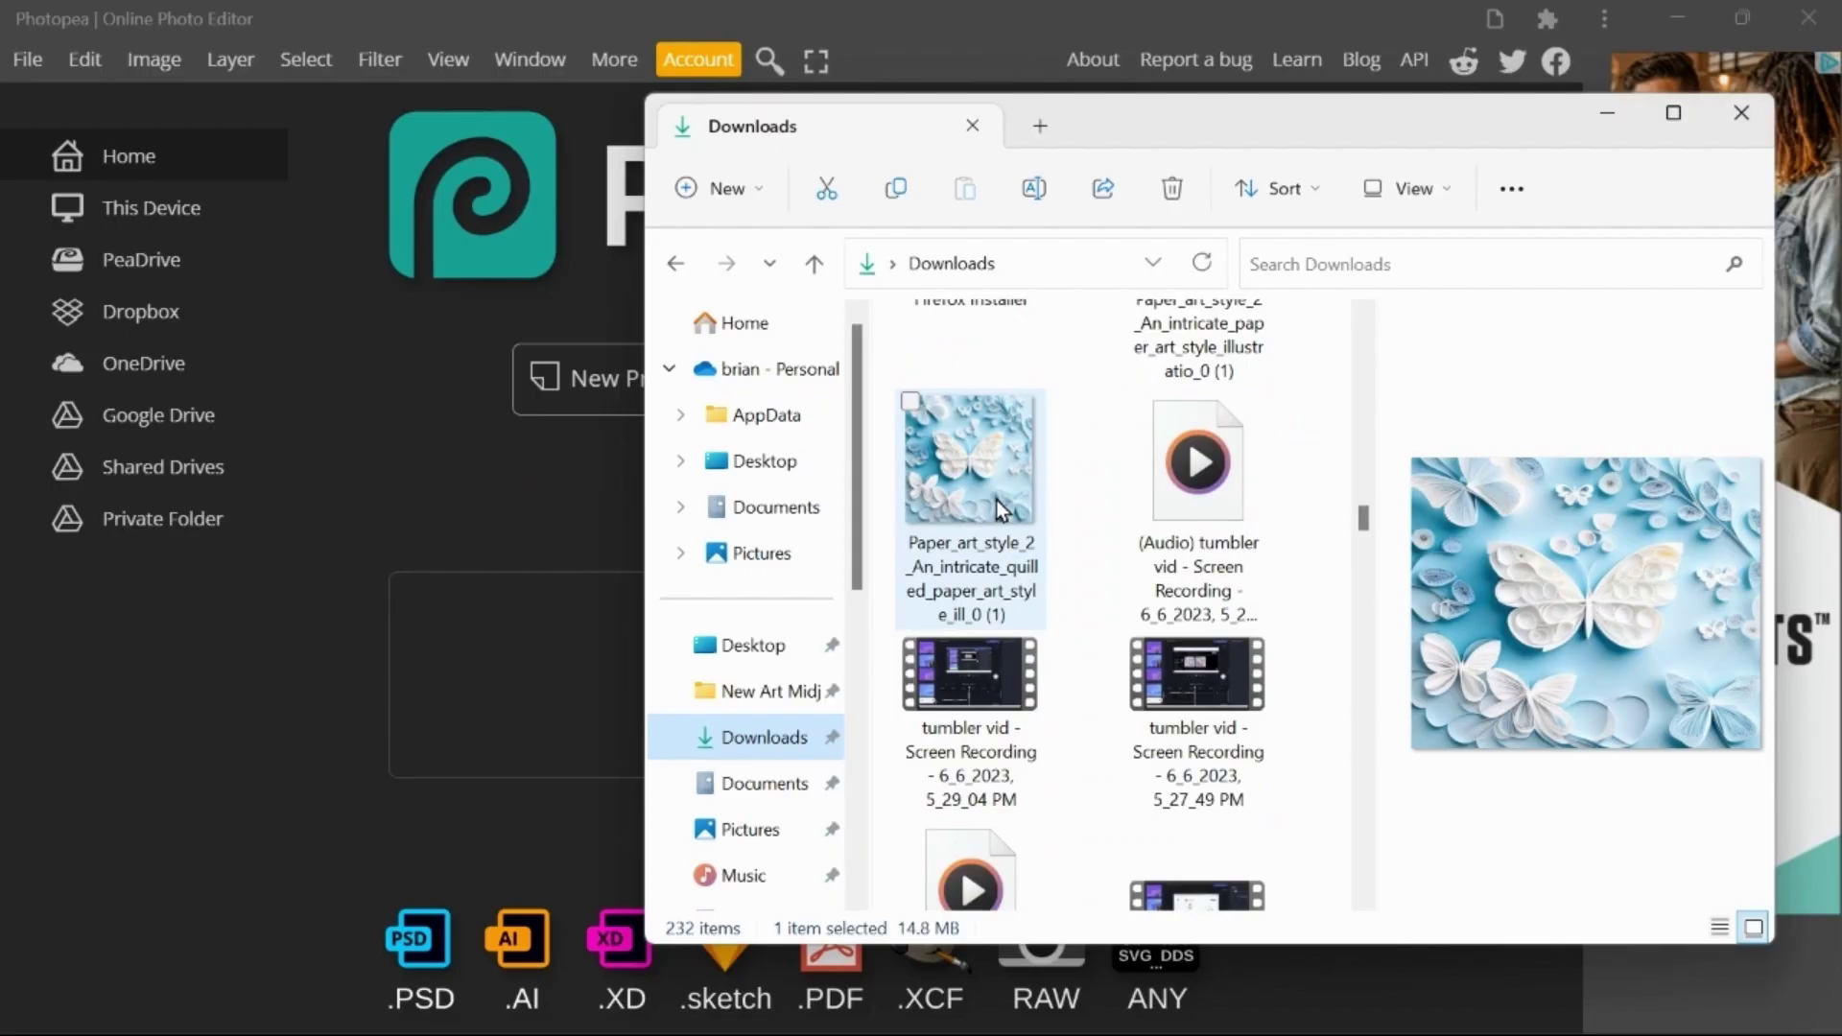
# Open the blue paper-art butterfly image in Photopea and set its resolution to 300 DPI.
pyautogui.moveTo(996, 498); pyautogui.dragTo(538, 740)
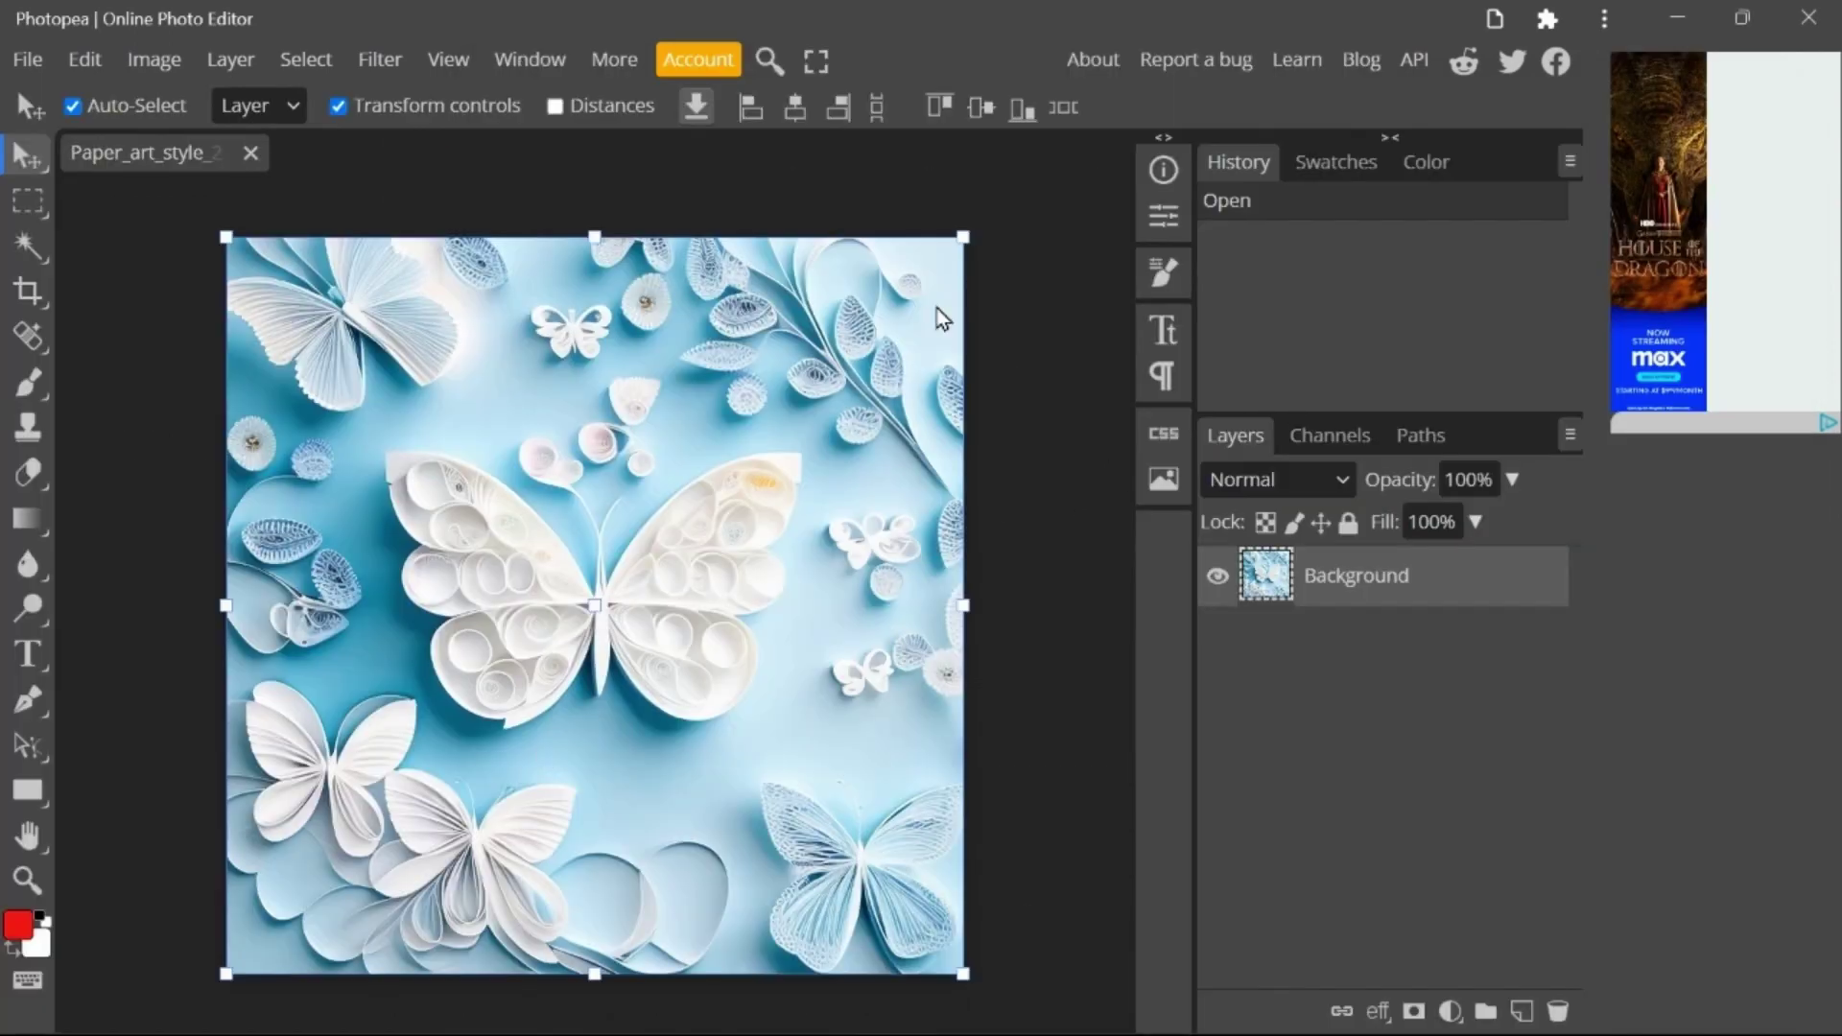
pyautogui.click(153, 65)
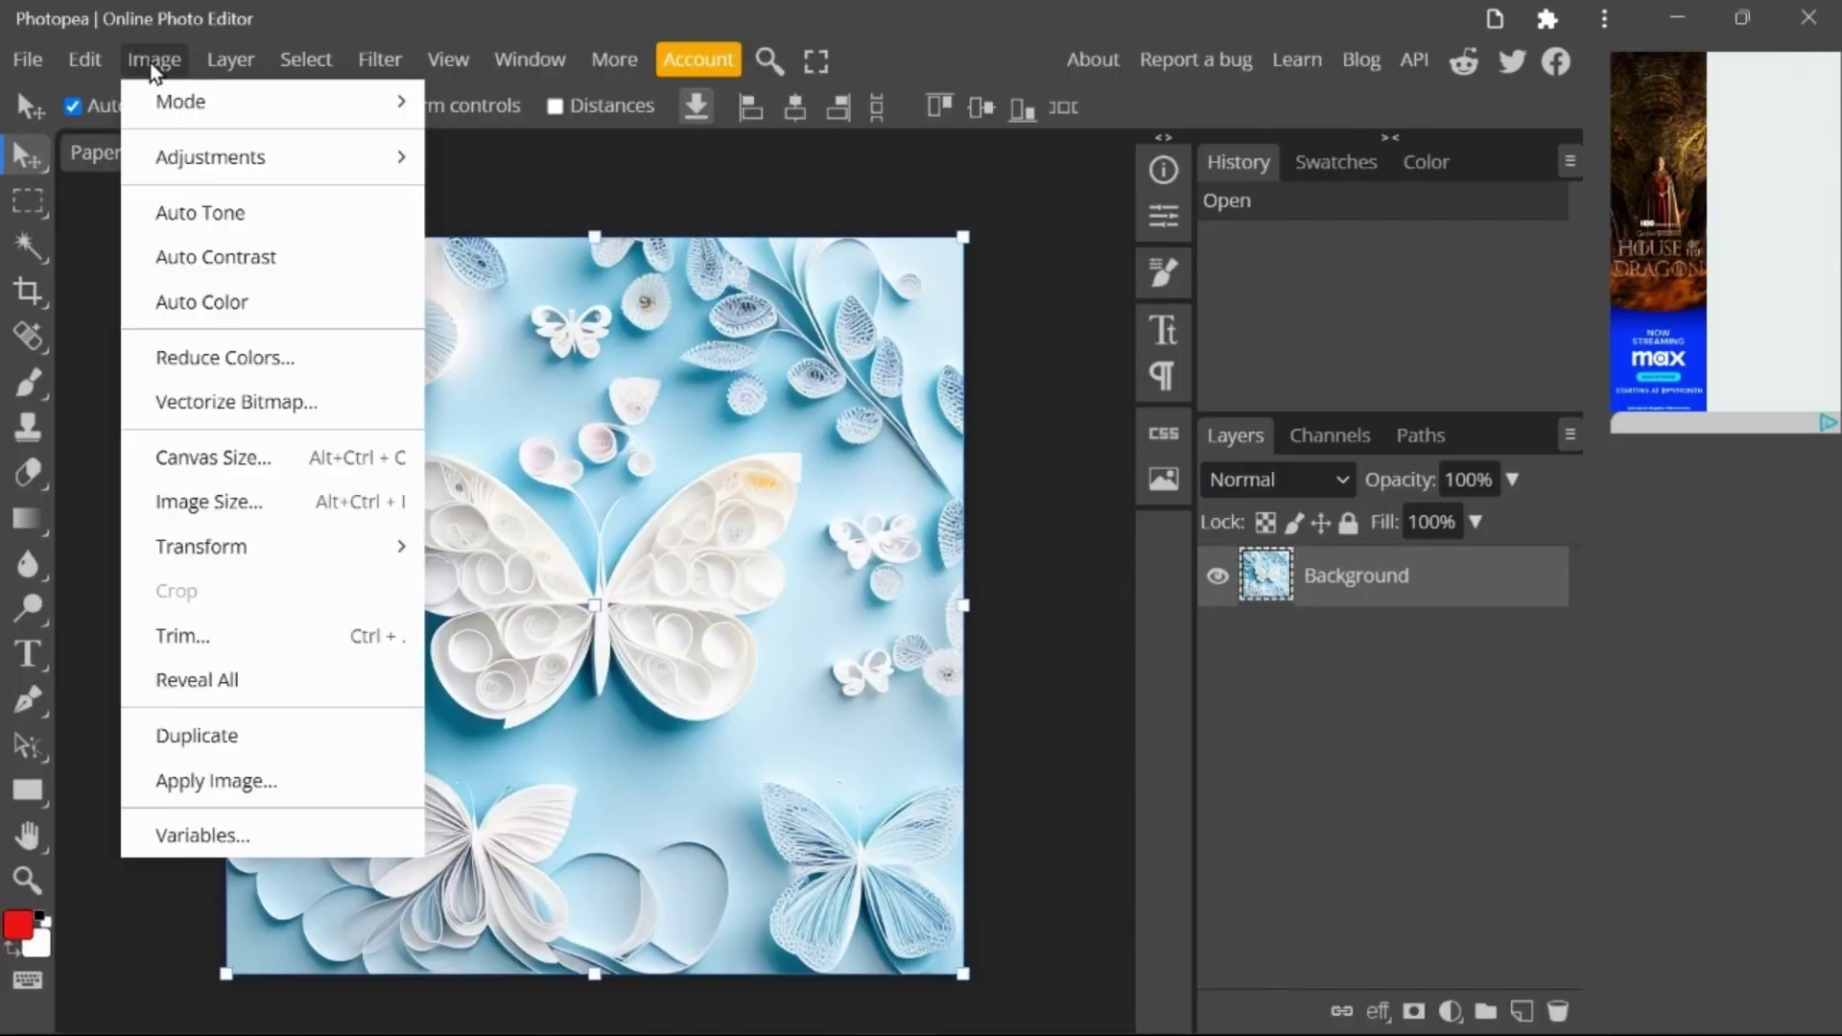
pyautogui.click(208, 501)
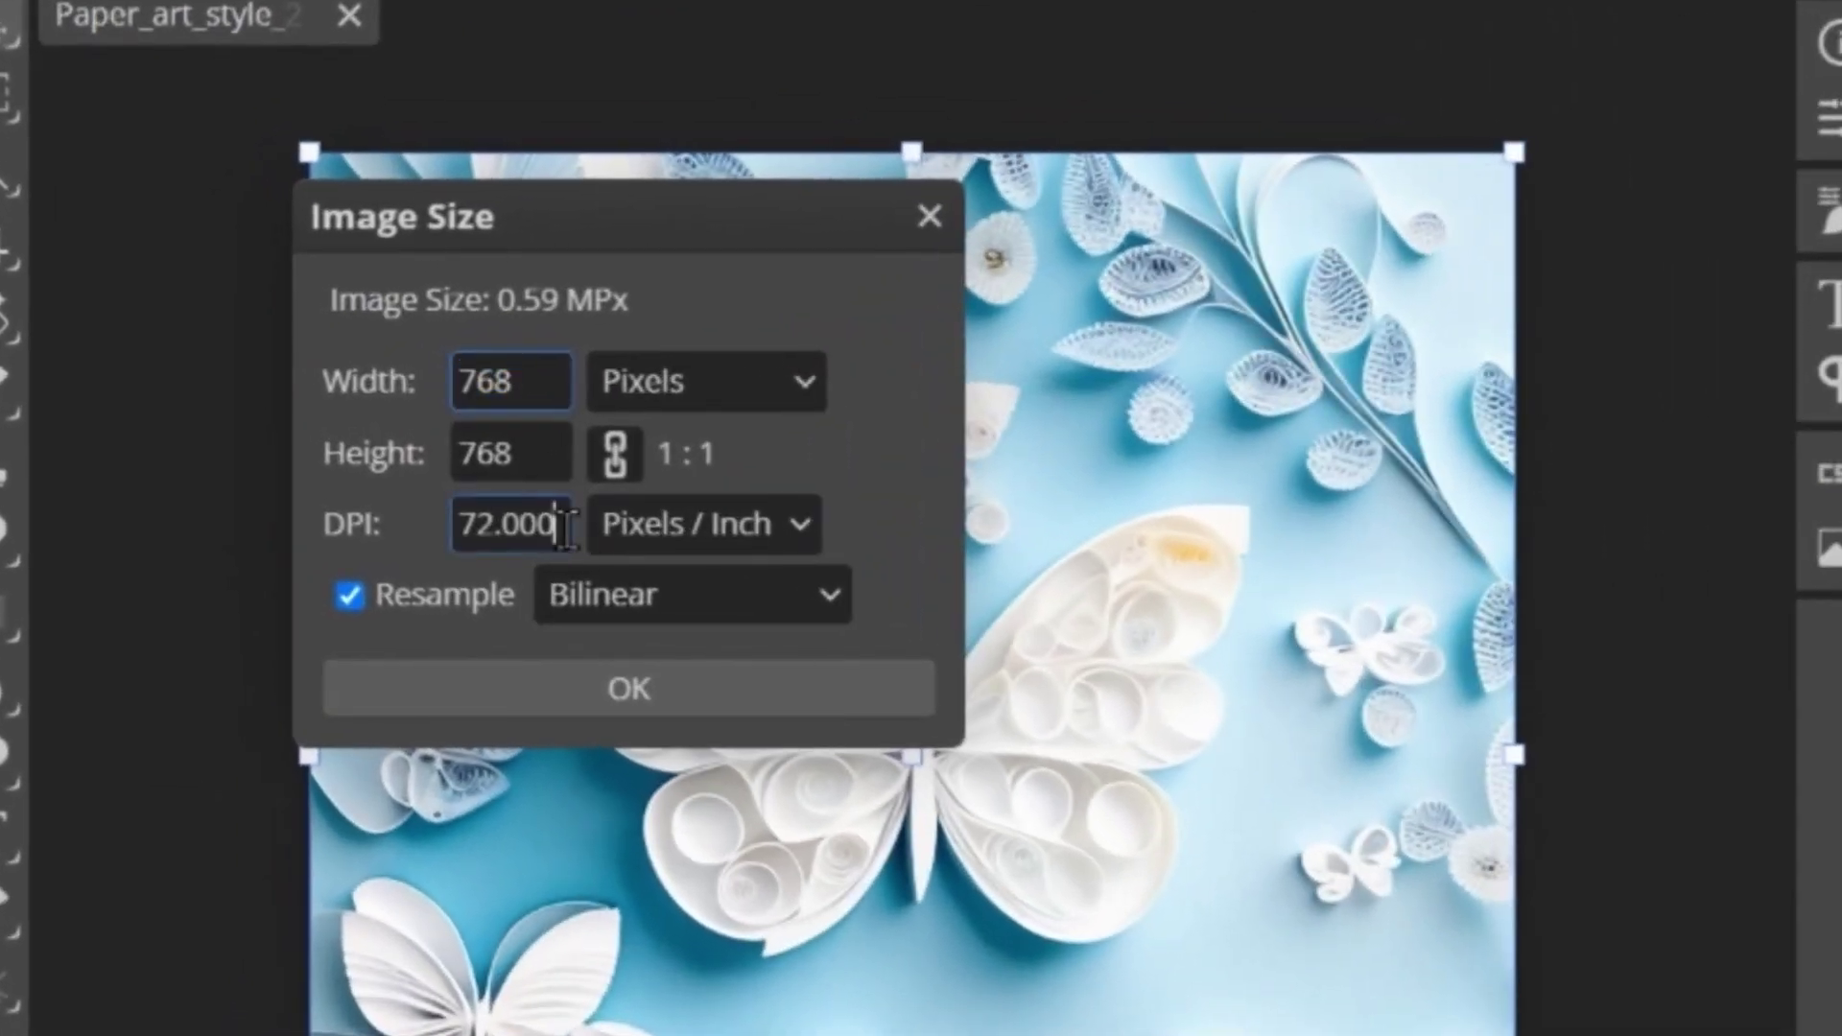
pyautogui.doubleClick(565, 527)
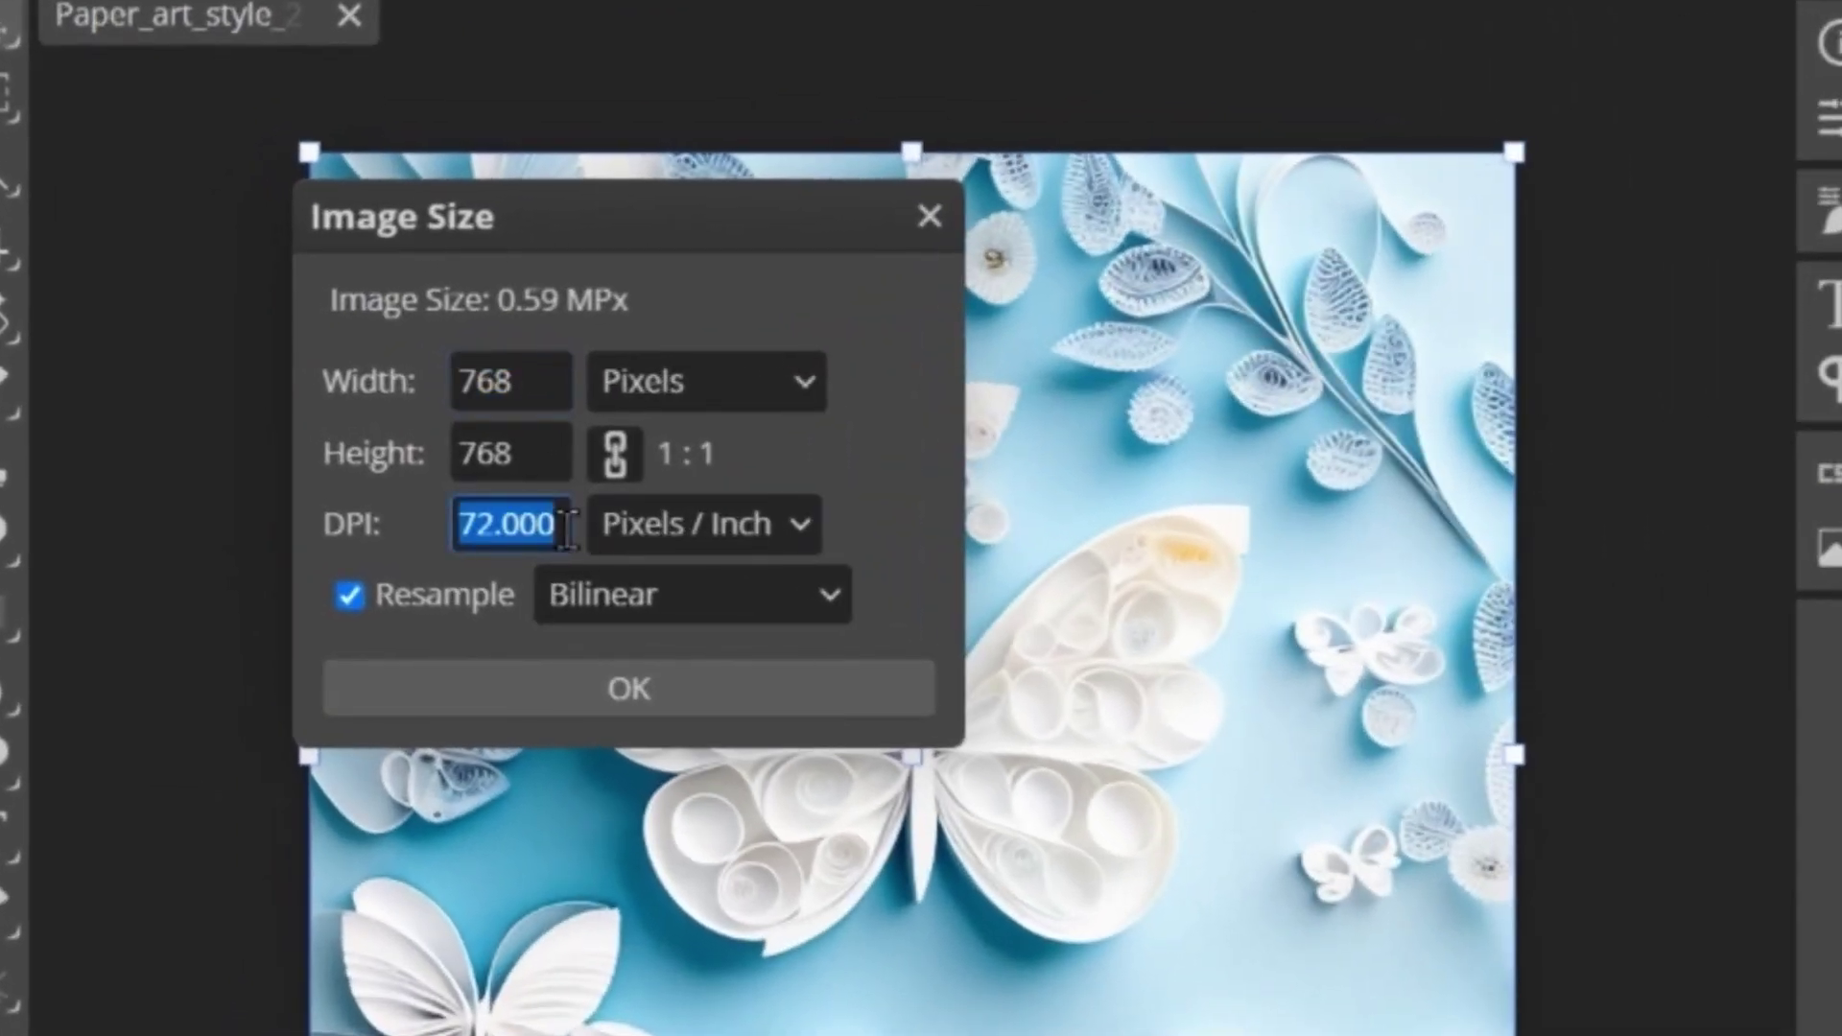
pyautogui.write('32')
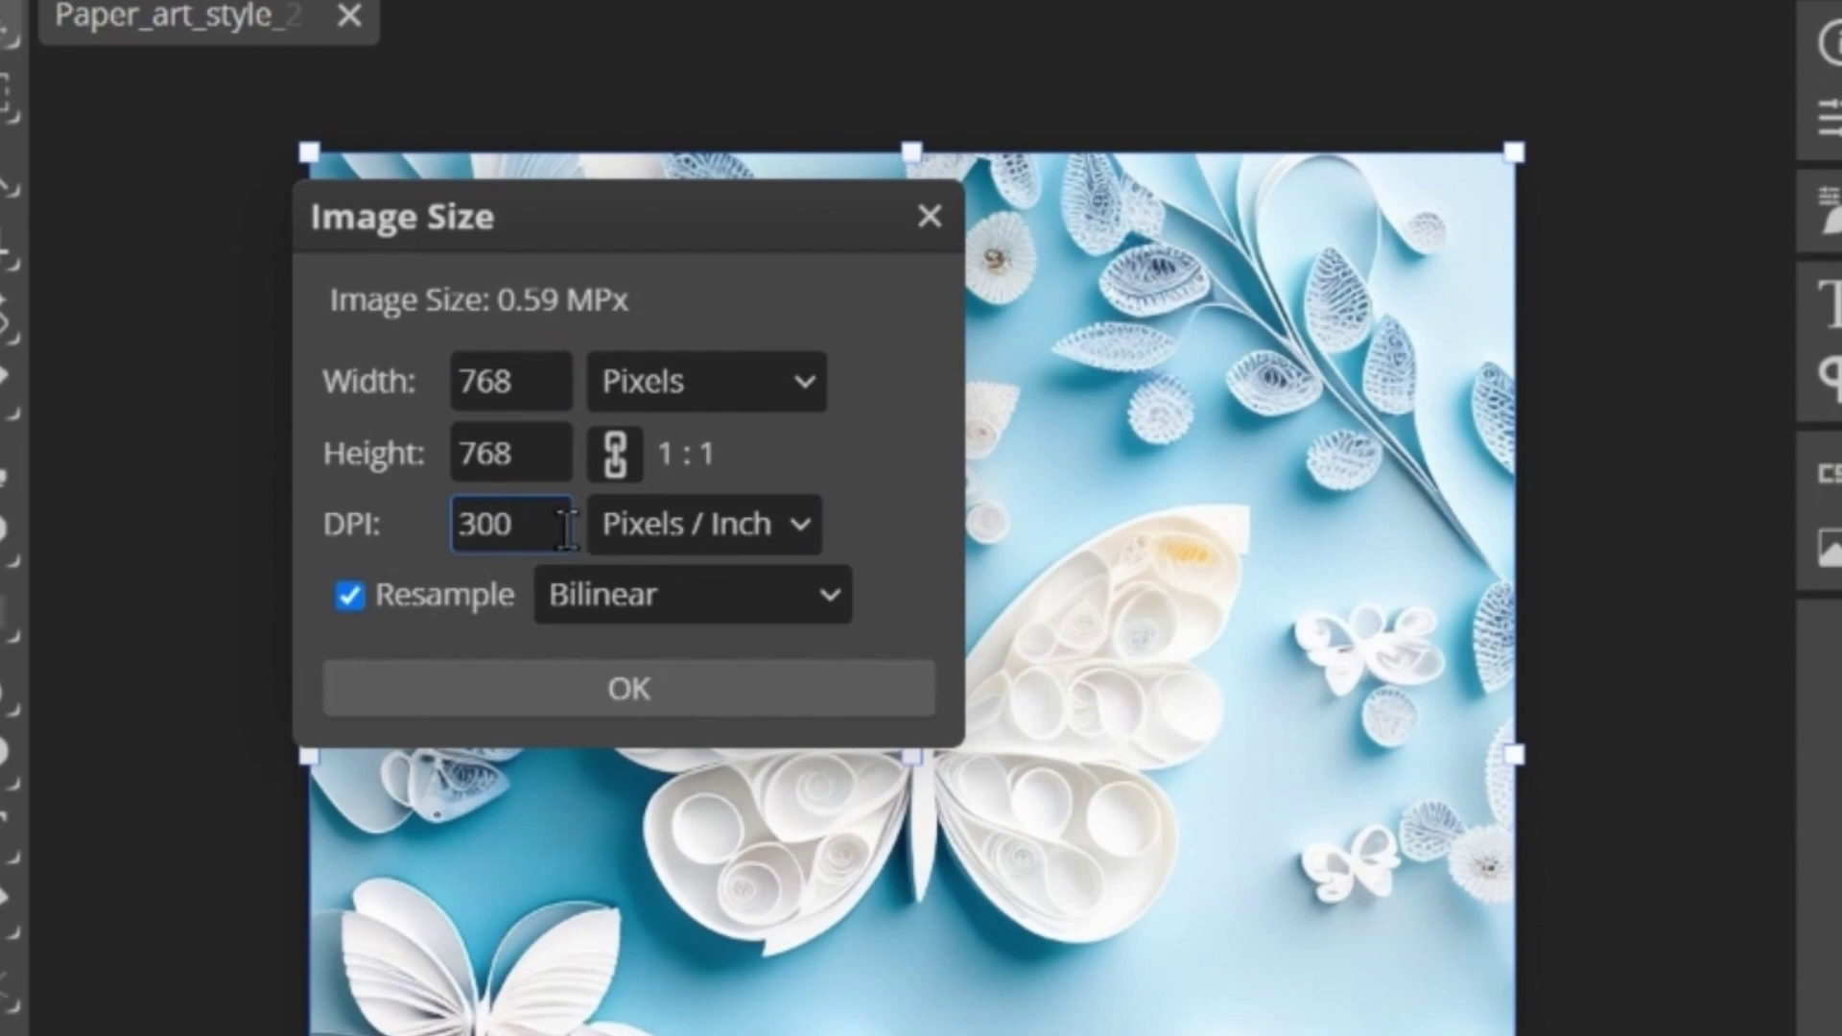
pyautogui.write('00')
pyautogui.press('Return')
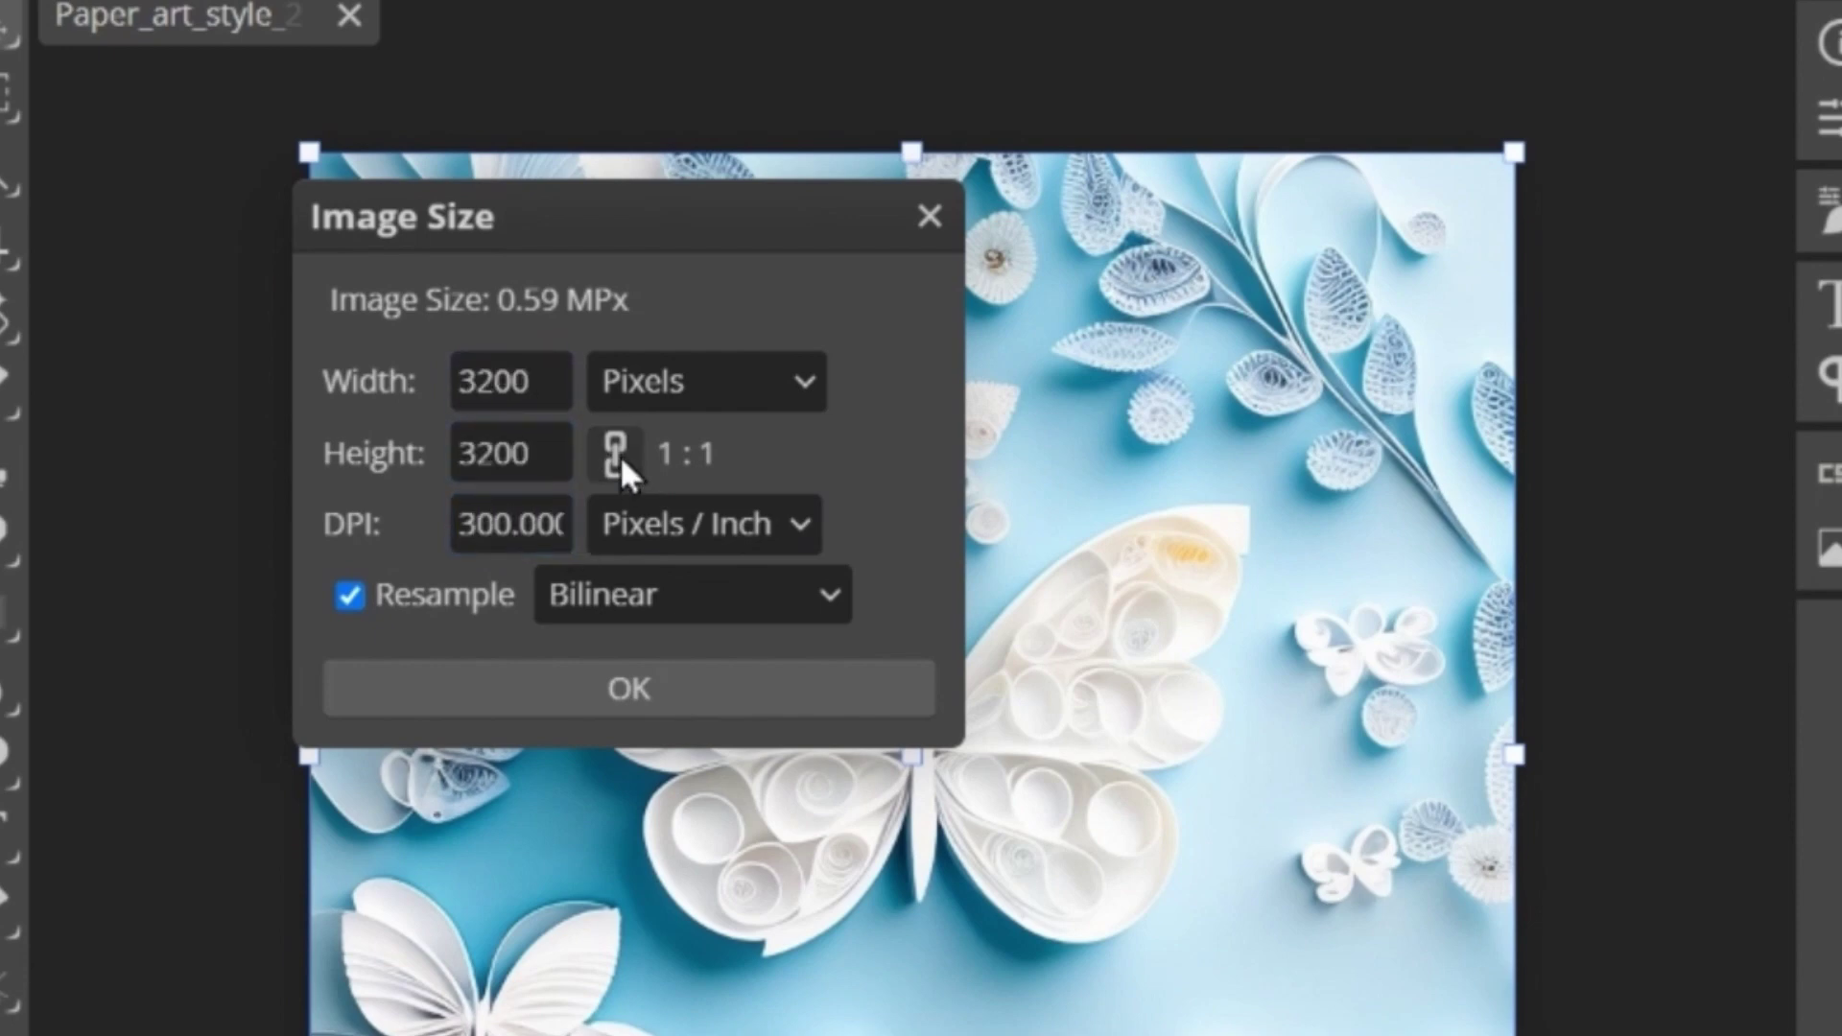
# Resize the image to 9.30 × 8.2 inches and export it as a PNG.
pyautogui.click(726, 382)
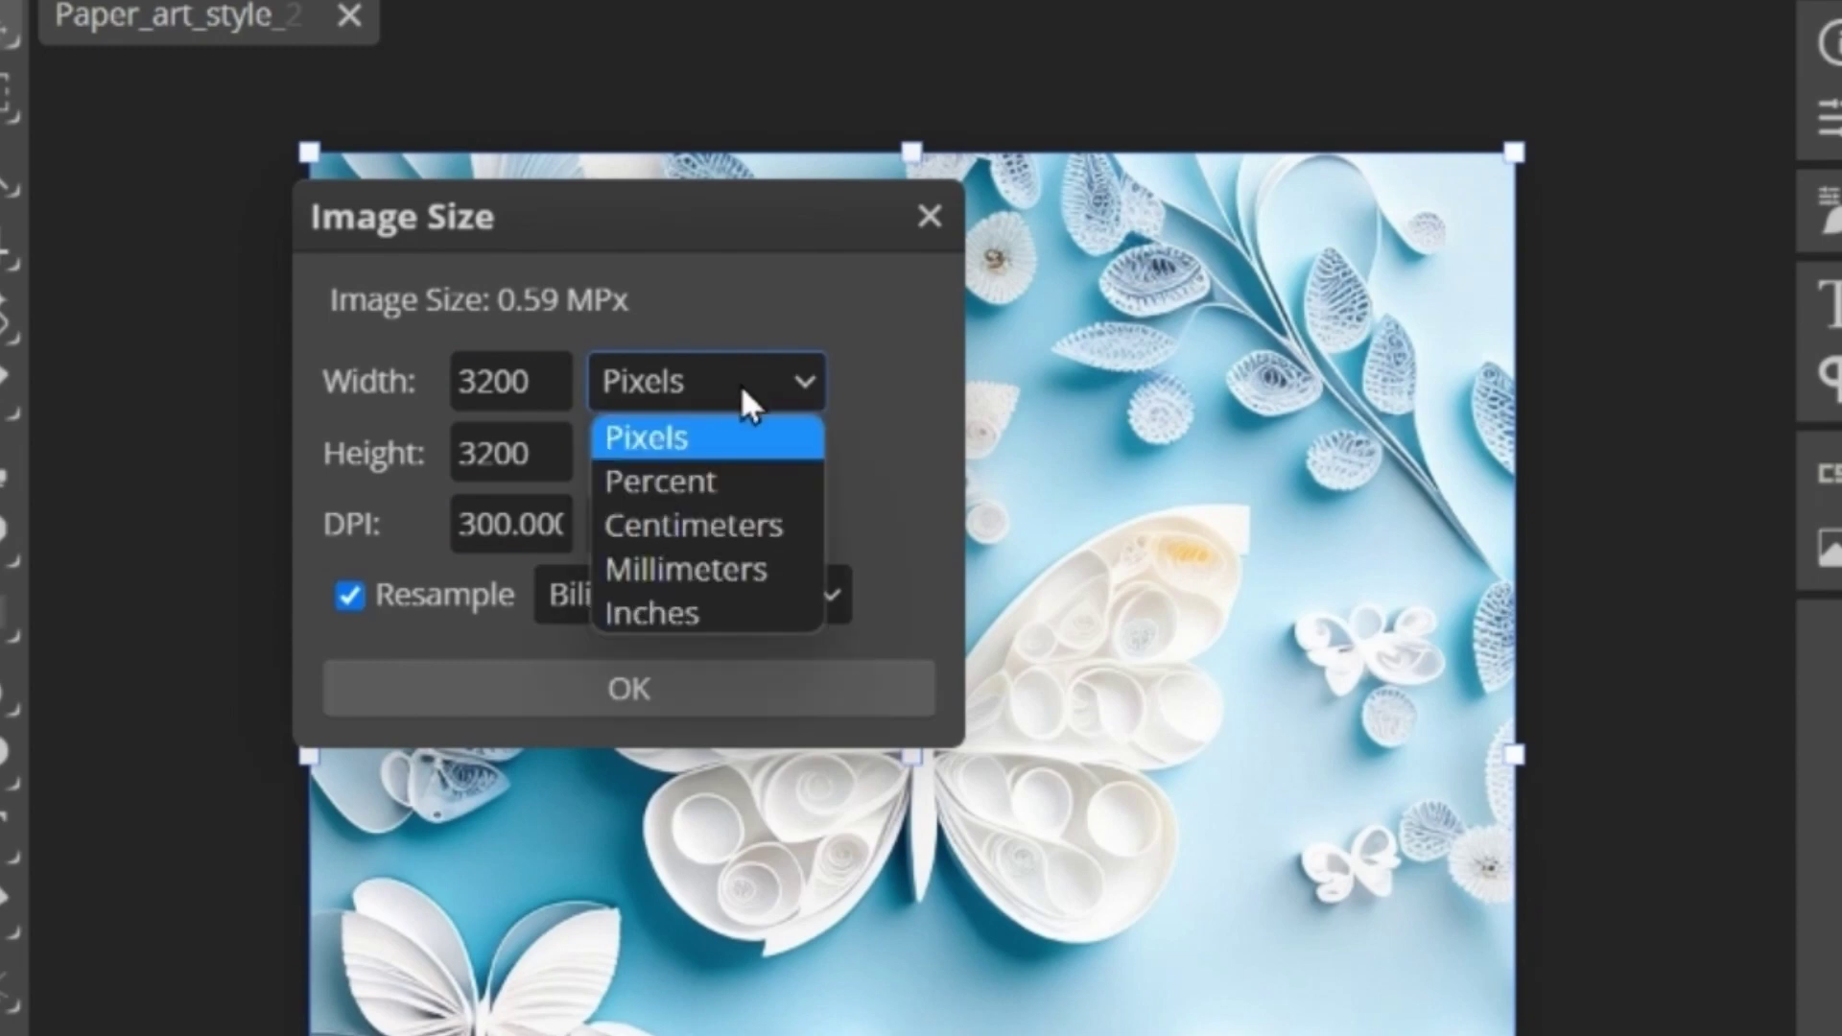
pyautogui.click(683, 614)
pyautogui.click(545, 381)
pyautogui.write('9')
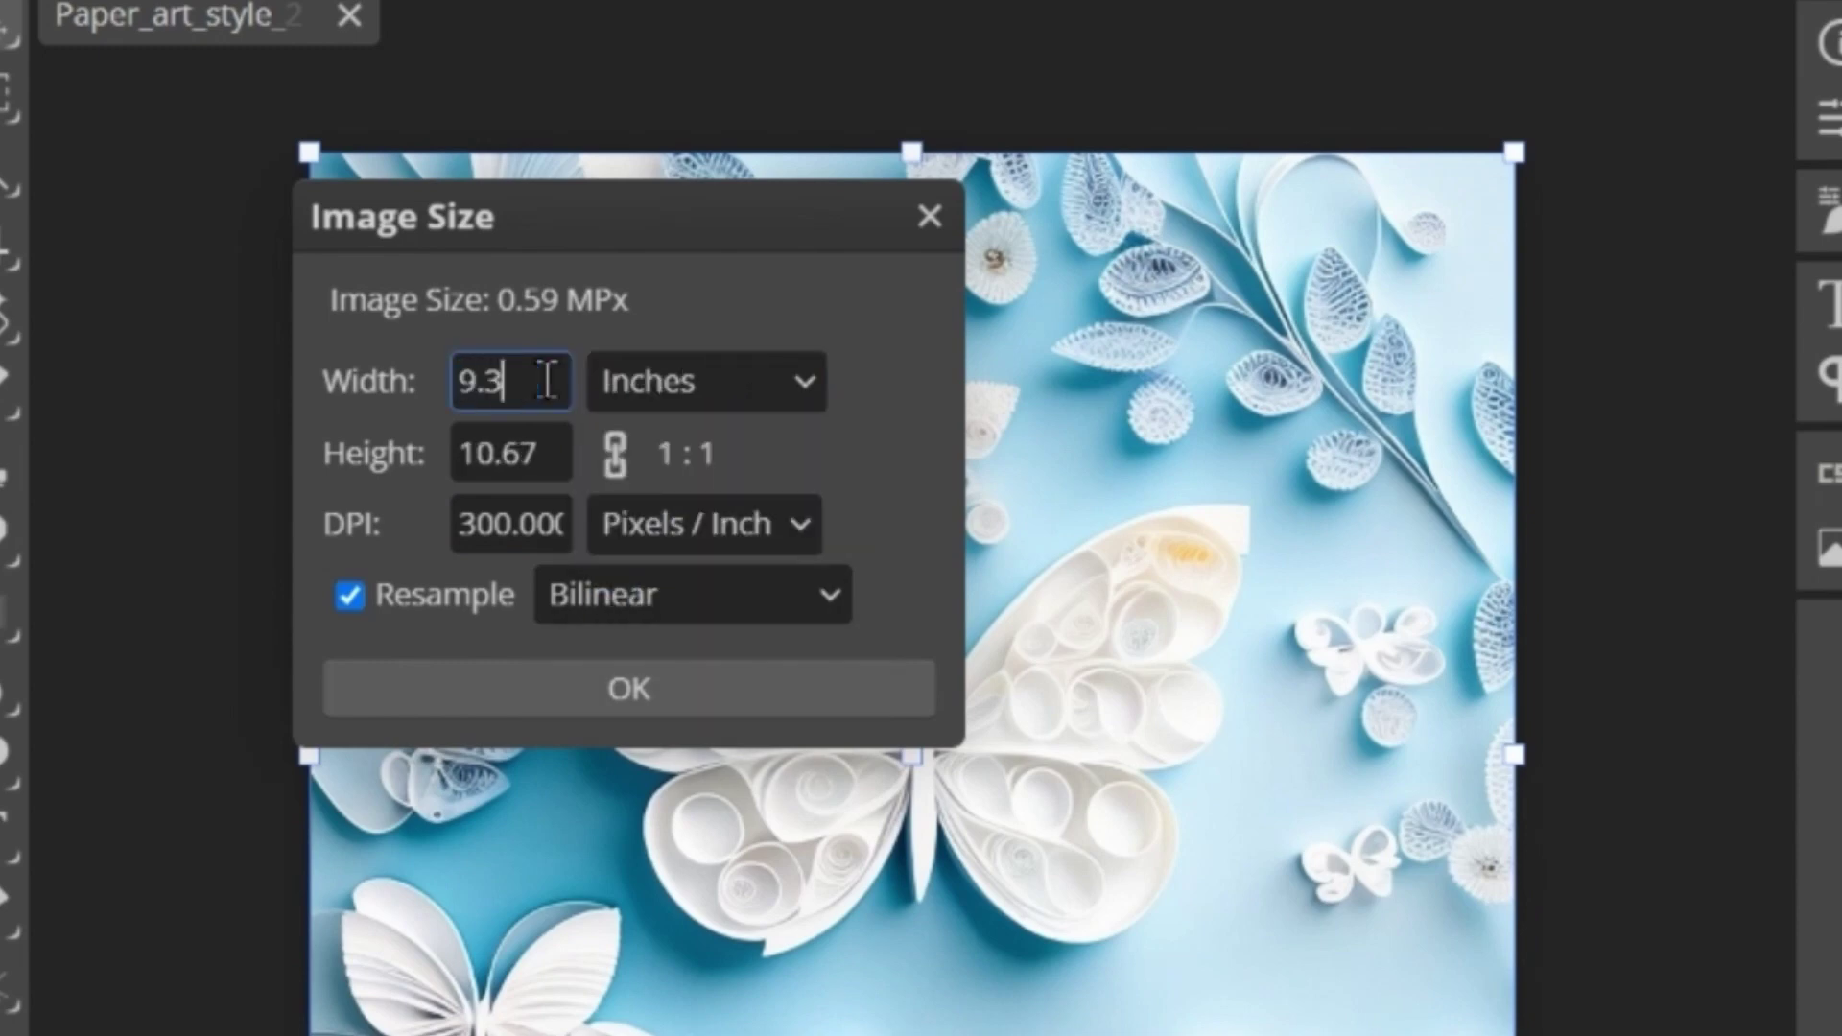
pyautogui.write('.3')
pyautogui.click(549, 468)
pyautogui.write('8.2')
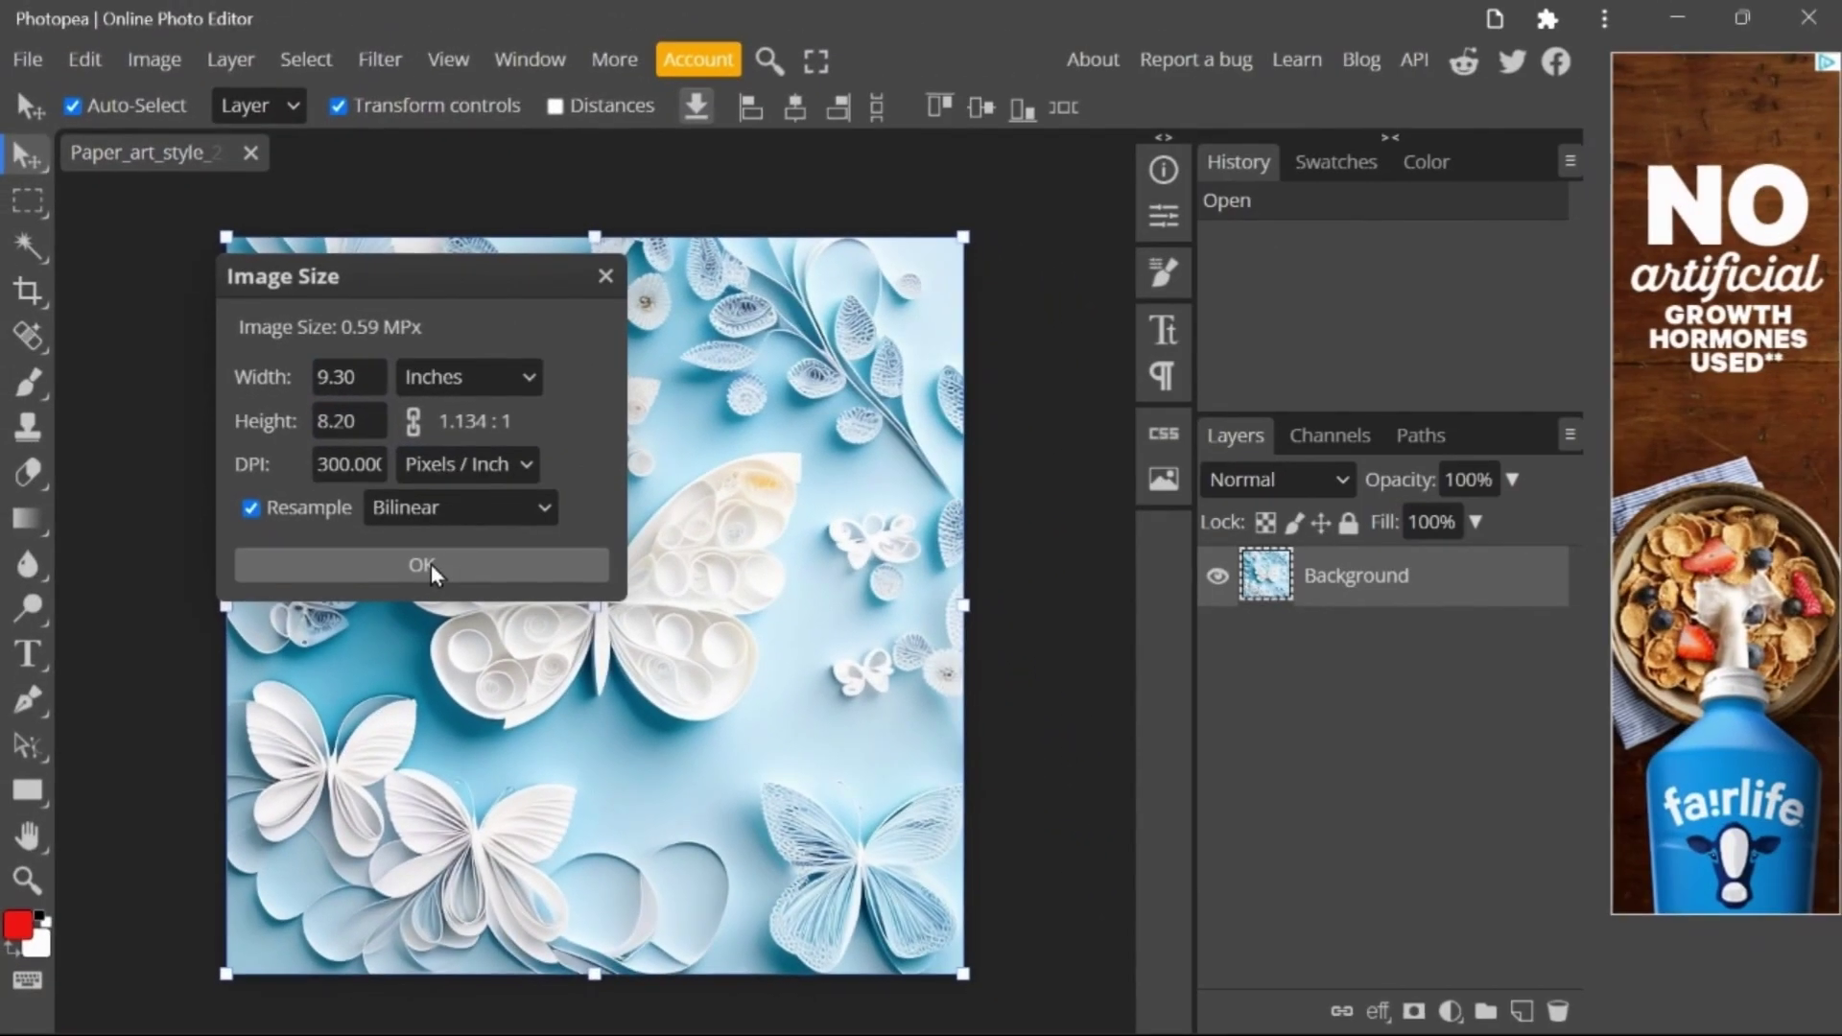
pyautogui.click(630, 689)
pyautogui.hotkey('alt', 'shift', 'ctrl', 's')
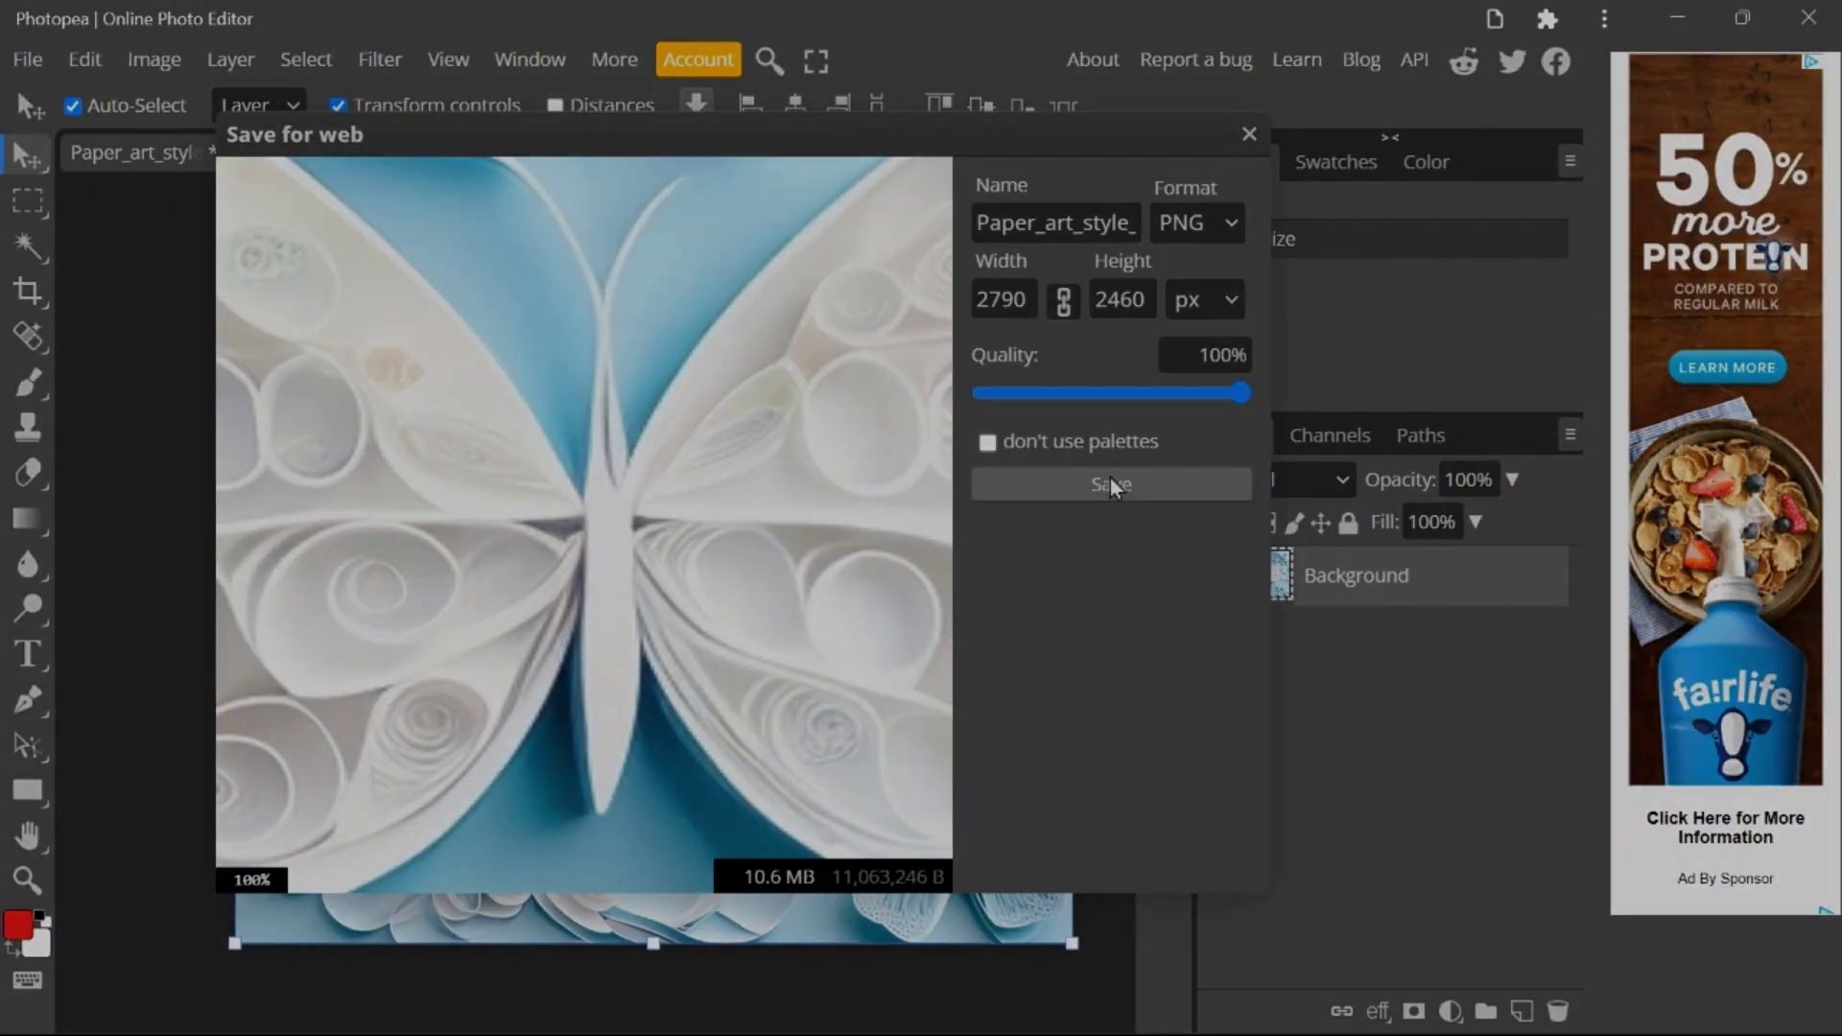
pyautogui.click(1105, 486)
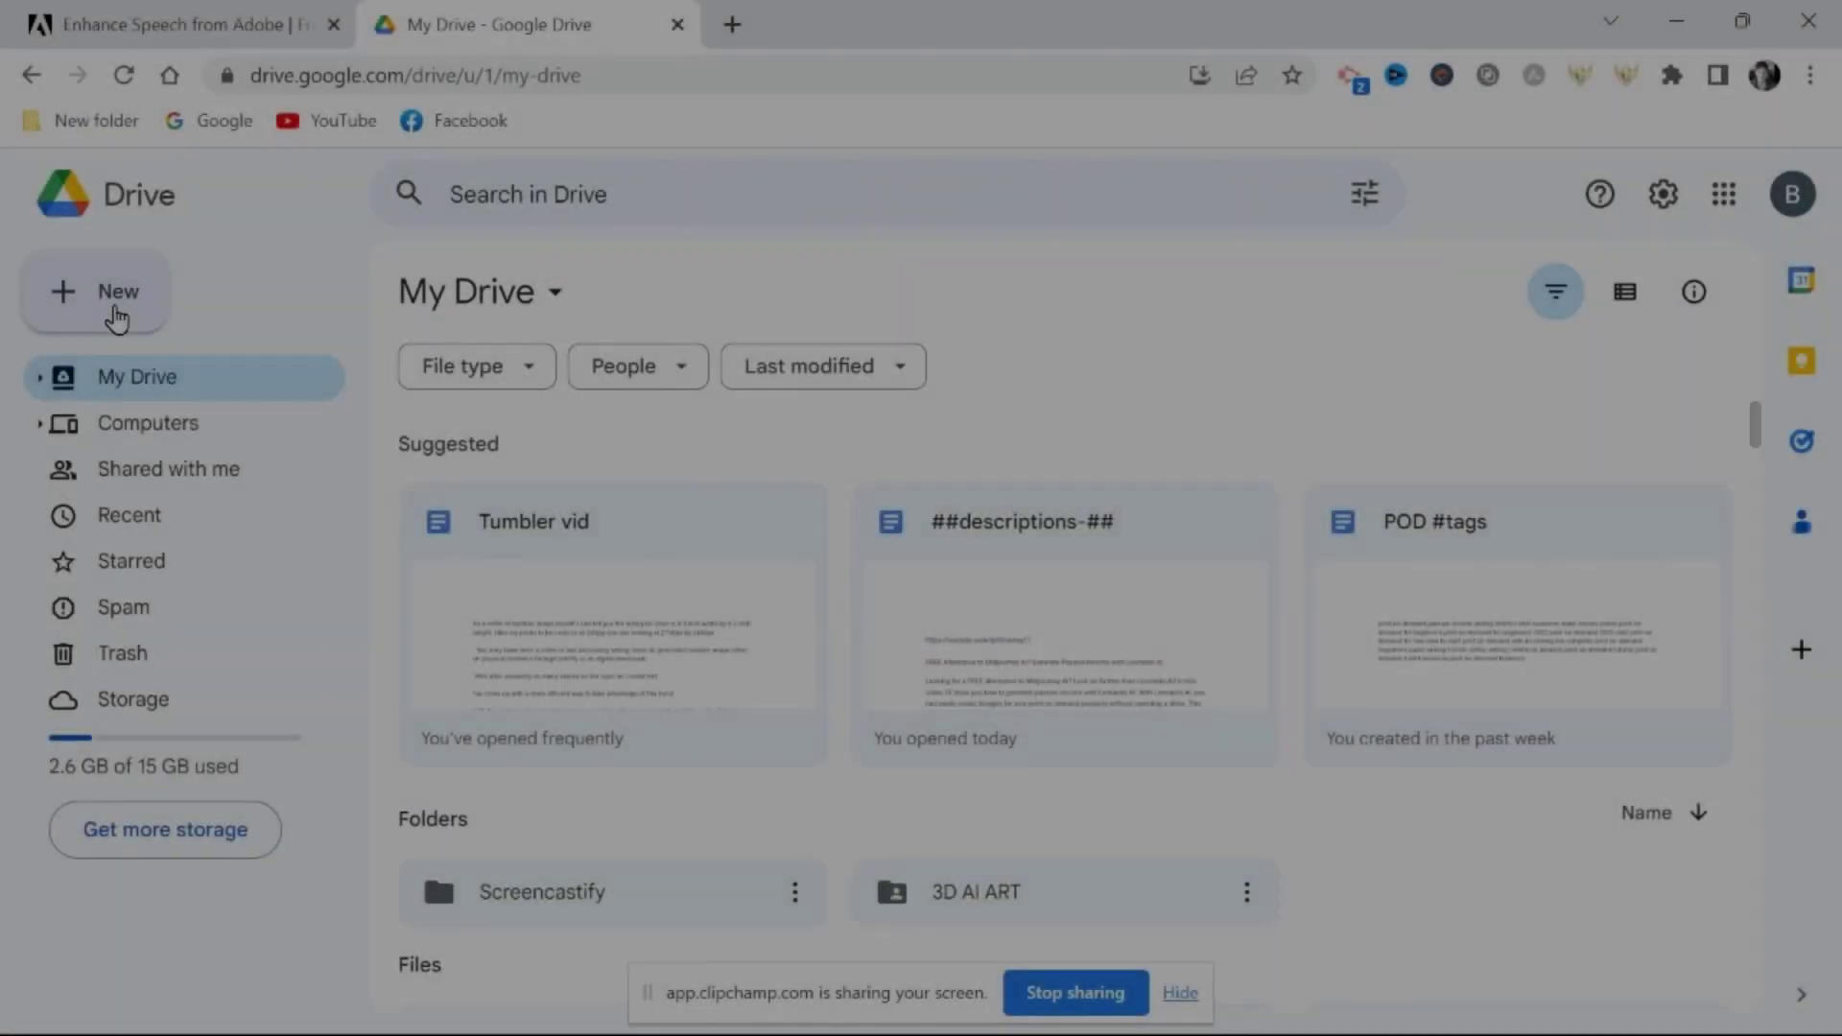
# Create a Drive folder named '3D Tumbler Wraps Access Your Purchase Inside'.
pyautogui.click(111, 317)
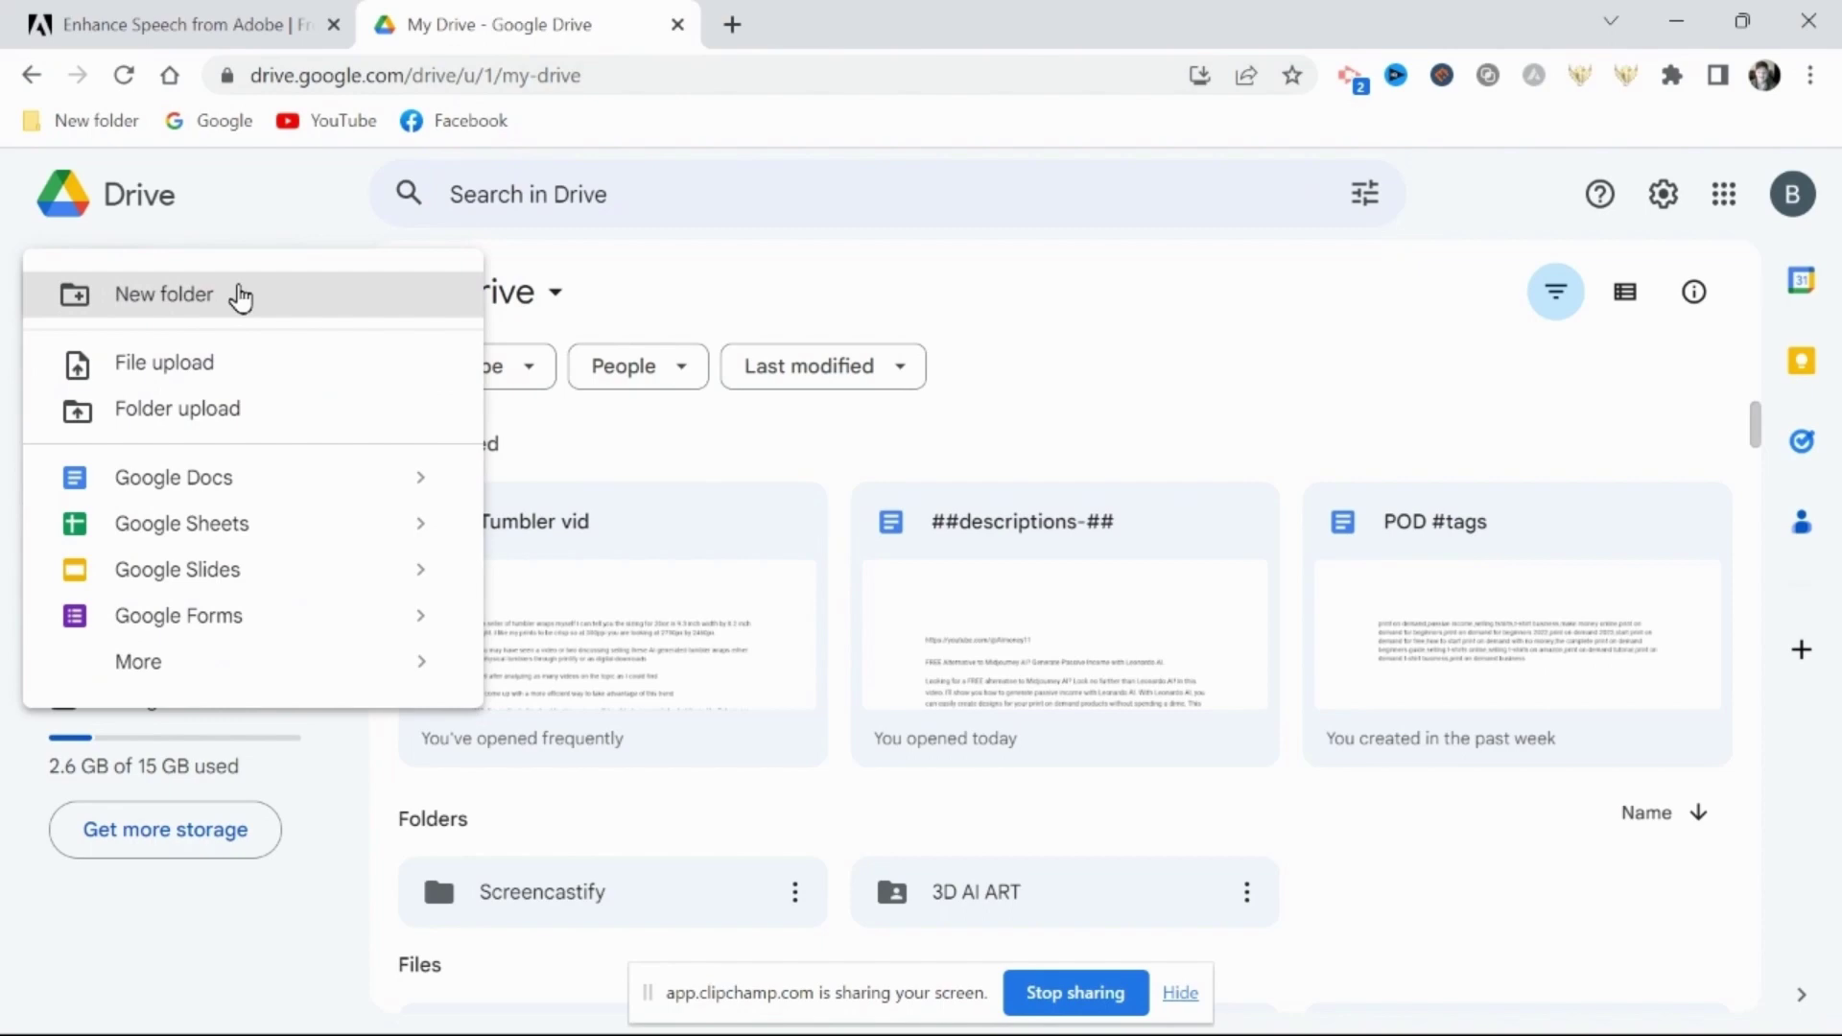
pyautogui.click(239, 295)
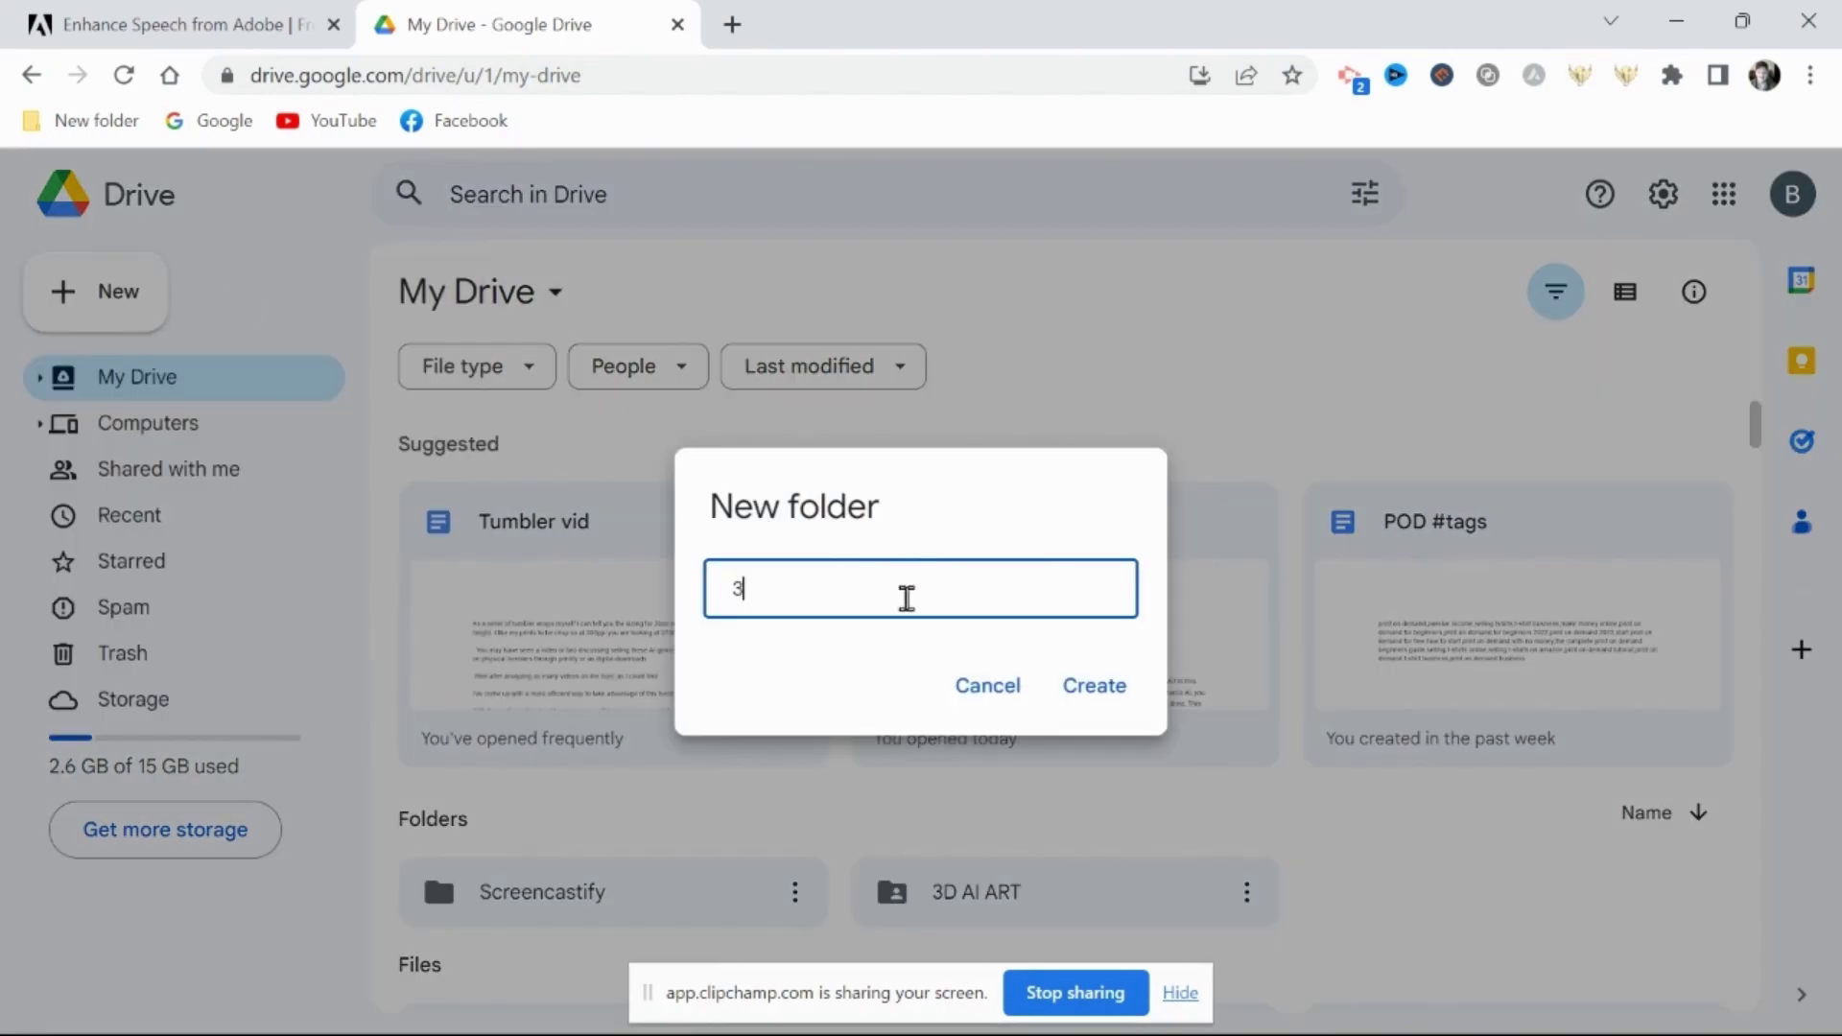
pyautogui.write('3D Tumbler Wraps Success Your Pur')
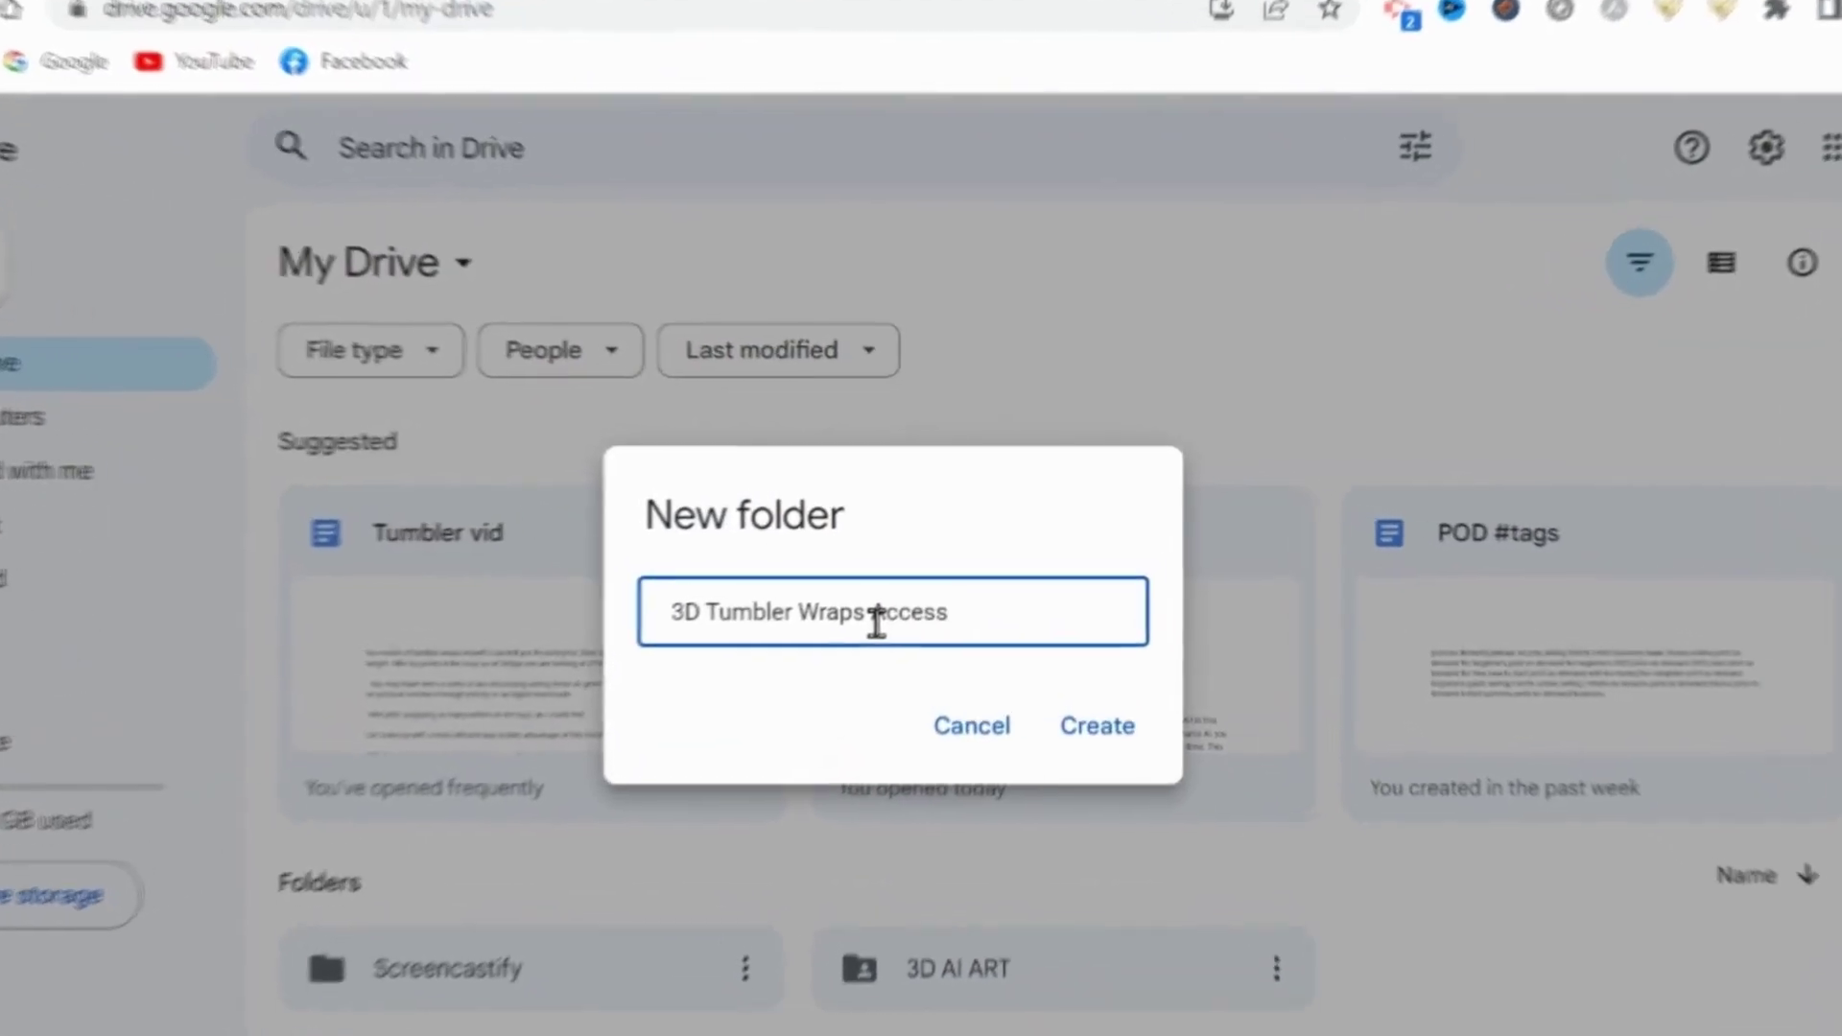
pyautogui.write('chase Inside')
pyautogui.click(1092, 729)
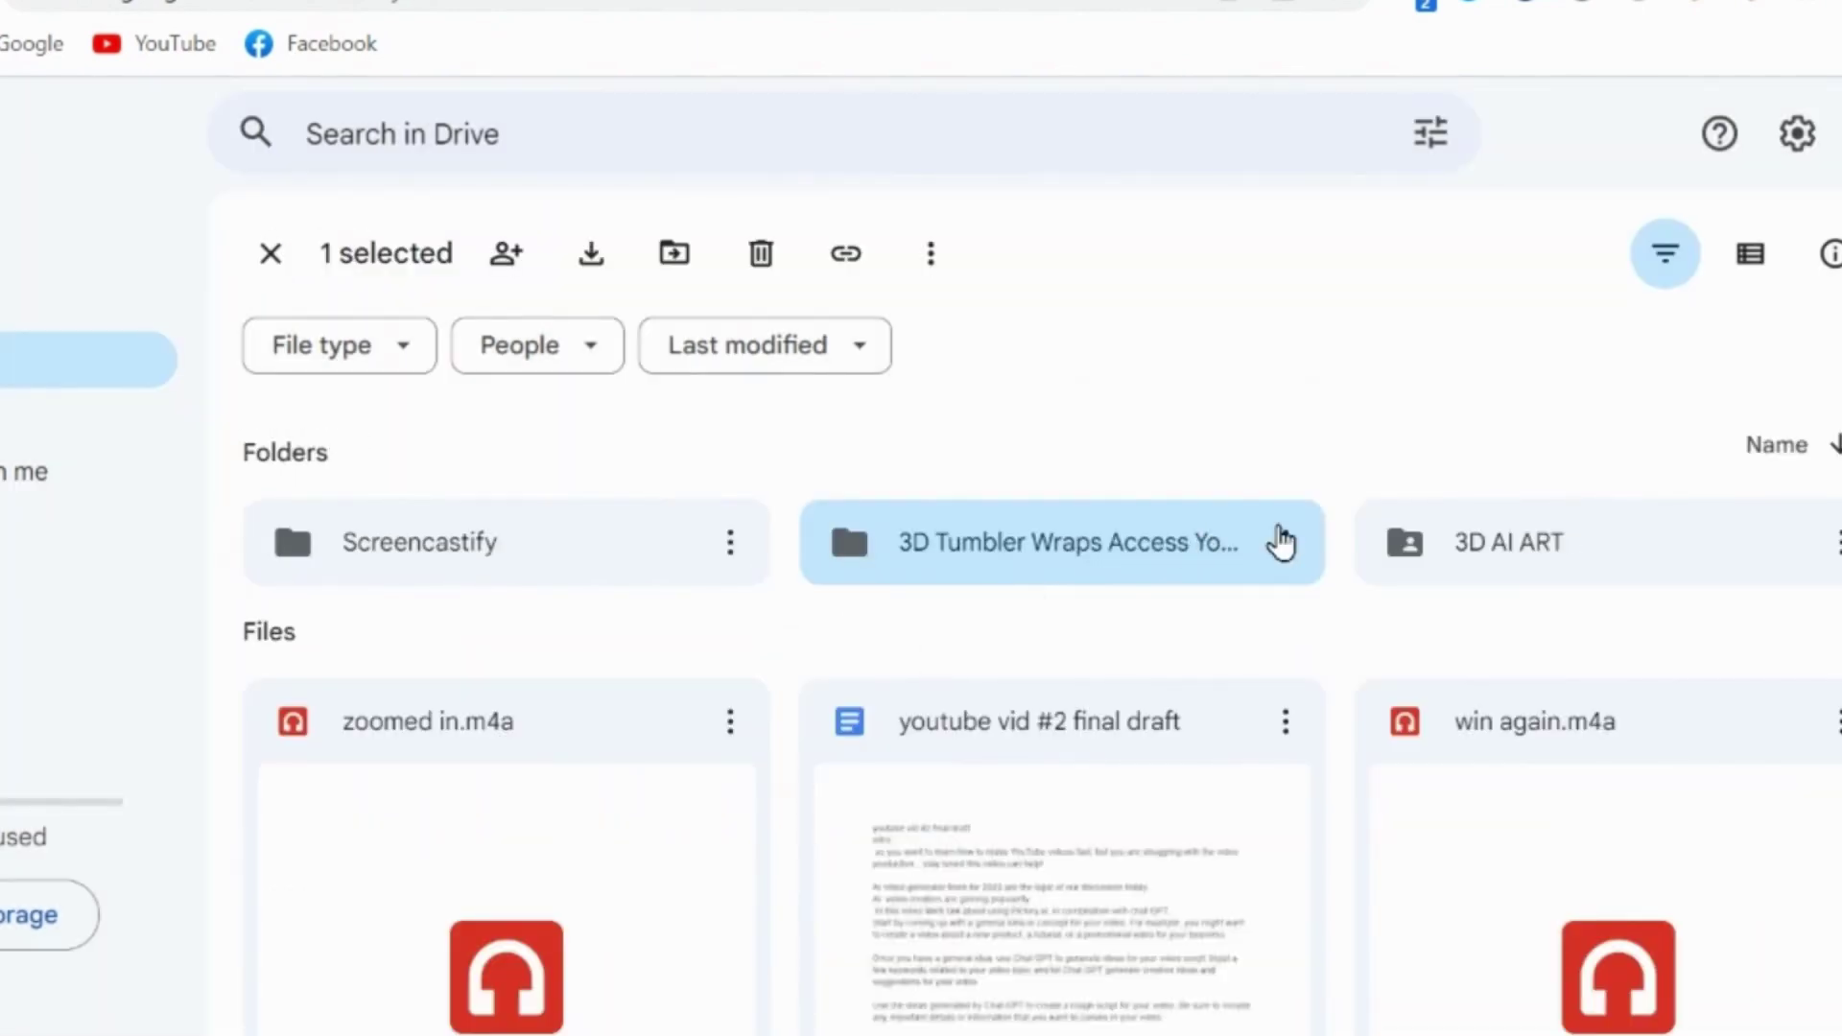
# Share the folder so anyone with the link can view it.
pyautogui.click(1286, 543)
pyautogui.click(637, 479)
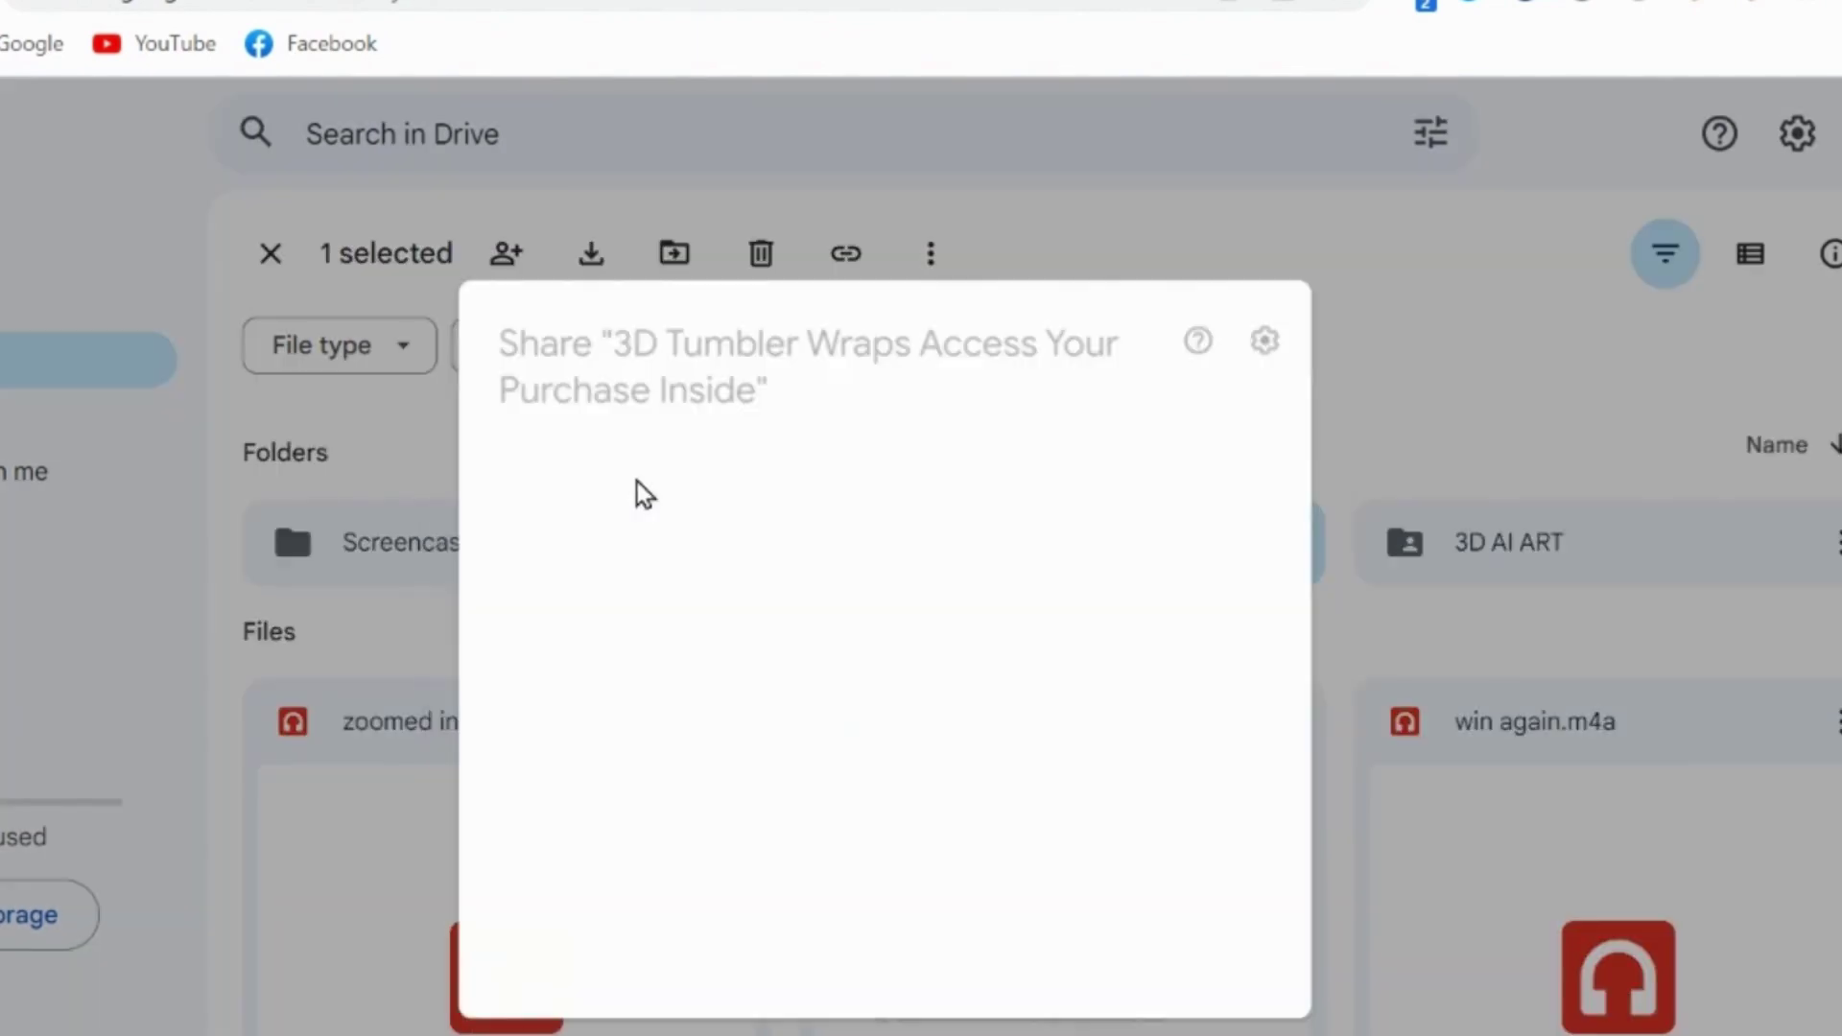
pyautogui.click(692, 806)
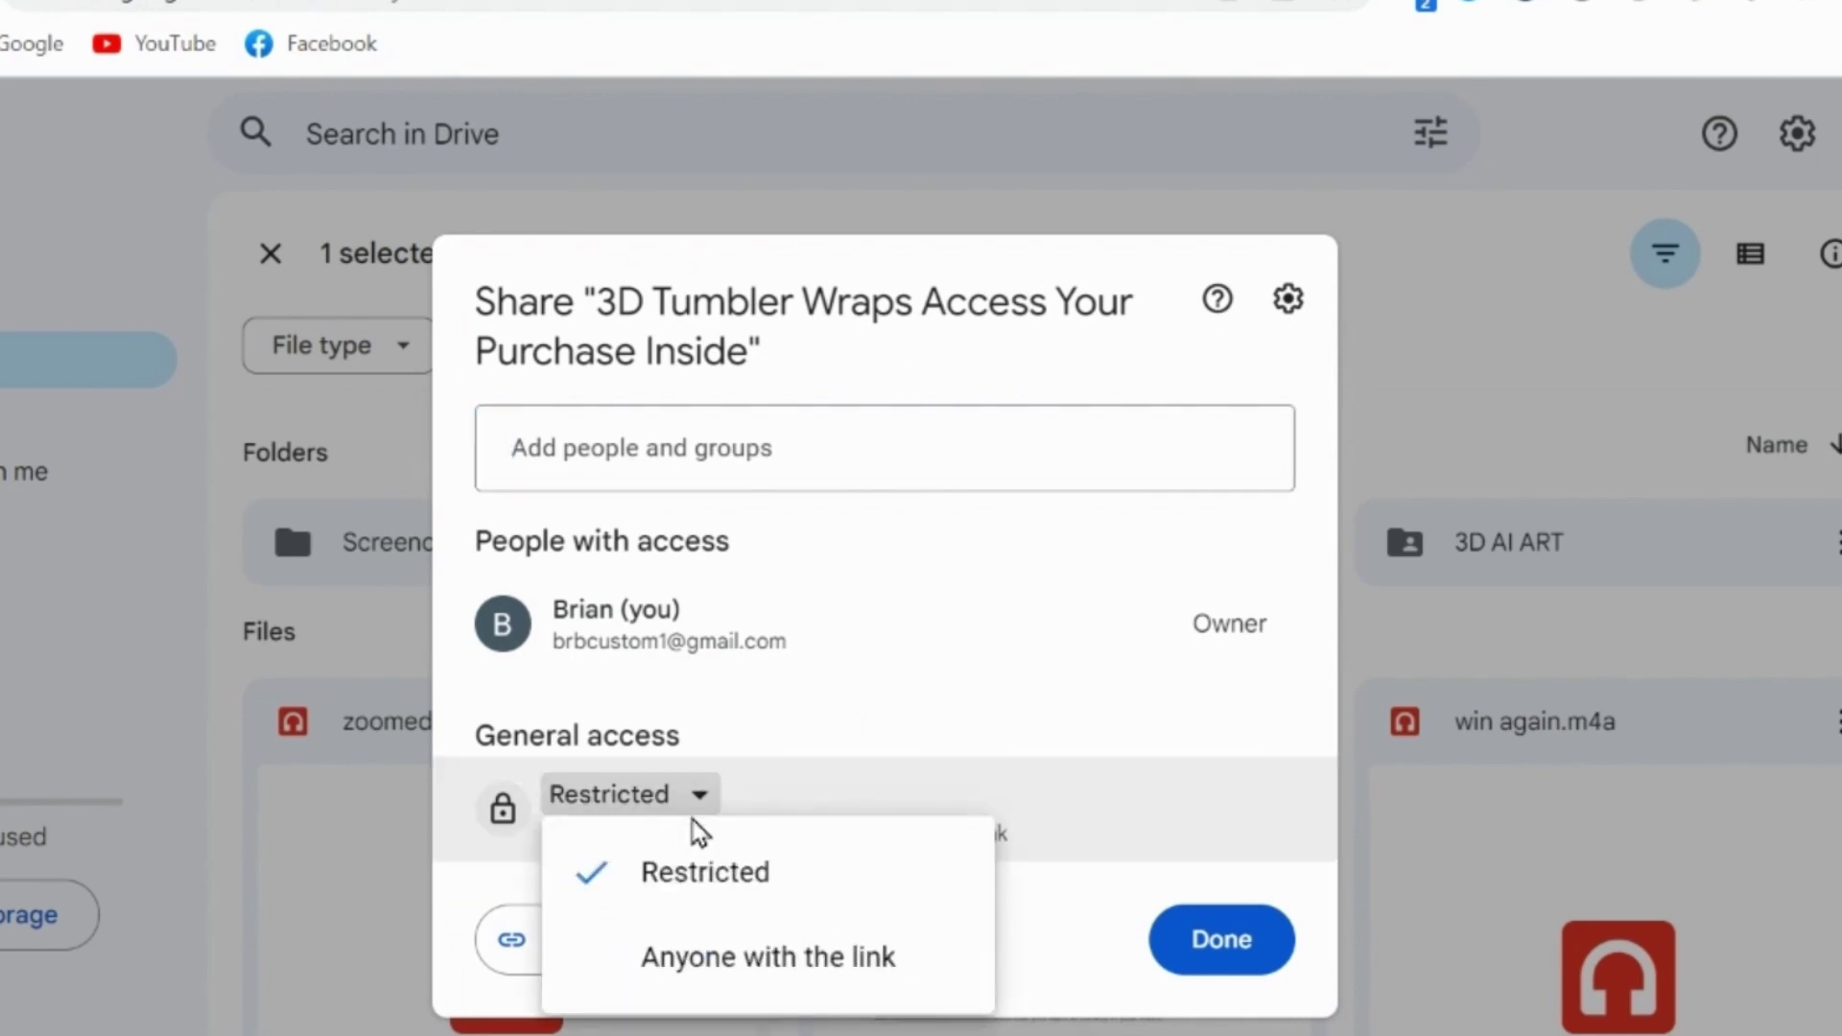
pyautogui.click(738, 959)
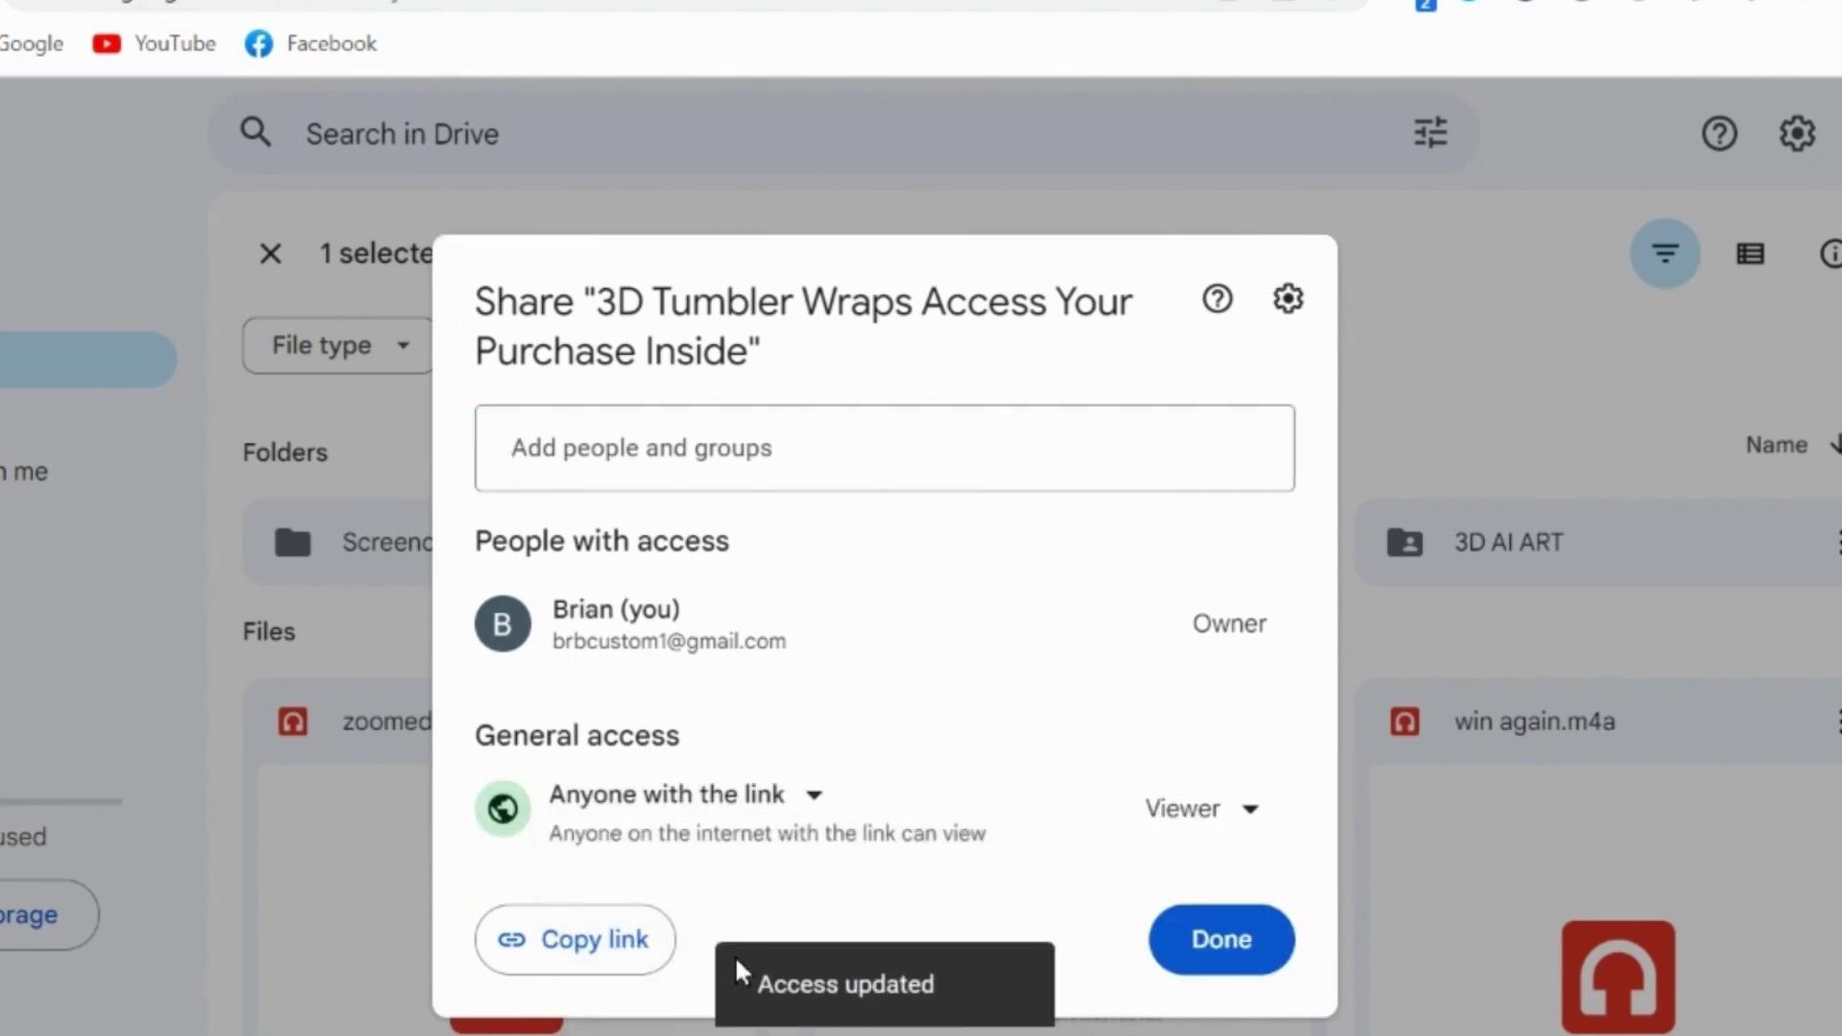
pyautogui.click(1168, 945)
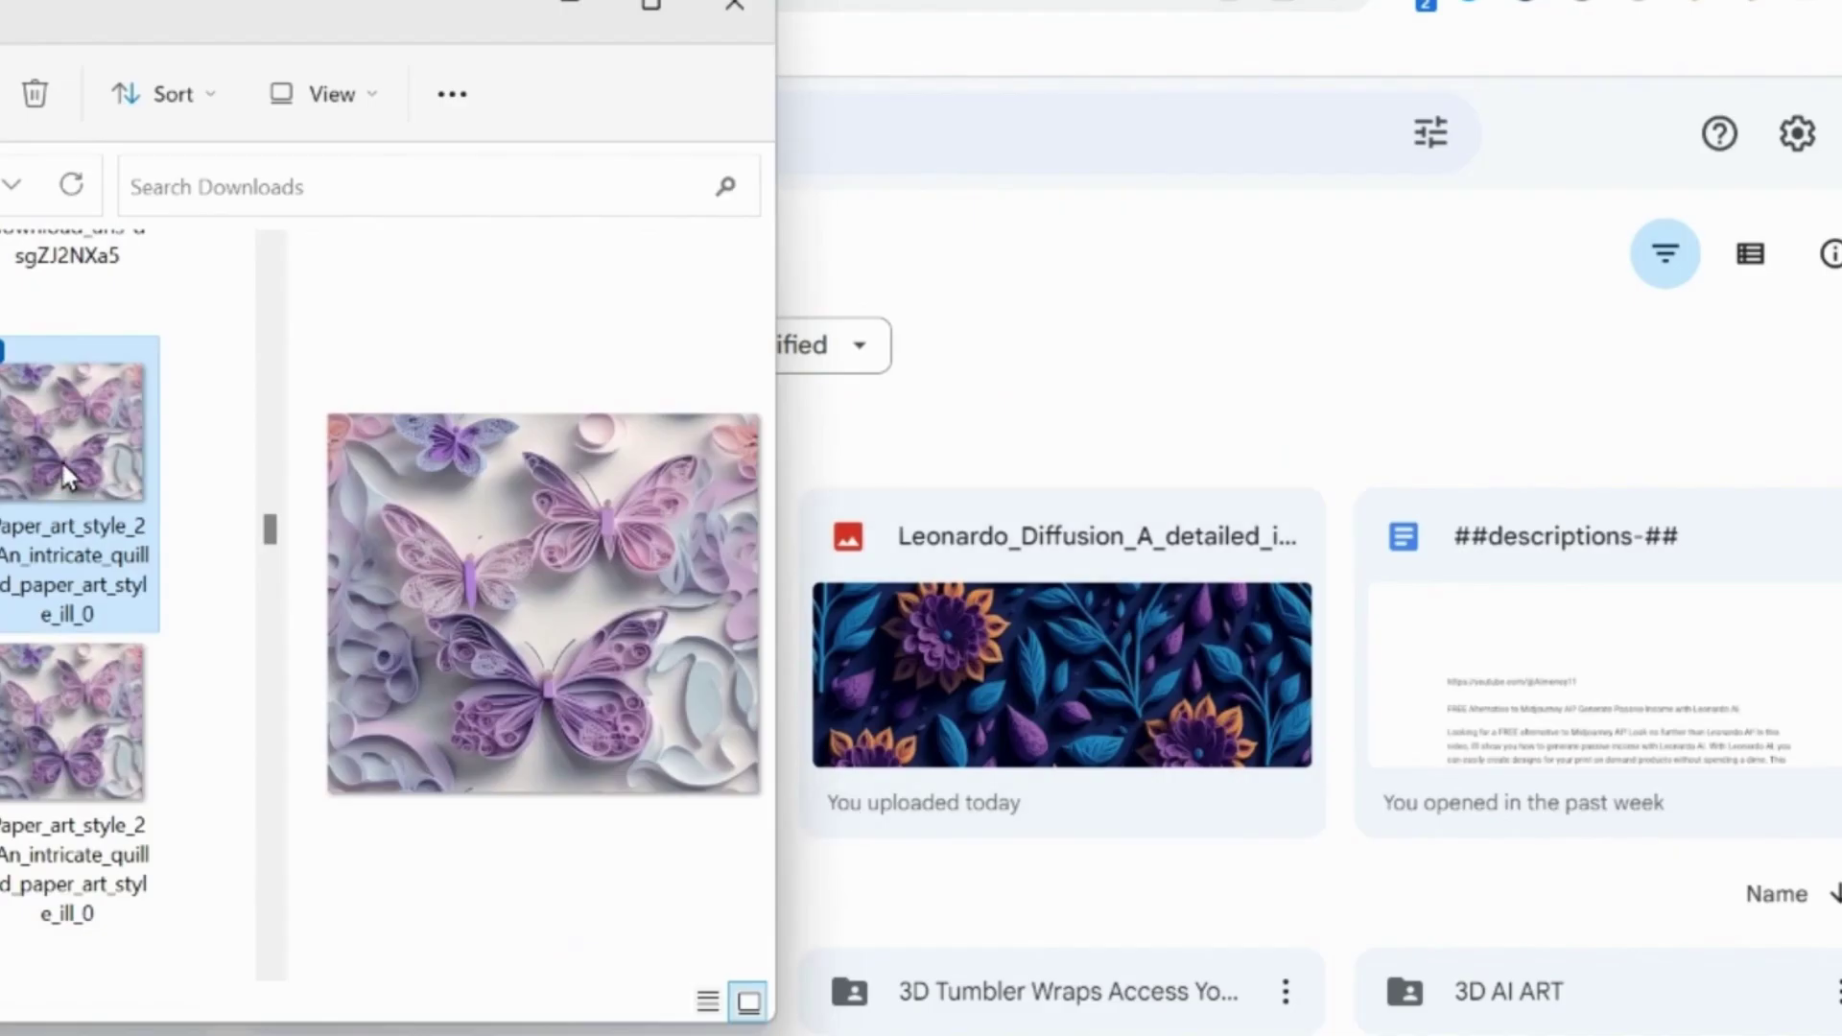
# Upload the paper-art butterfly and Leonardo_Diffusion images into the shared folder.
pyautogui.moveTo(60, 459); pyautogui.dragTo(995, 940)
pyautogui.click(78, 361)
pyautogui.moveTo(77, 362); pyautogui.dragTo(1007, 960)
pyautogui.scroll(-5, 193, 608)
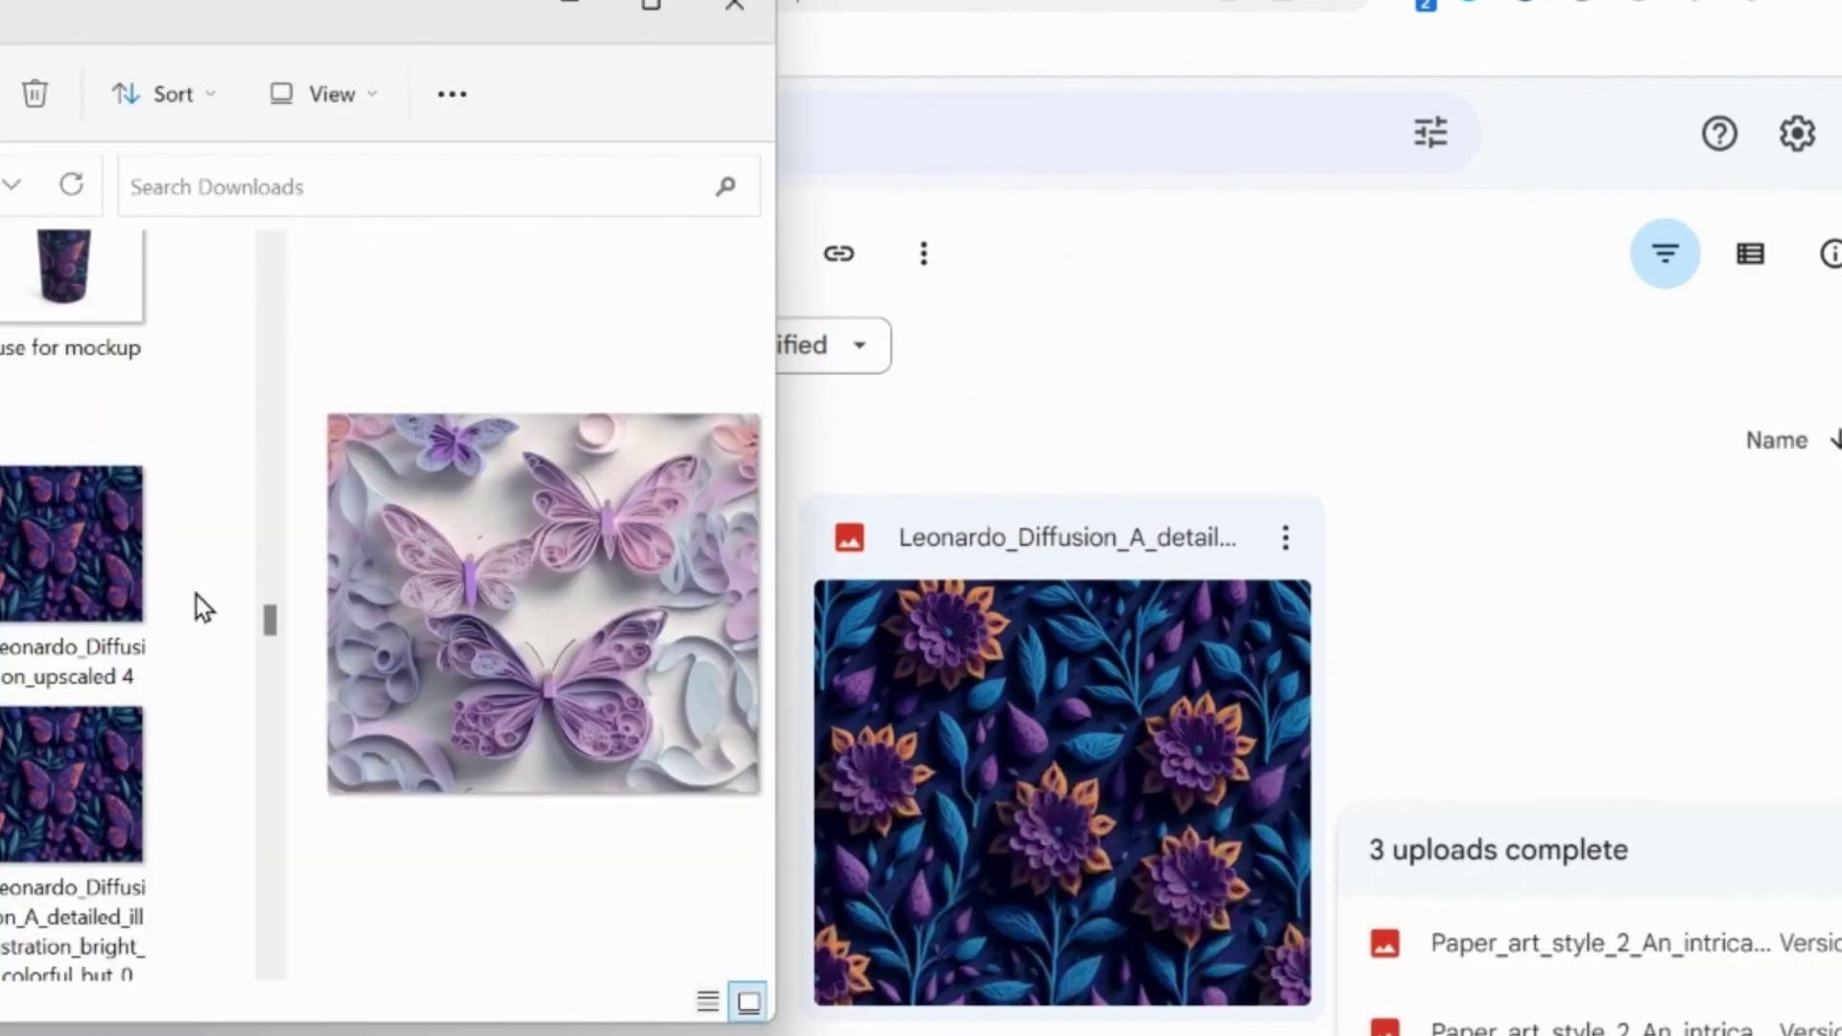
pyautogui.moveTo(96, 576); pyautogui.dragTo(940, 576)
pyautogui.scroll(-4, 1558, 711)
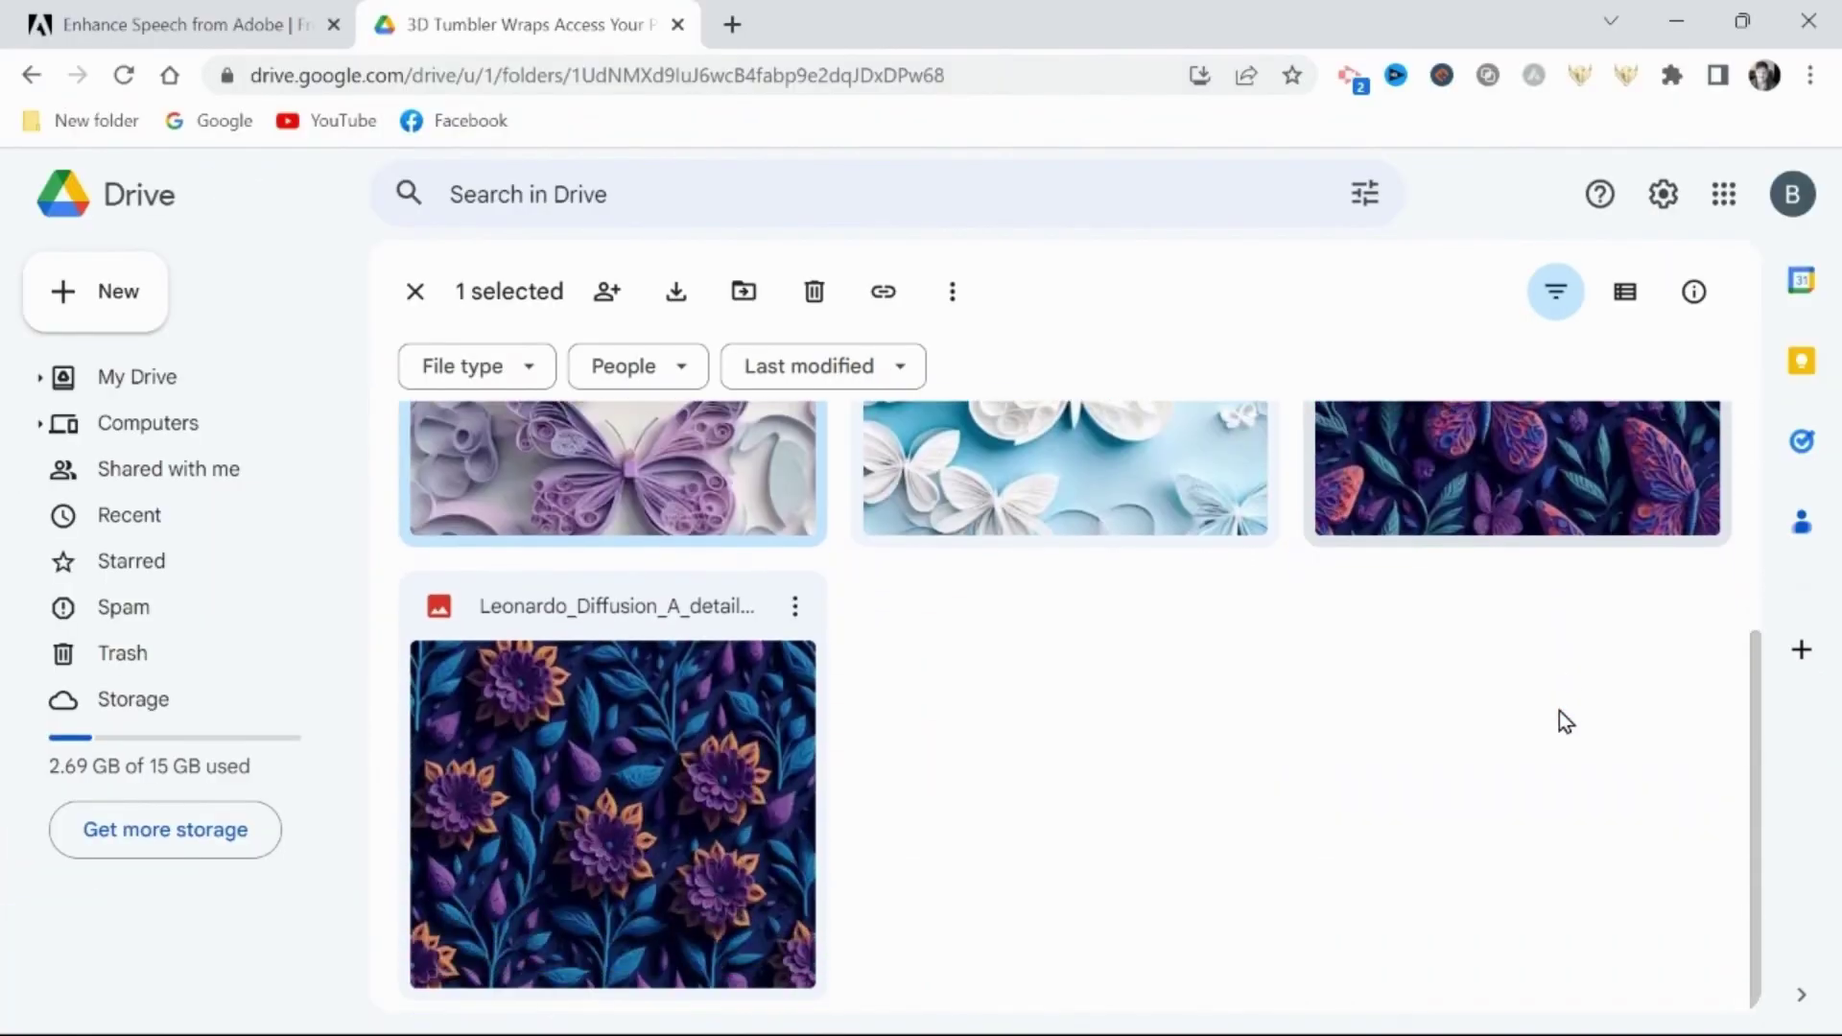
pyautogui.scroll(5, 1558, 711)
pyautogui.scroll(4, 1558, 711)
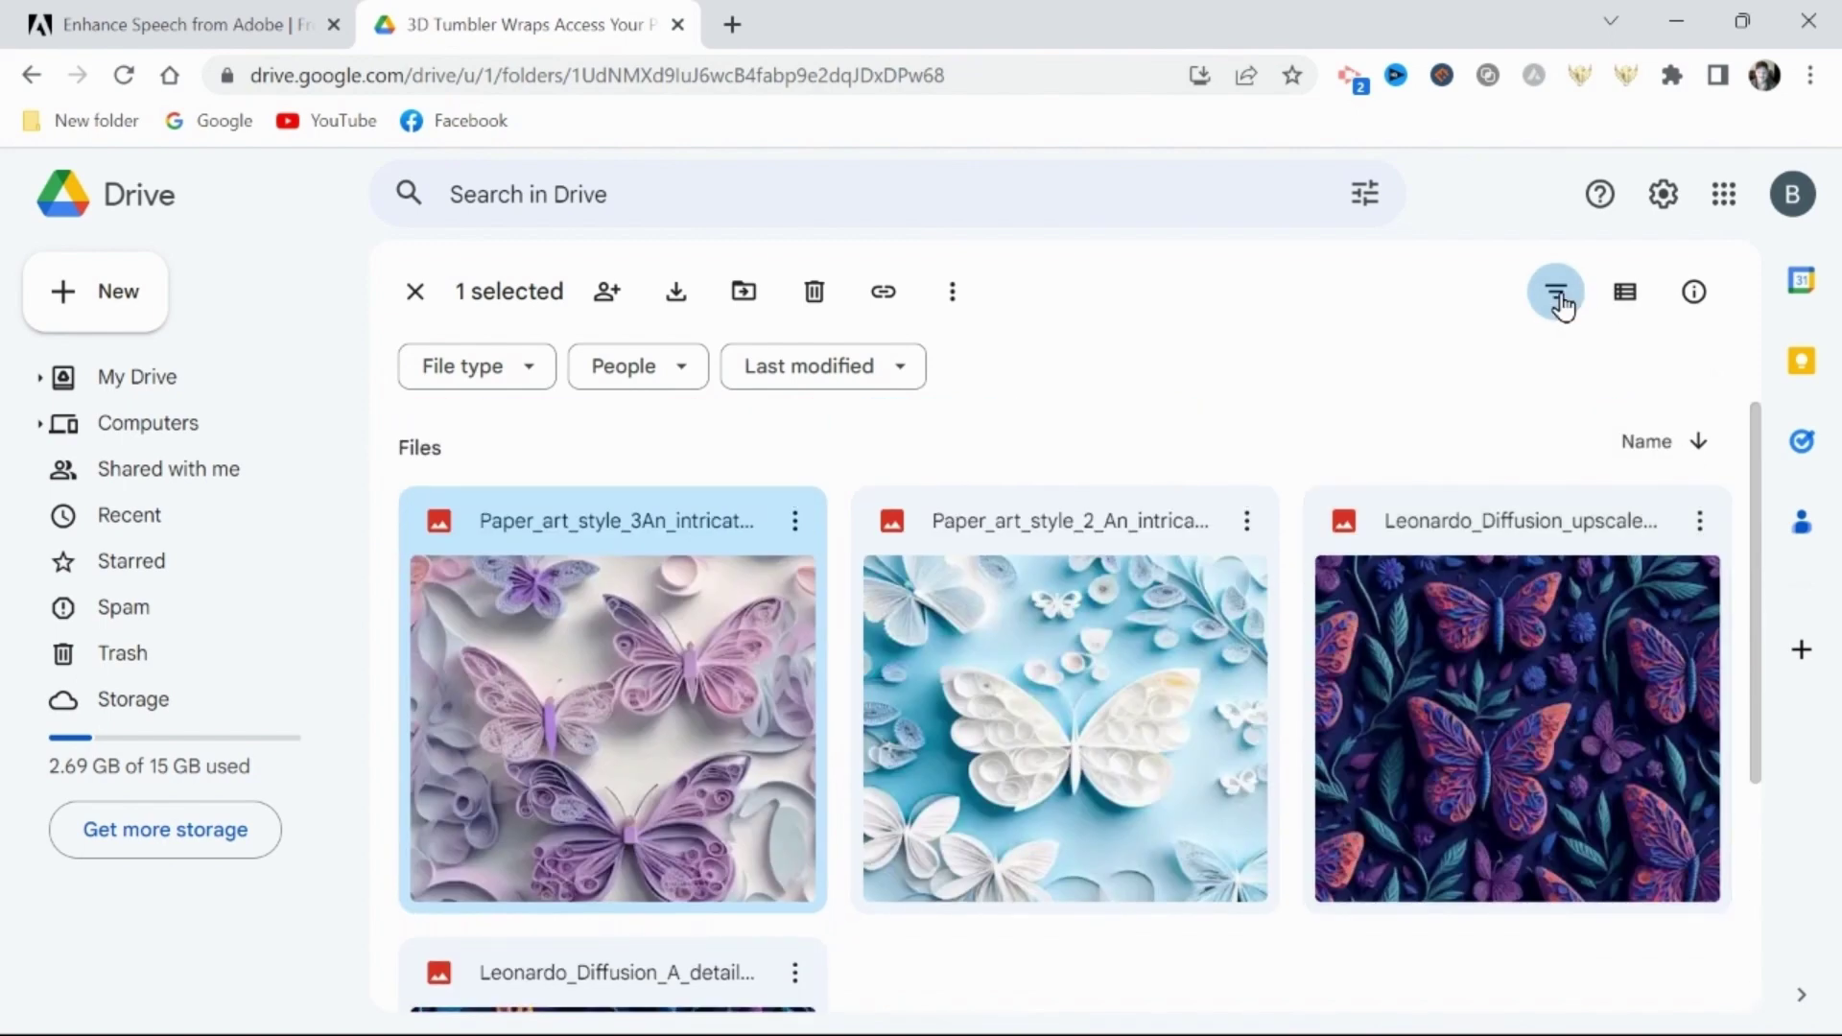
# Copy the shared folder's link from its breadcrumb menu.
pyautogui.click(1621, 296)
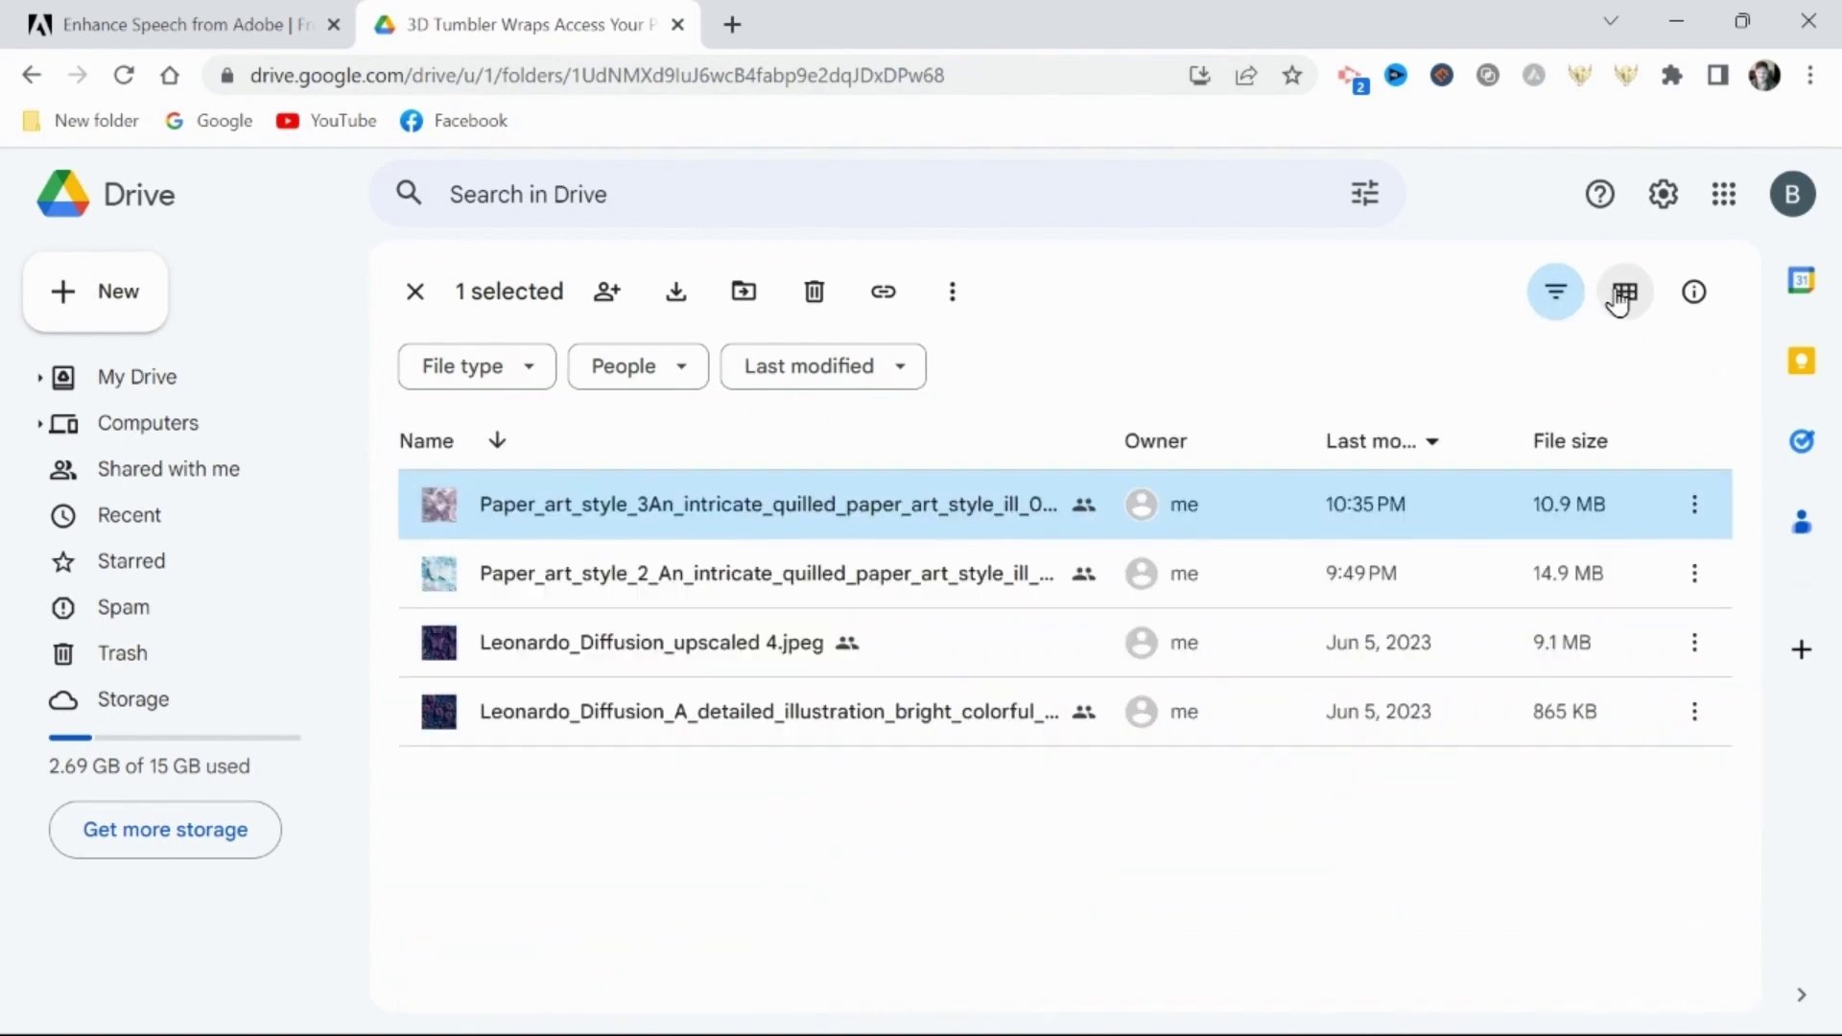
pyautogui.click(1621, 296)
pyautogui.click(413, 296)
pyautogui.click(838, 309)
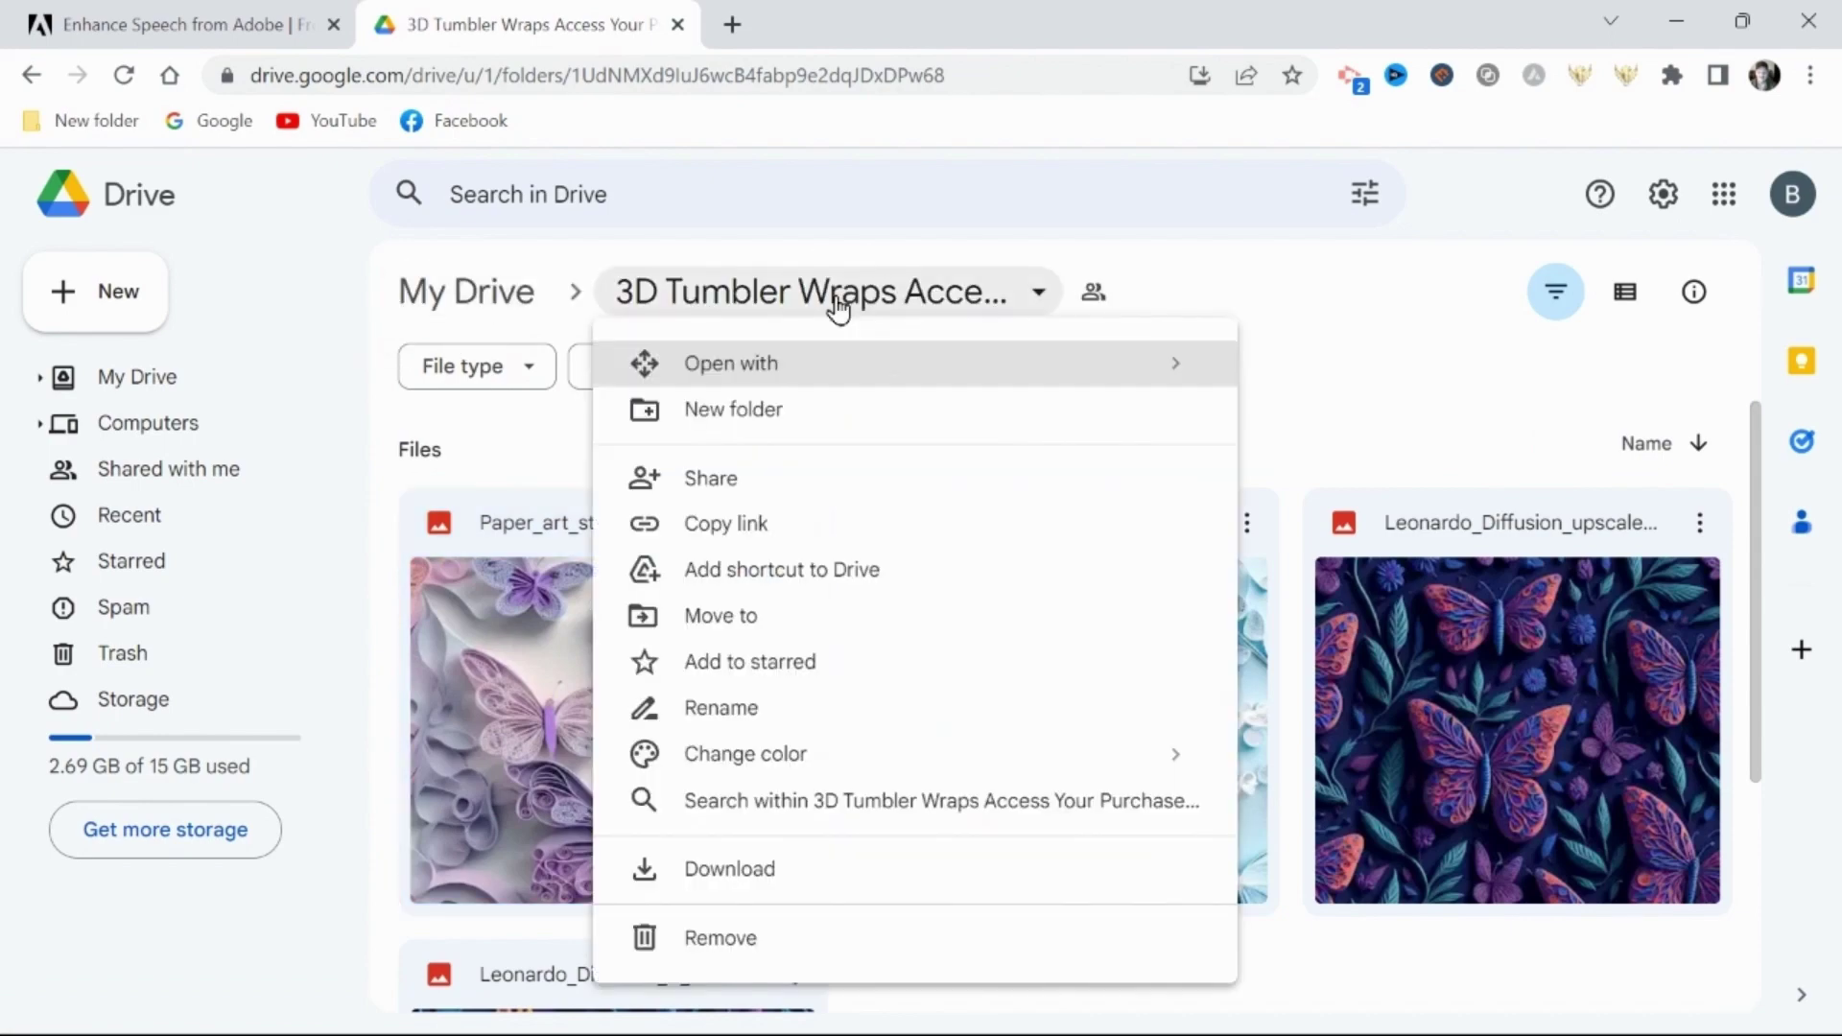
pyautogui.click(748, 535)
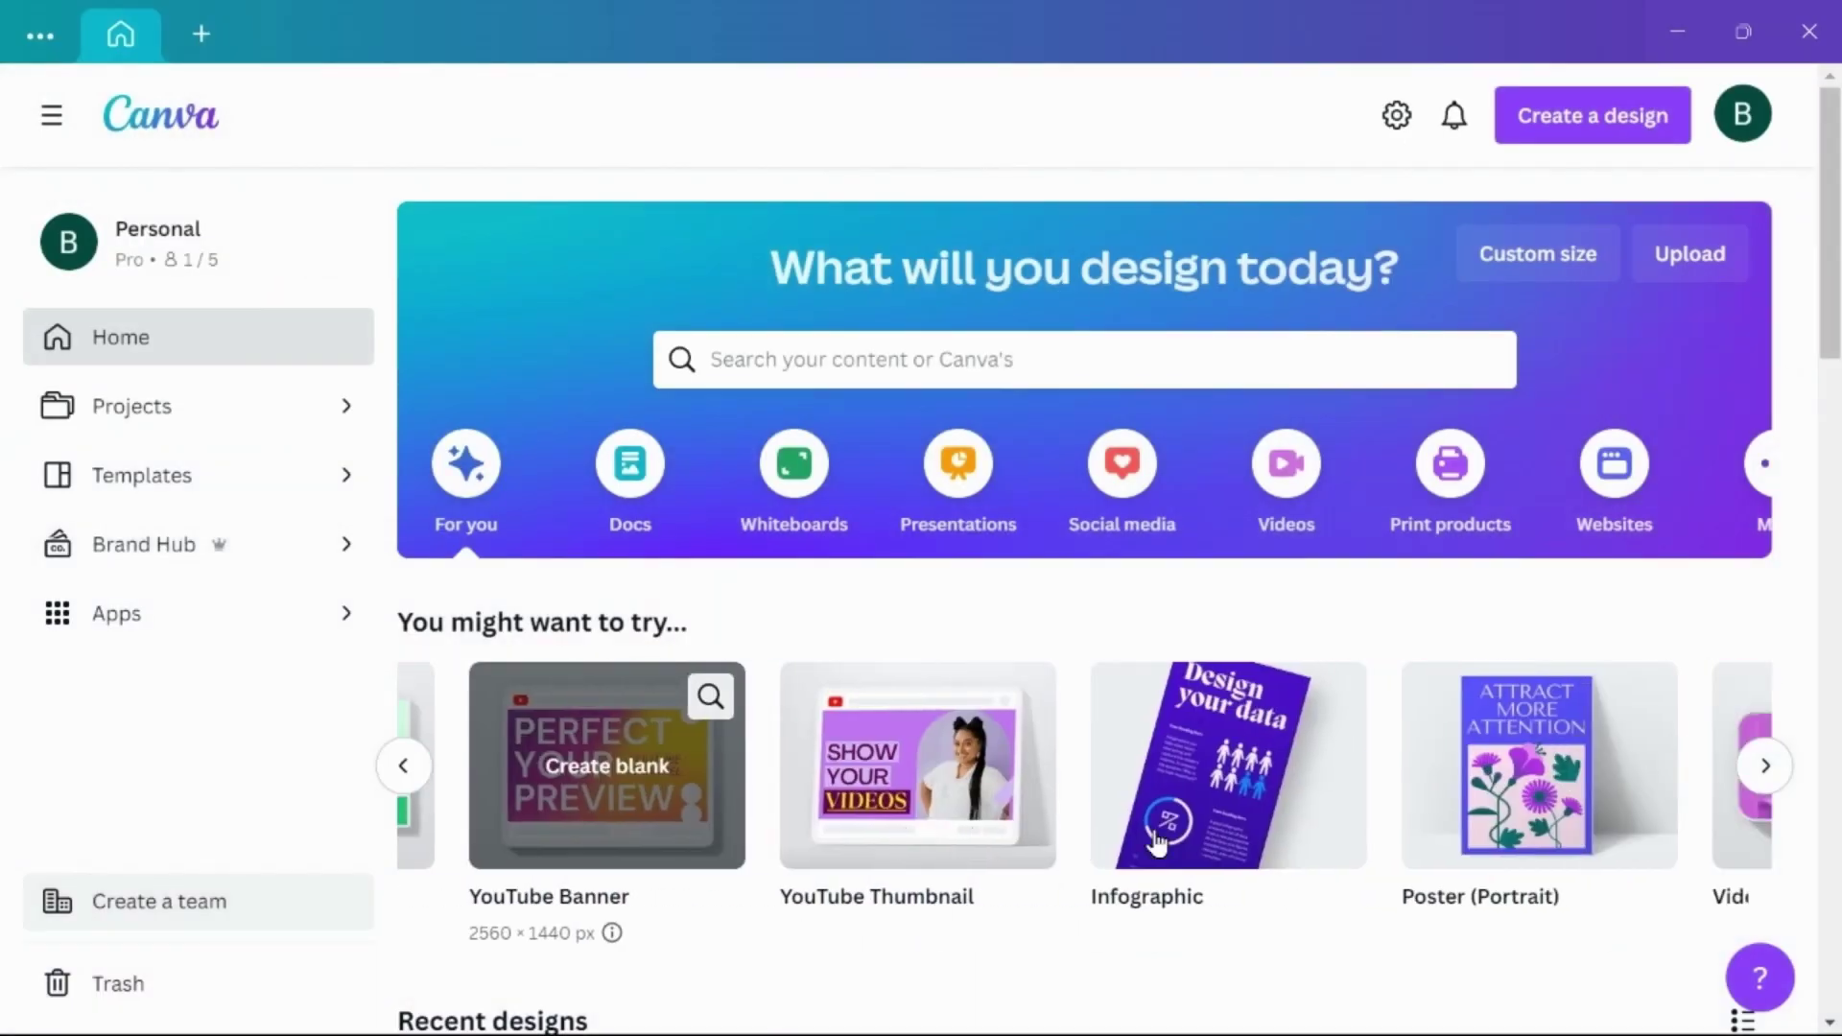
# Apply the beige download-link template found through the recent 'download app' search.
pyautogui.hscroll(3, 1156, 842)
pyautogui.hscroll(3, 1156, 842)
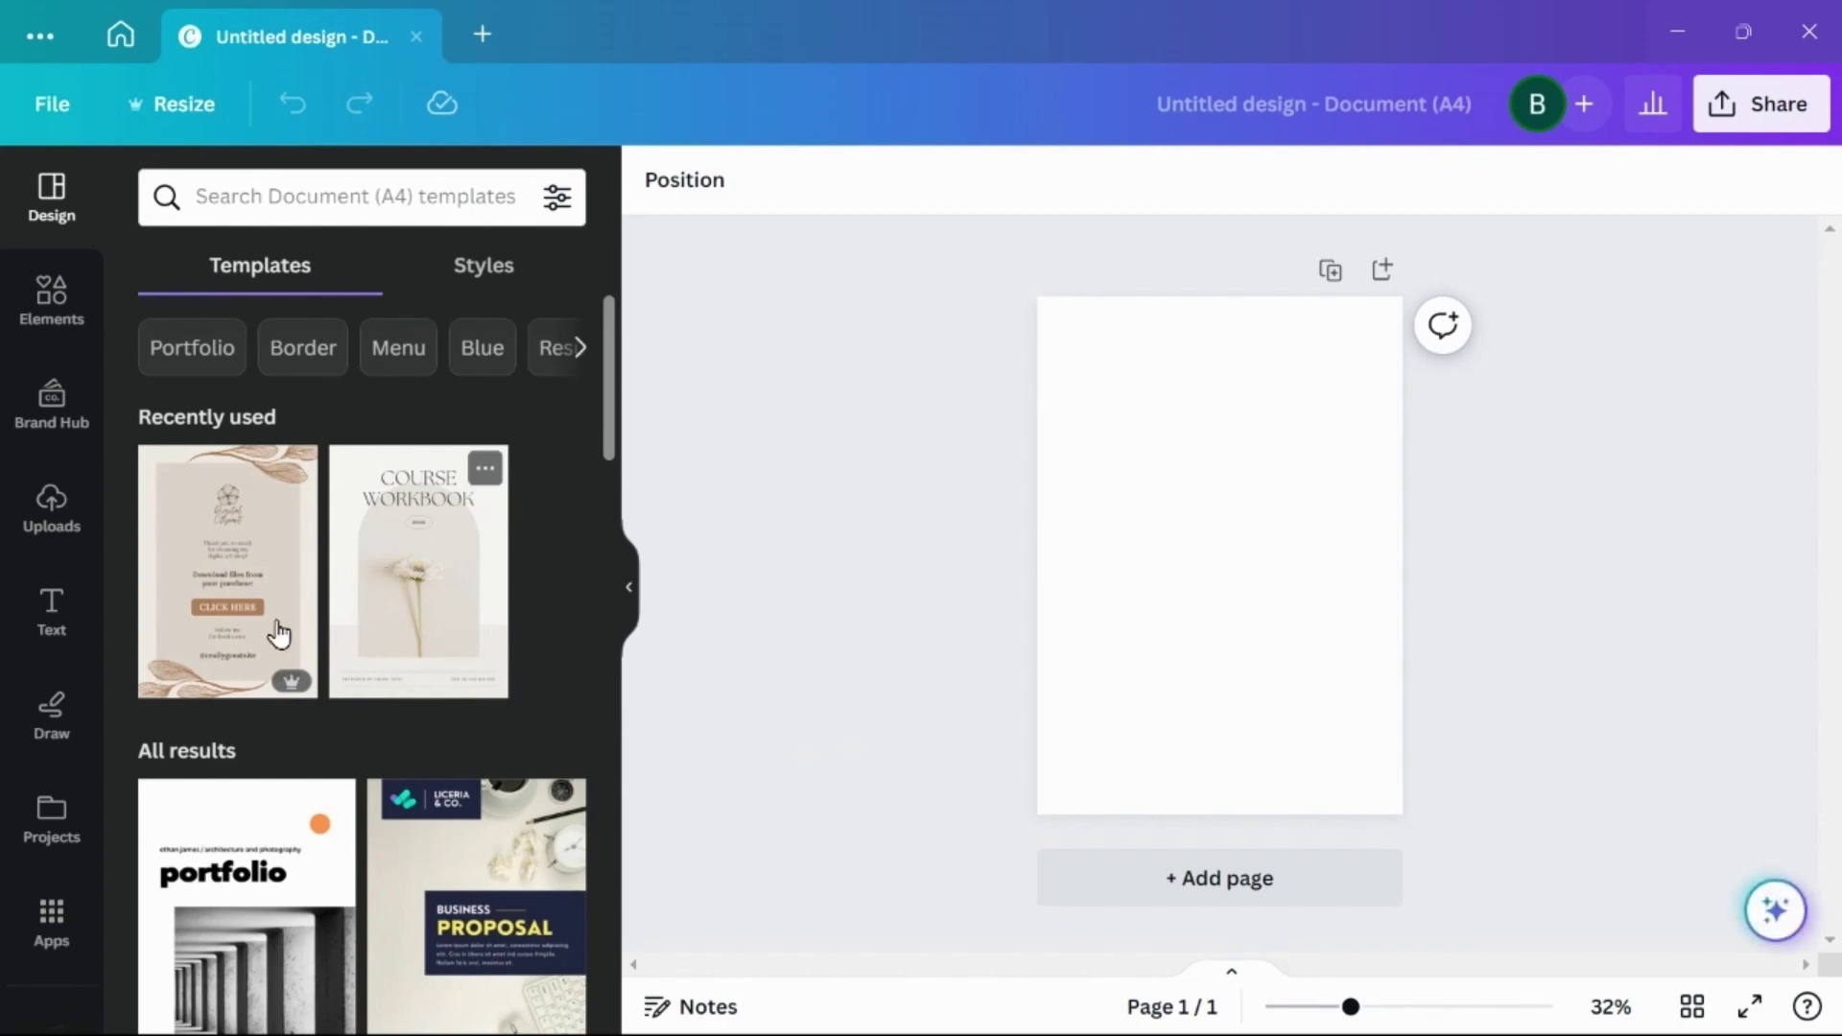
pyautogui.click(230, 195)
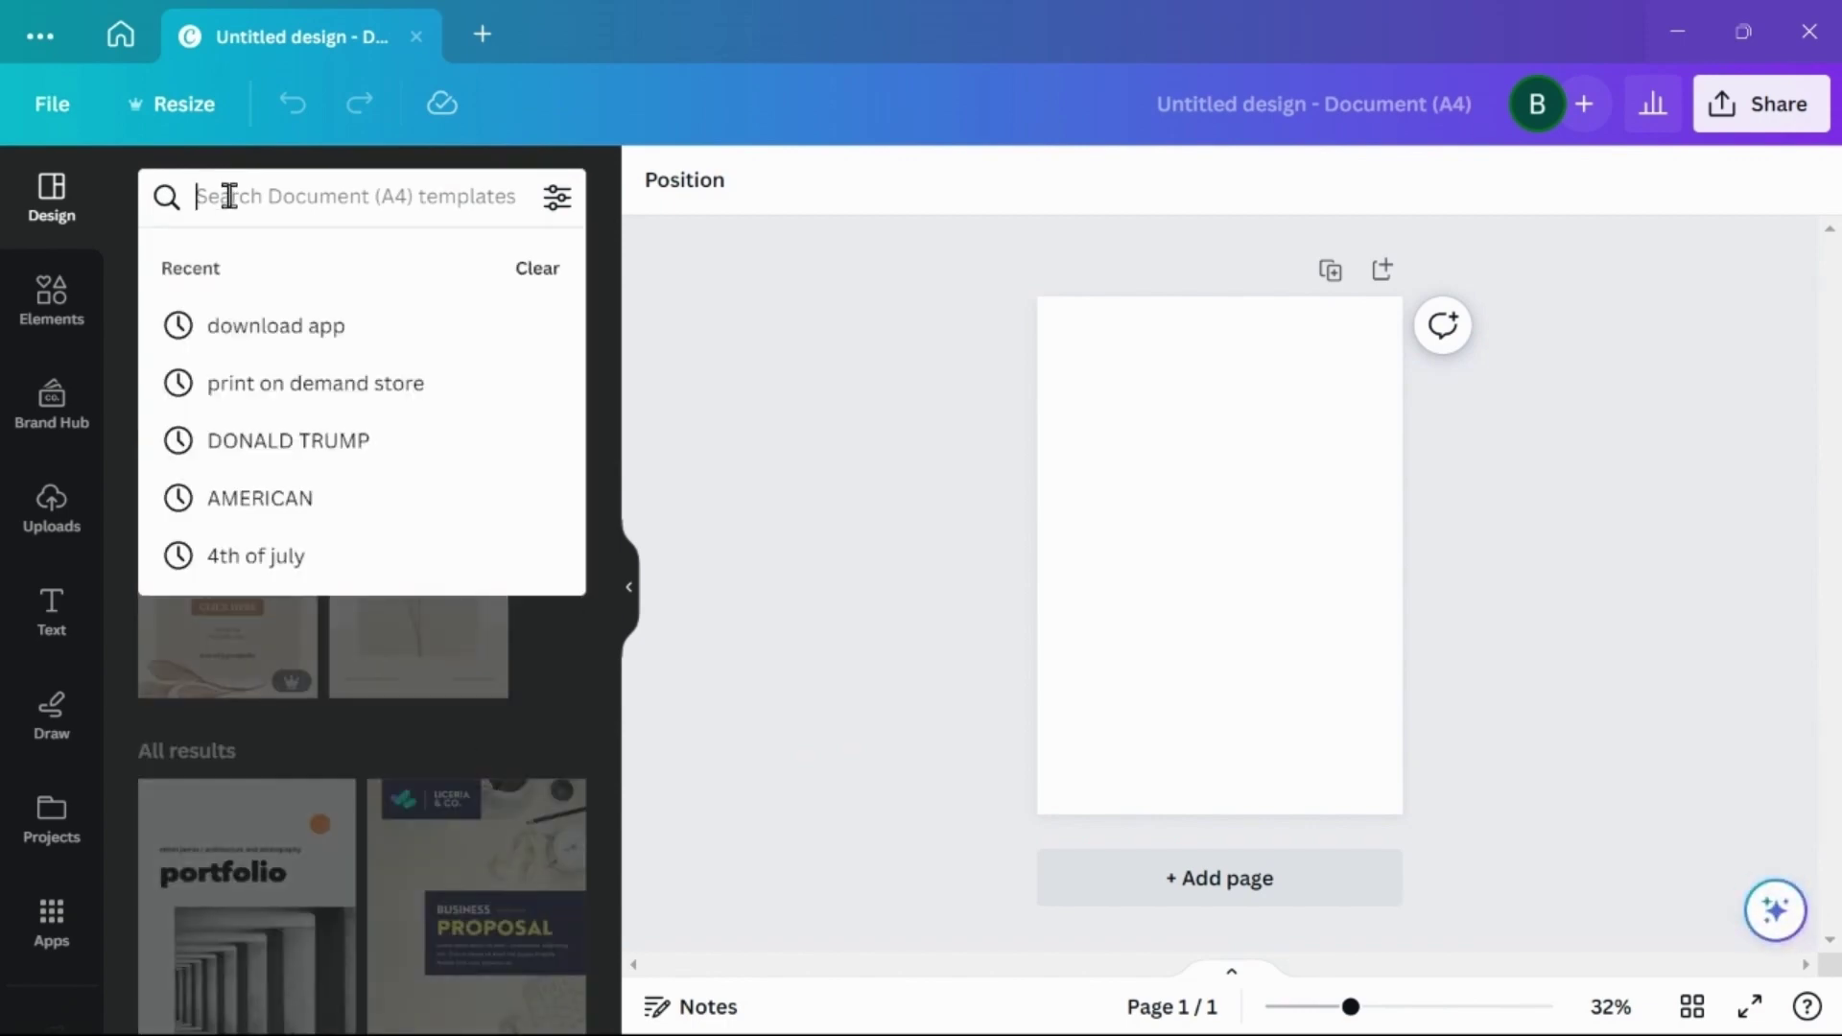
pyautogui.click(297, 331)
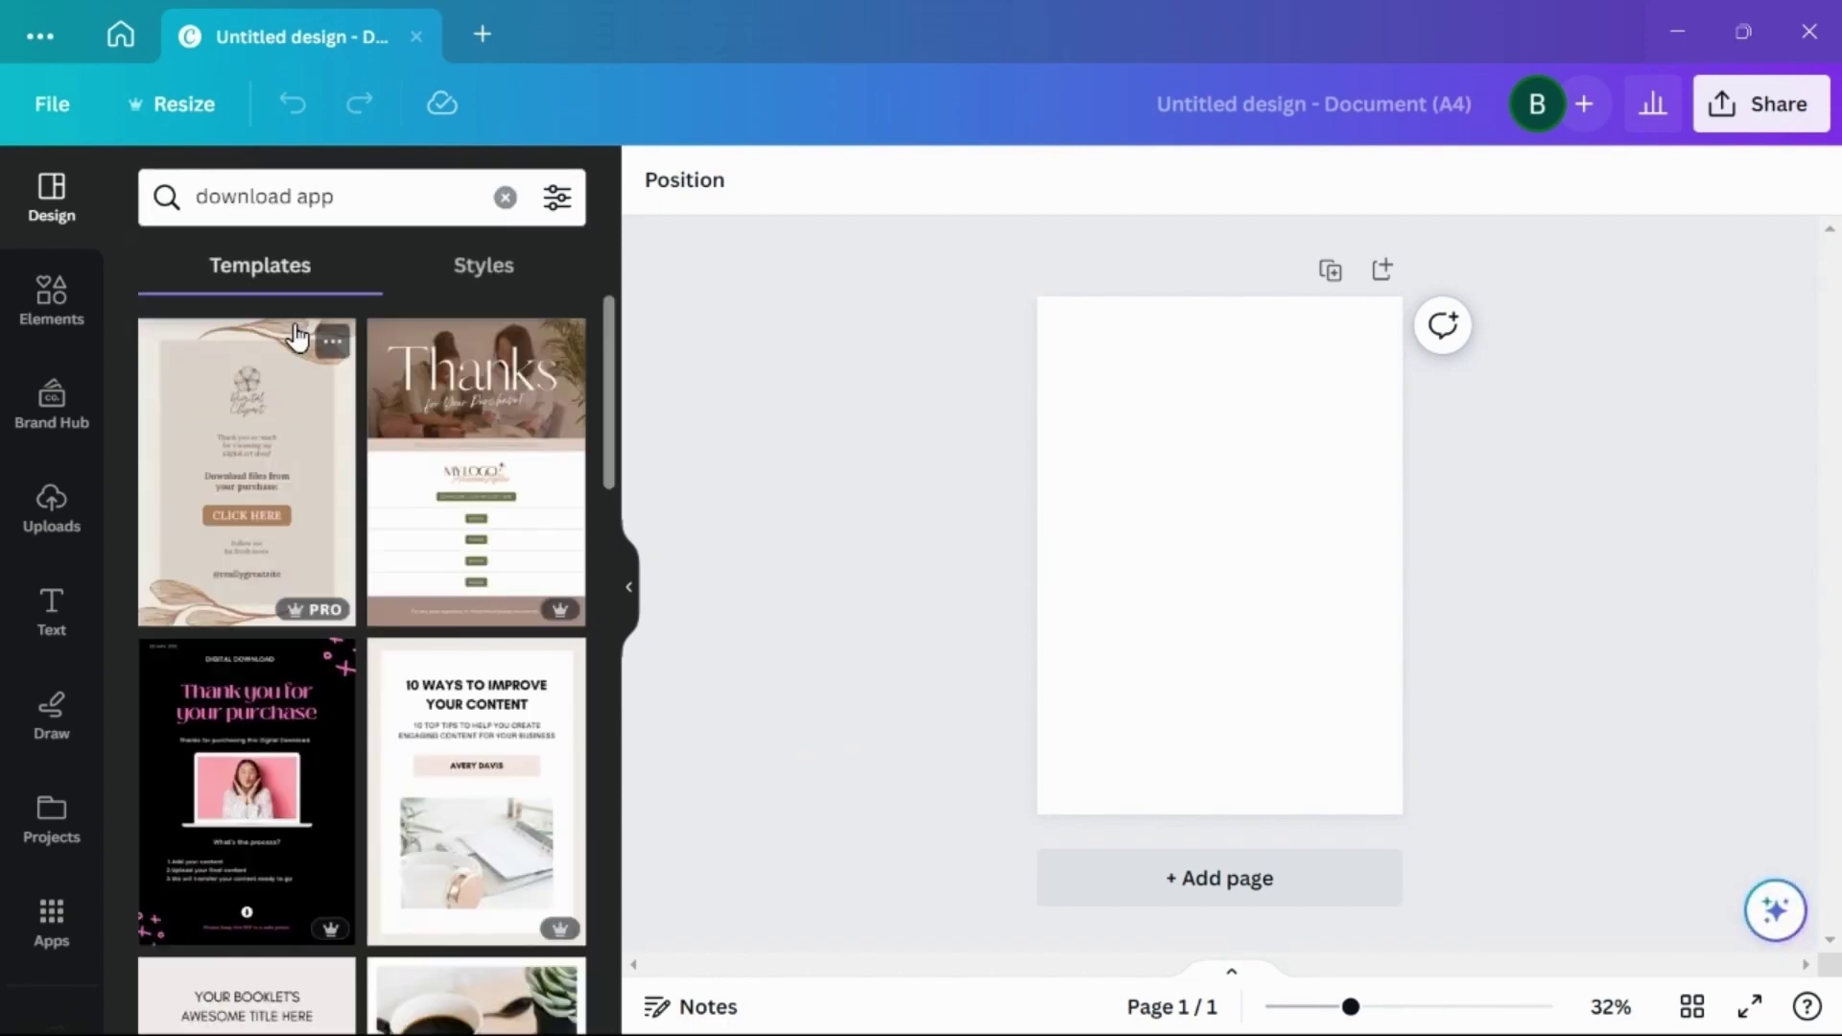
pyautogui.click(287, 492)
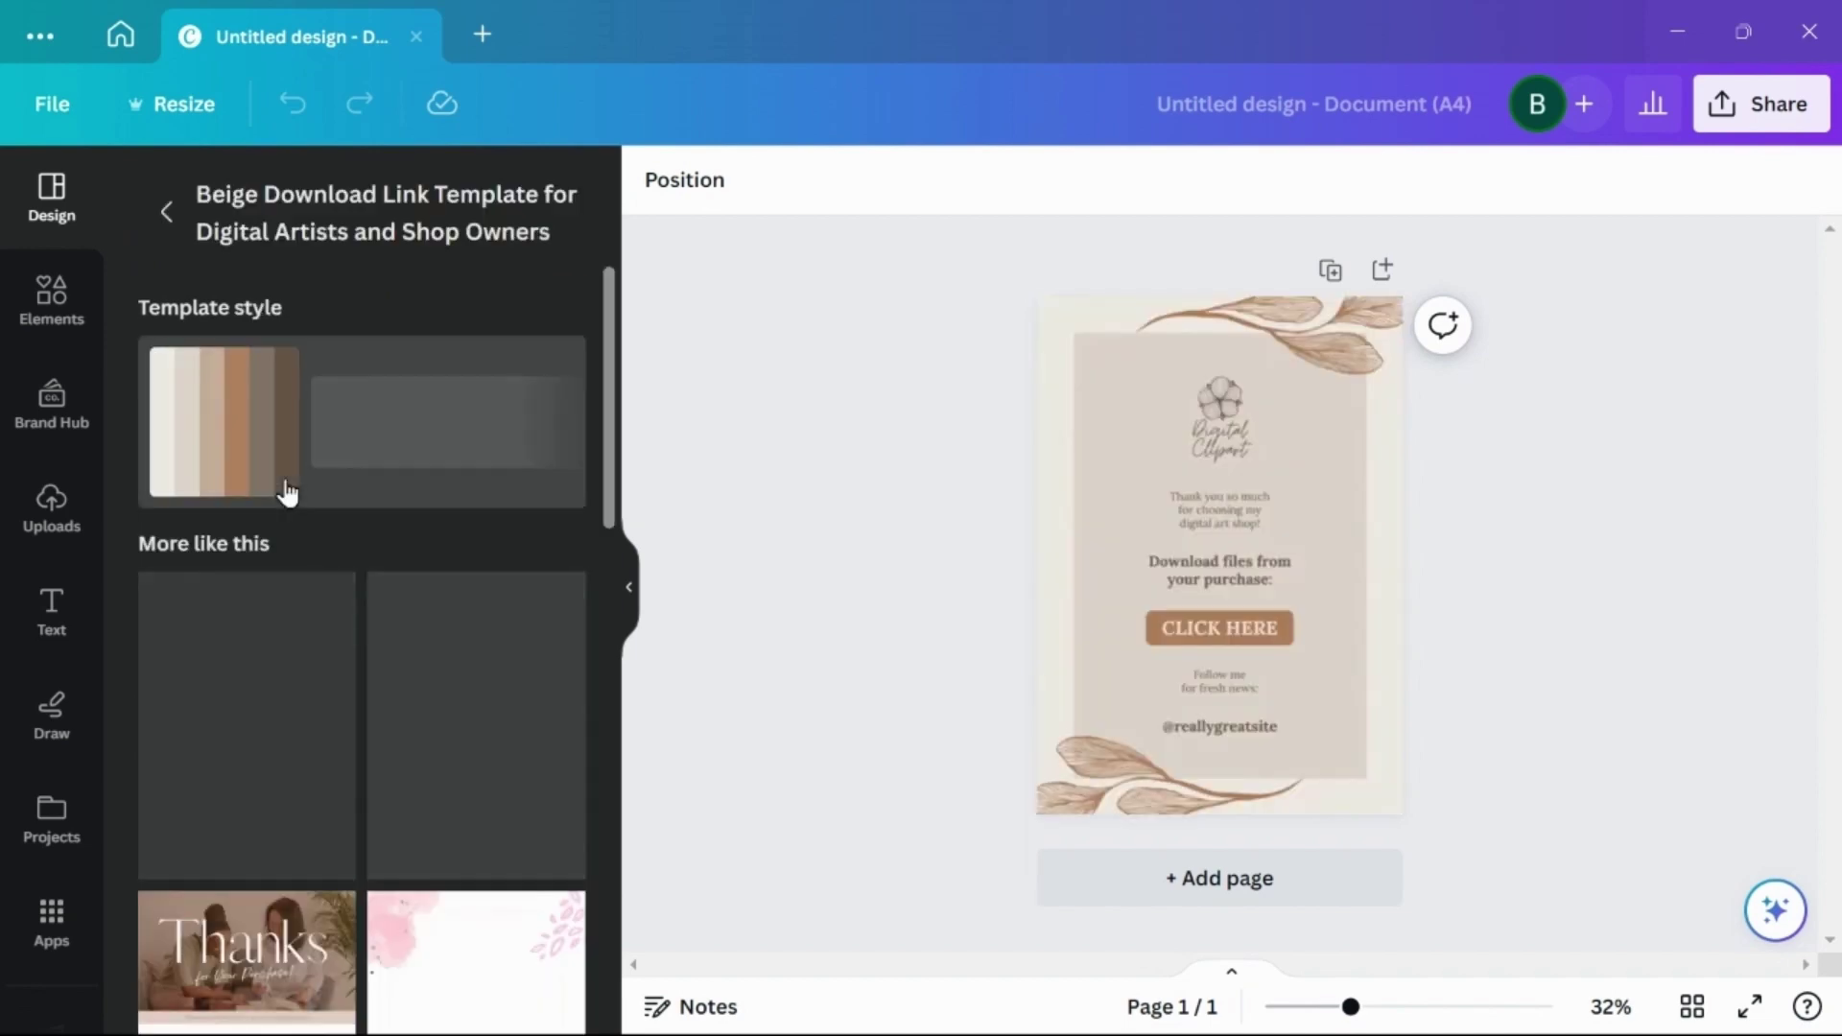
# Duplicate the download-files text and edit the copy into the 3D TUMBLER WRAPS heading.
pyautogui.click(1276, 576)
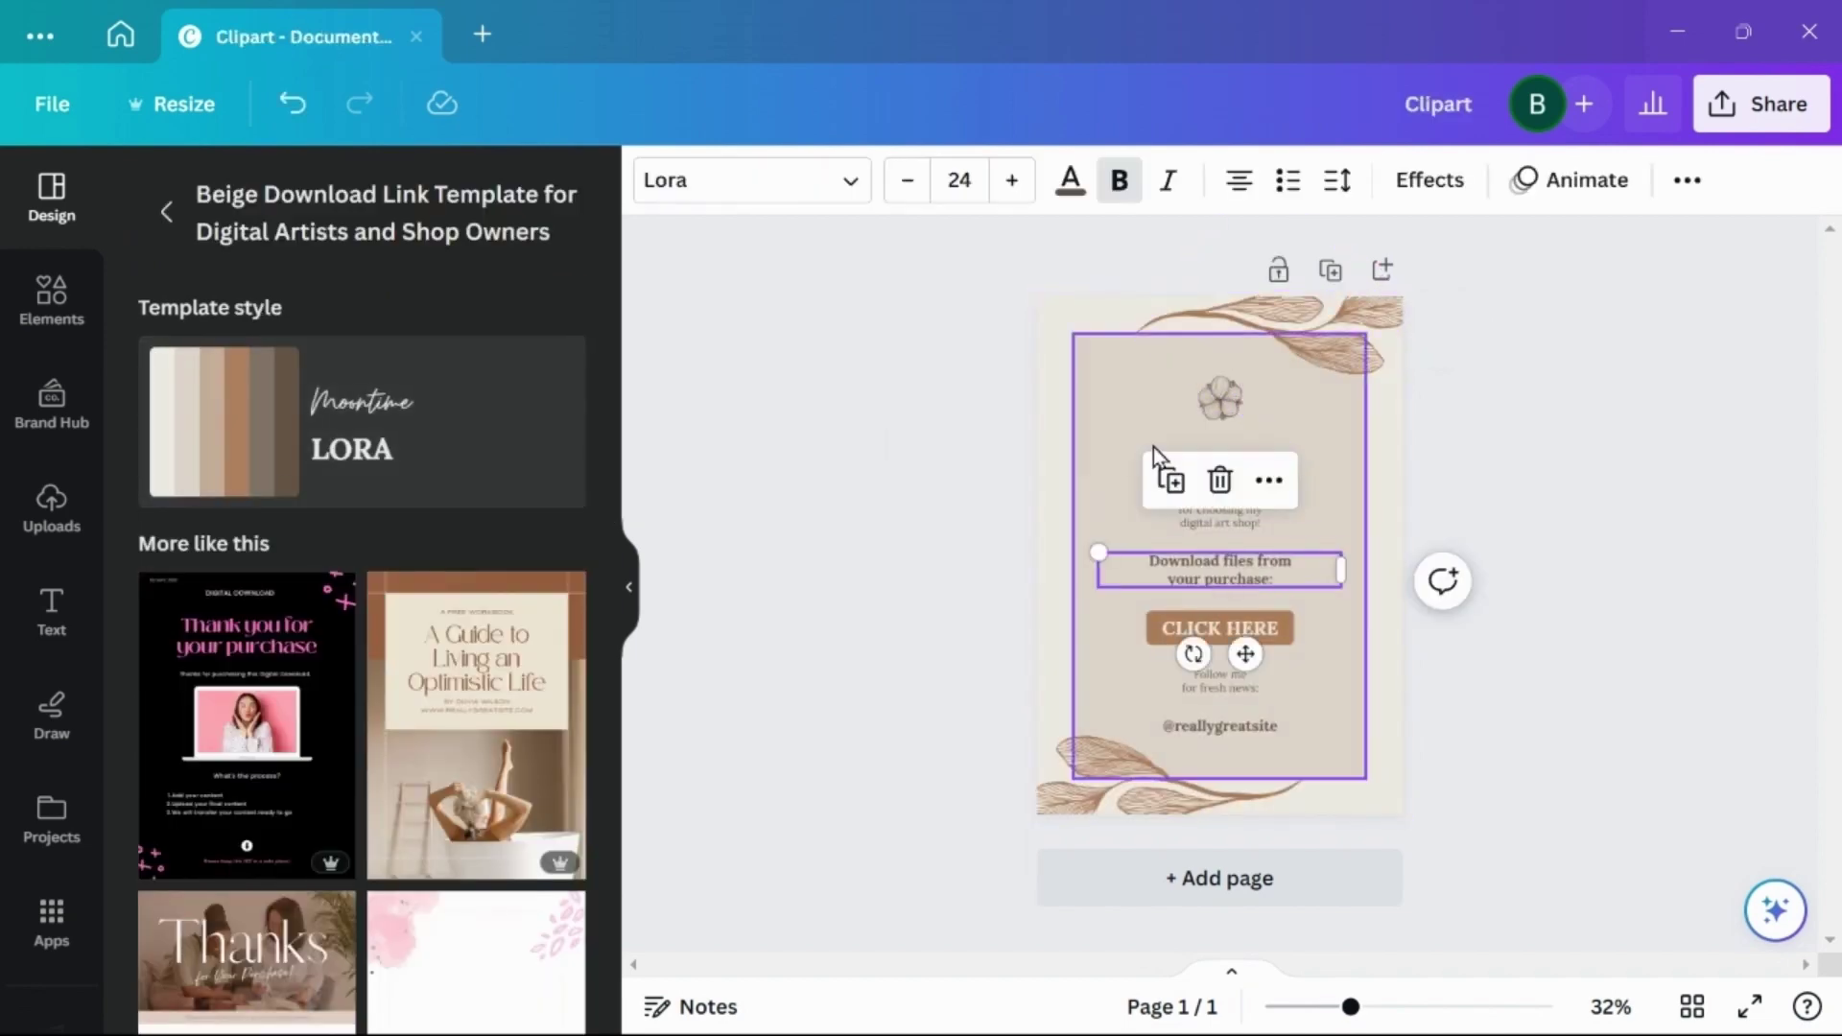
pyautogui.moveTo(1276, 576); pyautogui.dragTo(1275, 470)
pyautogui.tripleClick(1275, 461)
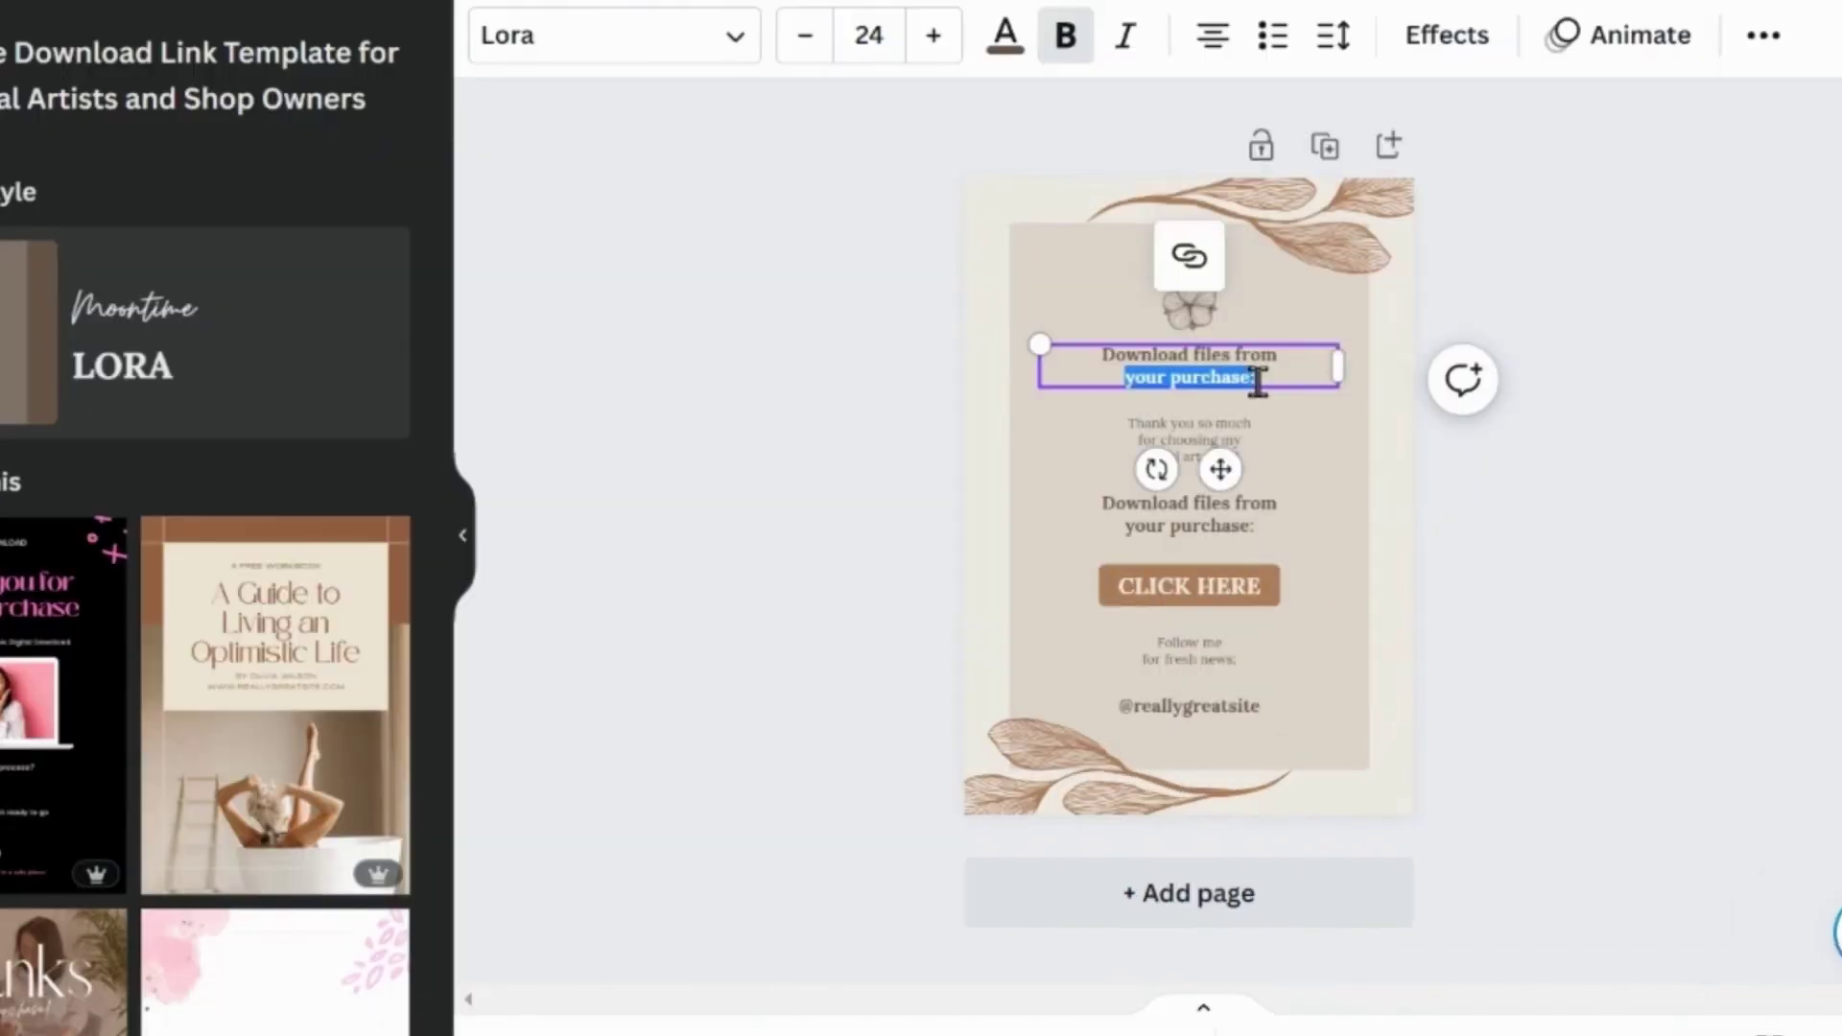
pyautogui.press('BackSpace')
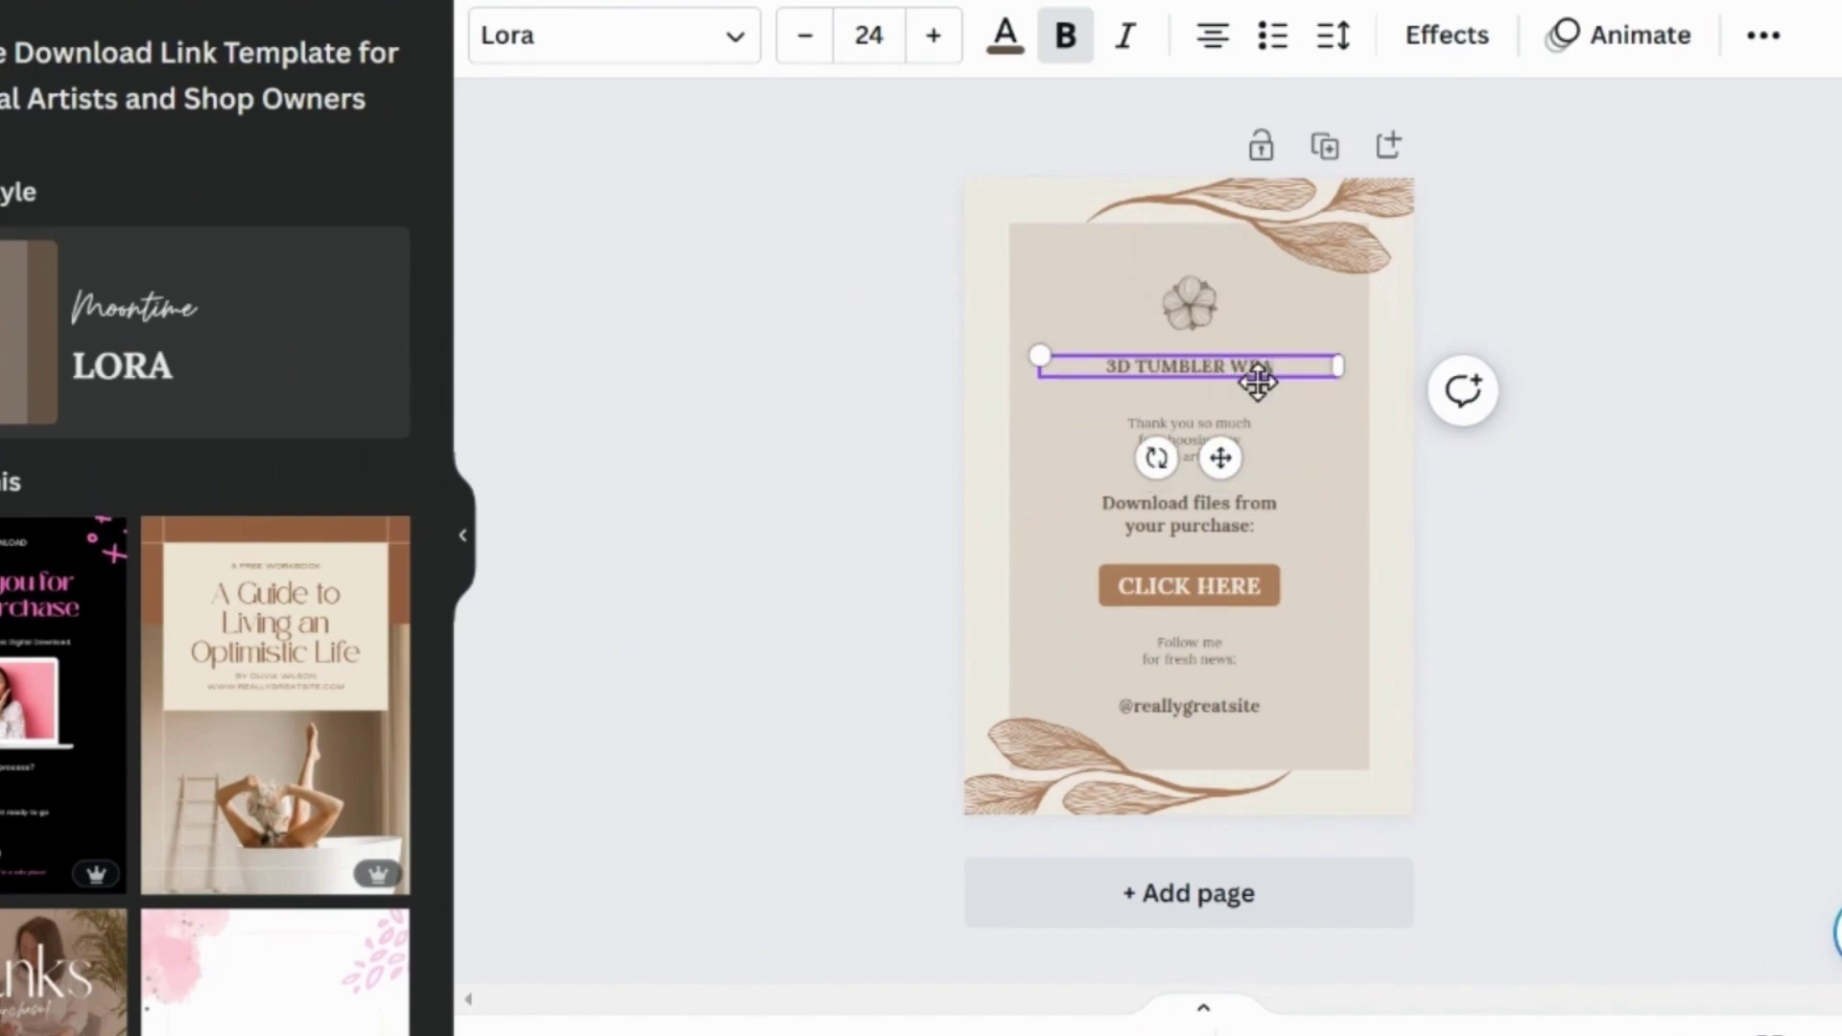
pyautogui.write('PS')
pyautogui.click(1312, 469)
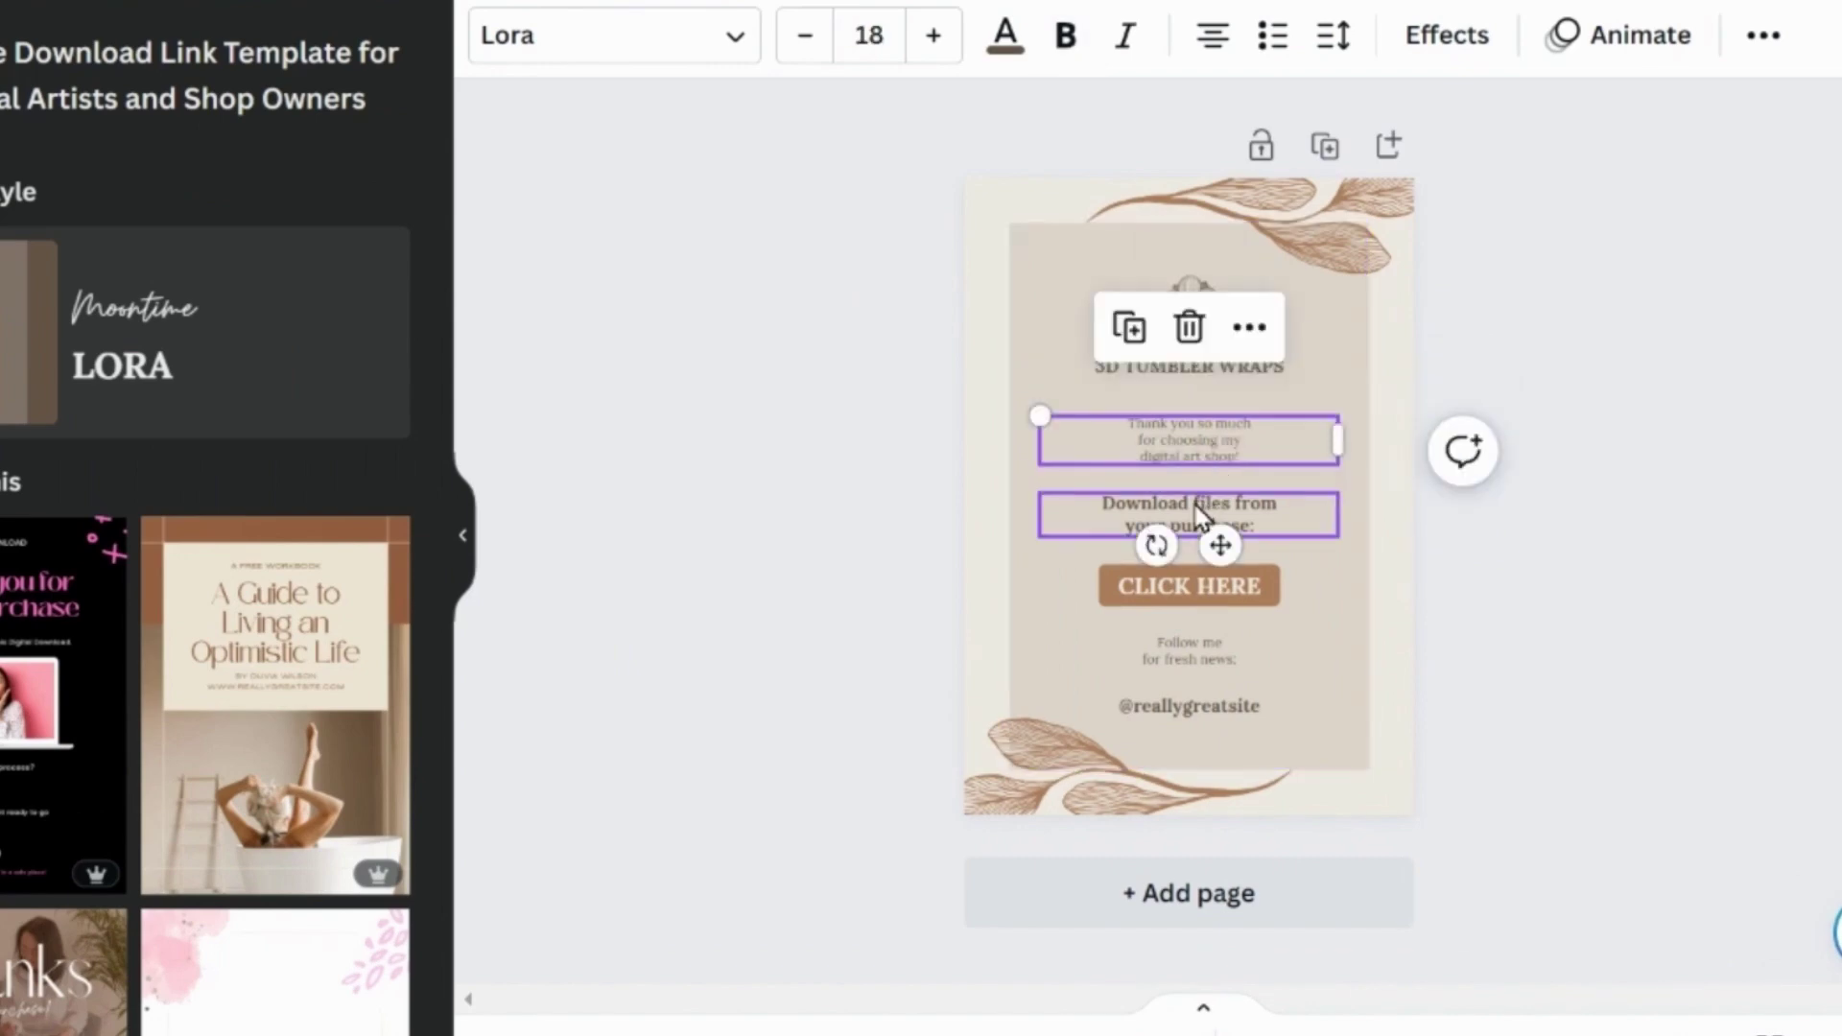
# Delete the background panel, leaf illustrations and social lines.
pyautogui.click(1291, 740)
pyautogui.press('Delete')
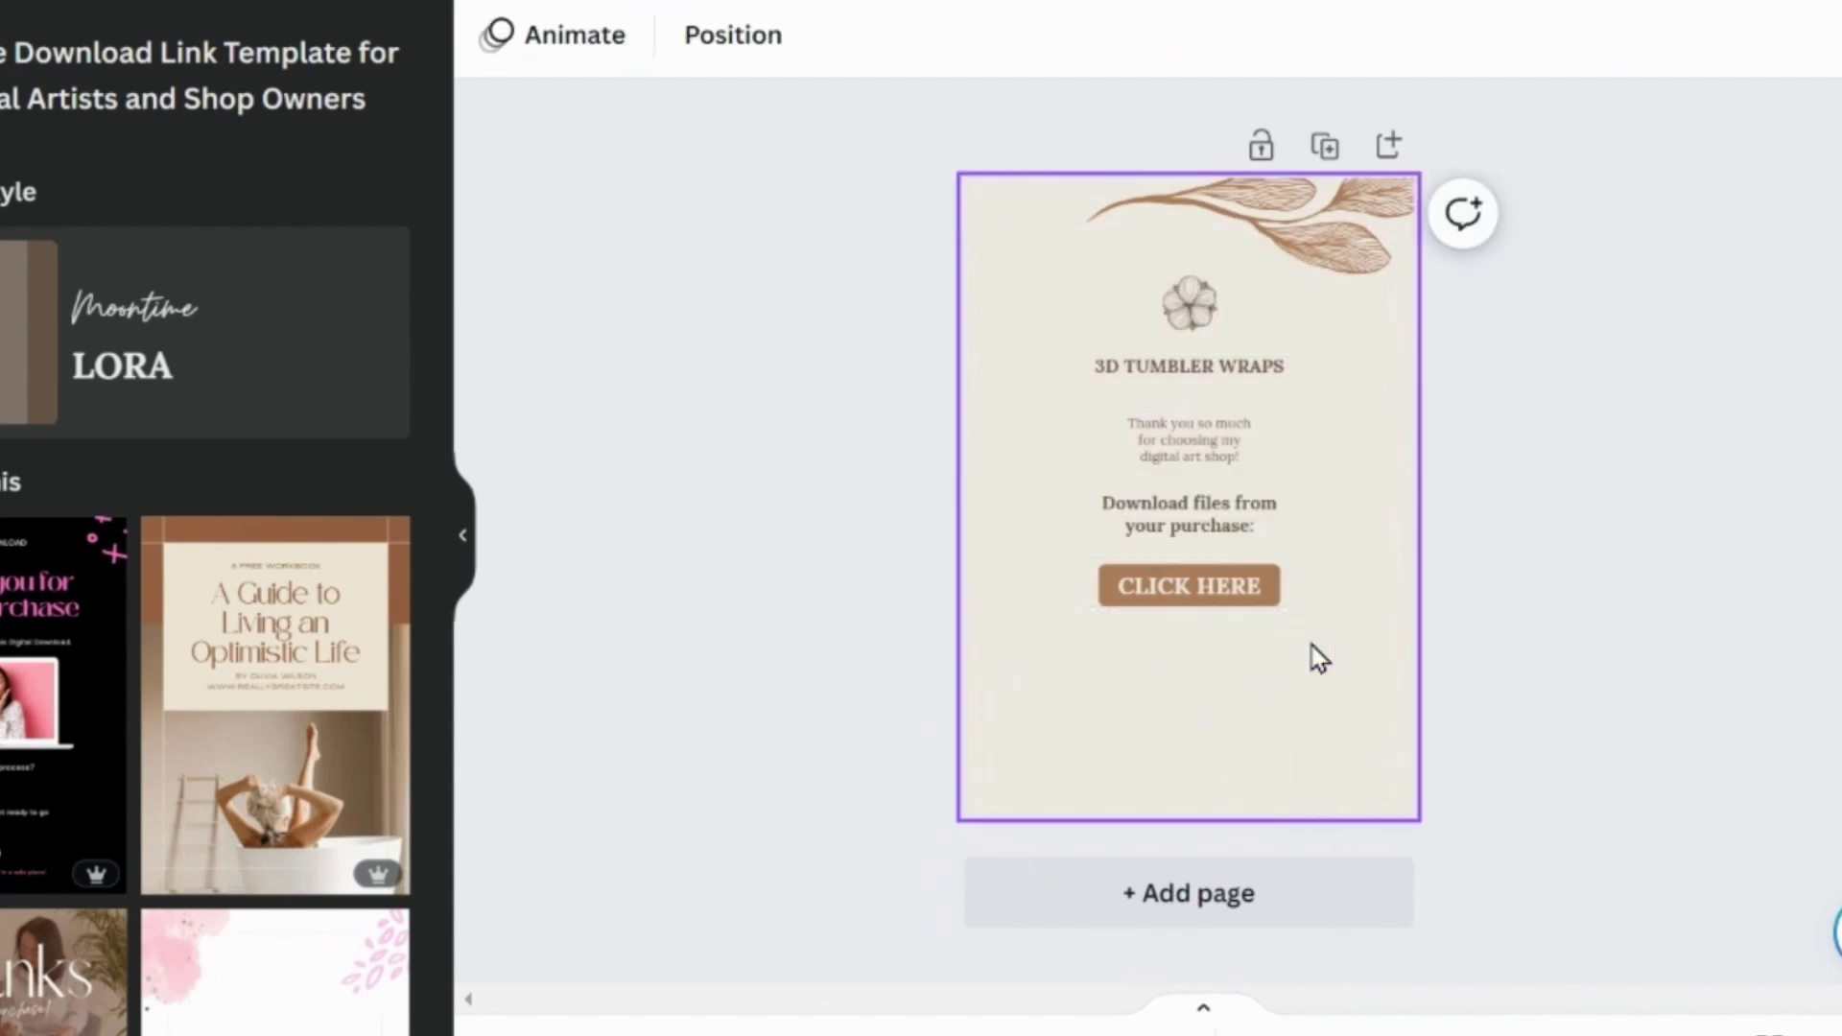
pyautogui.click(1291, 228)
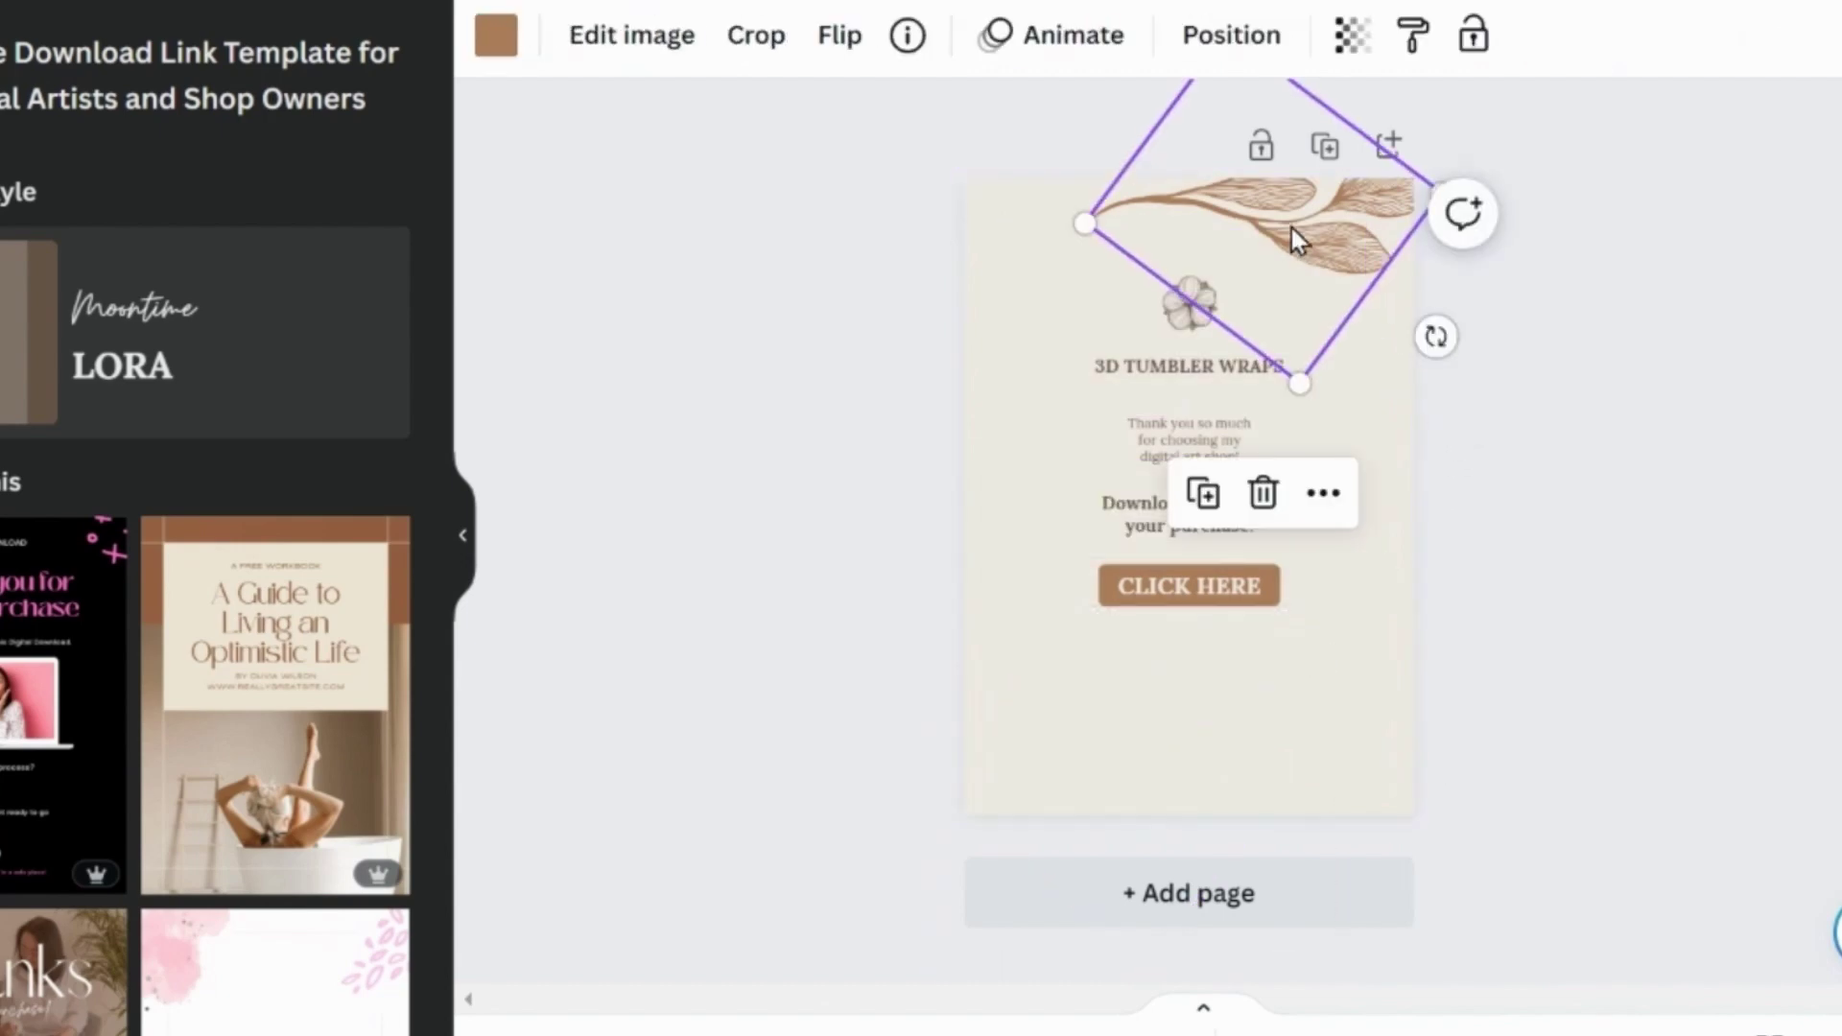
pyautogui.click(1263, 493)
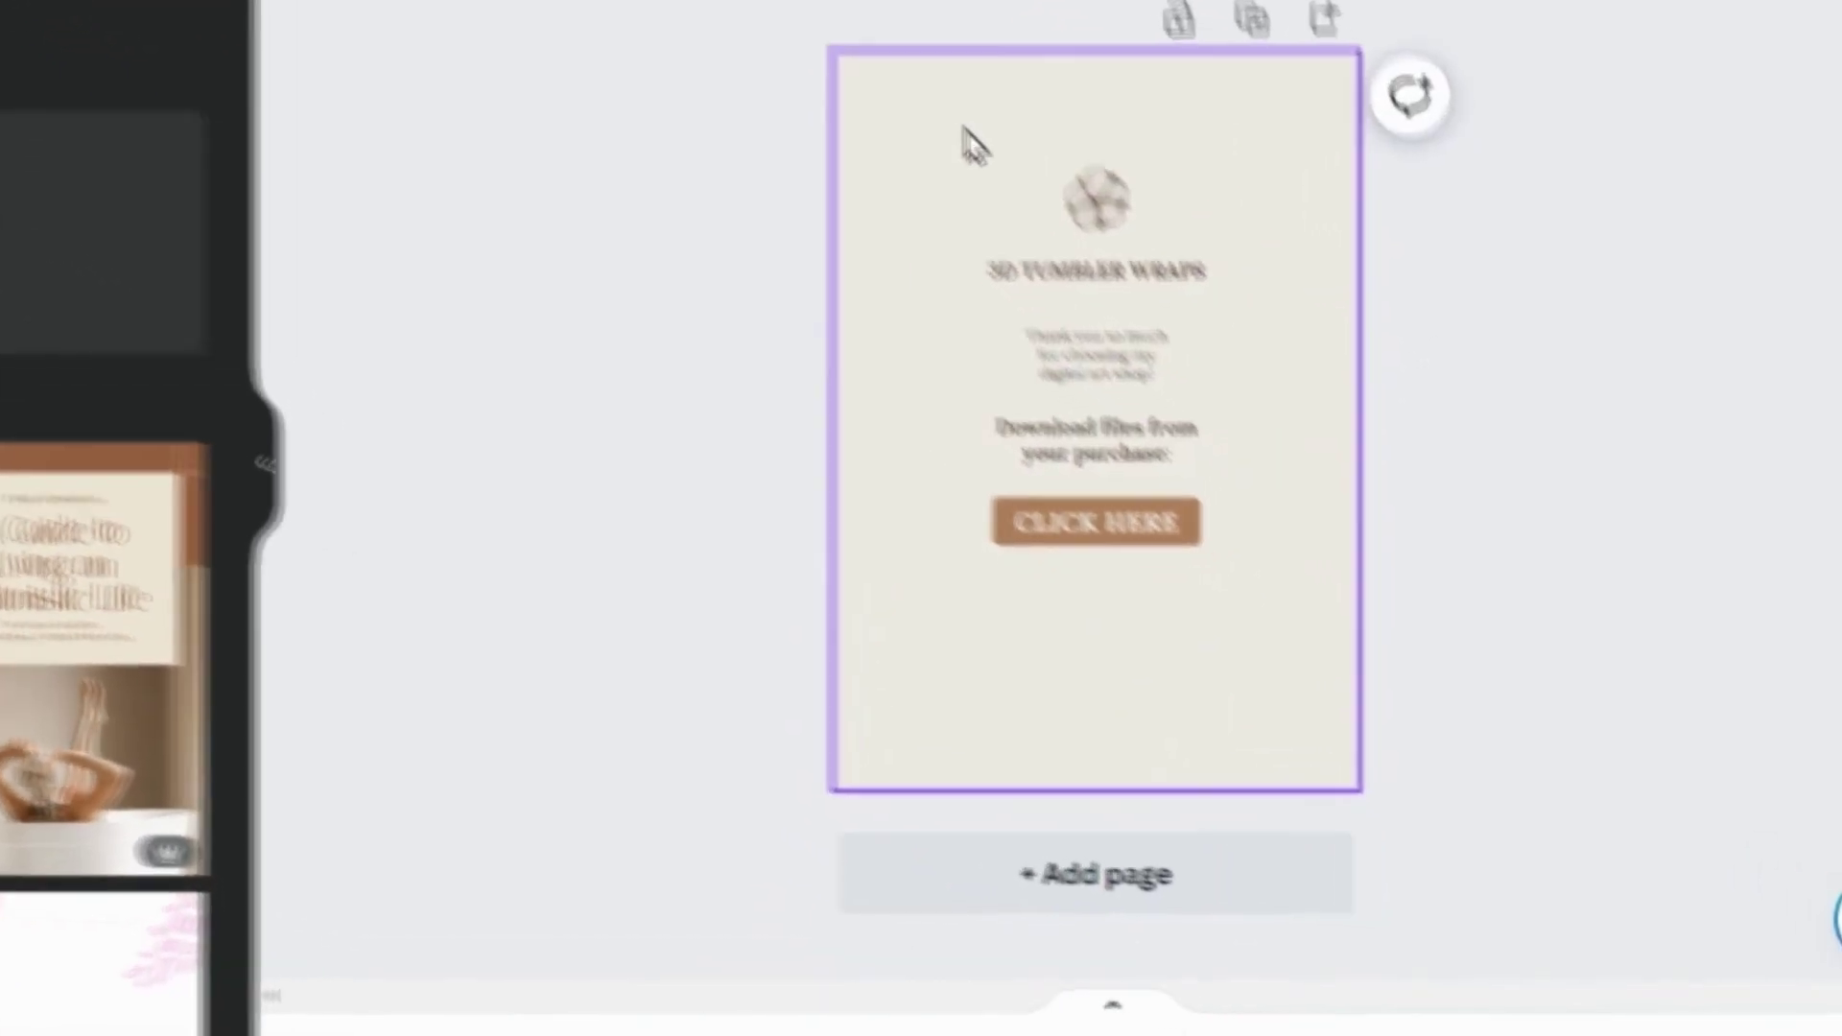
# Link the CLICK HERE button to the copied Google Drive folder URL.
pyautogui.rightClick(1132, 513)
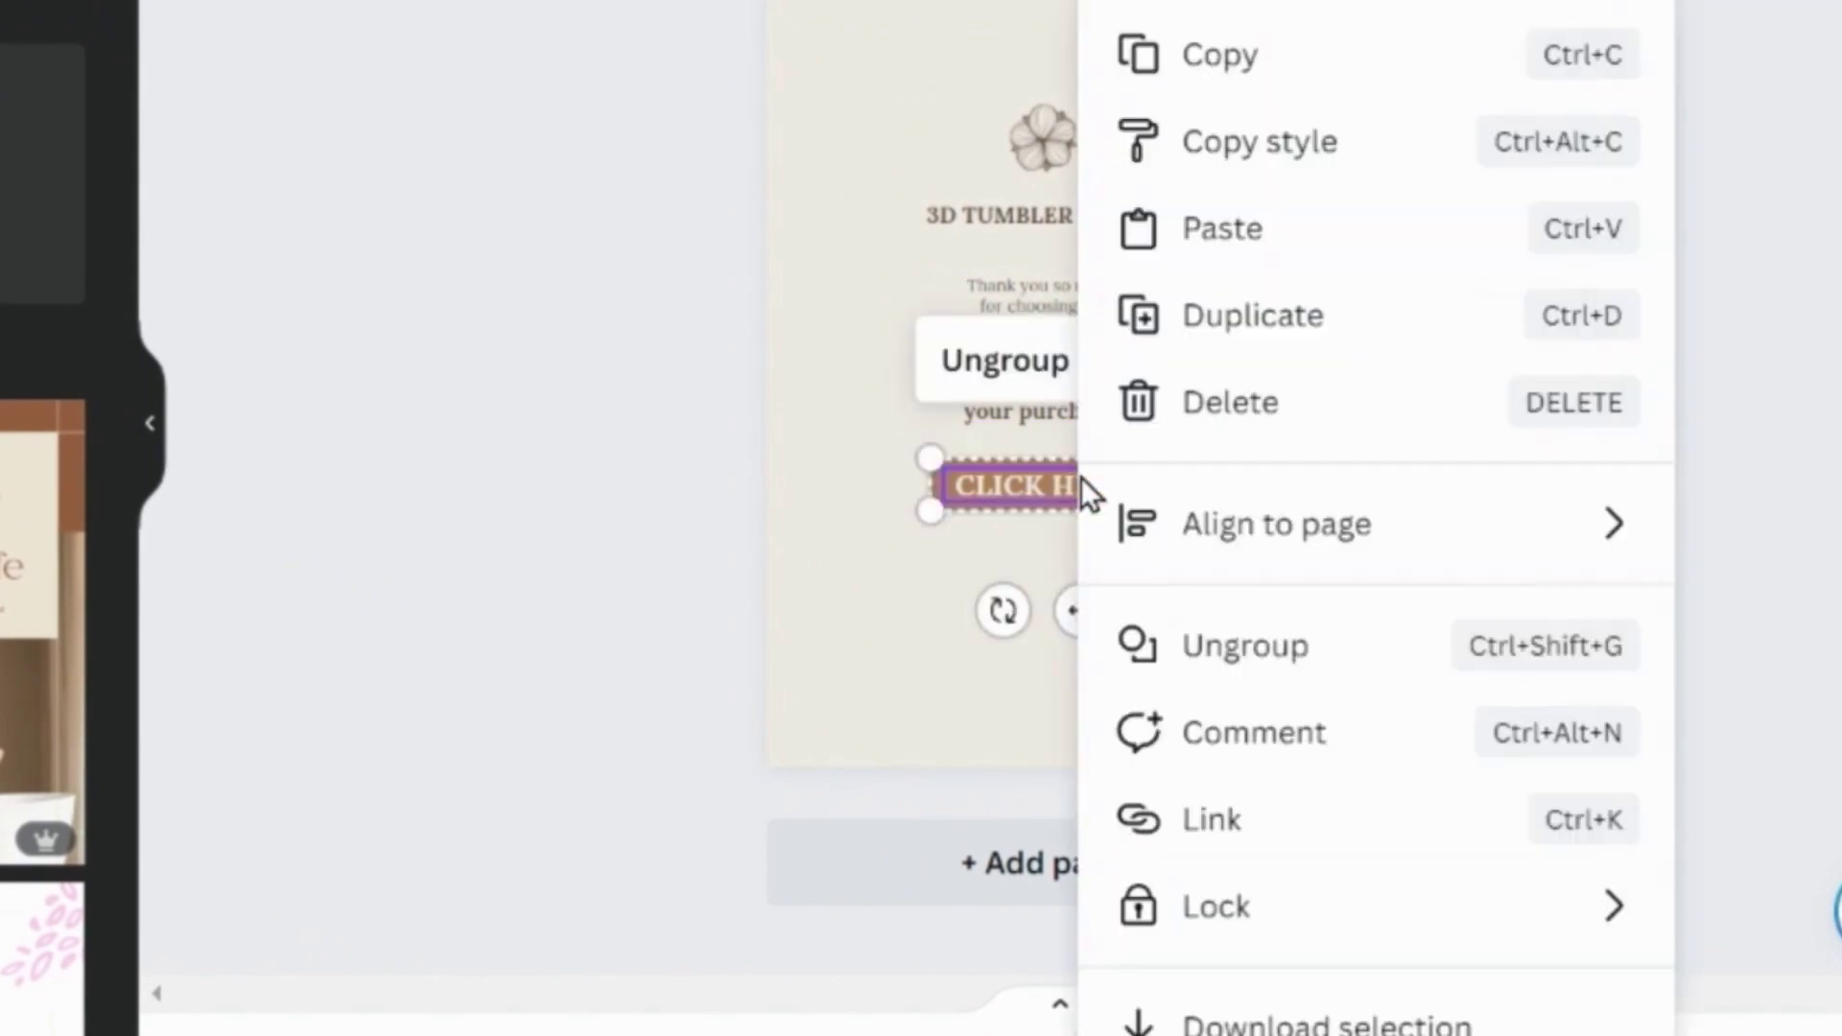
pyautogui.click(1148, 844)
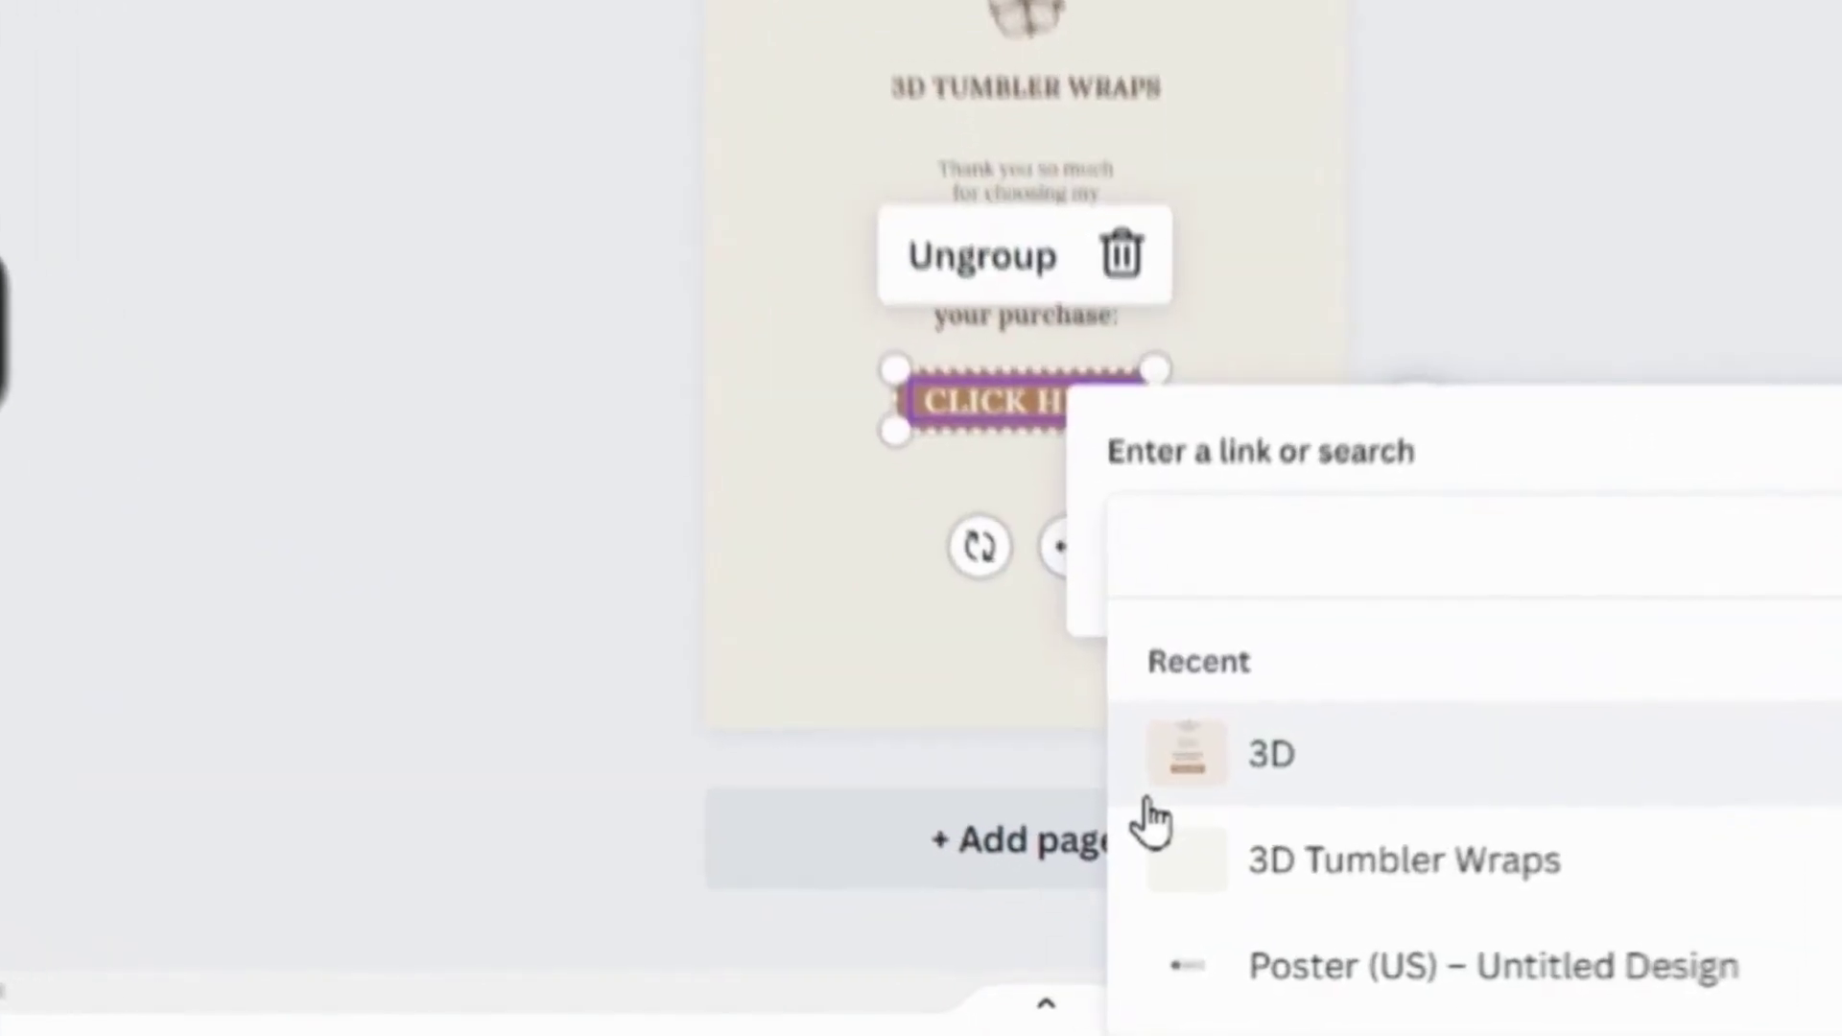
pyautogui.rightClick(1230, 620)
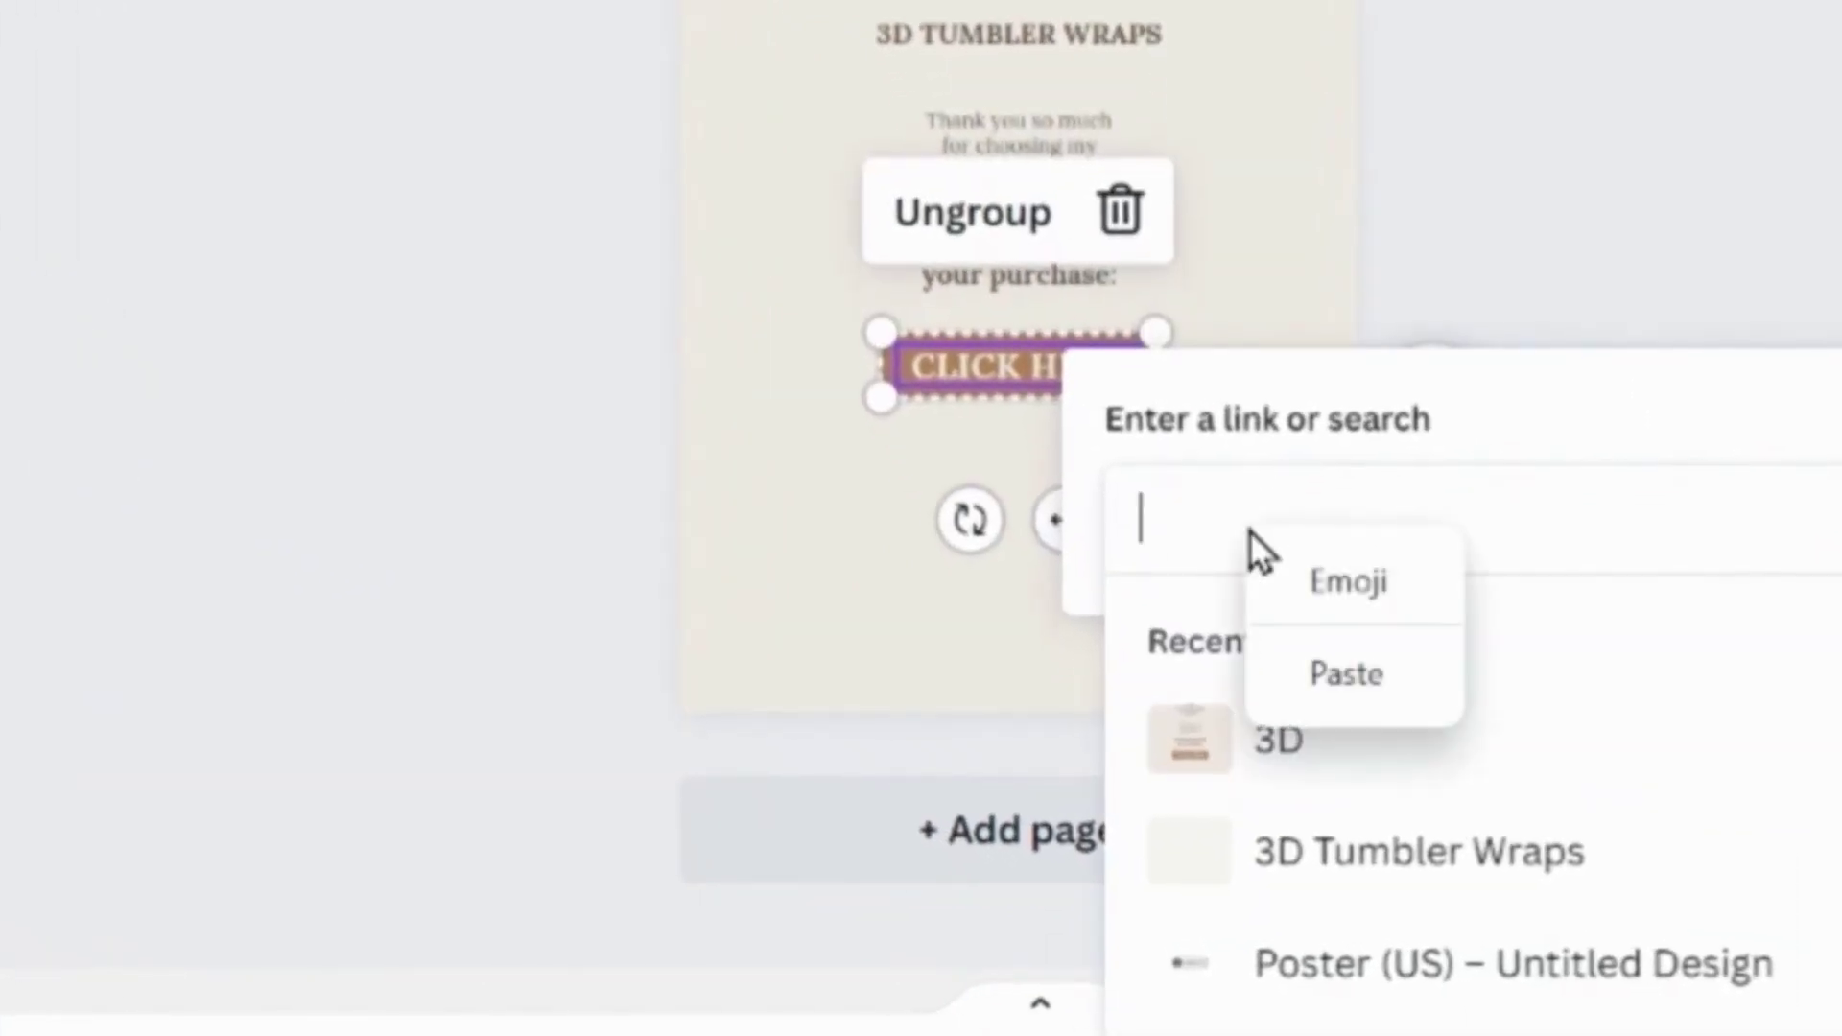
pyautogui.click(1337, 690)
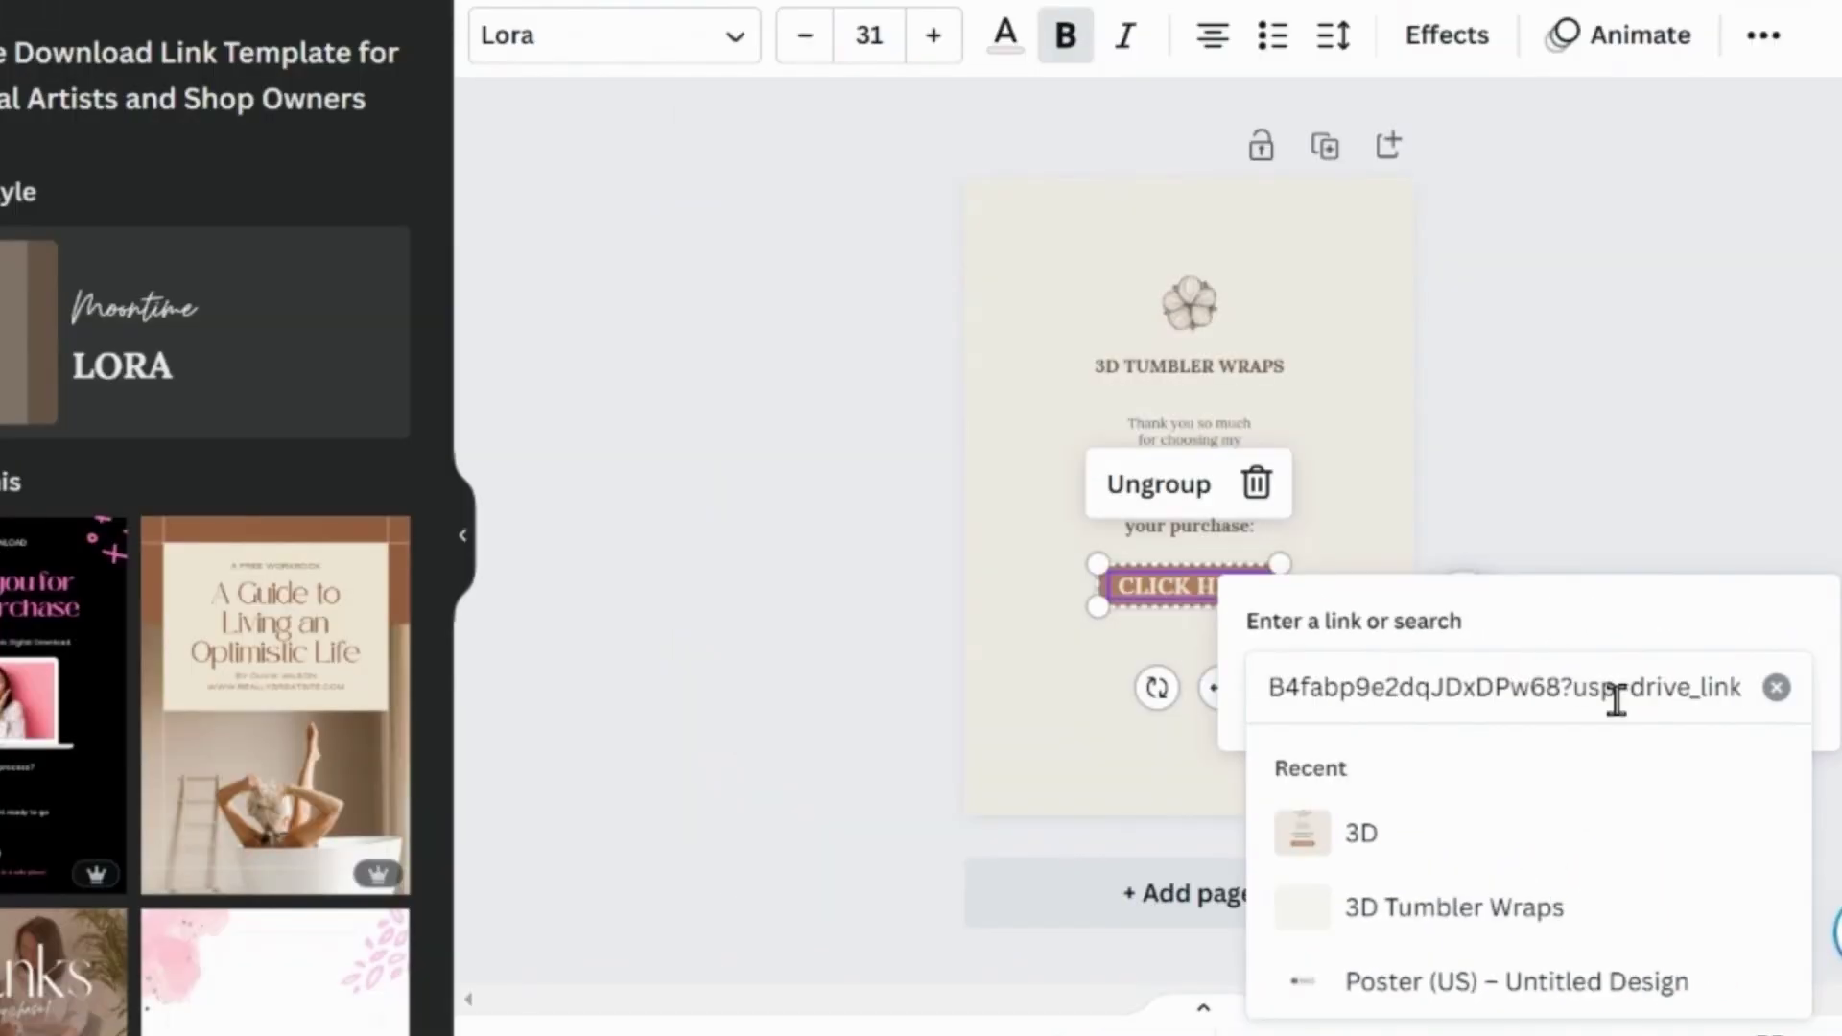
pyautogui.press('Return')
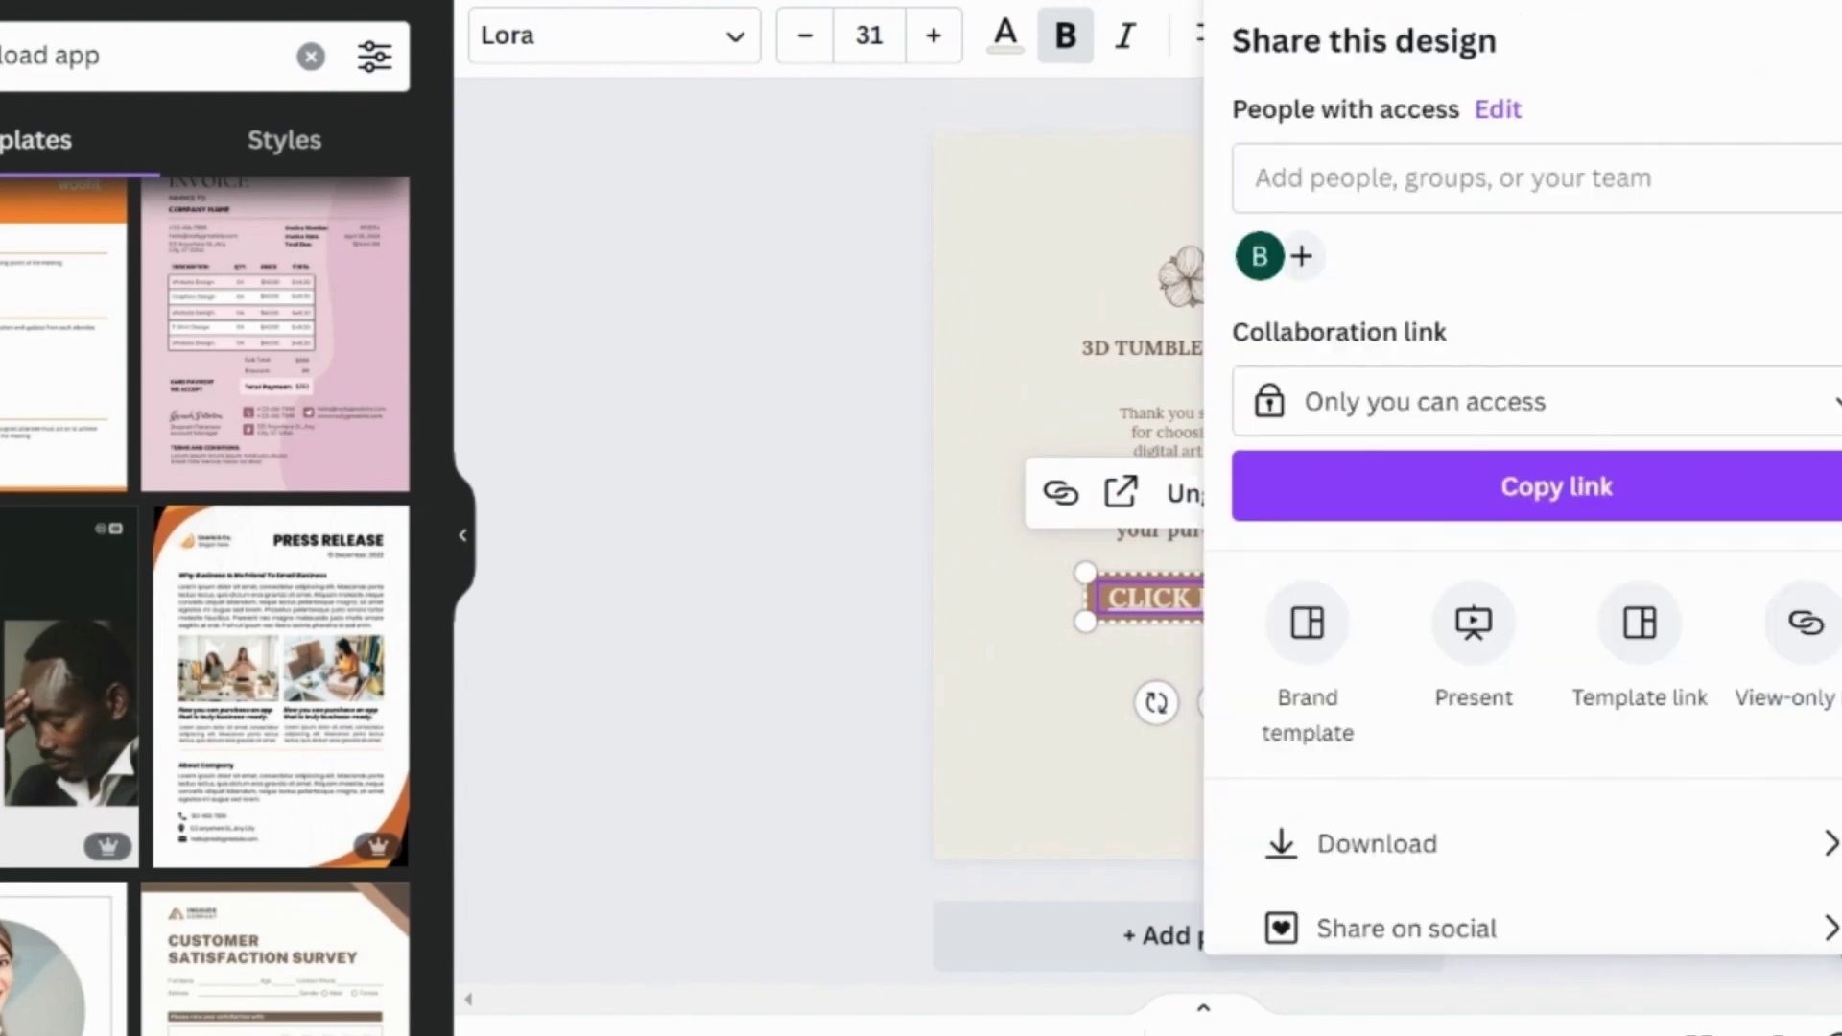
# Download the Canva download-link page as a PDF Standard file.
pyautogui.click(1391, 843)
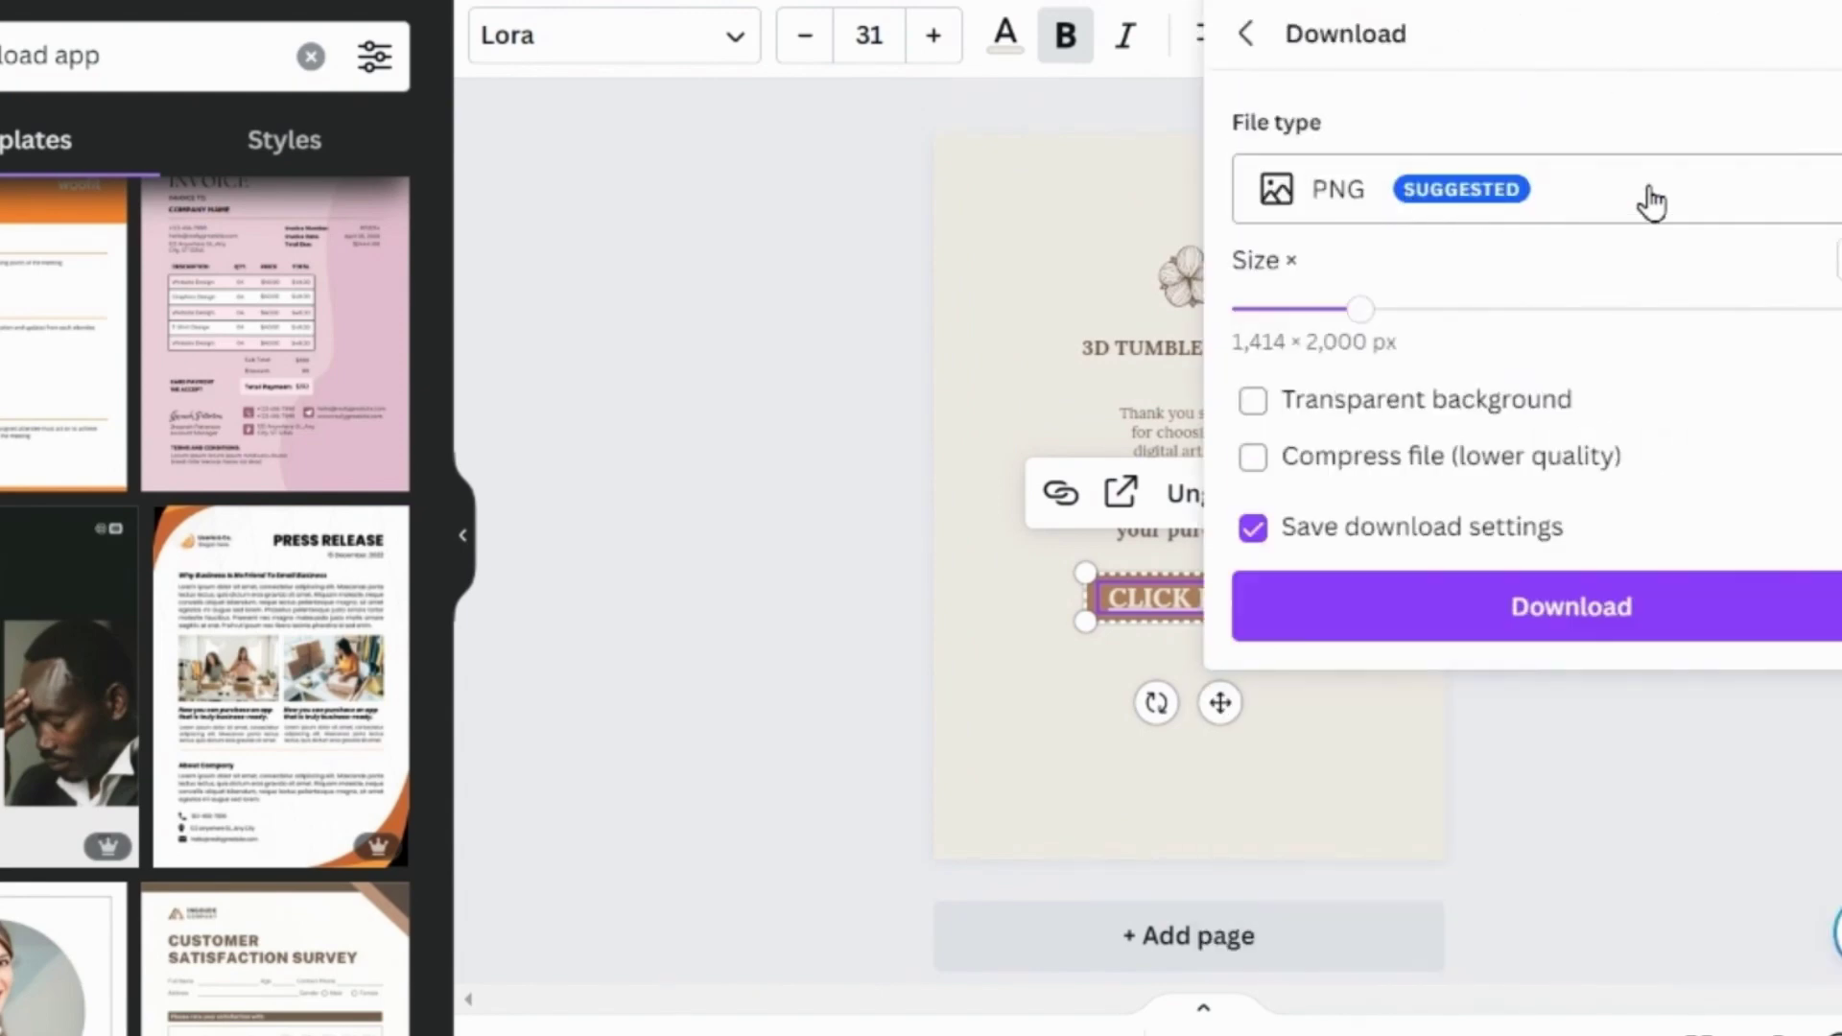
pyautogui.click(1667, 192)
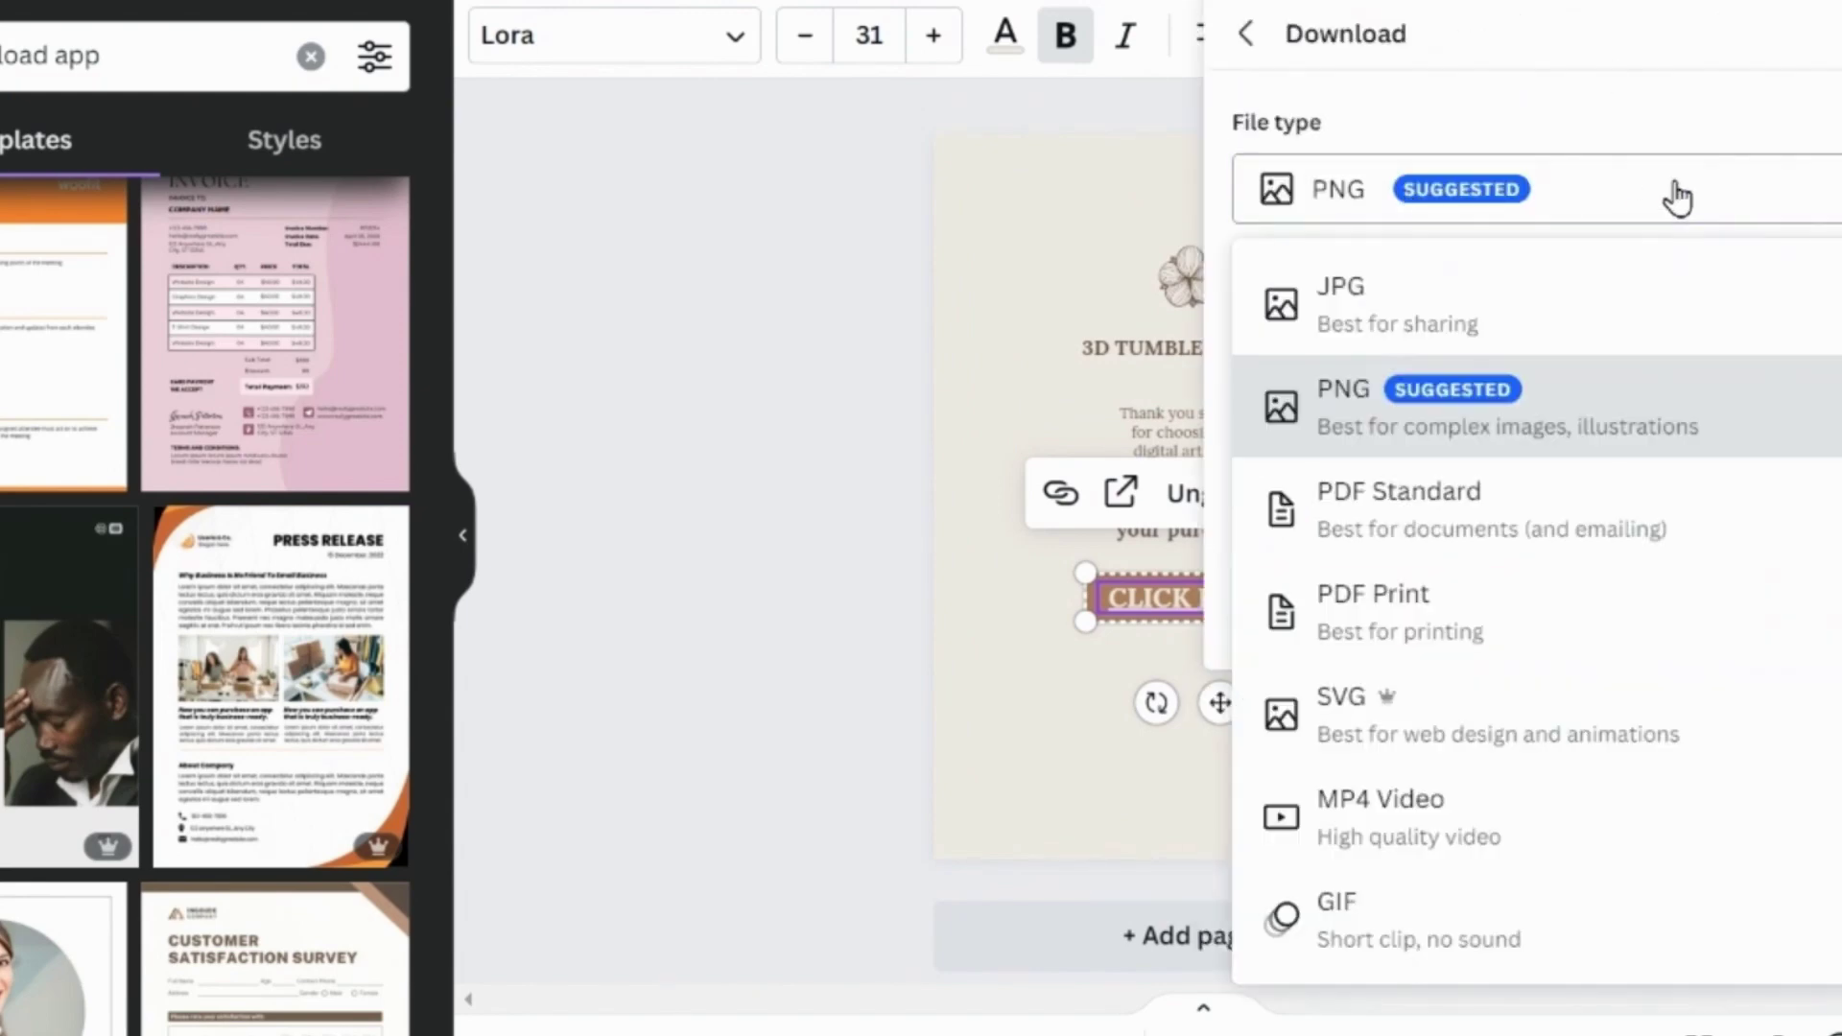
pyautogui.click(1379, 525)
pyautogui.click(1504, 468)
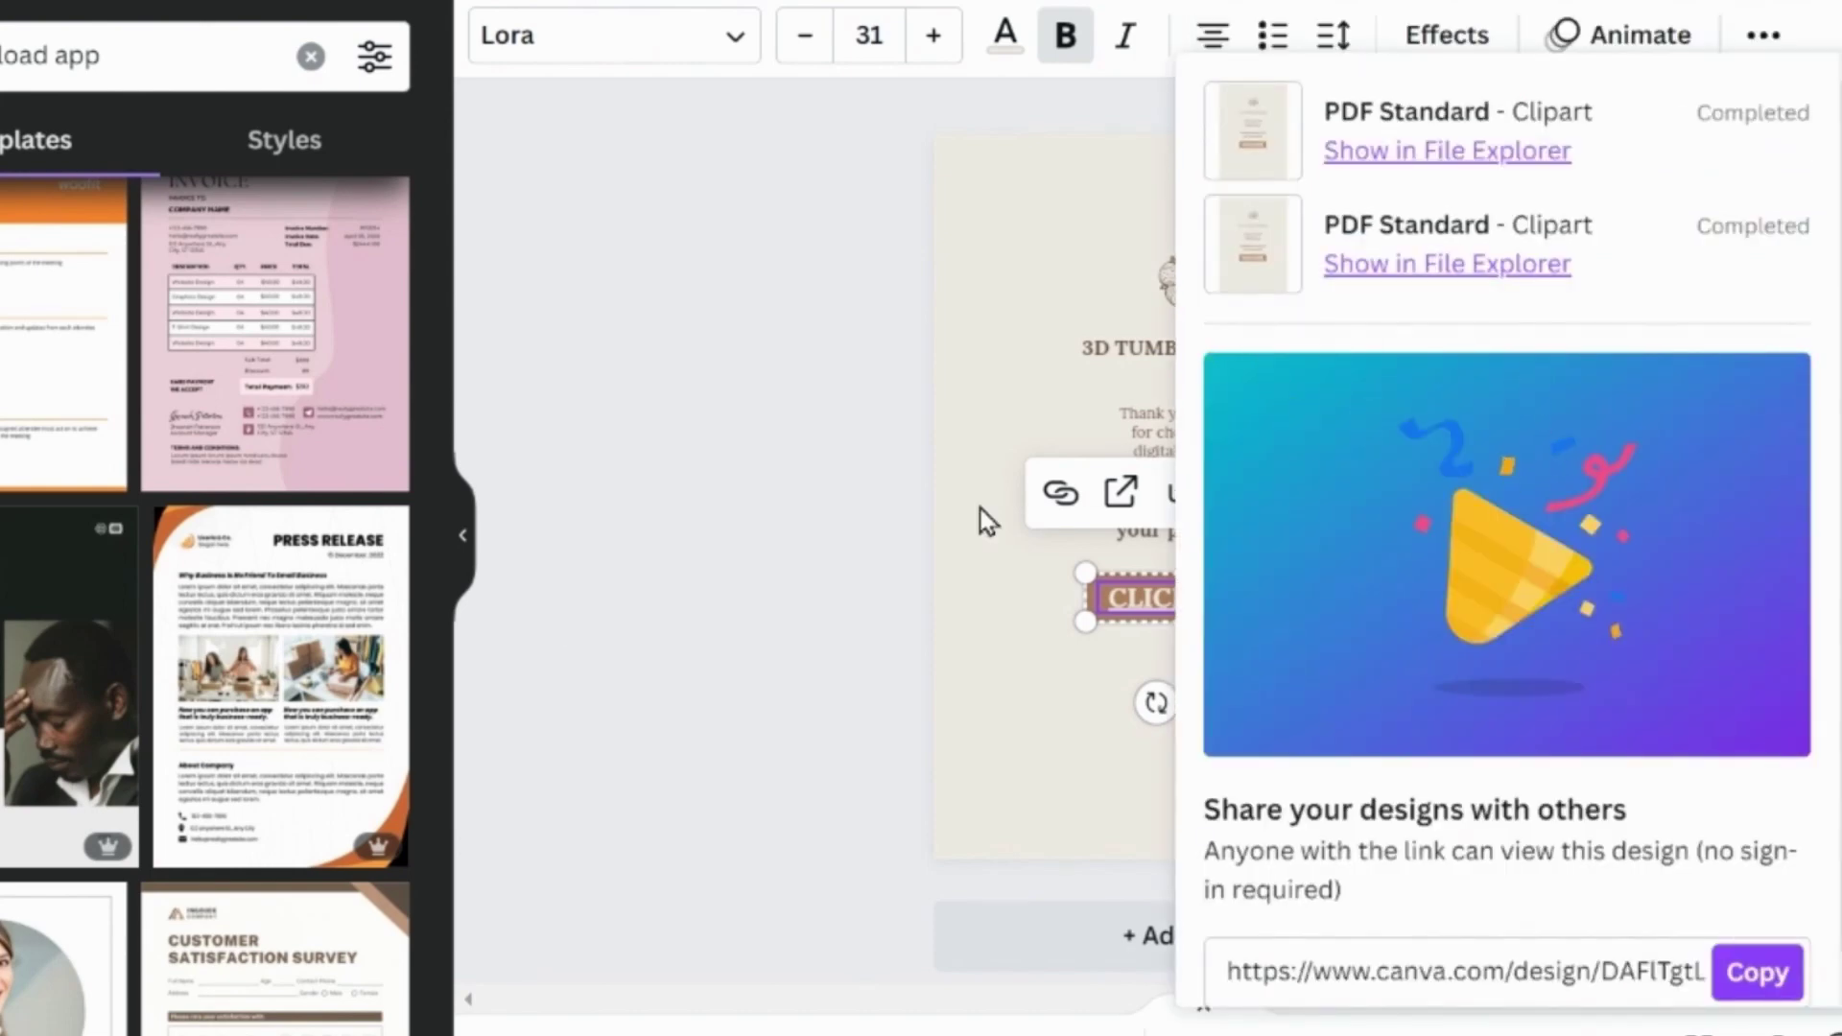
pyautogui.click(1479, 971)
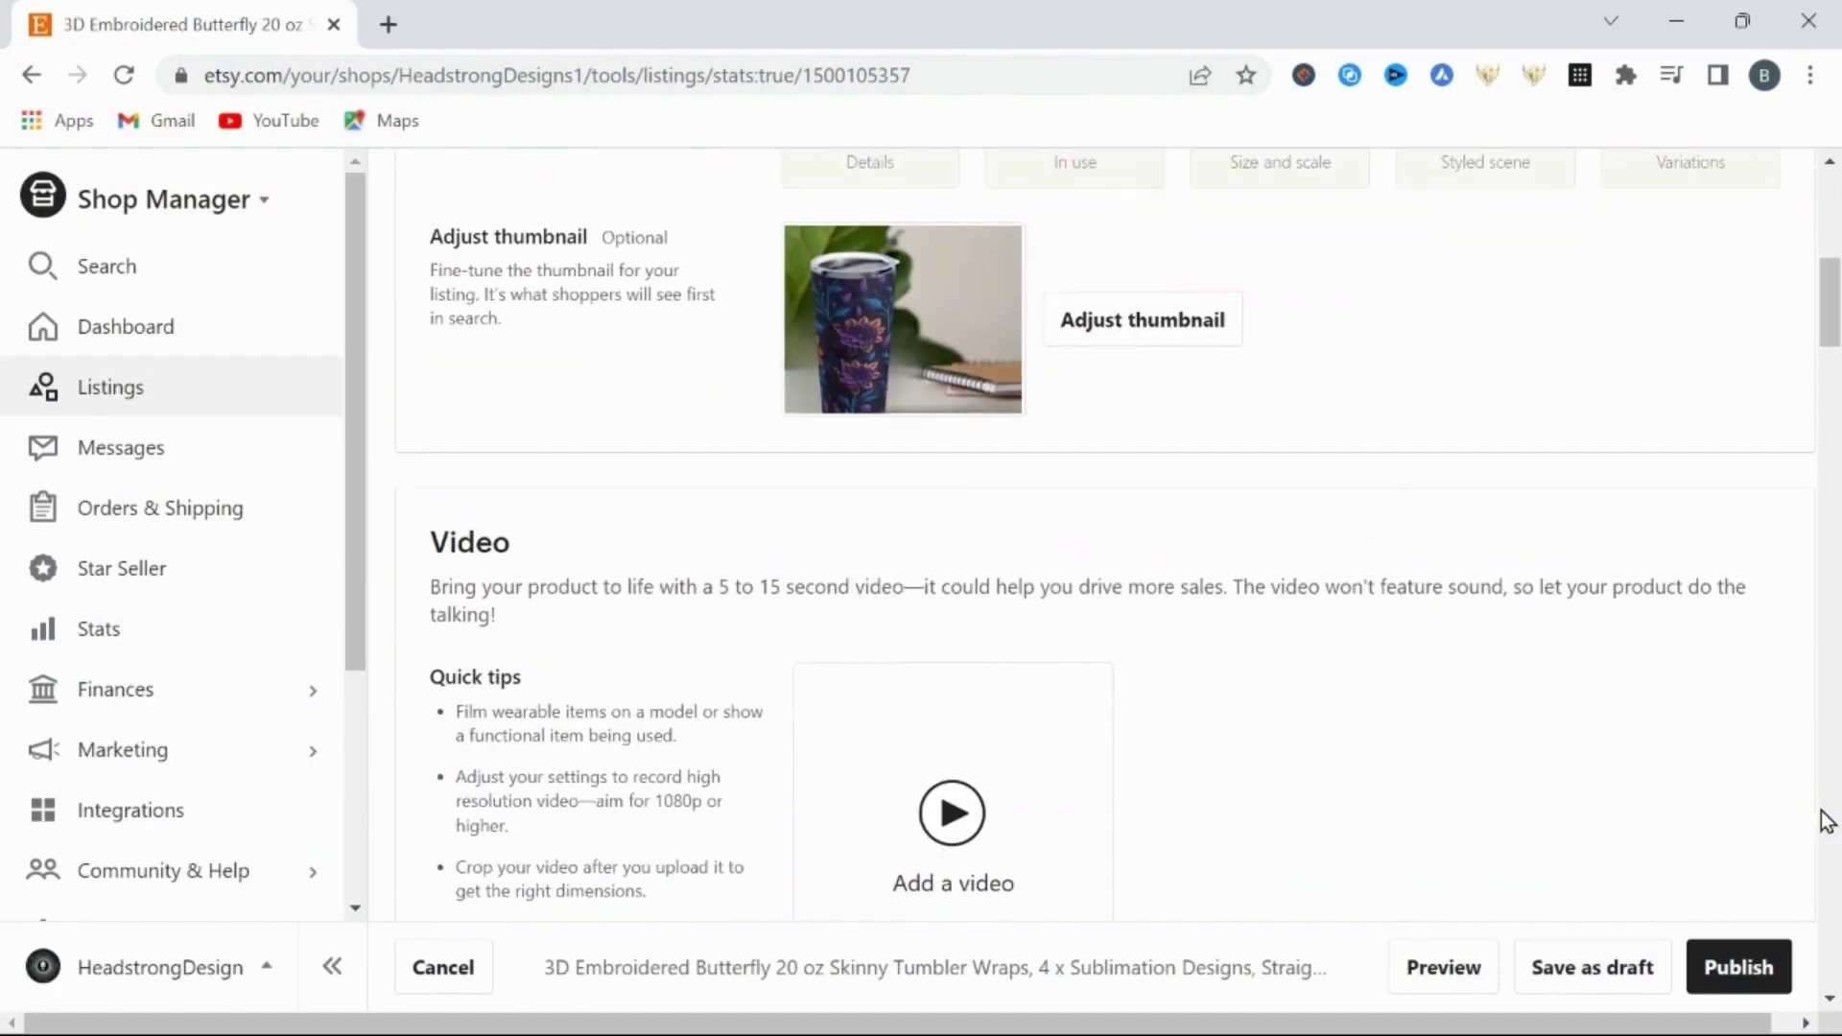
pyautogui.scroll(-7, 1826, 823)
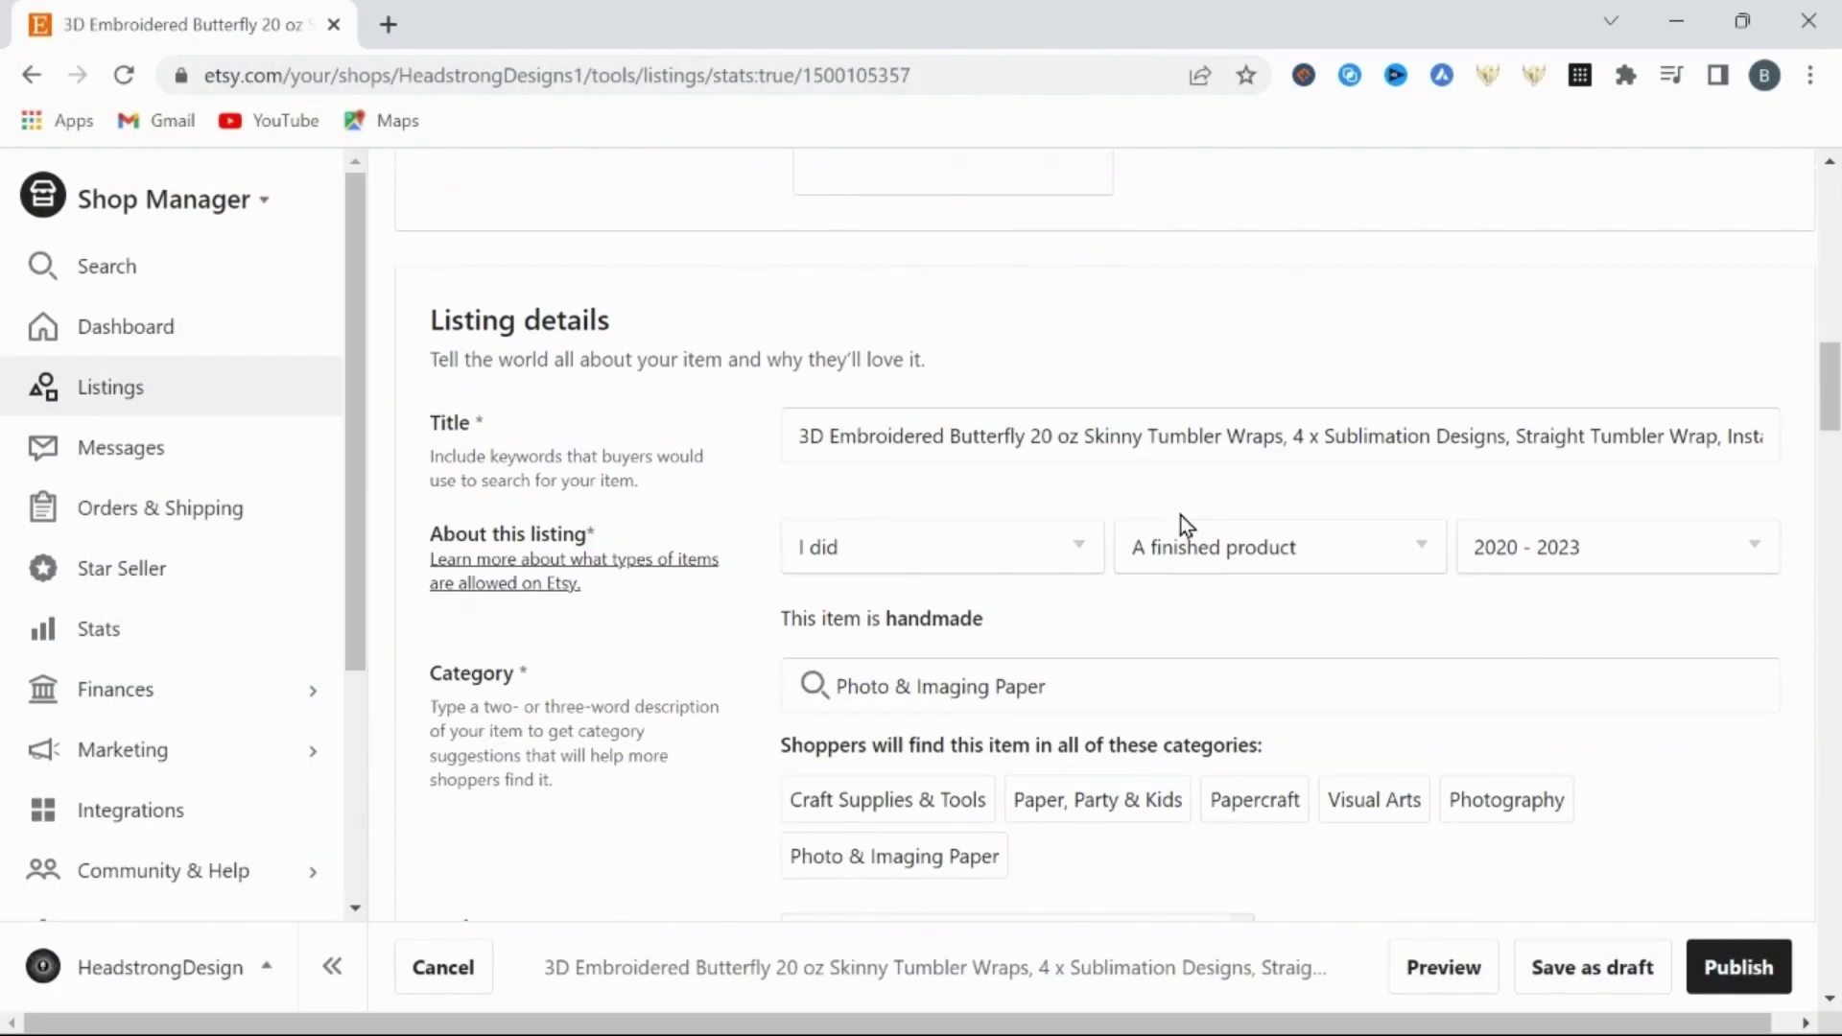
# Set the listing details to I did, A finished product, and made 2020 - 2023.
pyautogui.click(1080, 549)
pyautogui.click(940, 646)
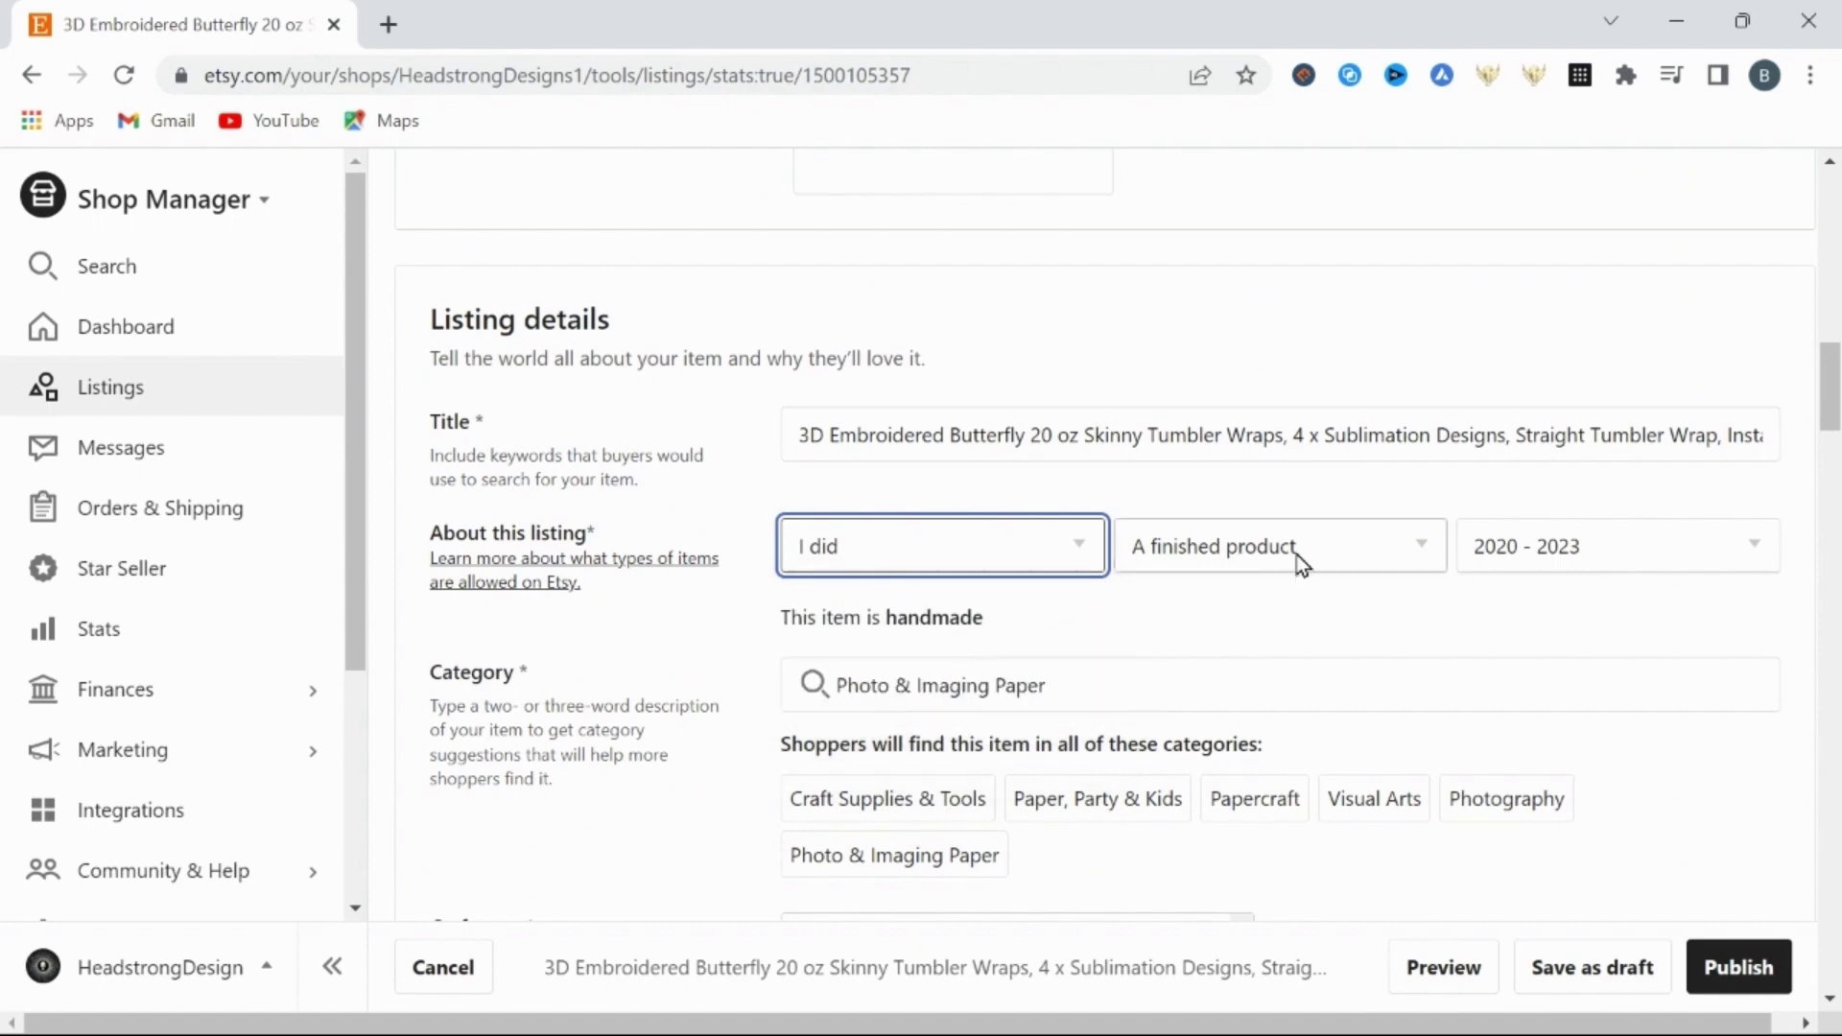
pyautogui.click(1297, 564)
pyautogui.click(1305, 643)
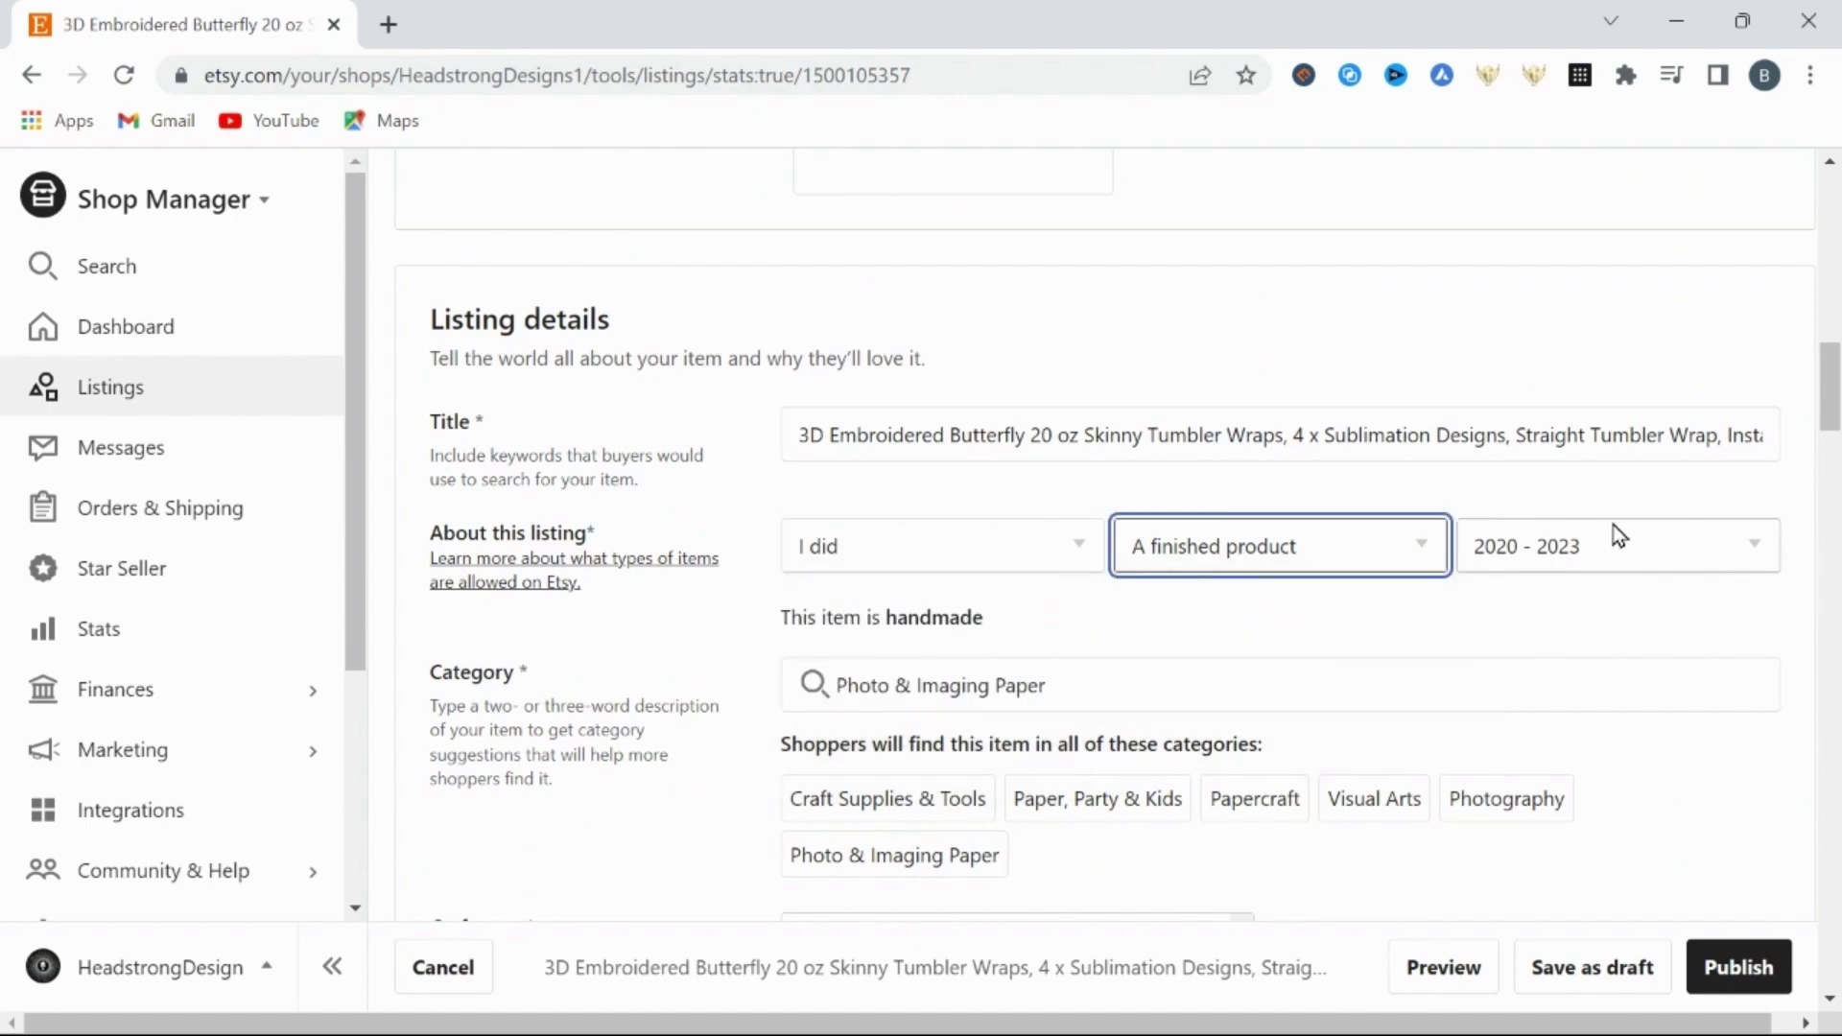
pyautogui.click(1656, 541)
pyautogui.click(1609, 122)
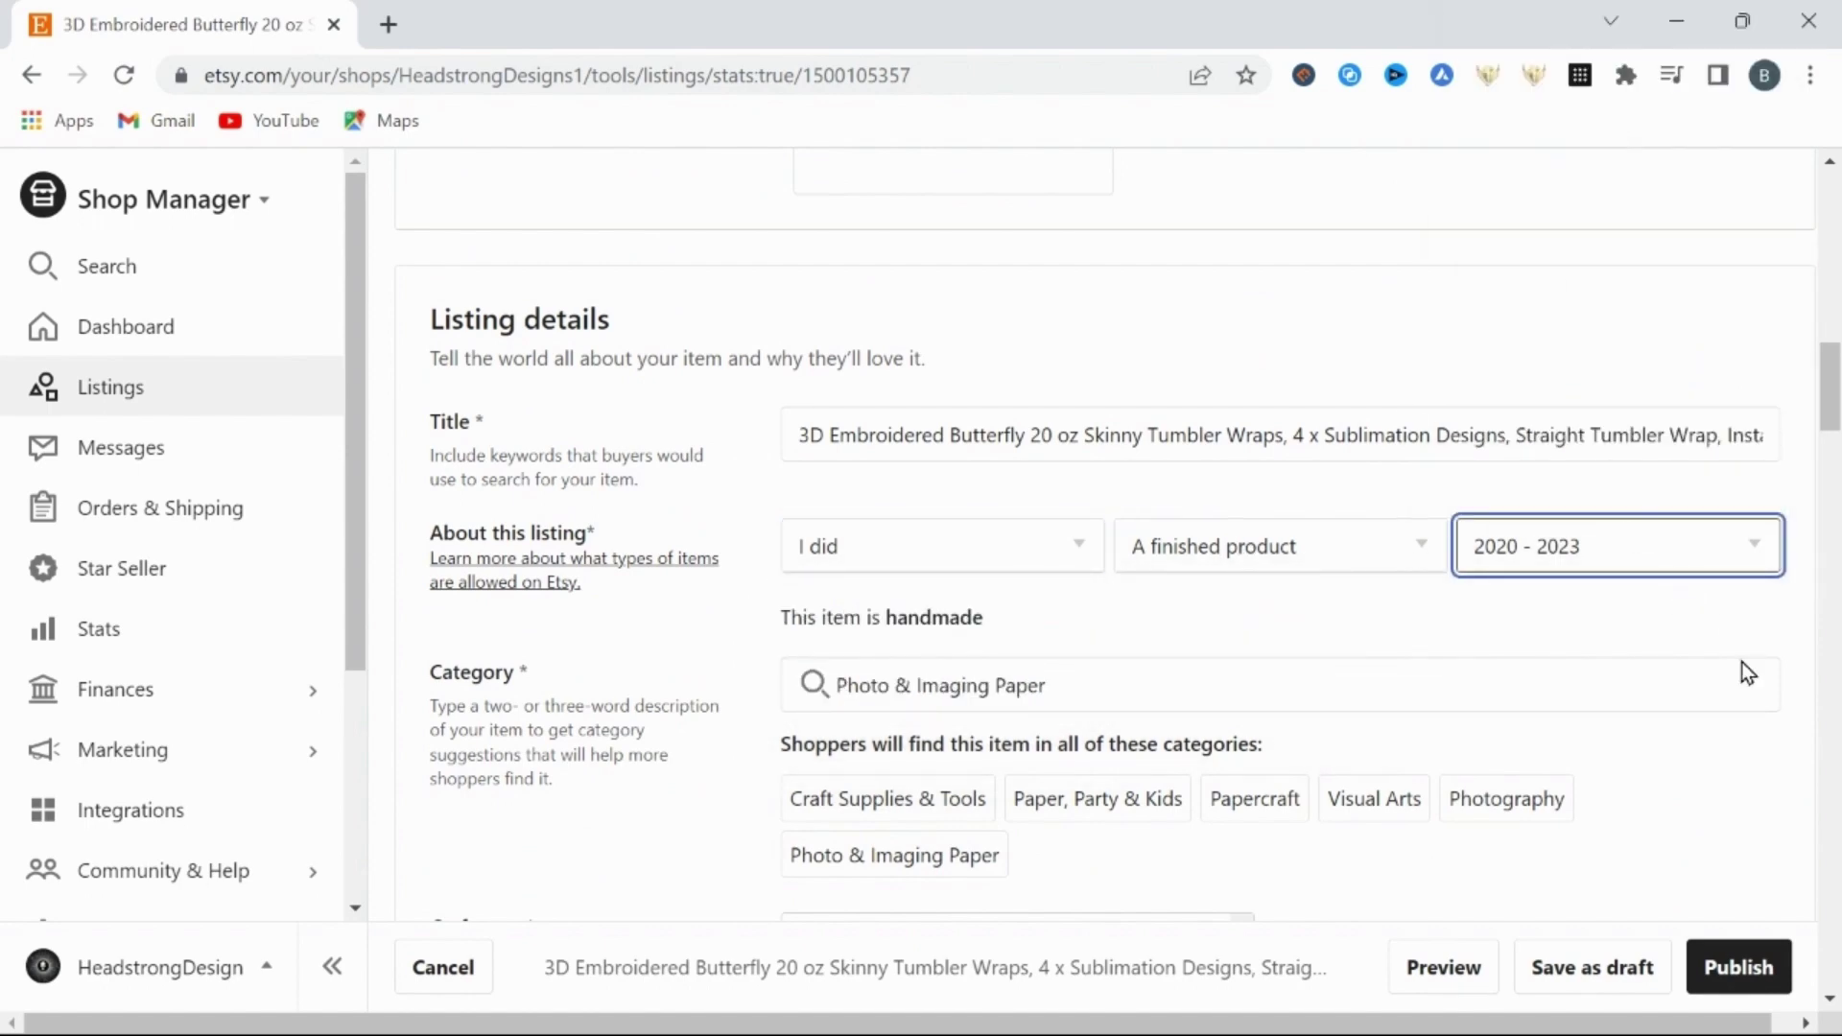
# Mark the Etsy listing as a digital download.
pyautogui.scroll(-6, 1741, 662)
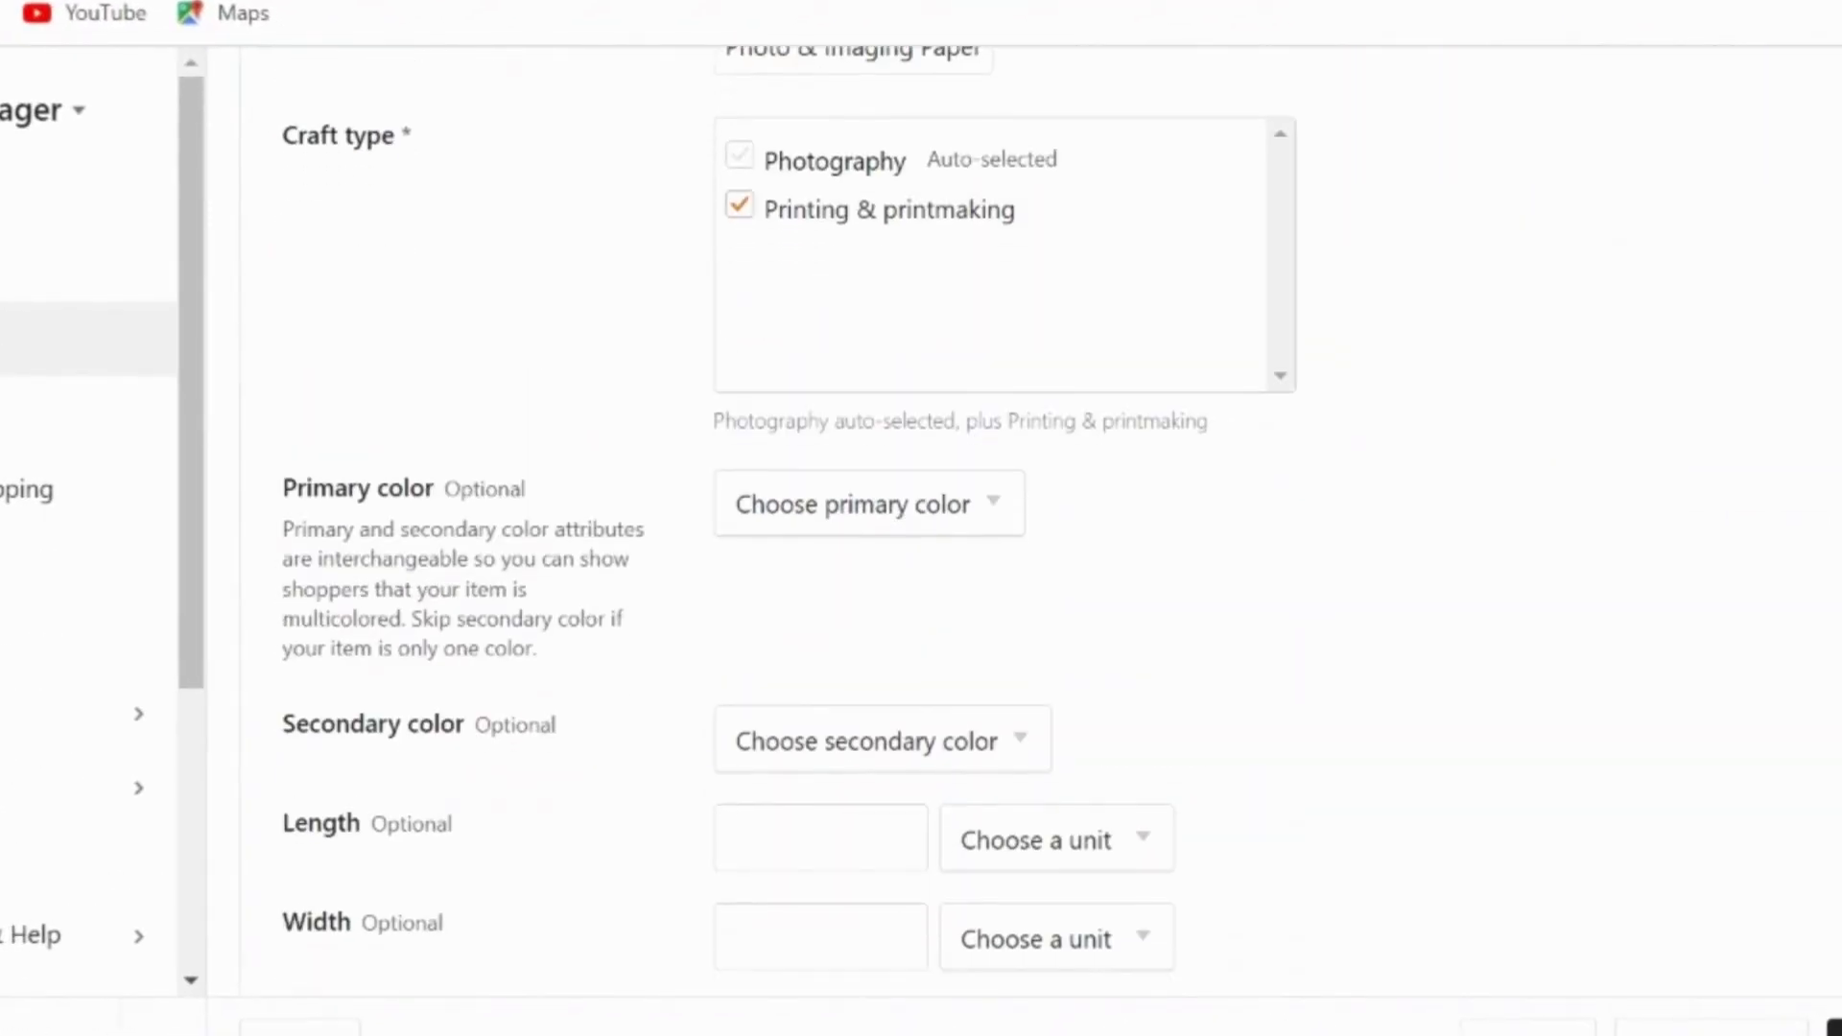
pyautogui.scroll(-5, 959, 537)
pyautogui.scroll(-11, 735, 575)
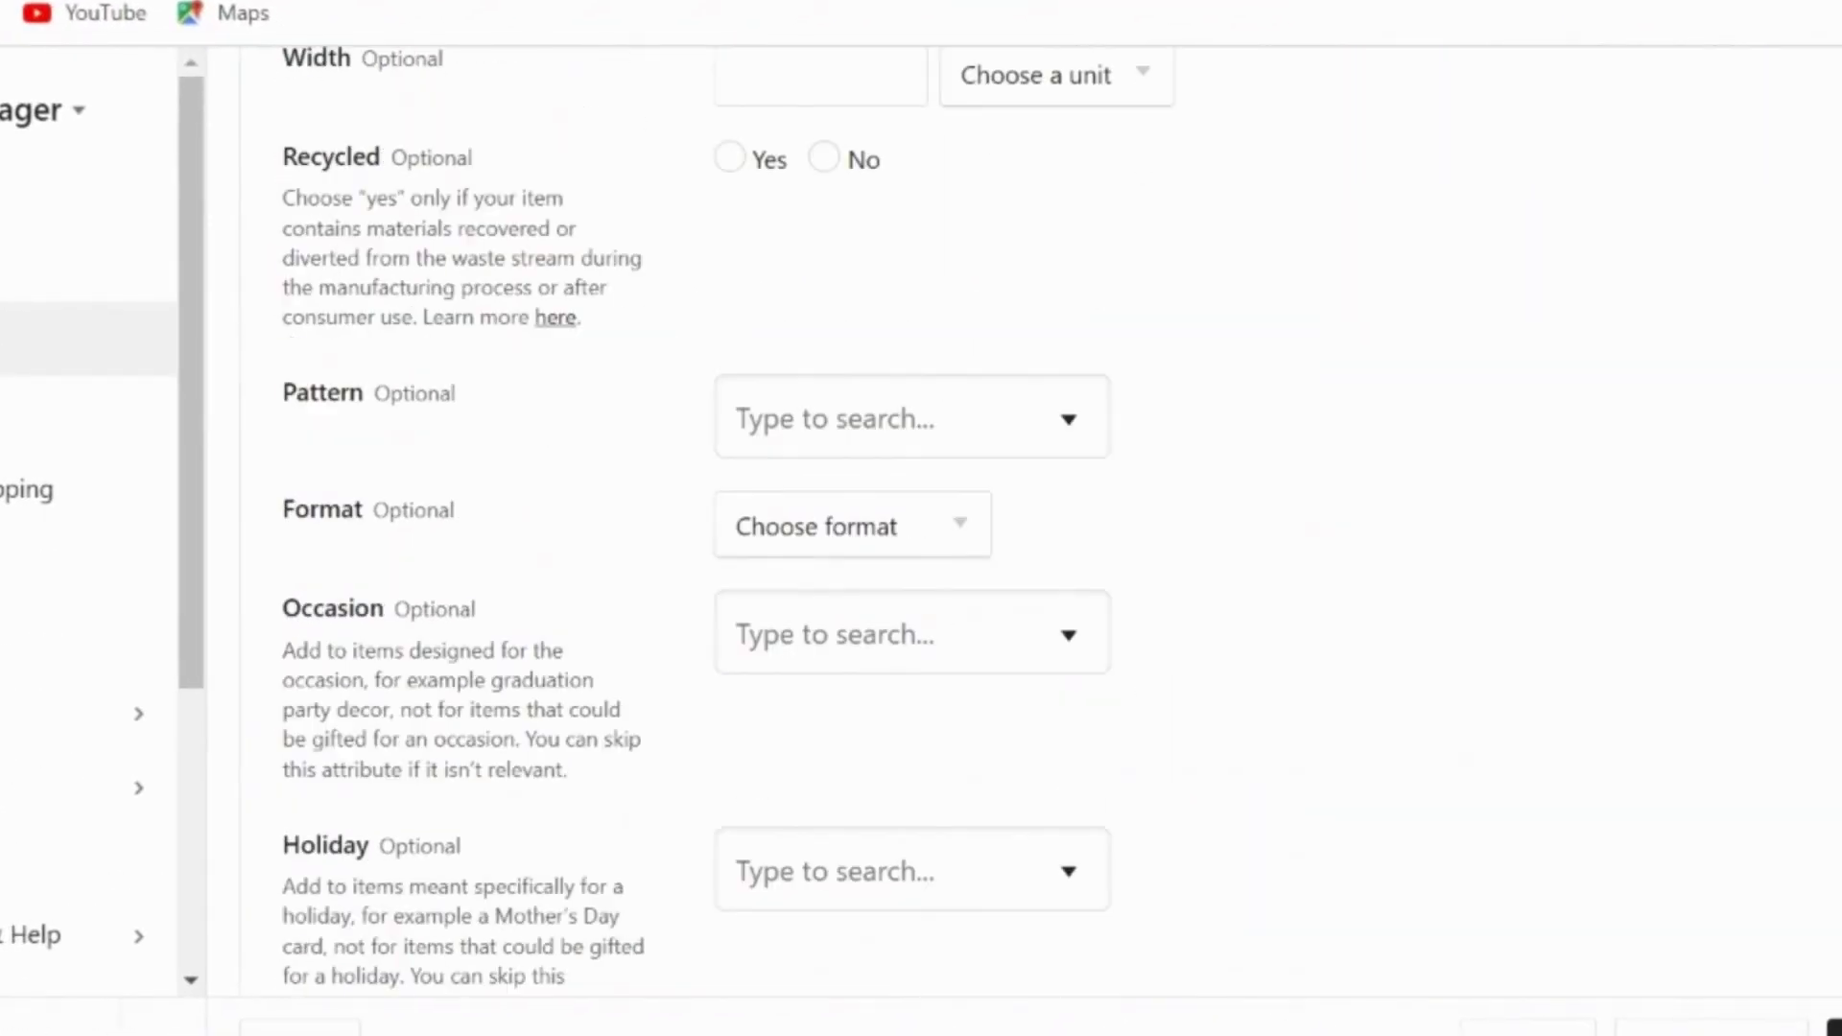
pyautogui.click(1163, 568)
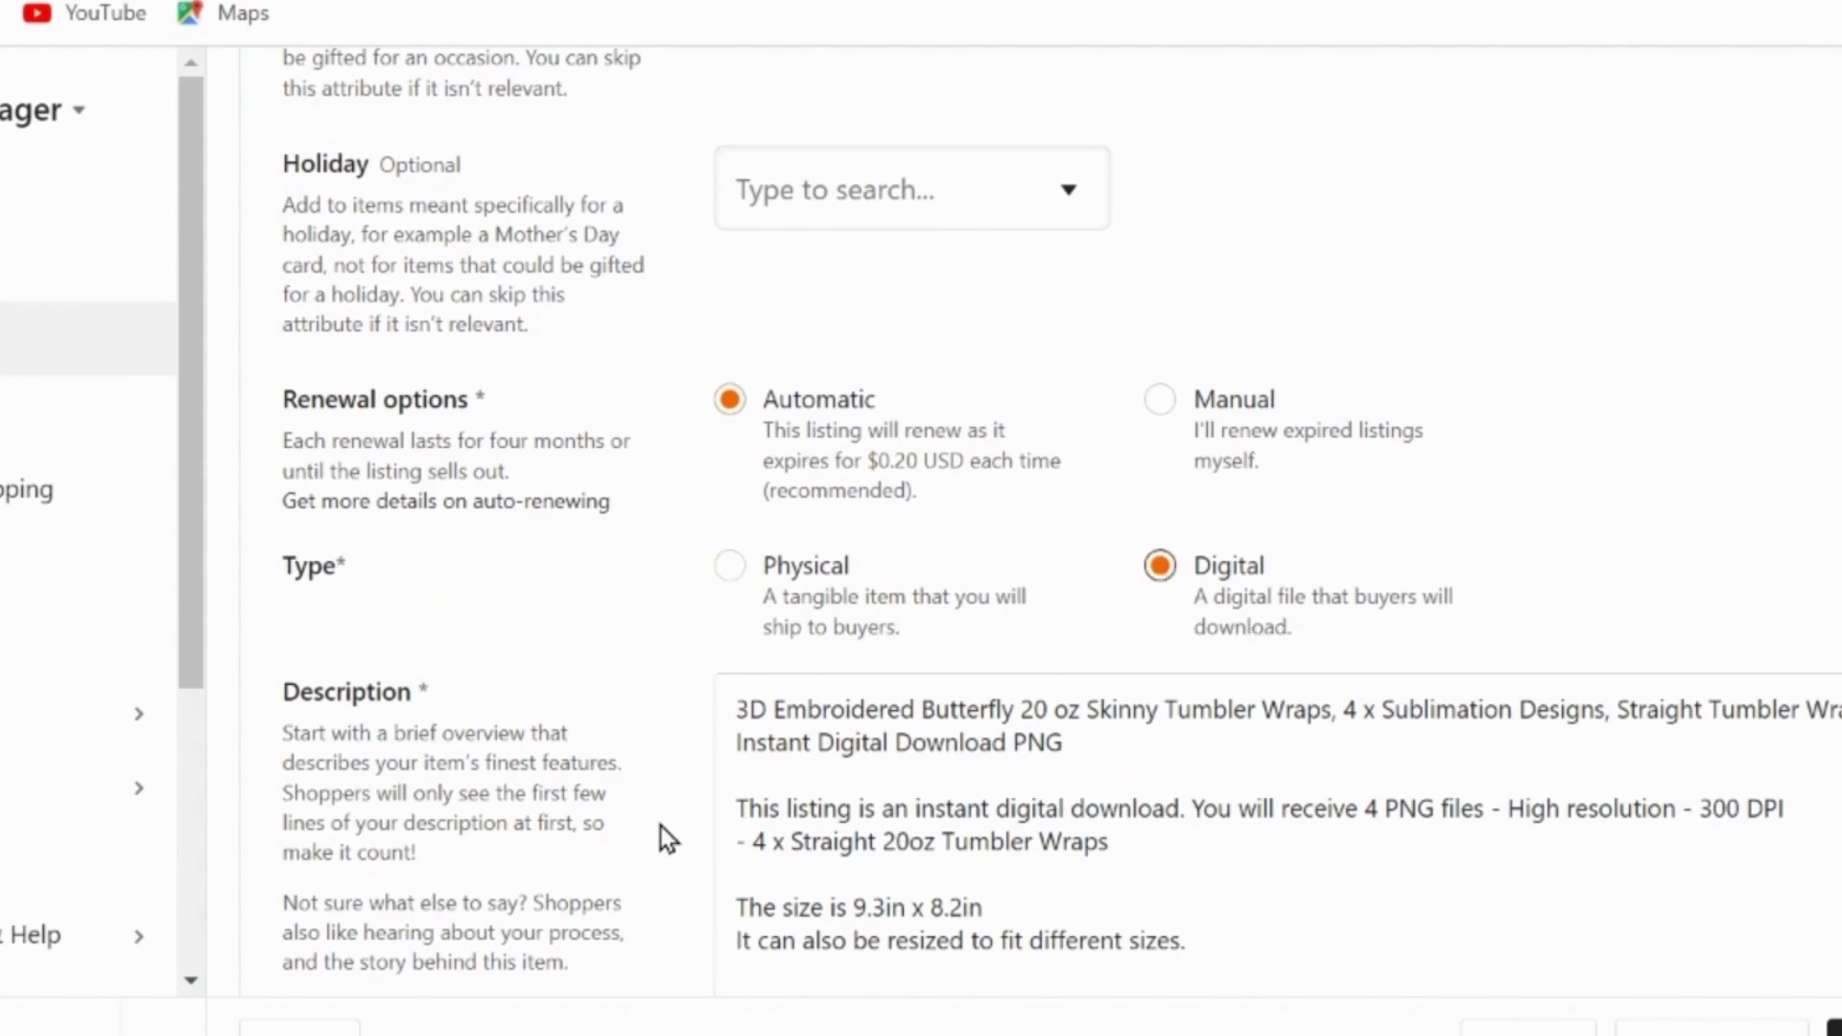
# Set the listing price to $2.49 and the quantity to 999.
pyautogui.scroll(-6, 660, 826)
pyautogui.scroll(-1, 1124, 484)
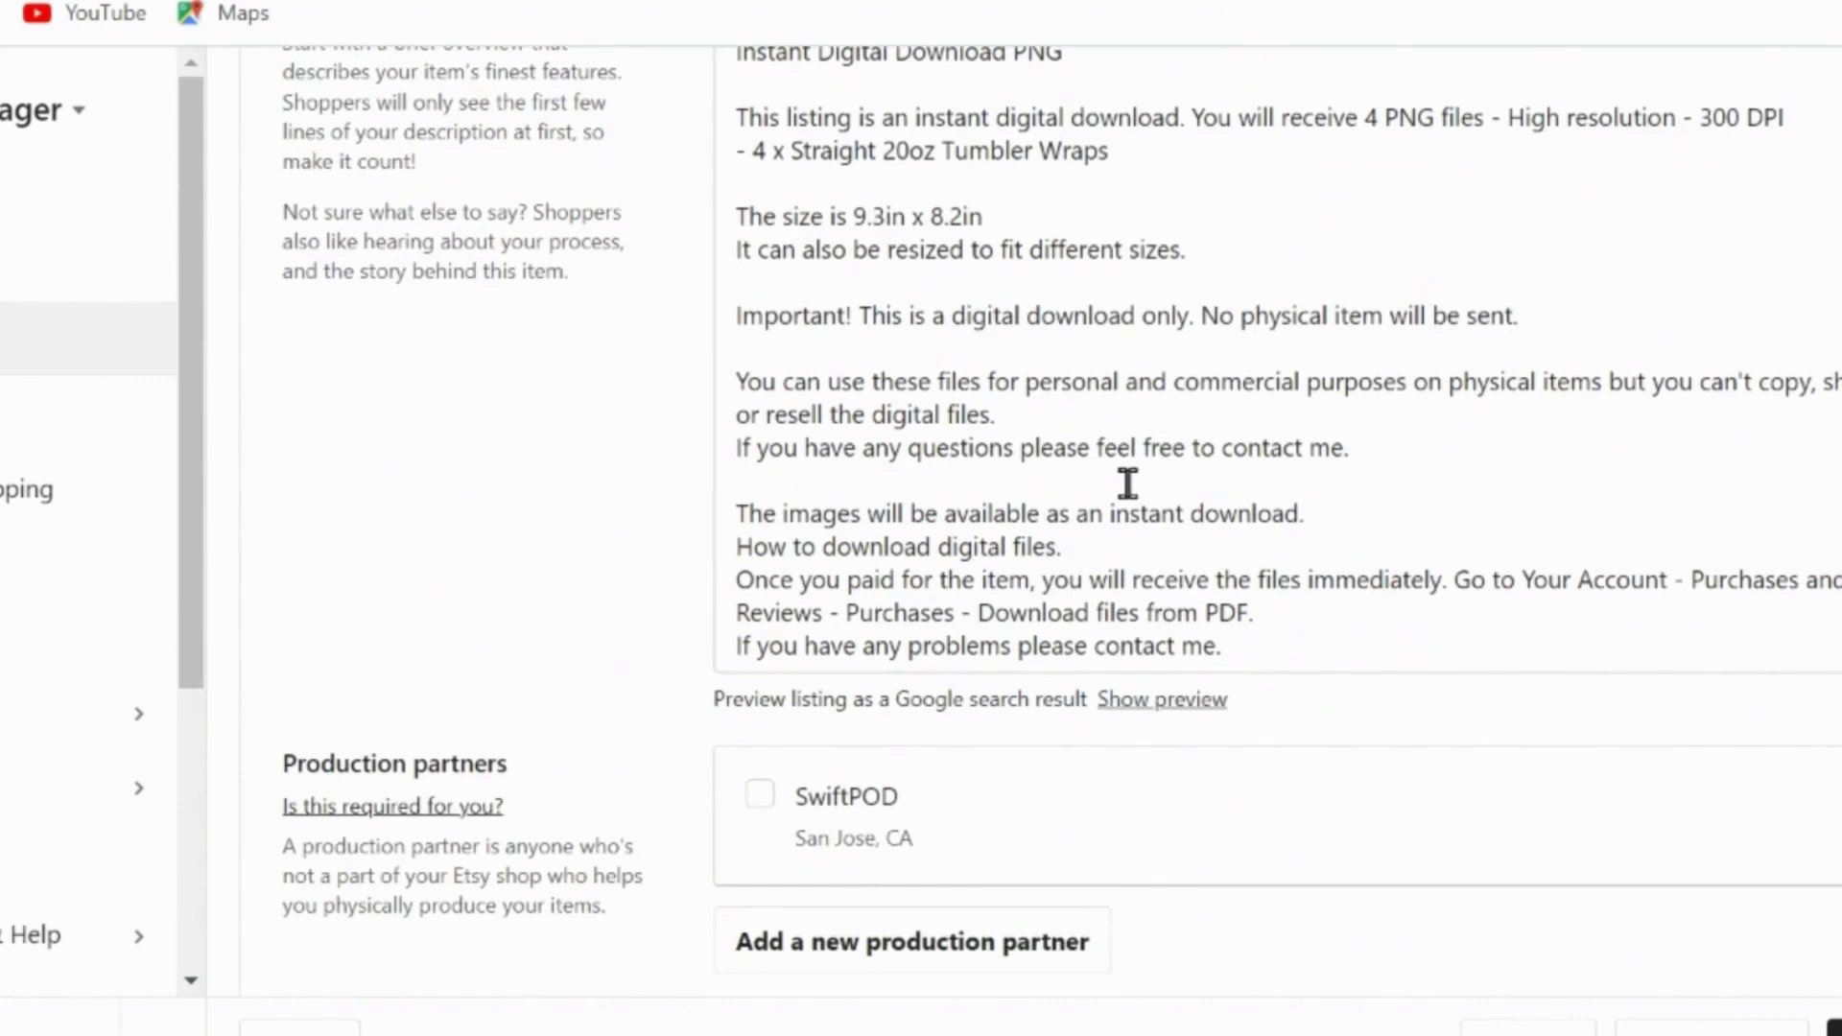
pyautogui.scroll(-6, 654, 872)
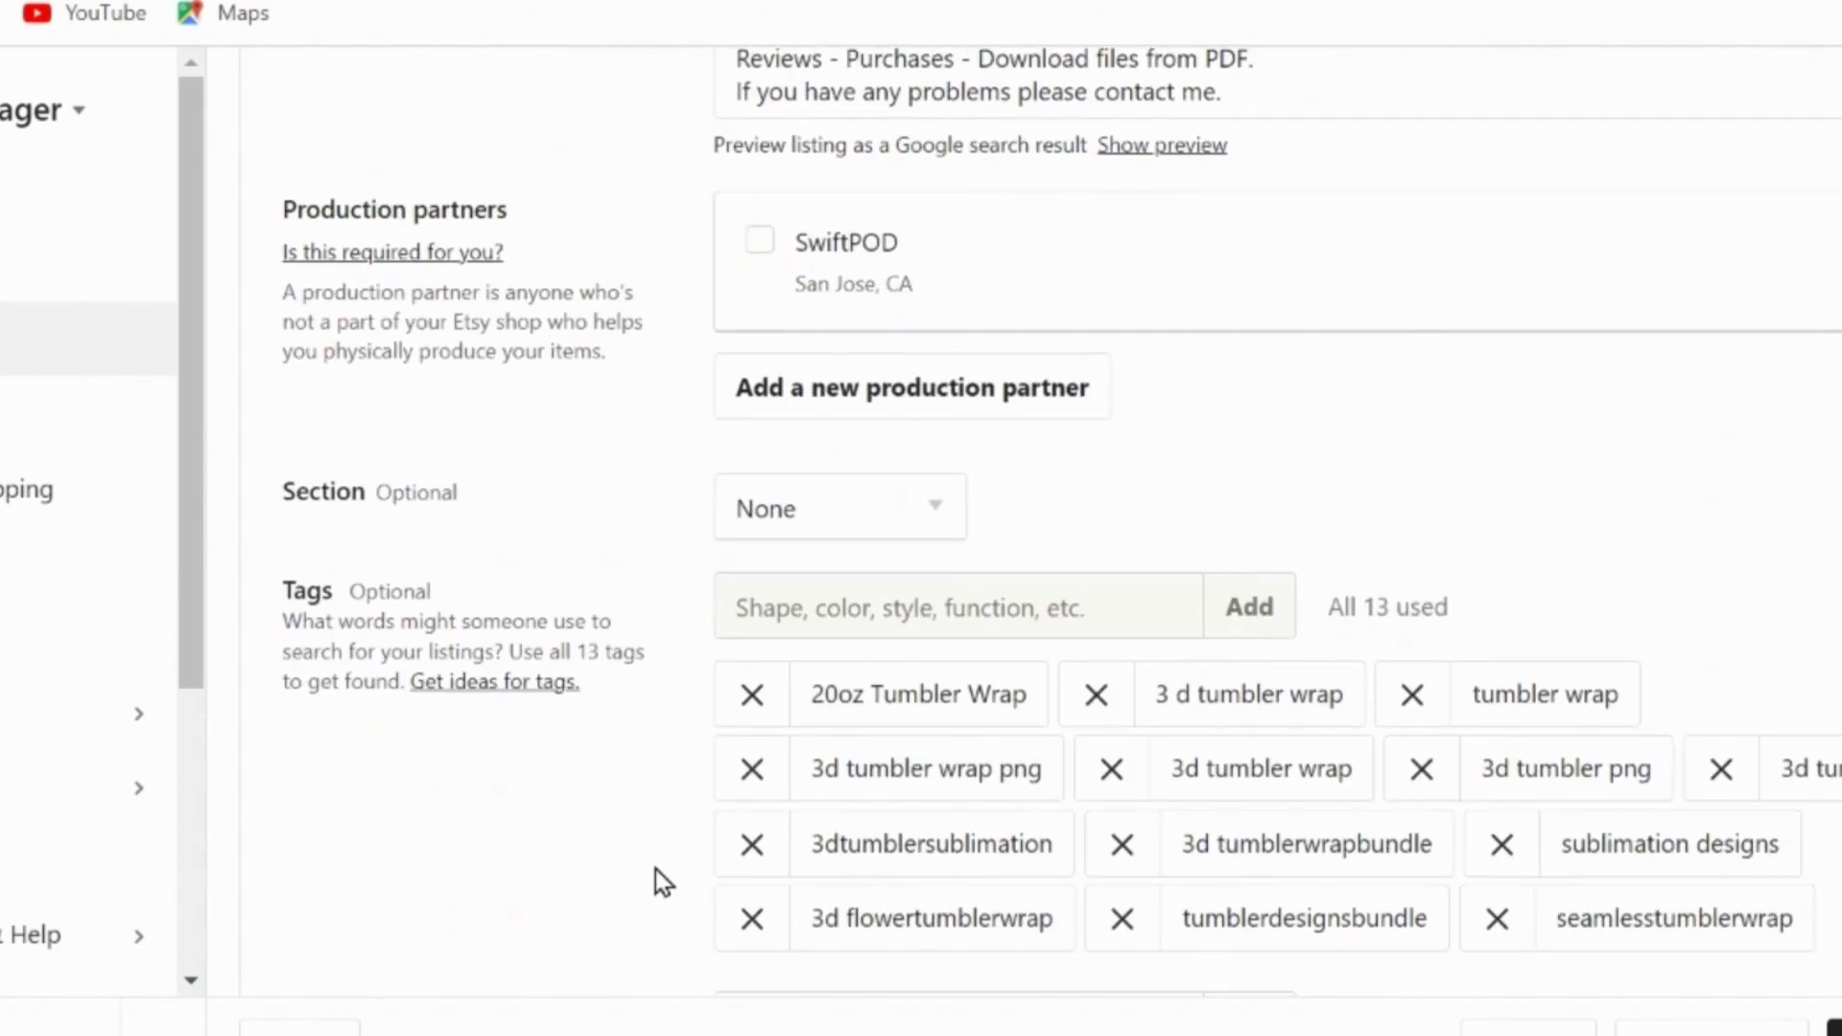
pyautogui.scroll(-3, 654, 870)
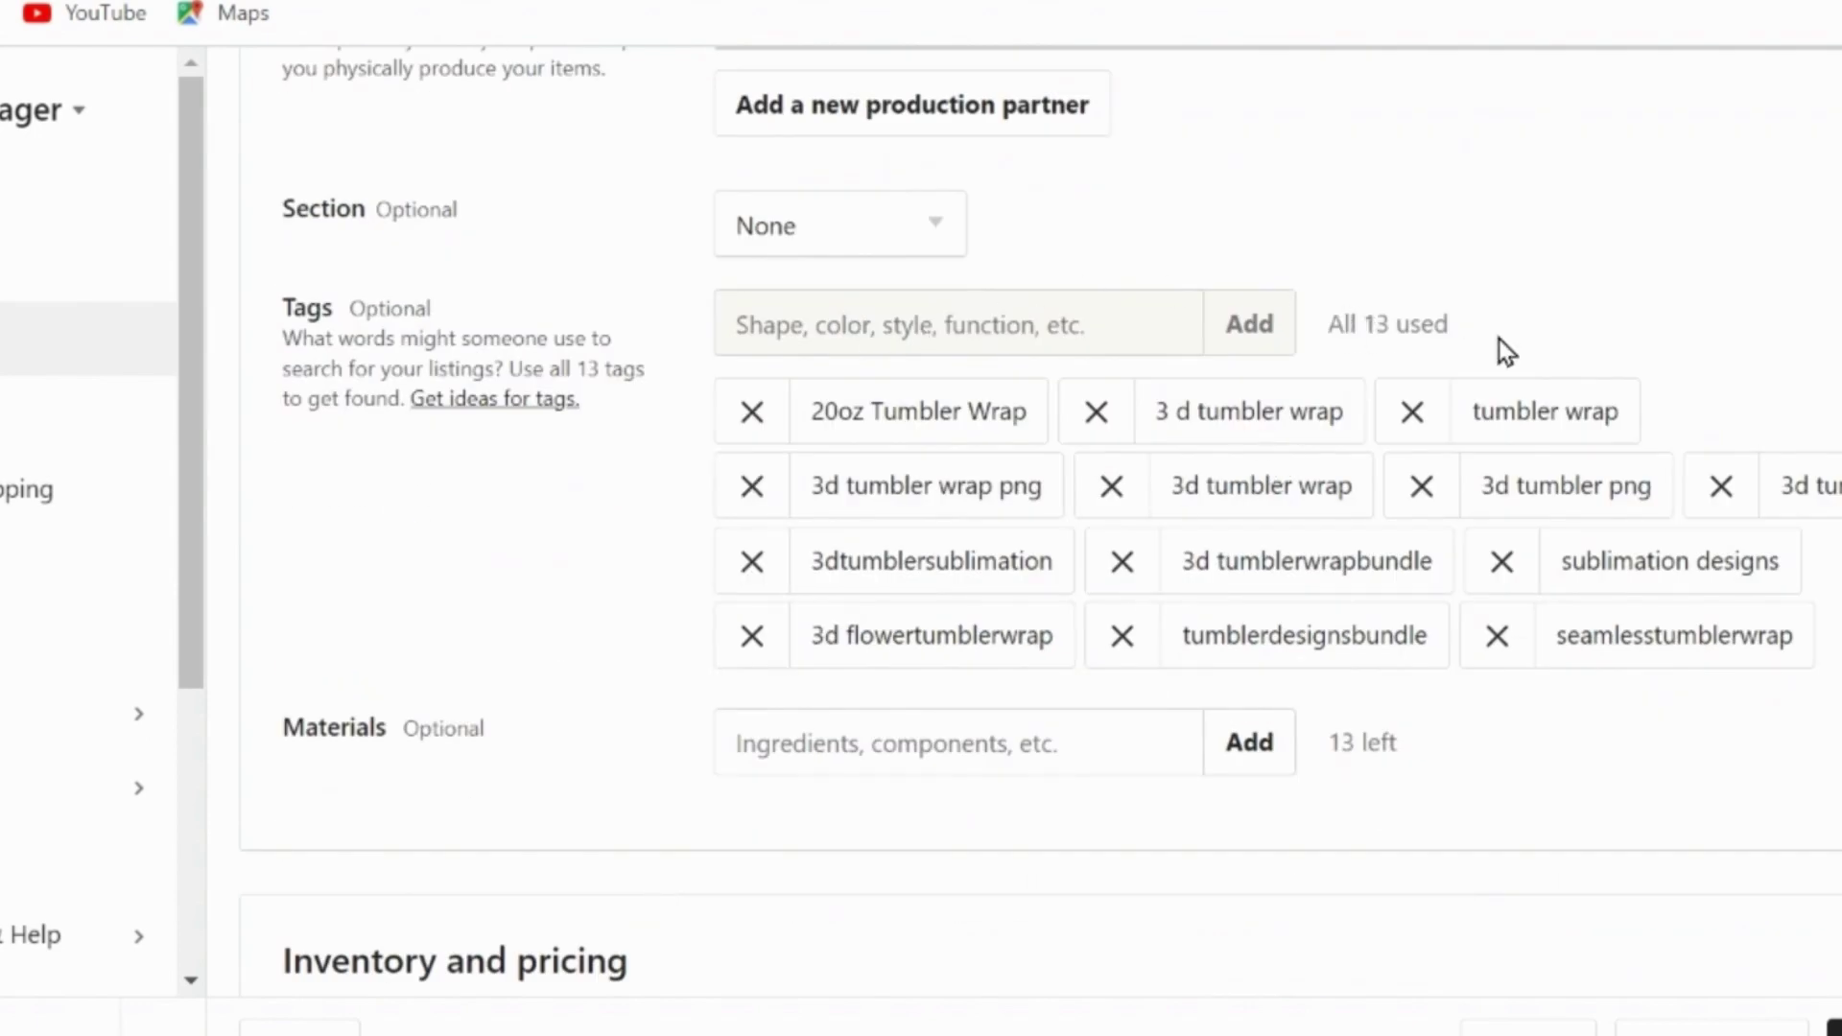
pyautogui.scroll(-5, 1621, 800)
pyautogui.click(889, 569)
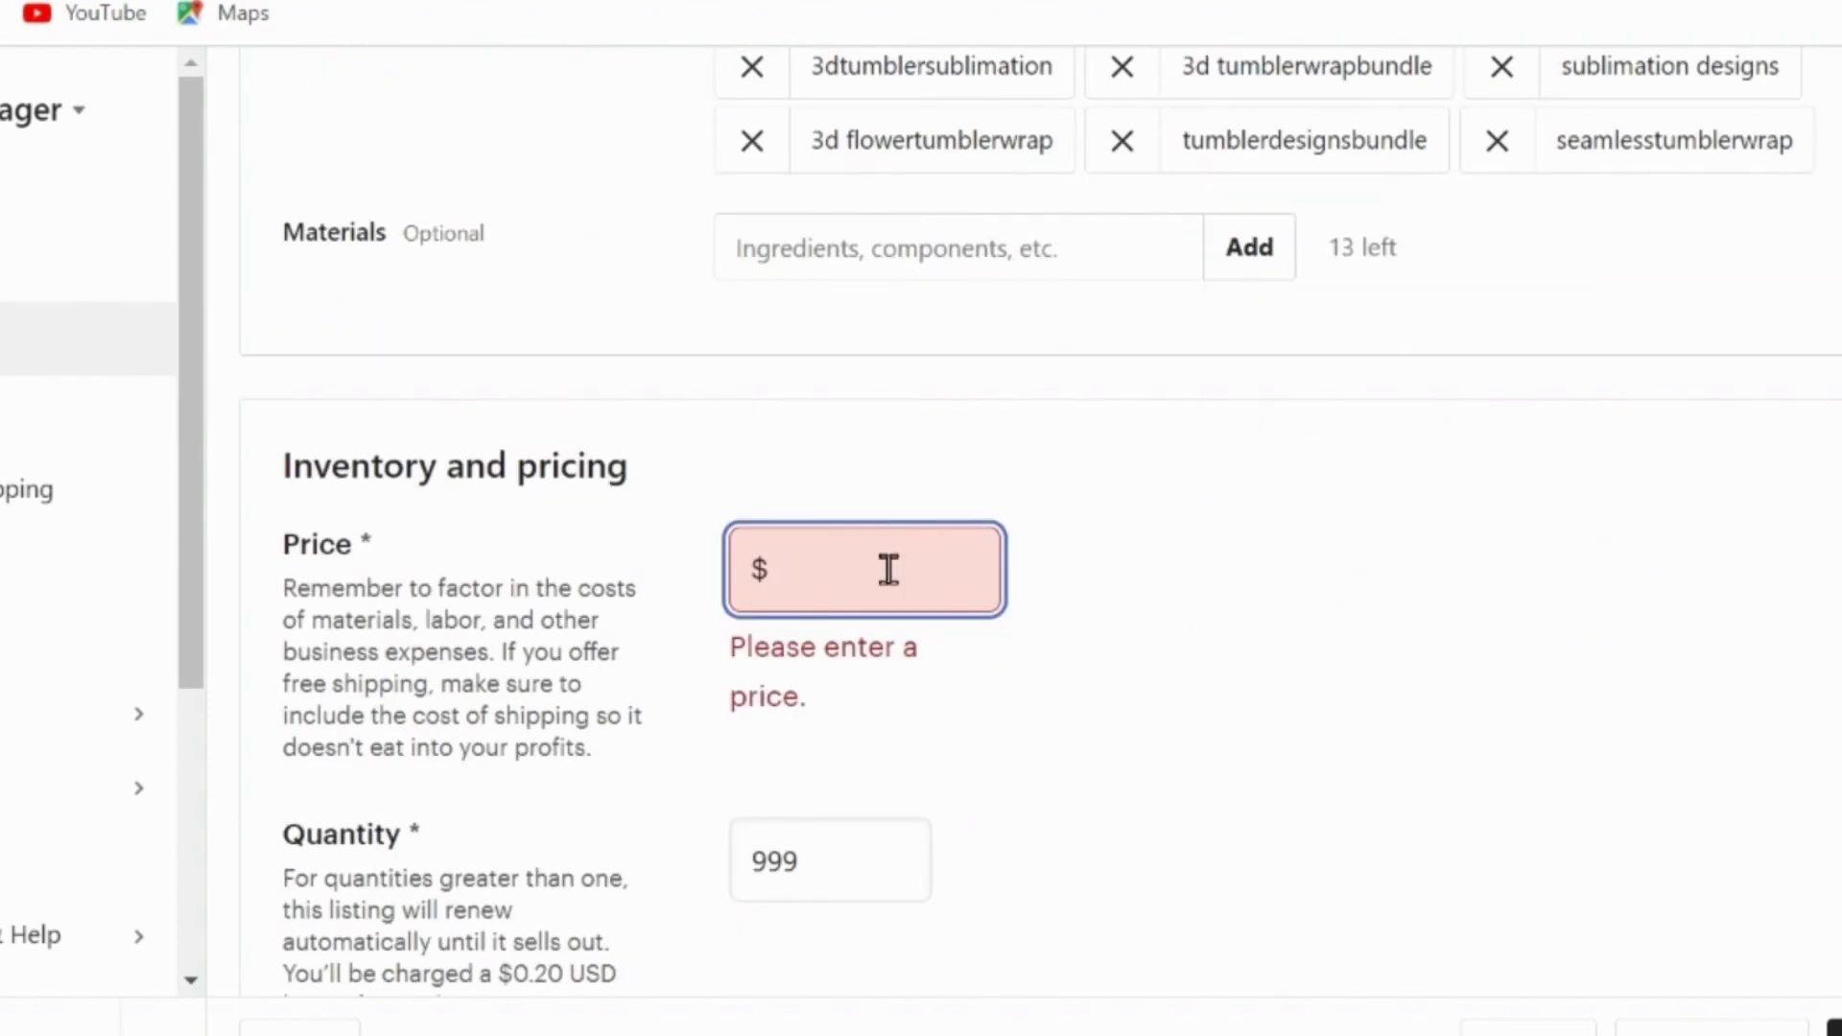
pyautogui.write('2.49')
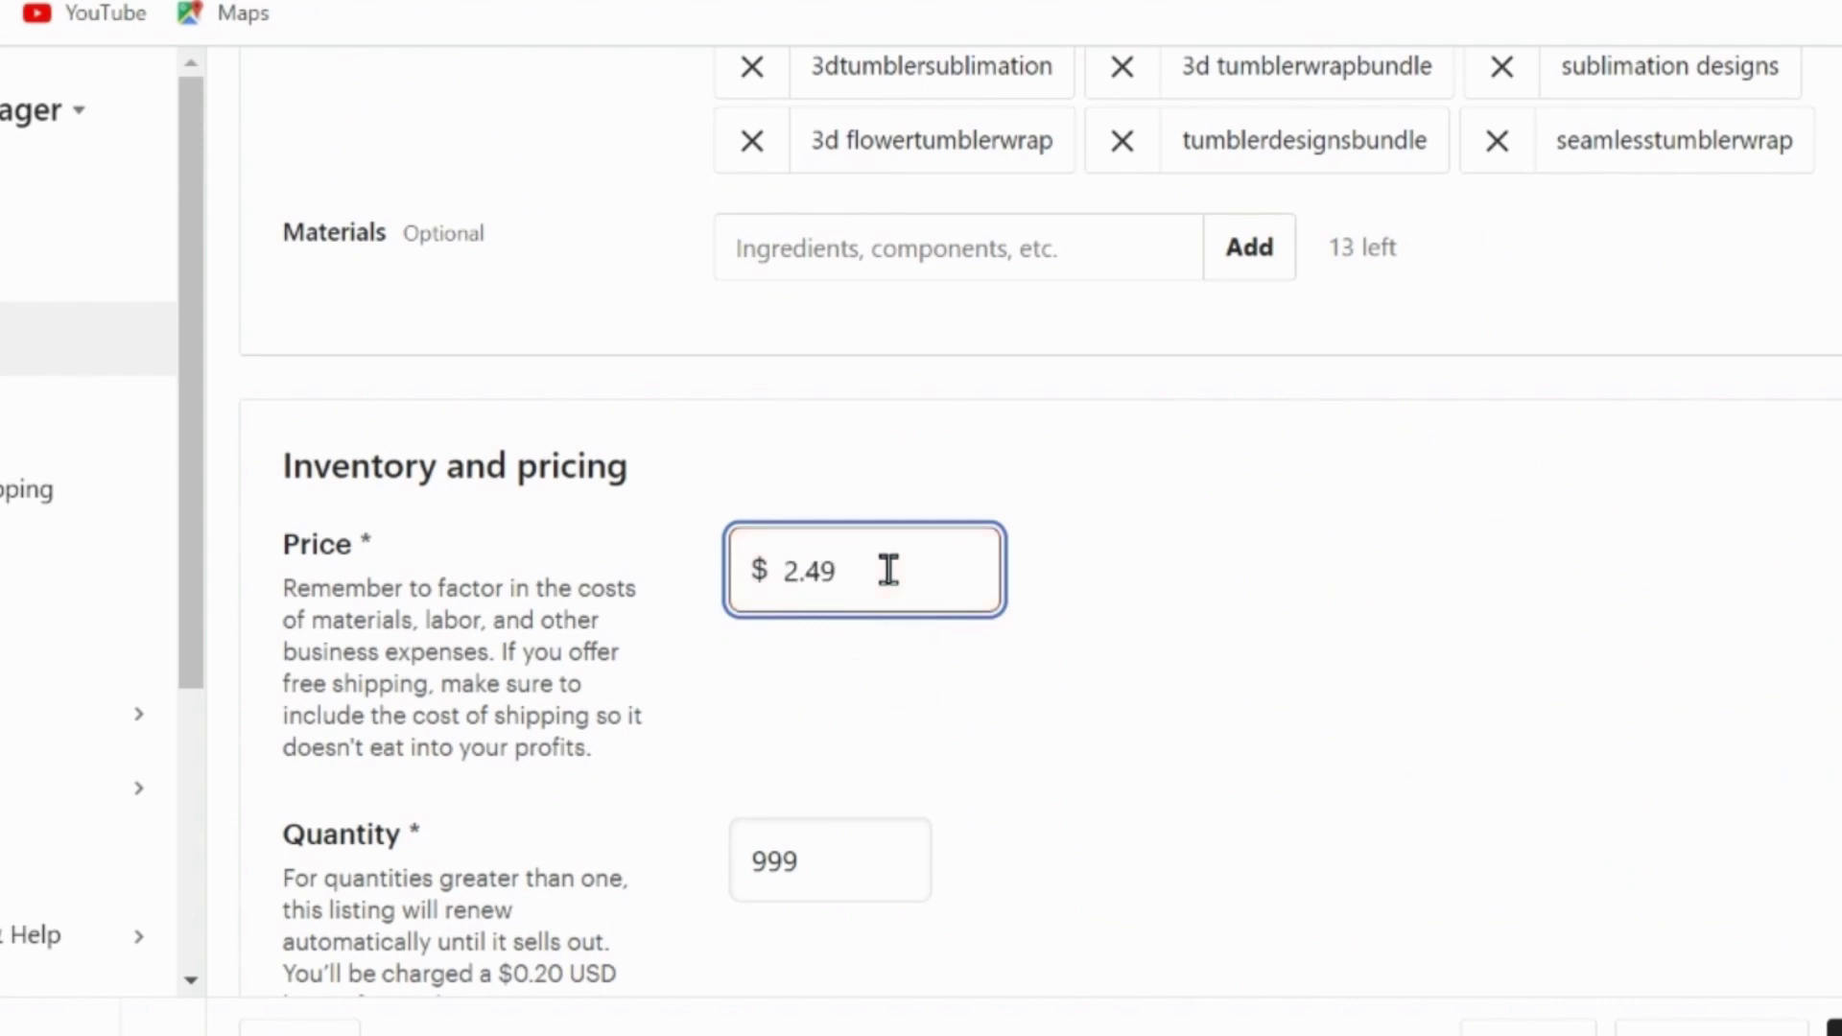
pyautogui.doubleClick(816, 854)
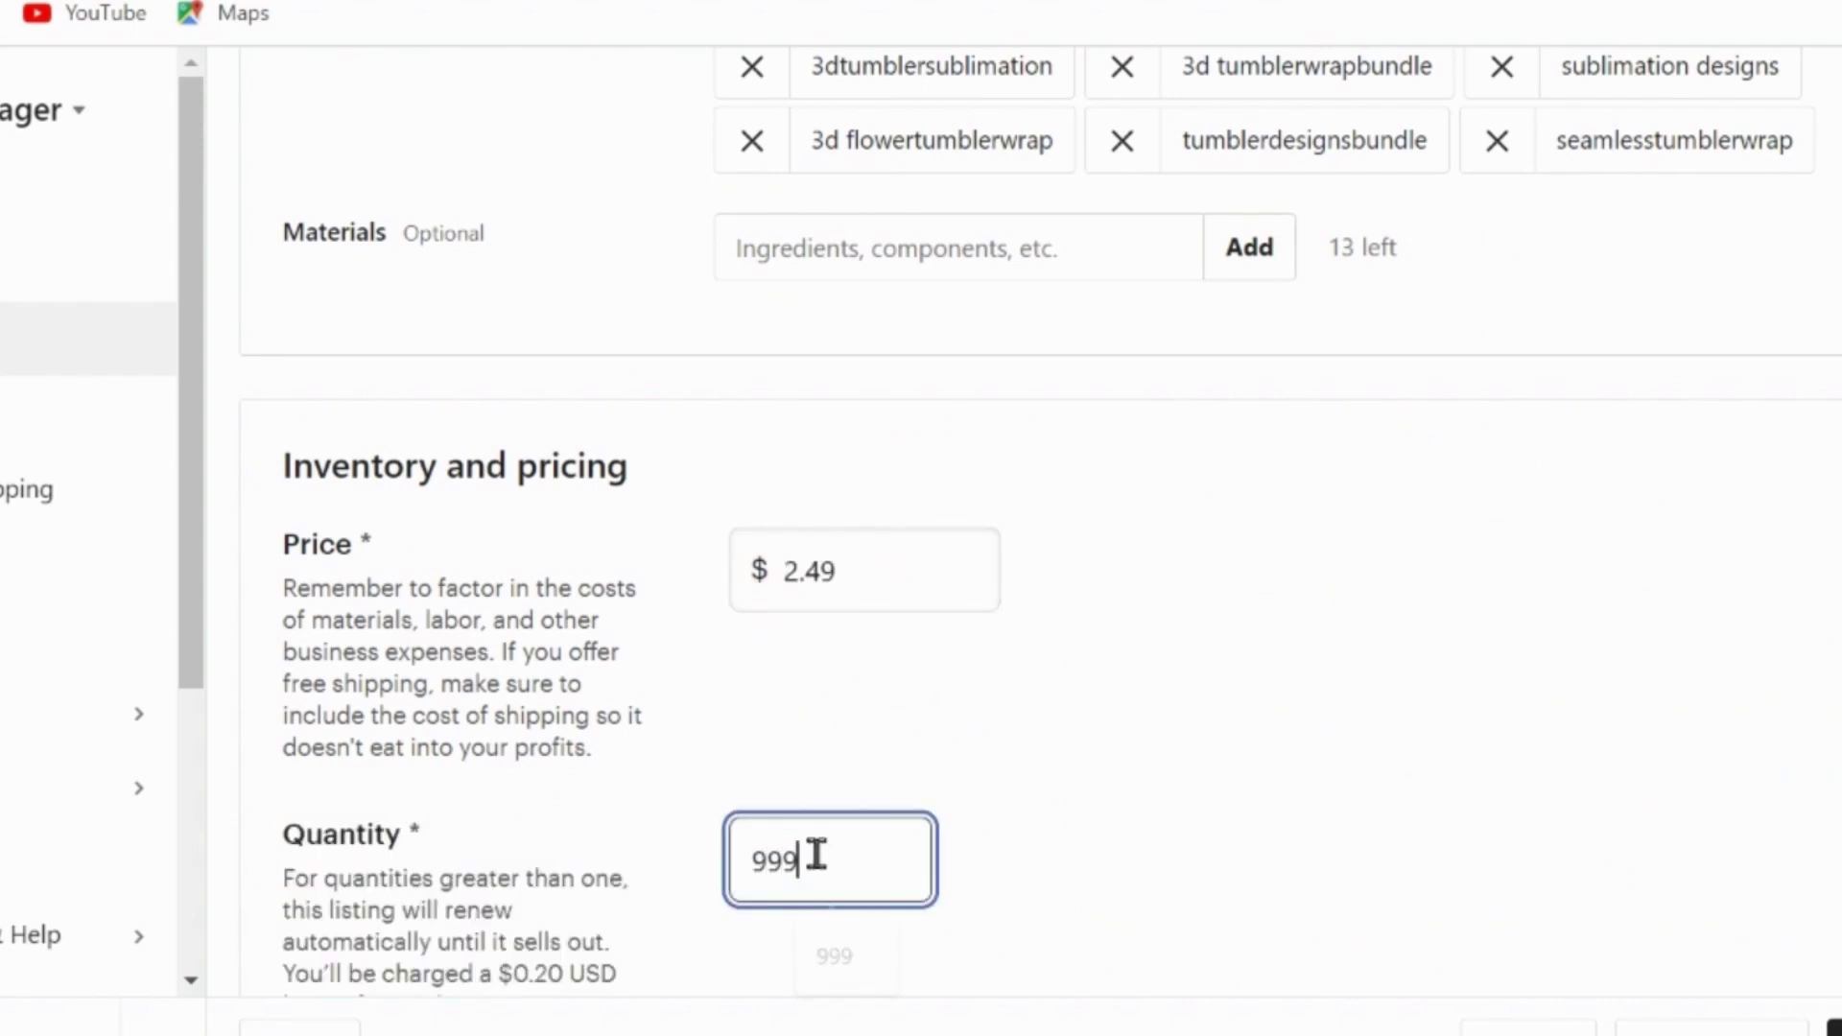
pyautogui.click(998, 866)
# Attach 3DTumblerWraps.pdf (42.58 KB) as the digital file and open a downloaded copy in the browser.
pyautogui.scroll(-10, 1003, 854)
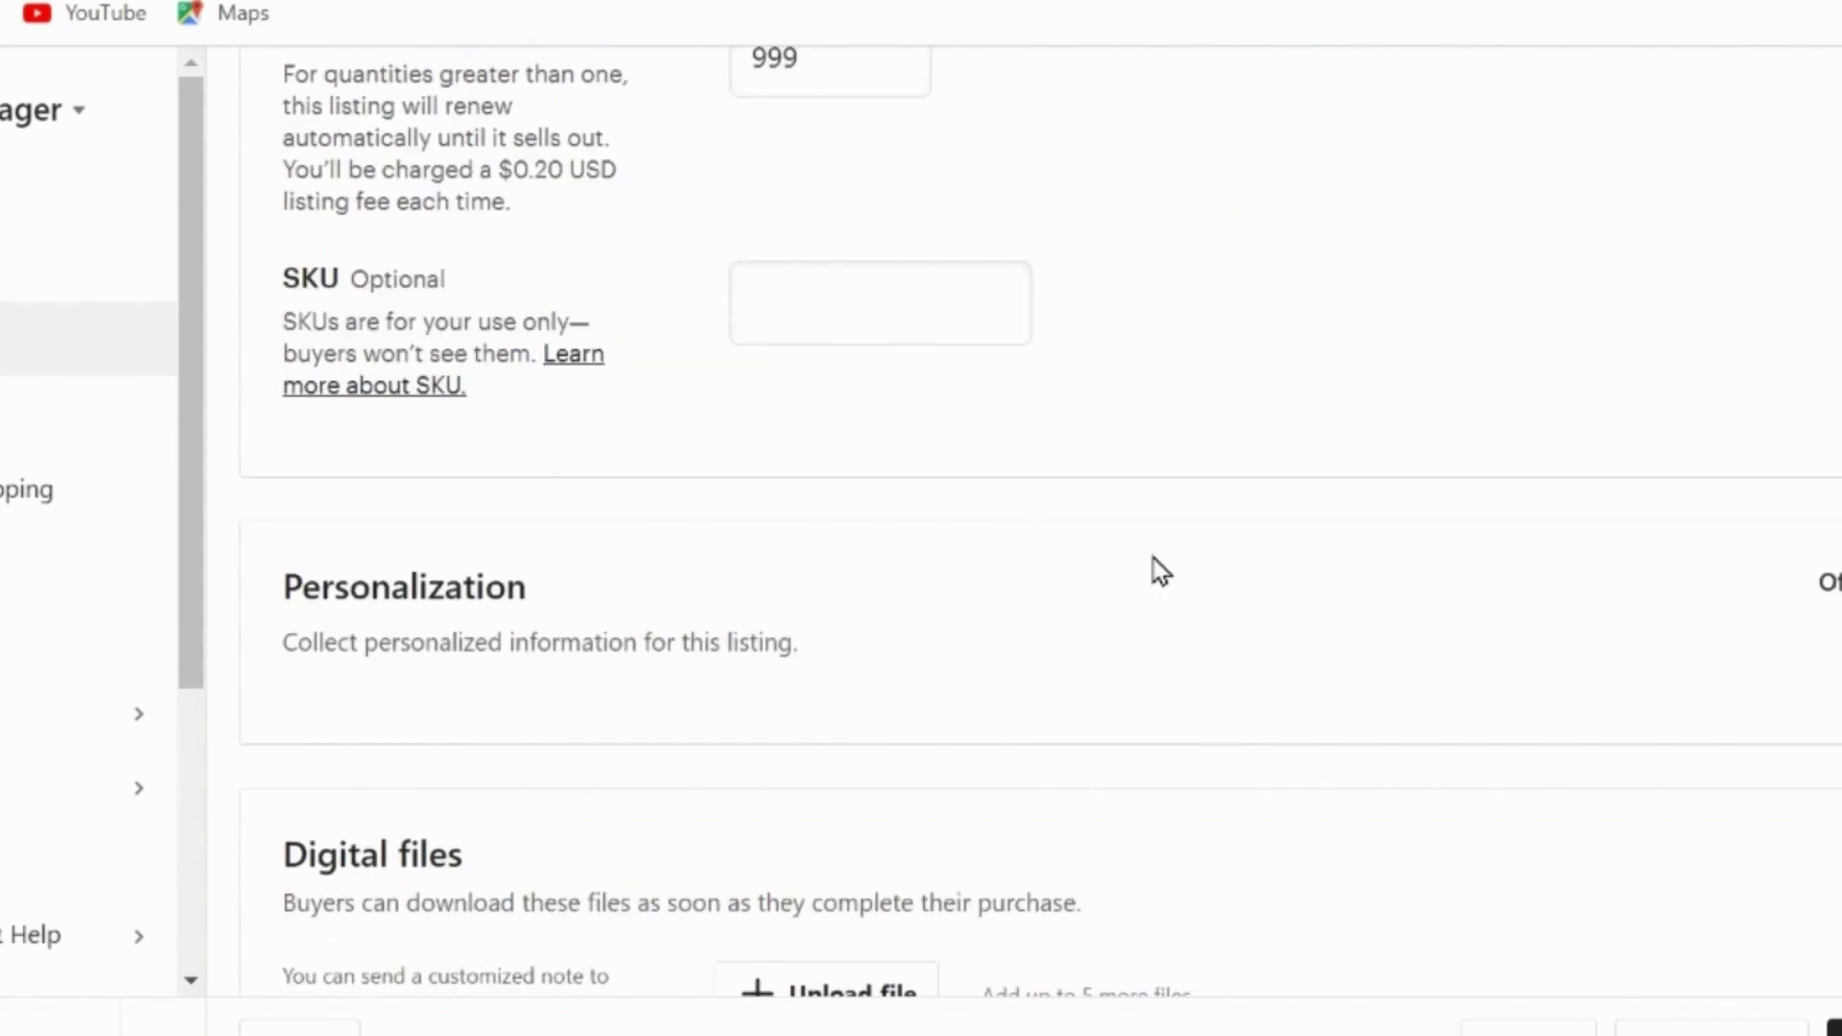
pyautogui.scroll(-1, 1160, 571)
pyautogui.click(867, 625)
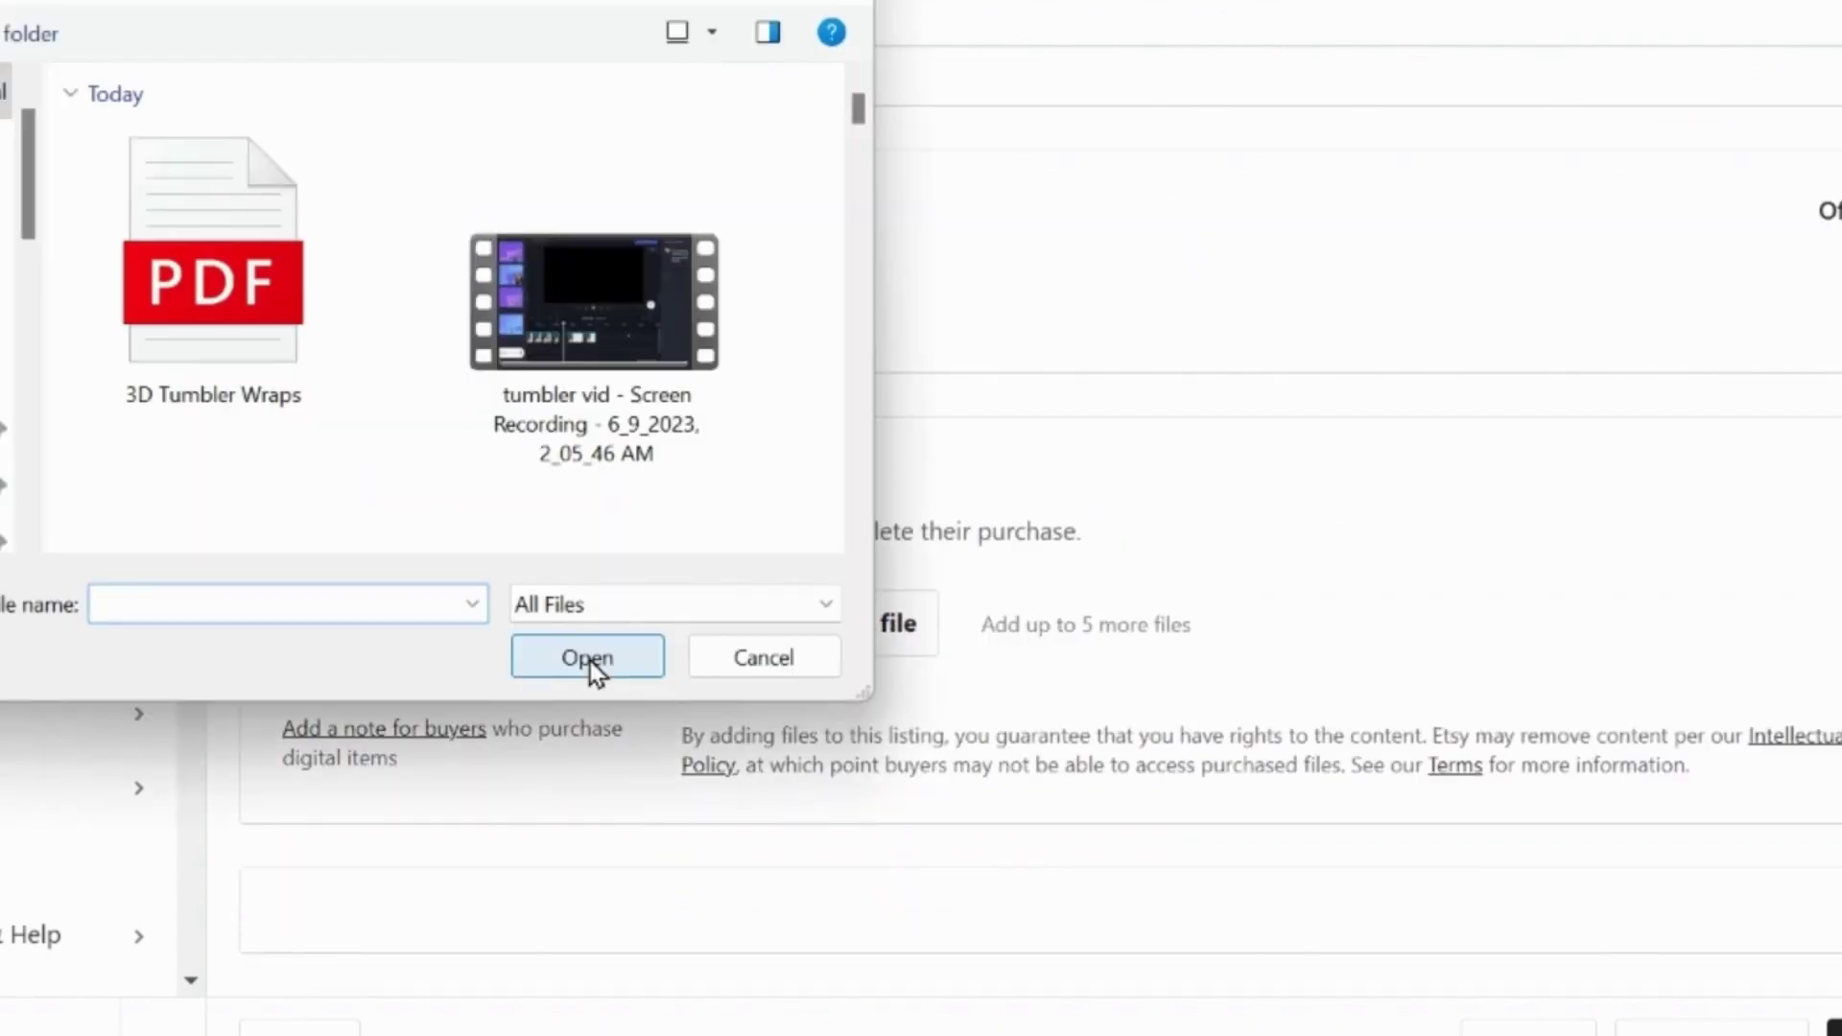
pyautogui.doubleClick(206, 275)
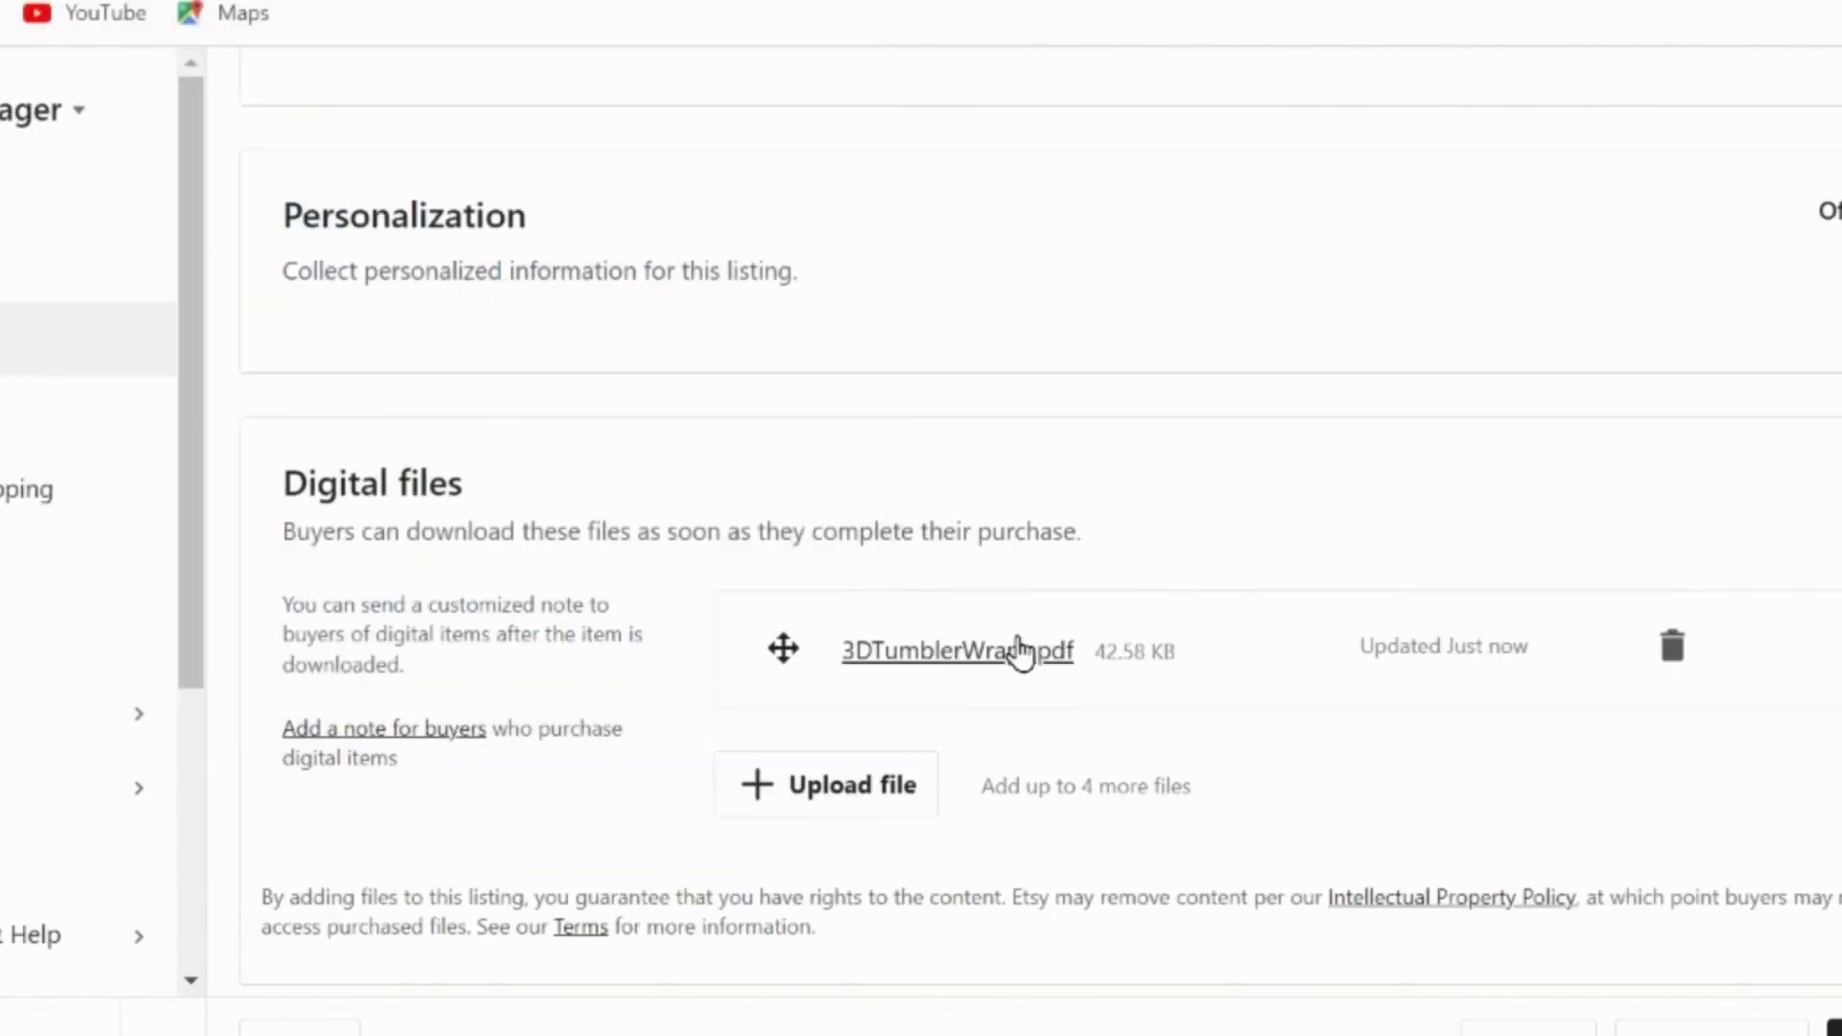
pyautogui.click(970, 661)
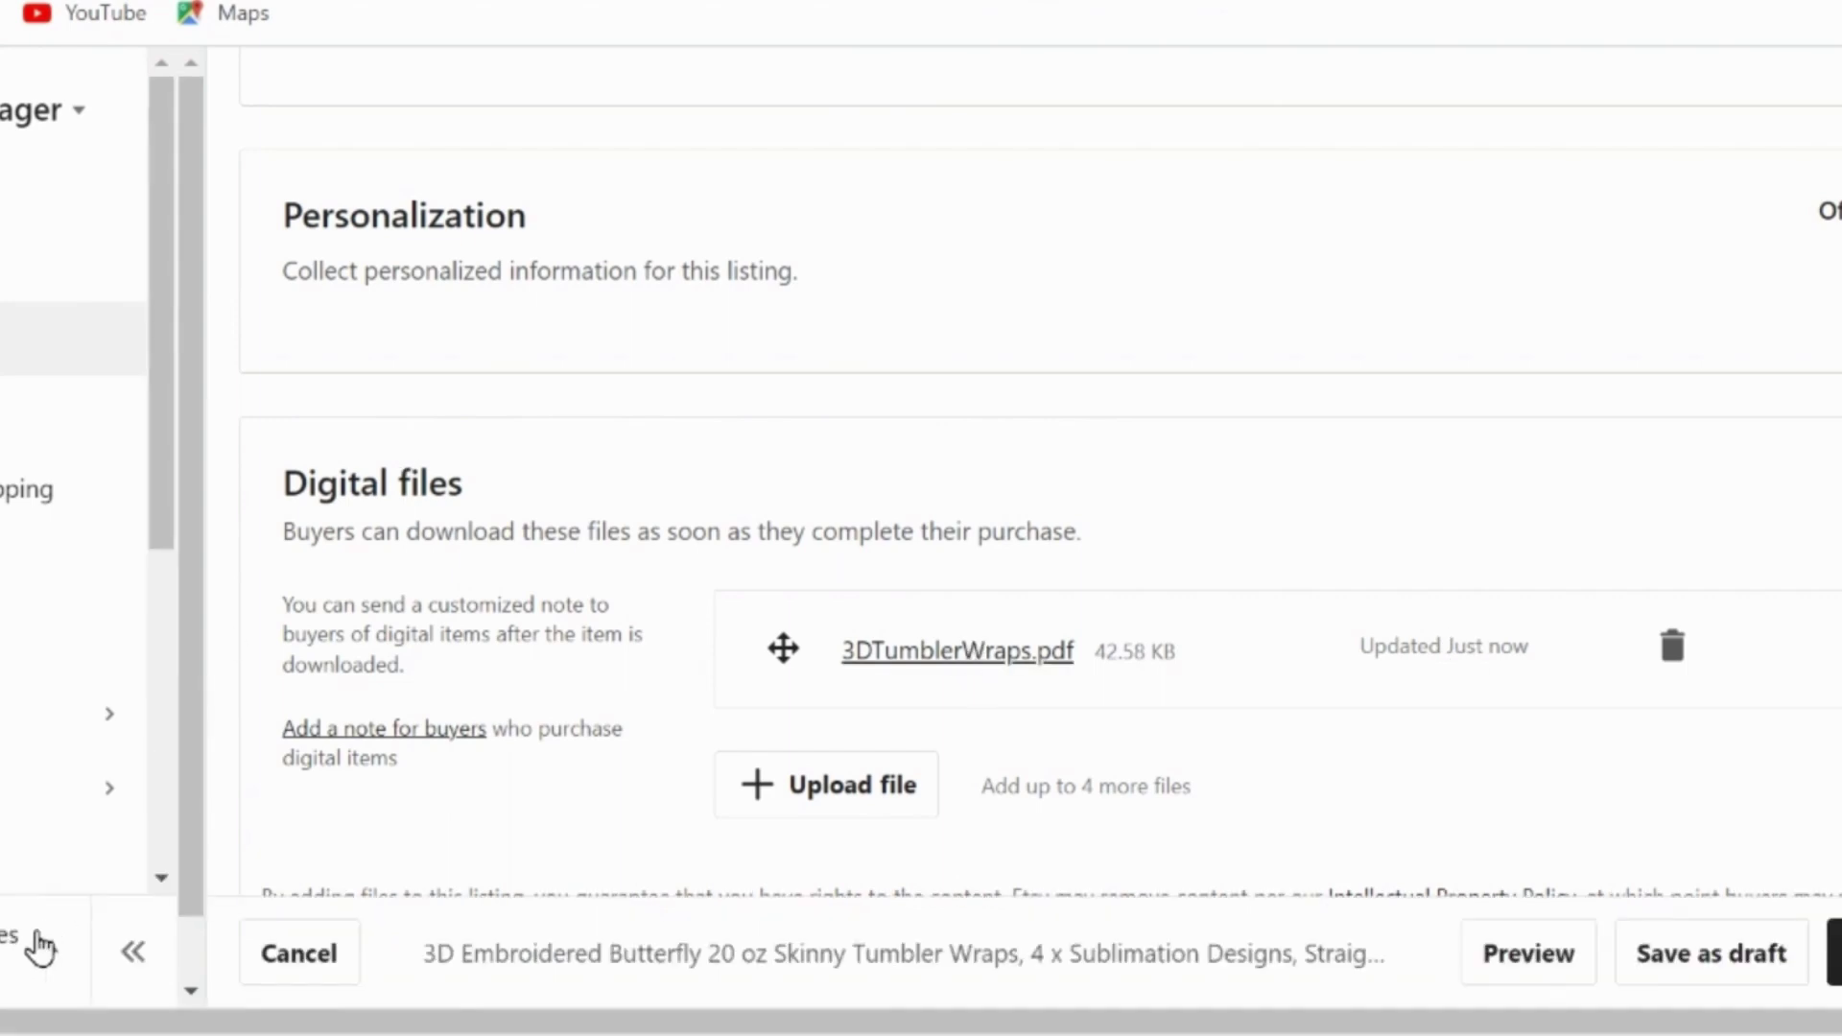
pyautogui.click(188, 988)
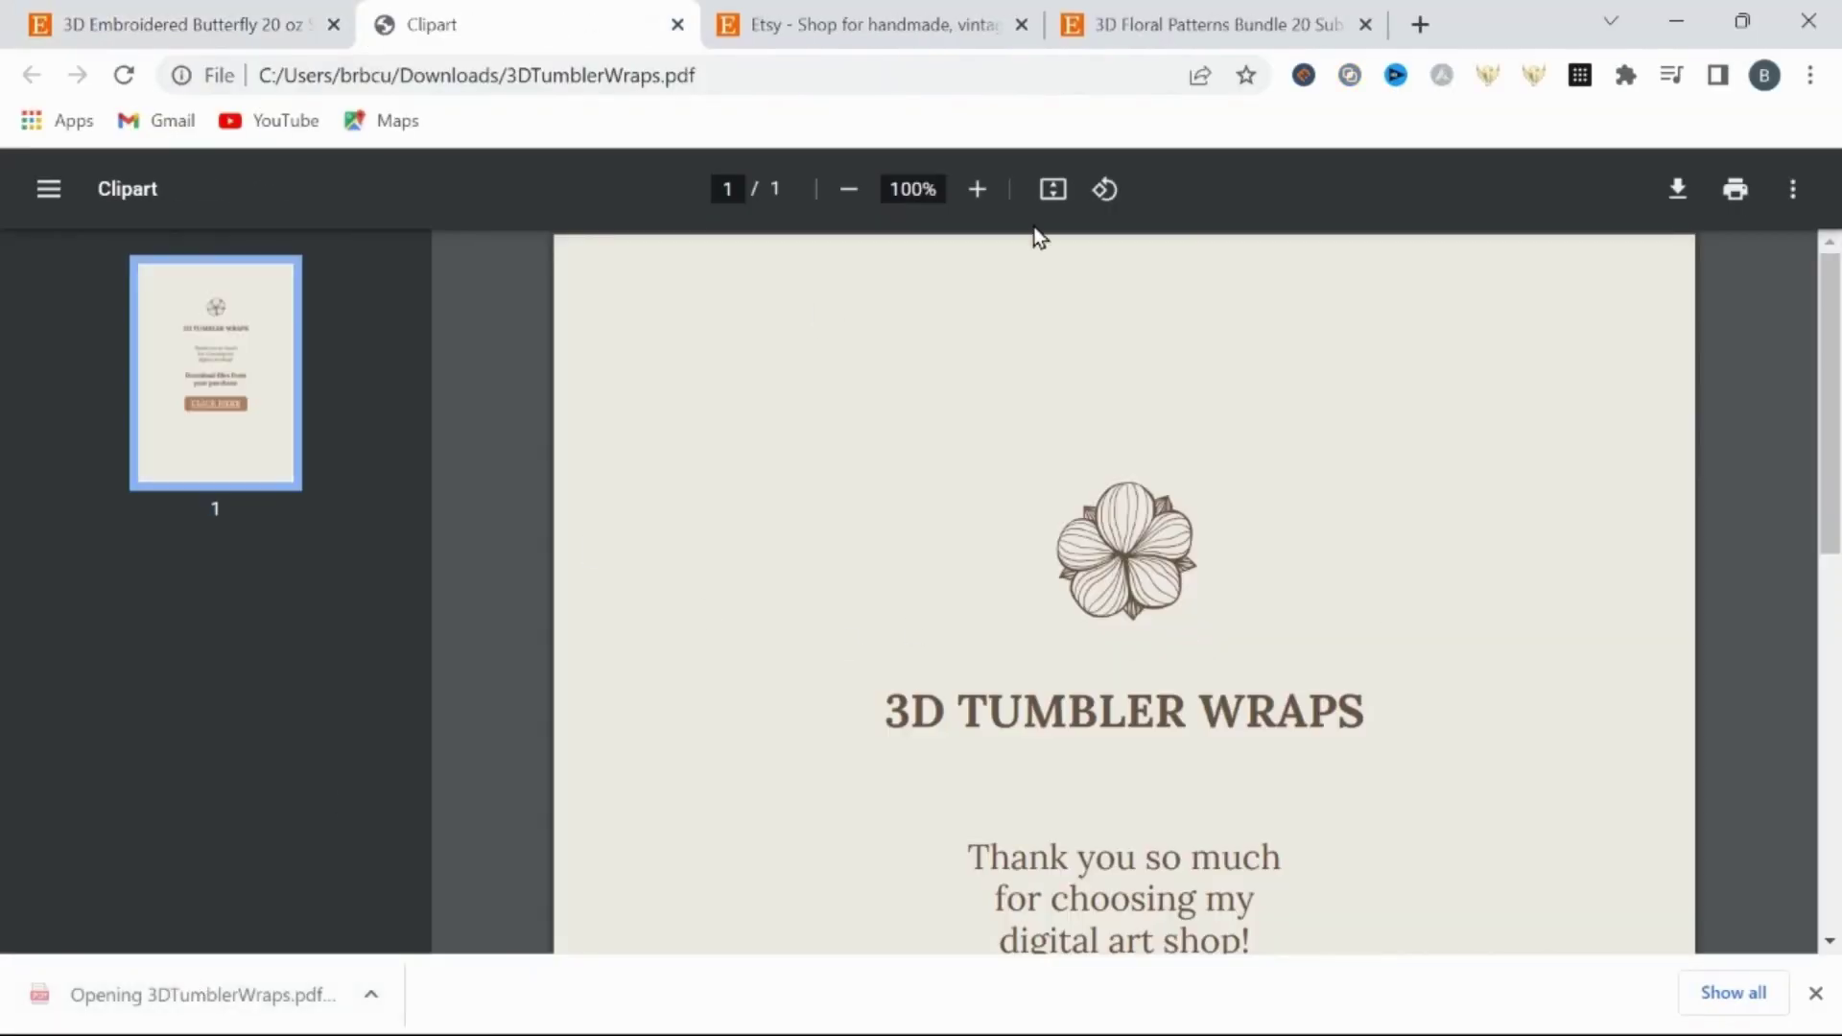
# Follow the PDF's CLICK HERE link to the shared Drive folder and browse the wrap images.
pyautogui.scroll(-5, 1243, 637)
pyautogui.click(1108, 684)
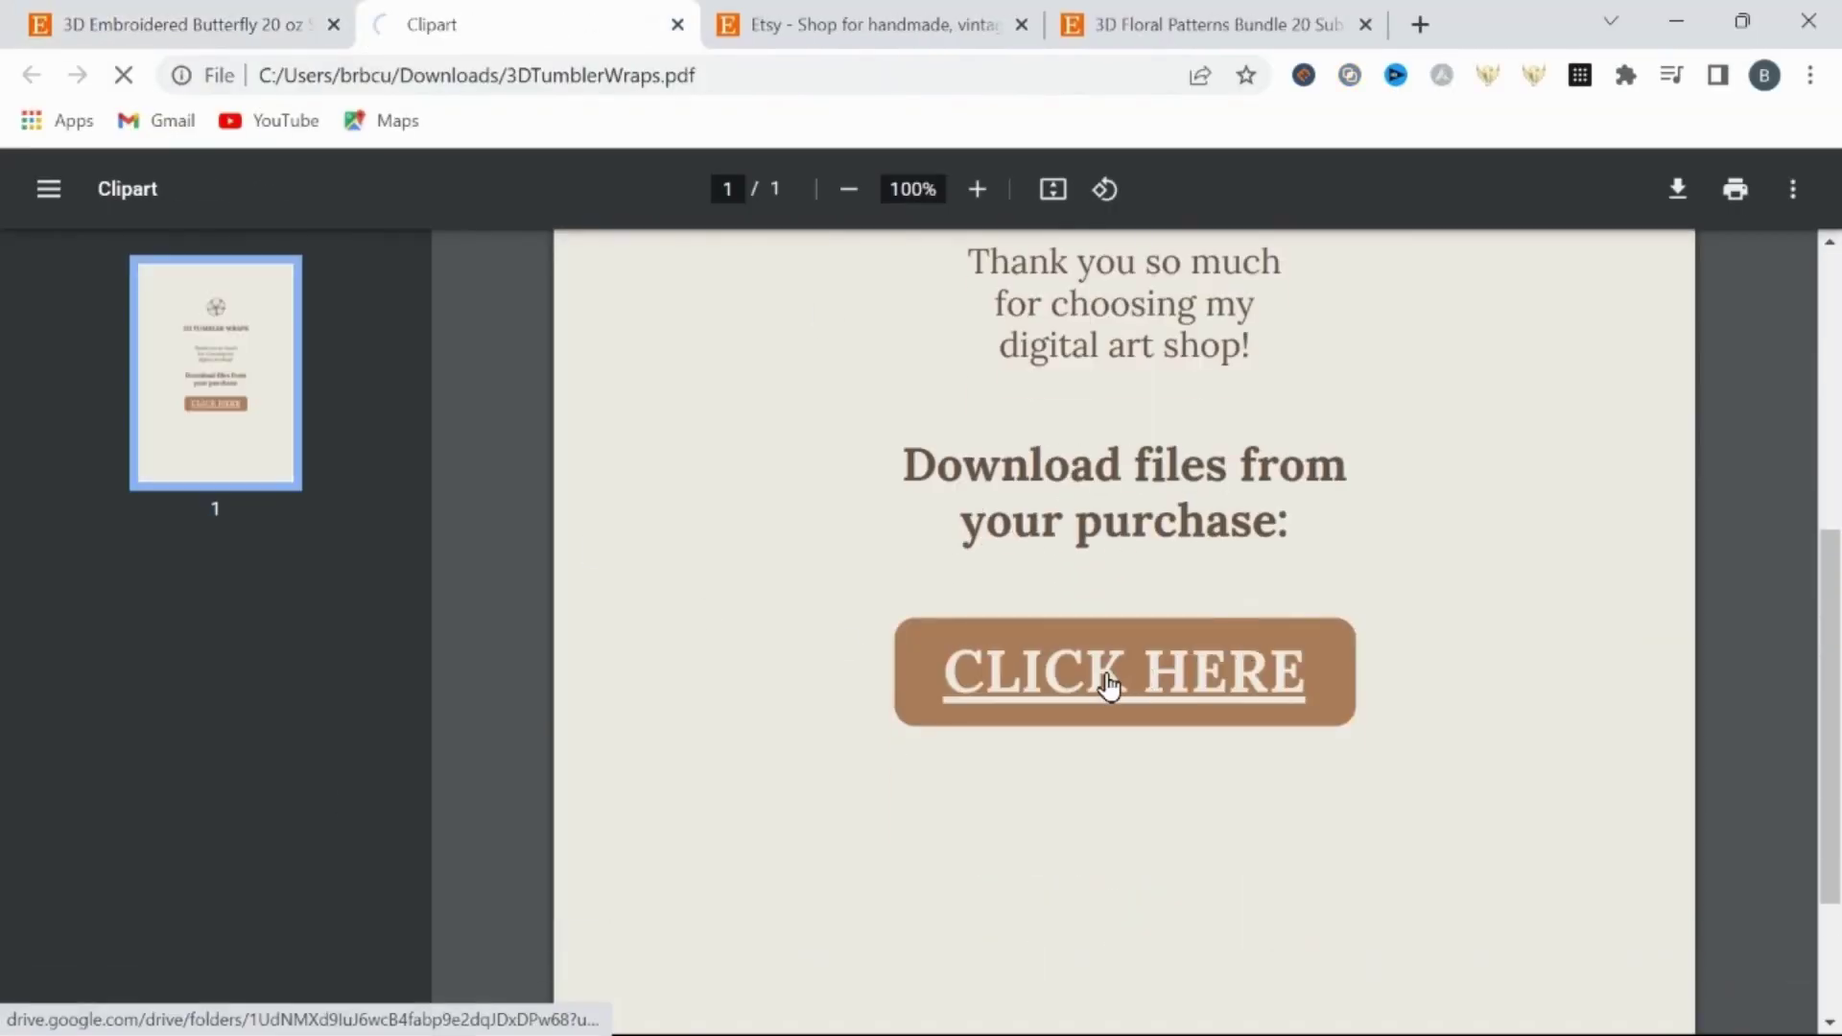
pyautogui.scroll(-4, 1382, 686)
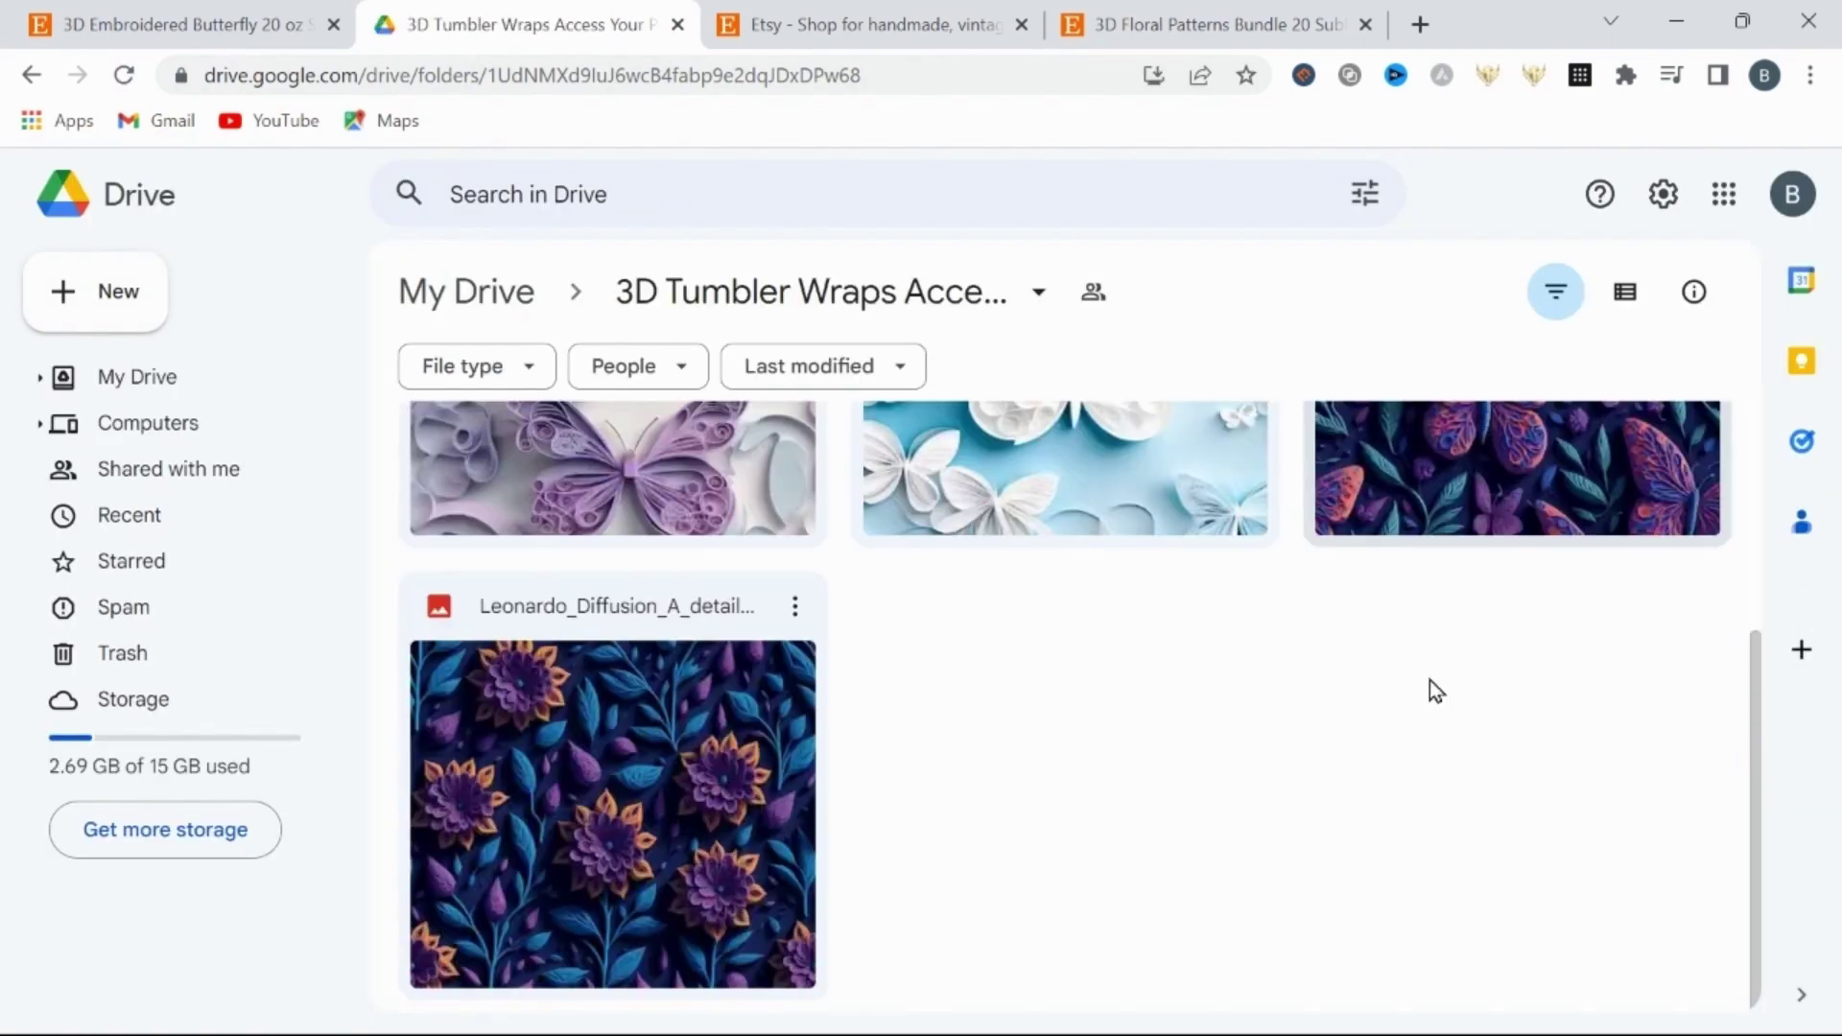
pyautogui.scroll(4, 1125, 676)
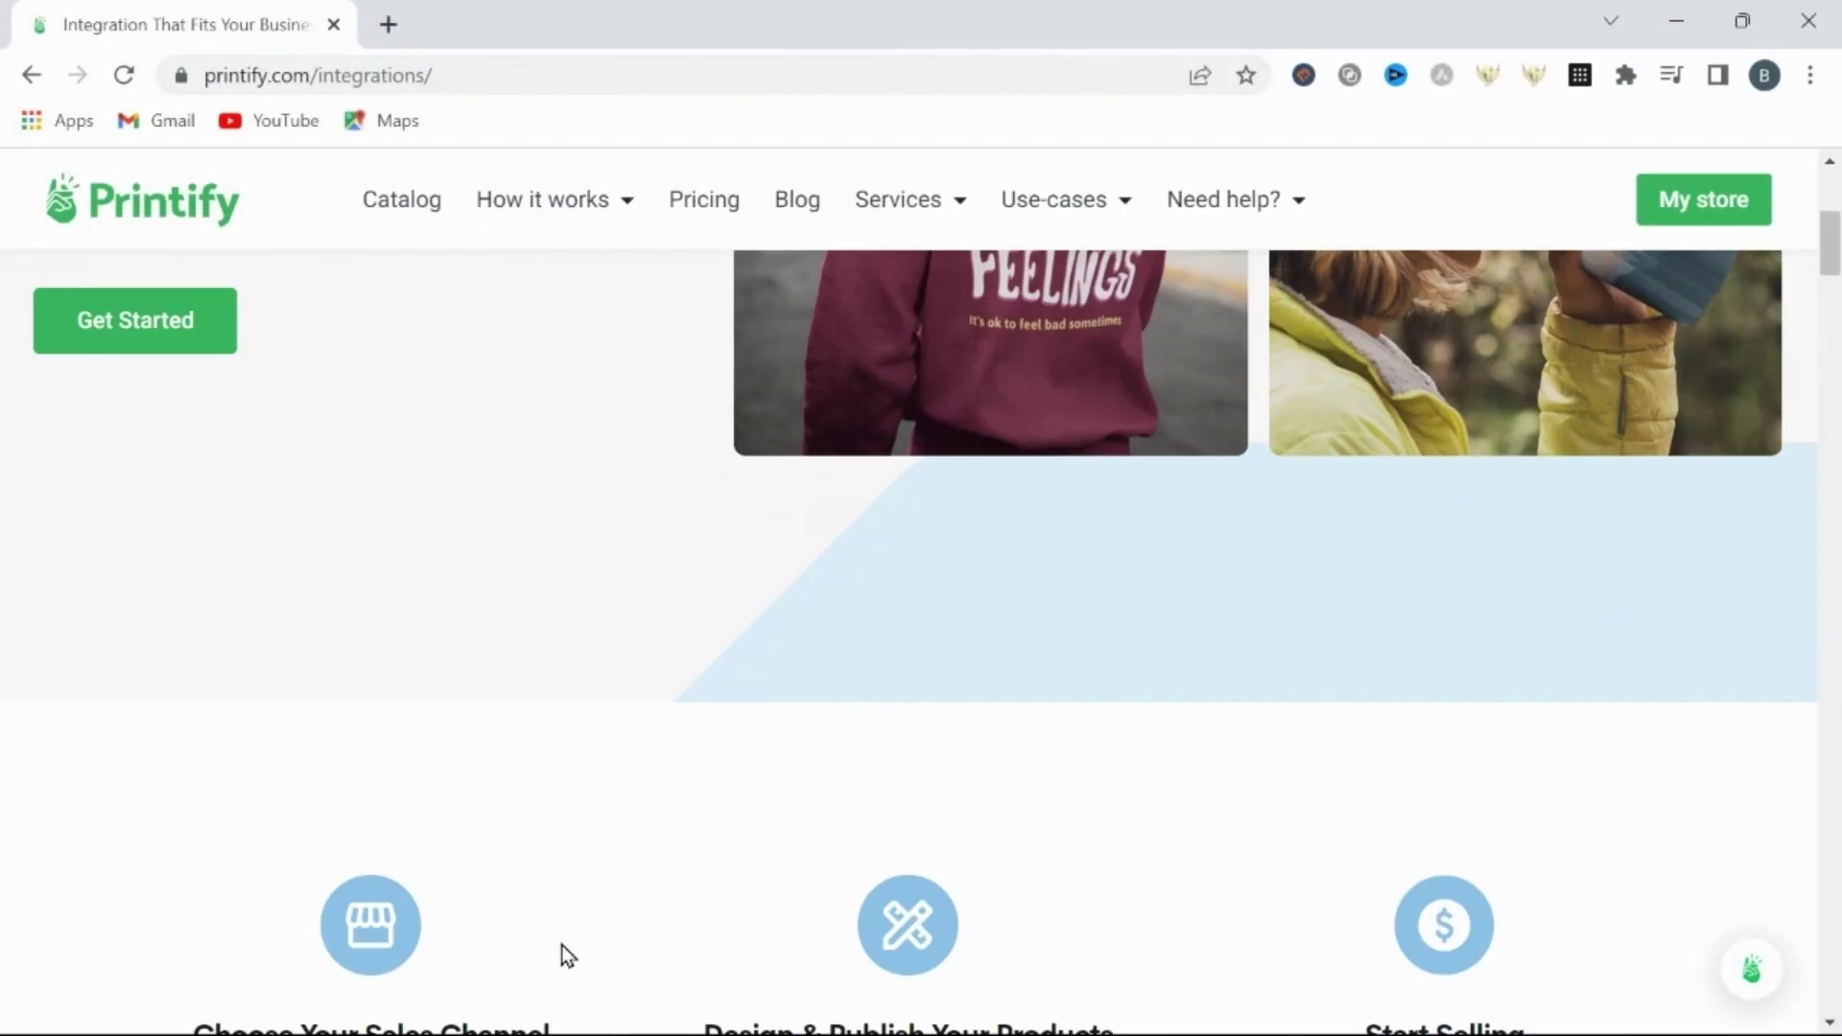
# Go to Printify's Etsy integration page.
pyautogui.scroll(-5, 563, 953)
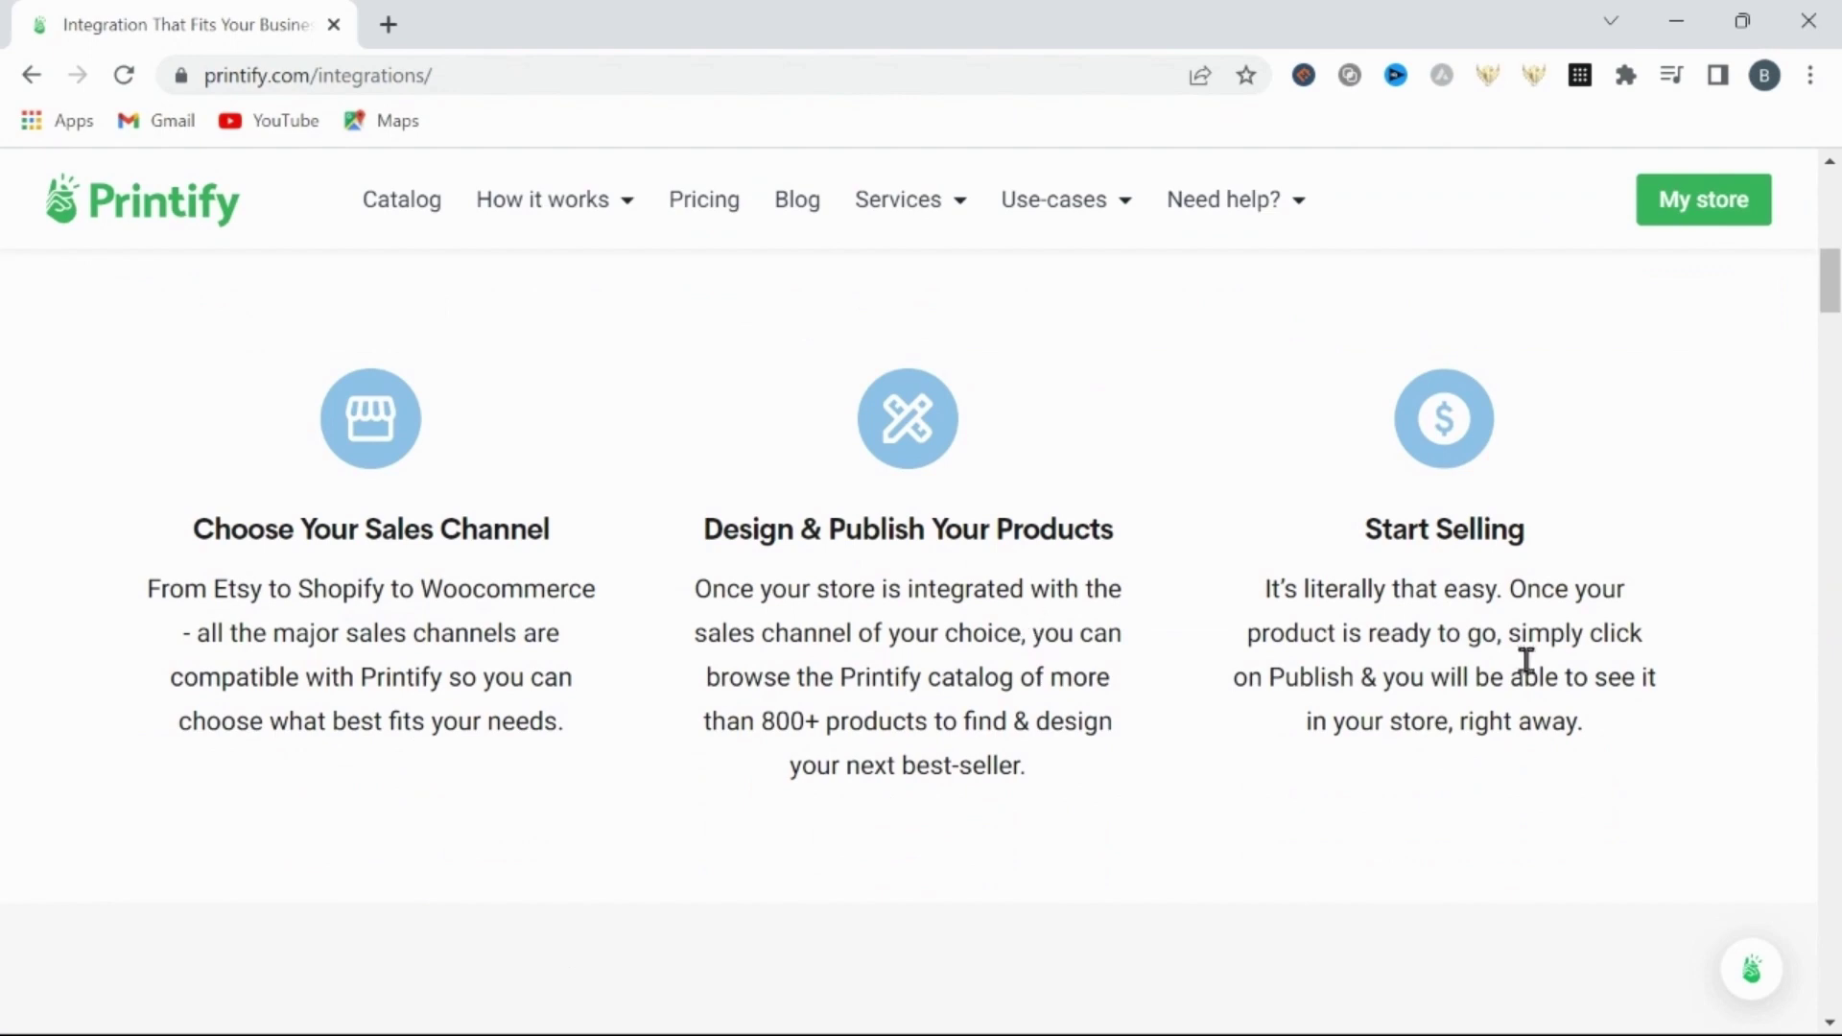
pyautogui.scroll(-7, 1525, 660)
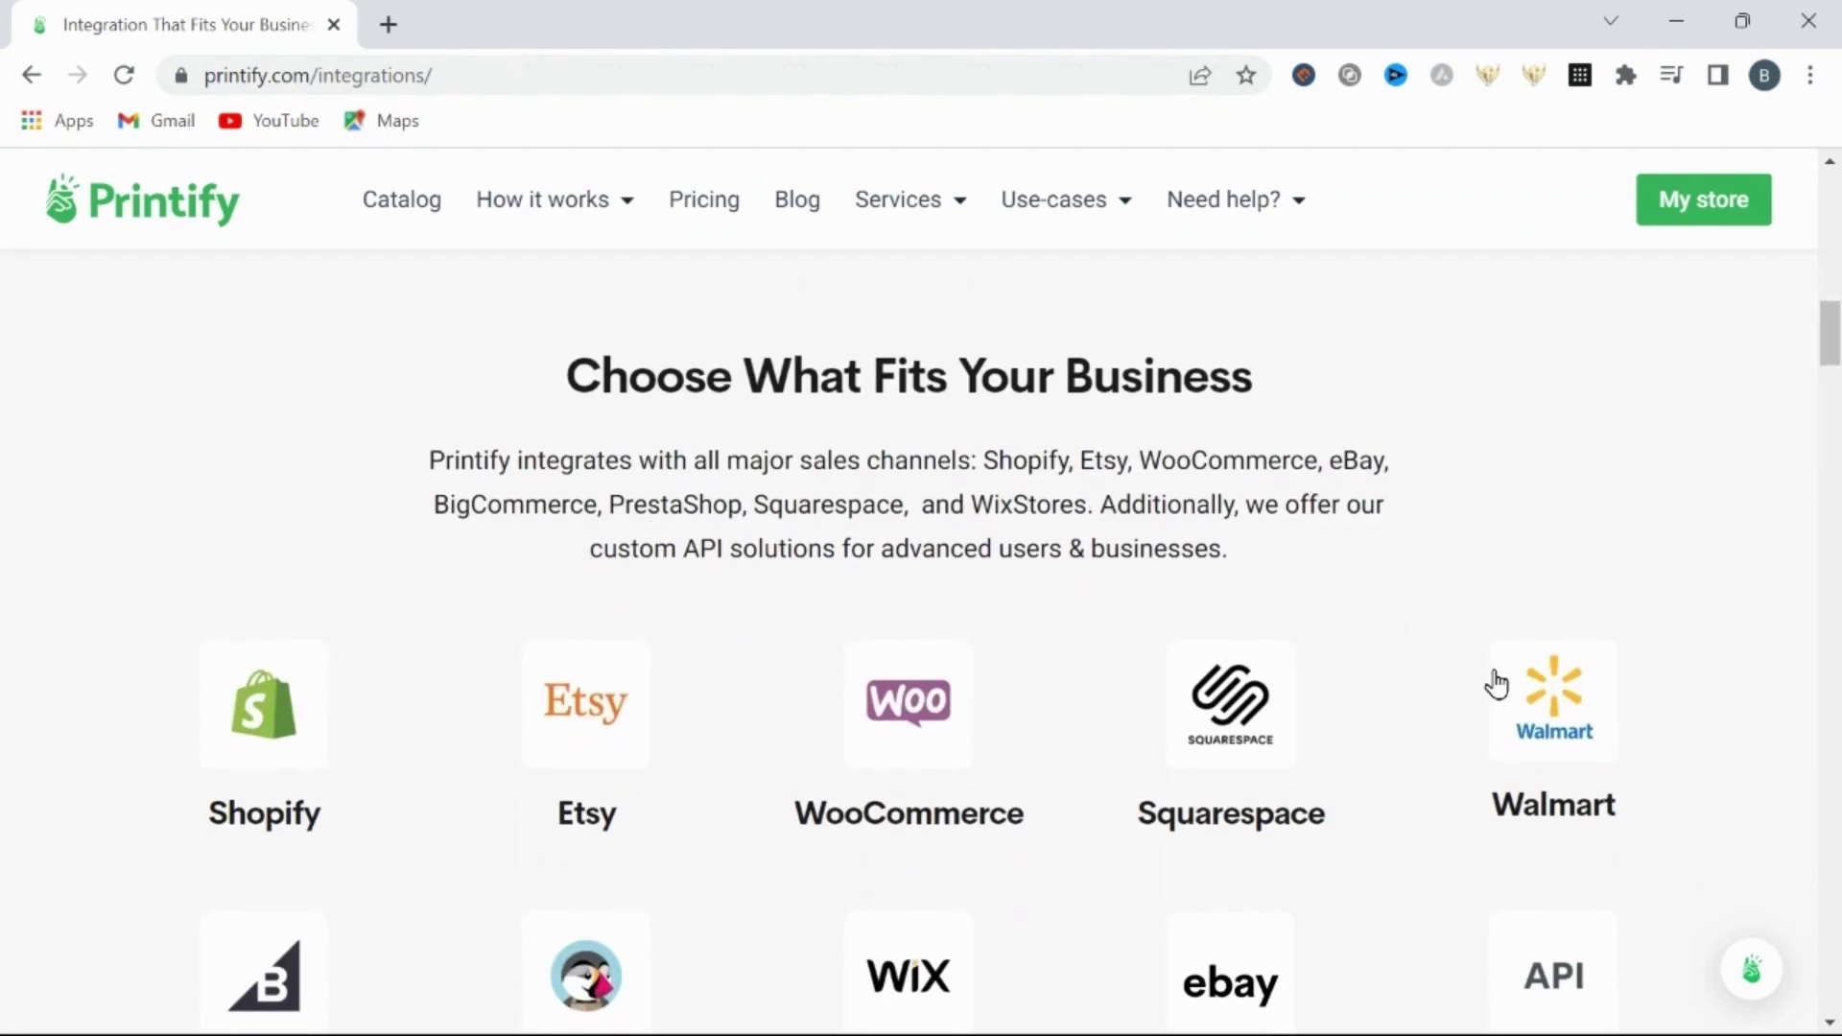
pyautogui.scroll(-2, 697, 801)
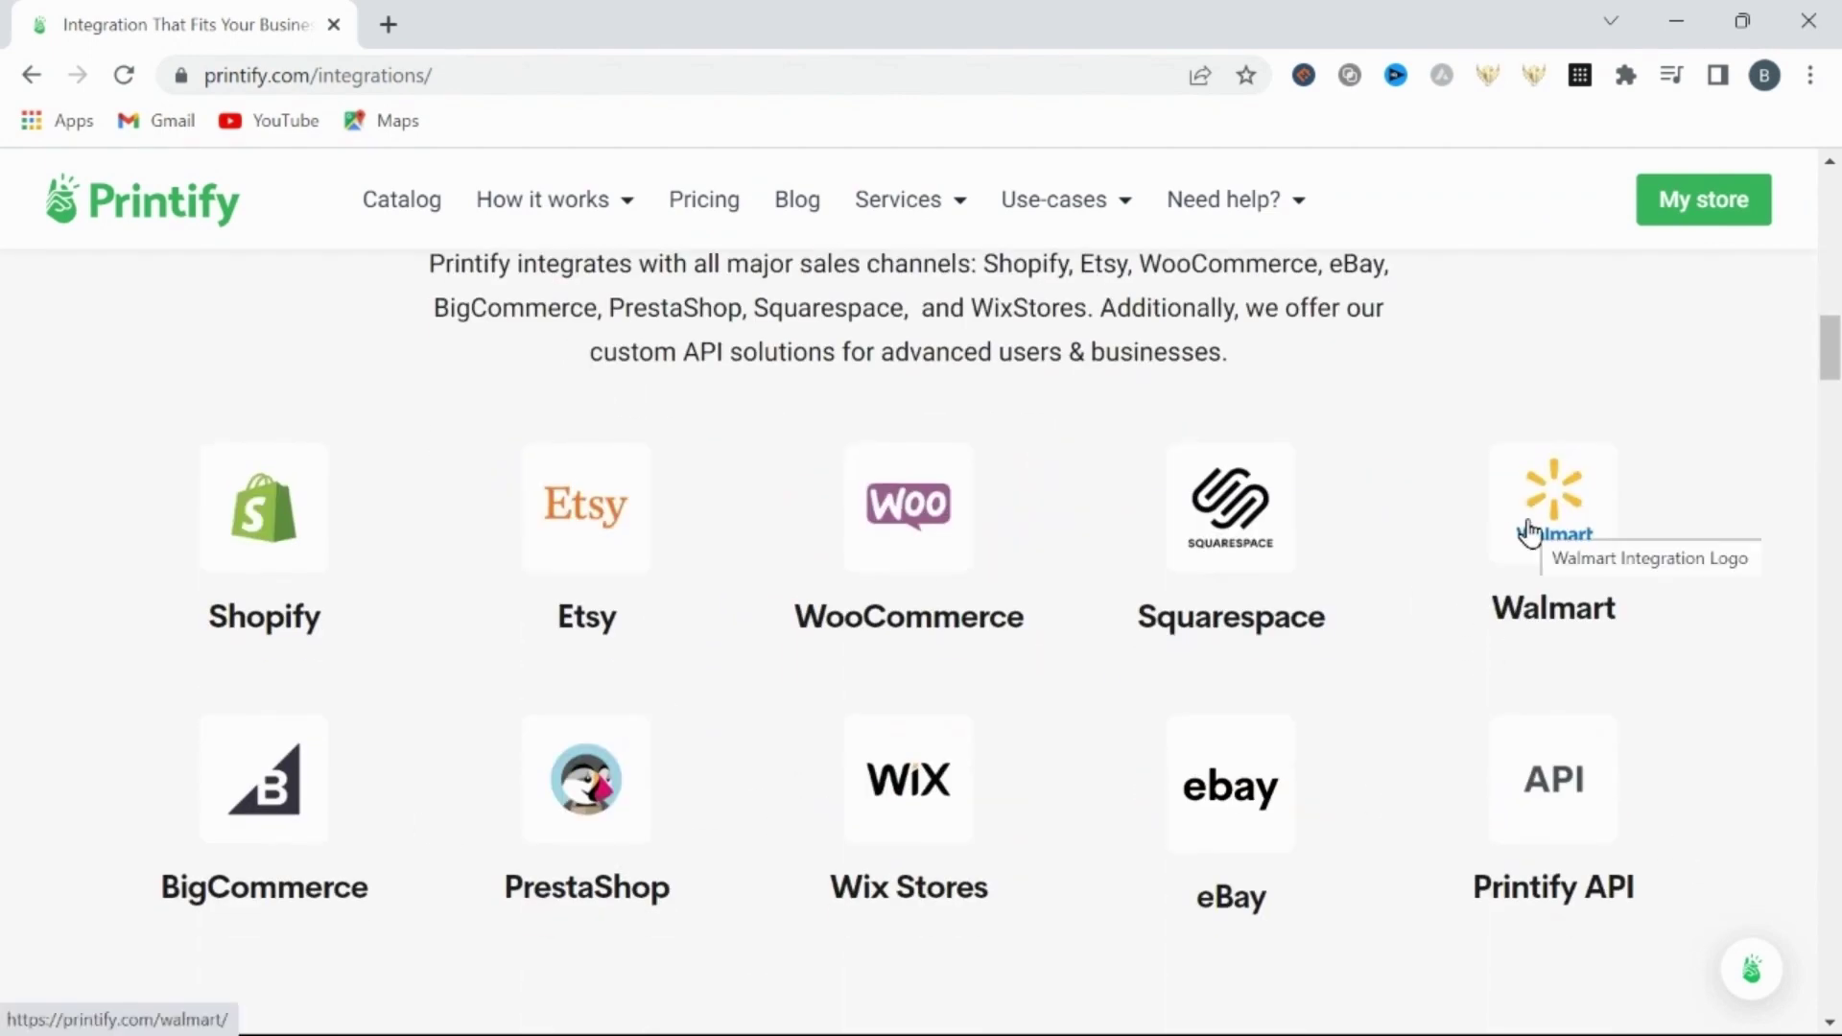
pyautogui.click(579, 518)
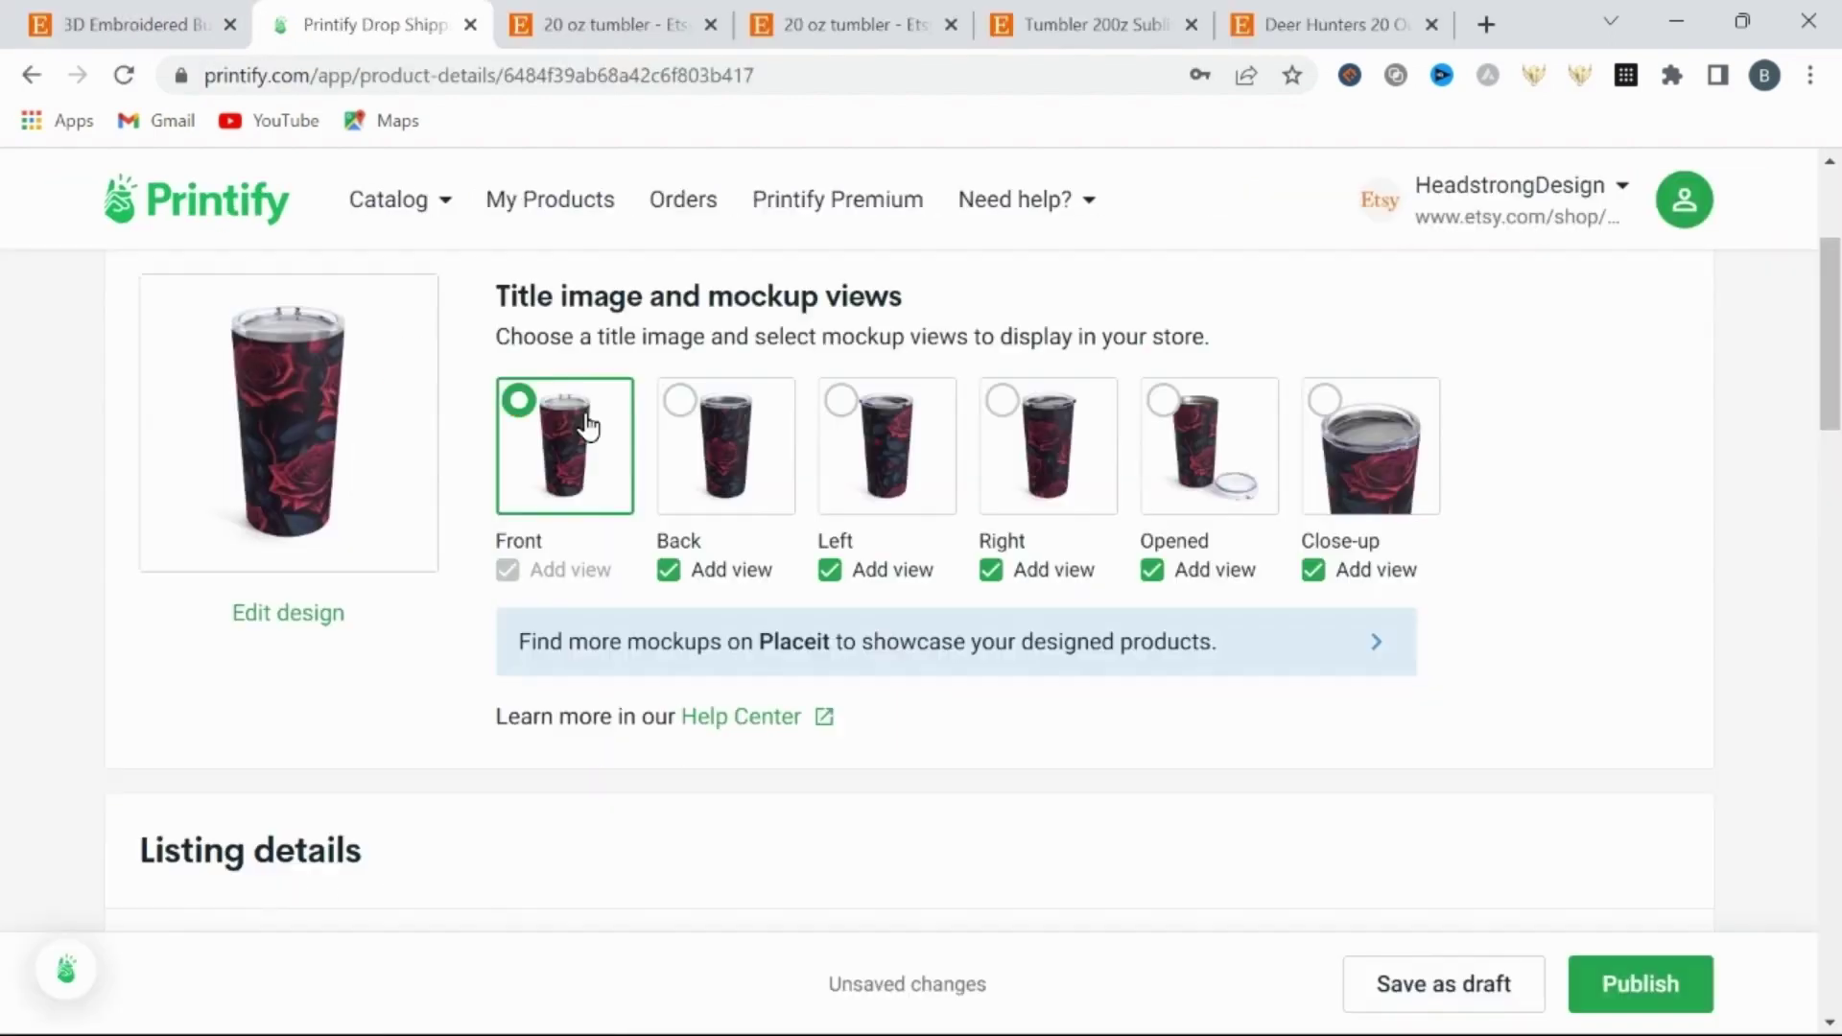
# Select all variants of the 20oz 3D Red Roses tumbler and apply a 15% profit margin.
pyautogui.scroll(-6, 1646, 511)
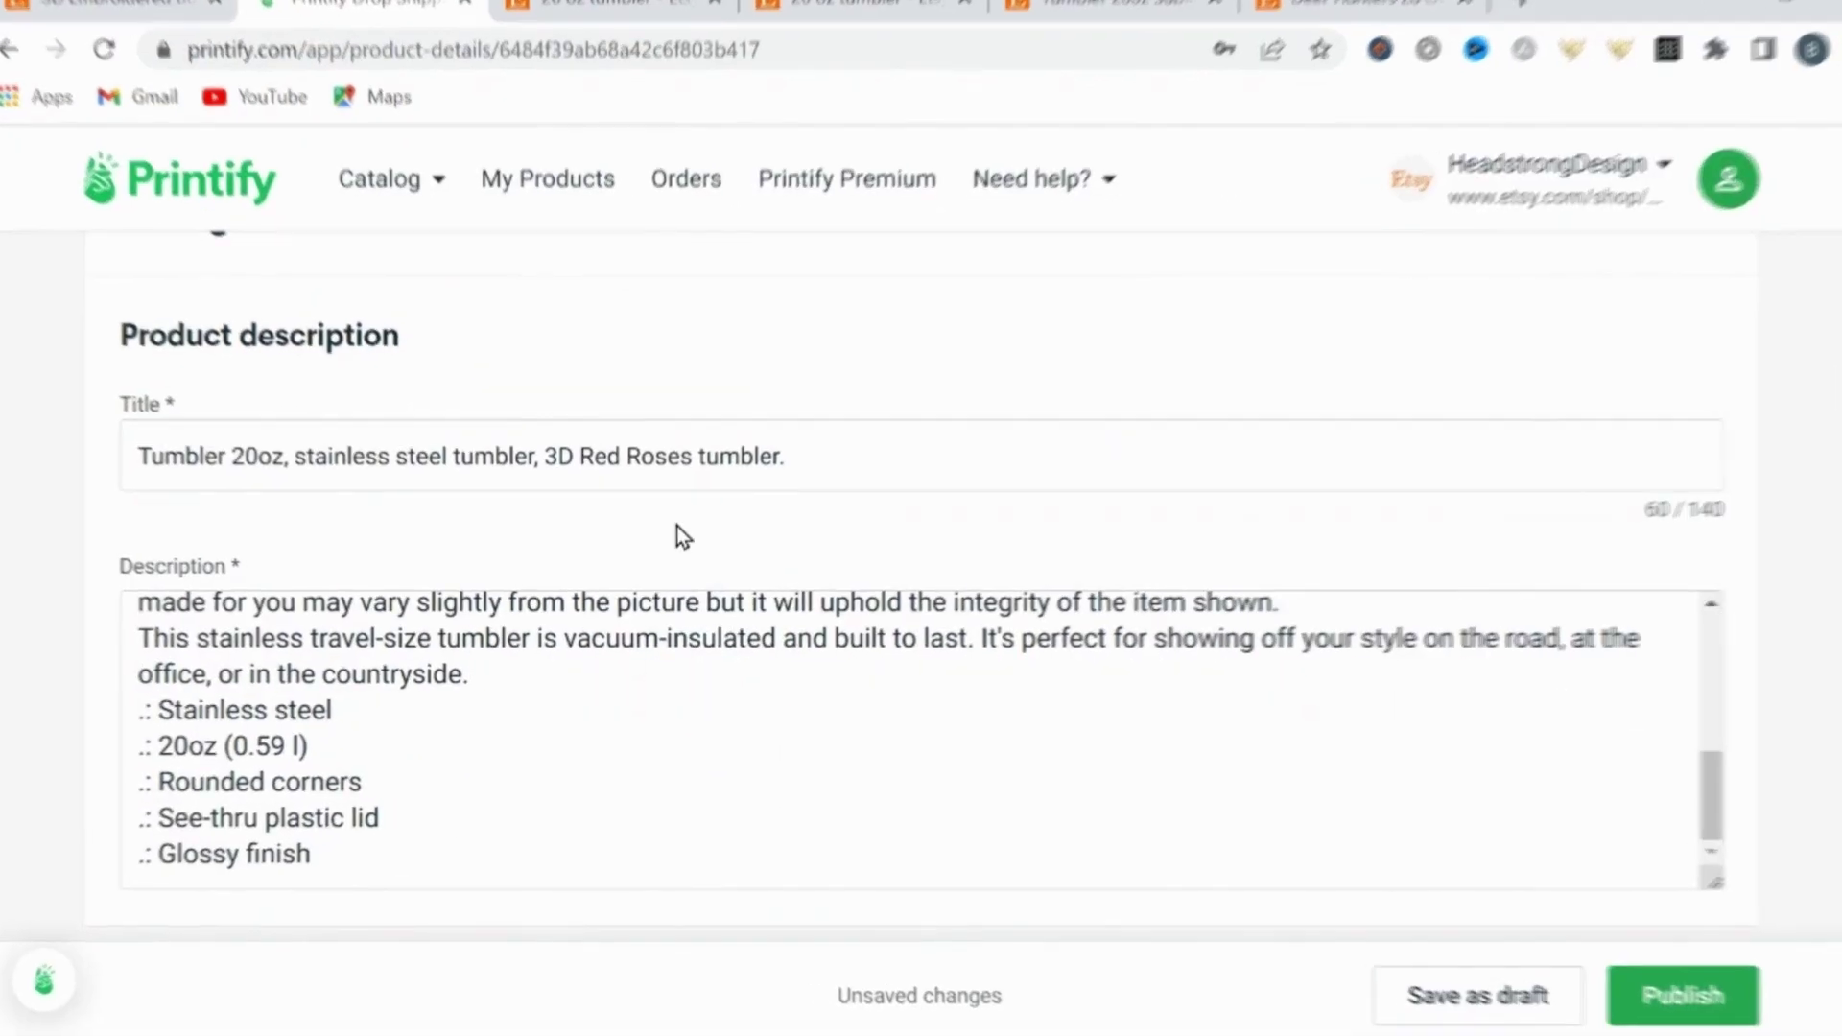
pyautogui.scroll(3, 1044, 683)
pyautogui.scroll(1, 1136, 693)
pyautogui.scroll(-10, 1509, 707)
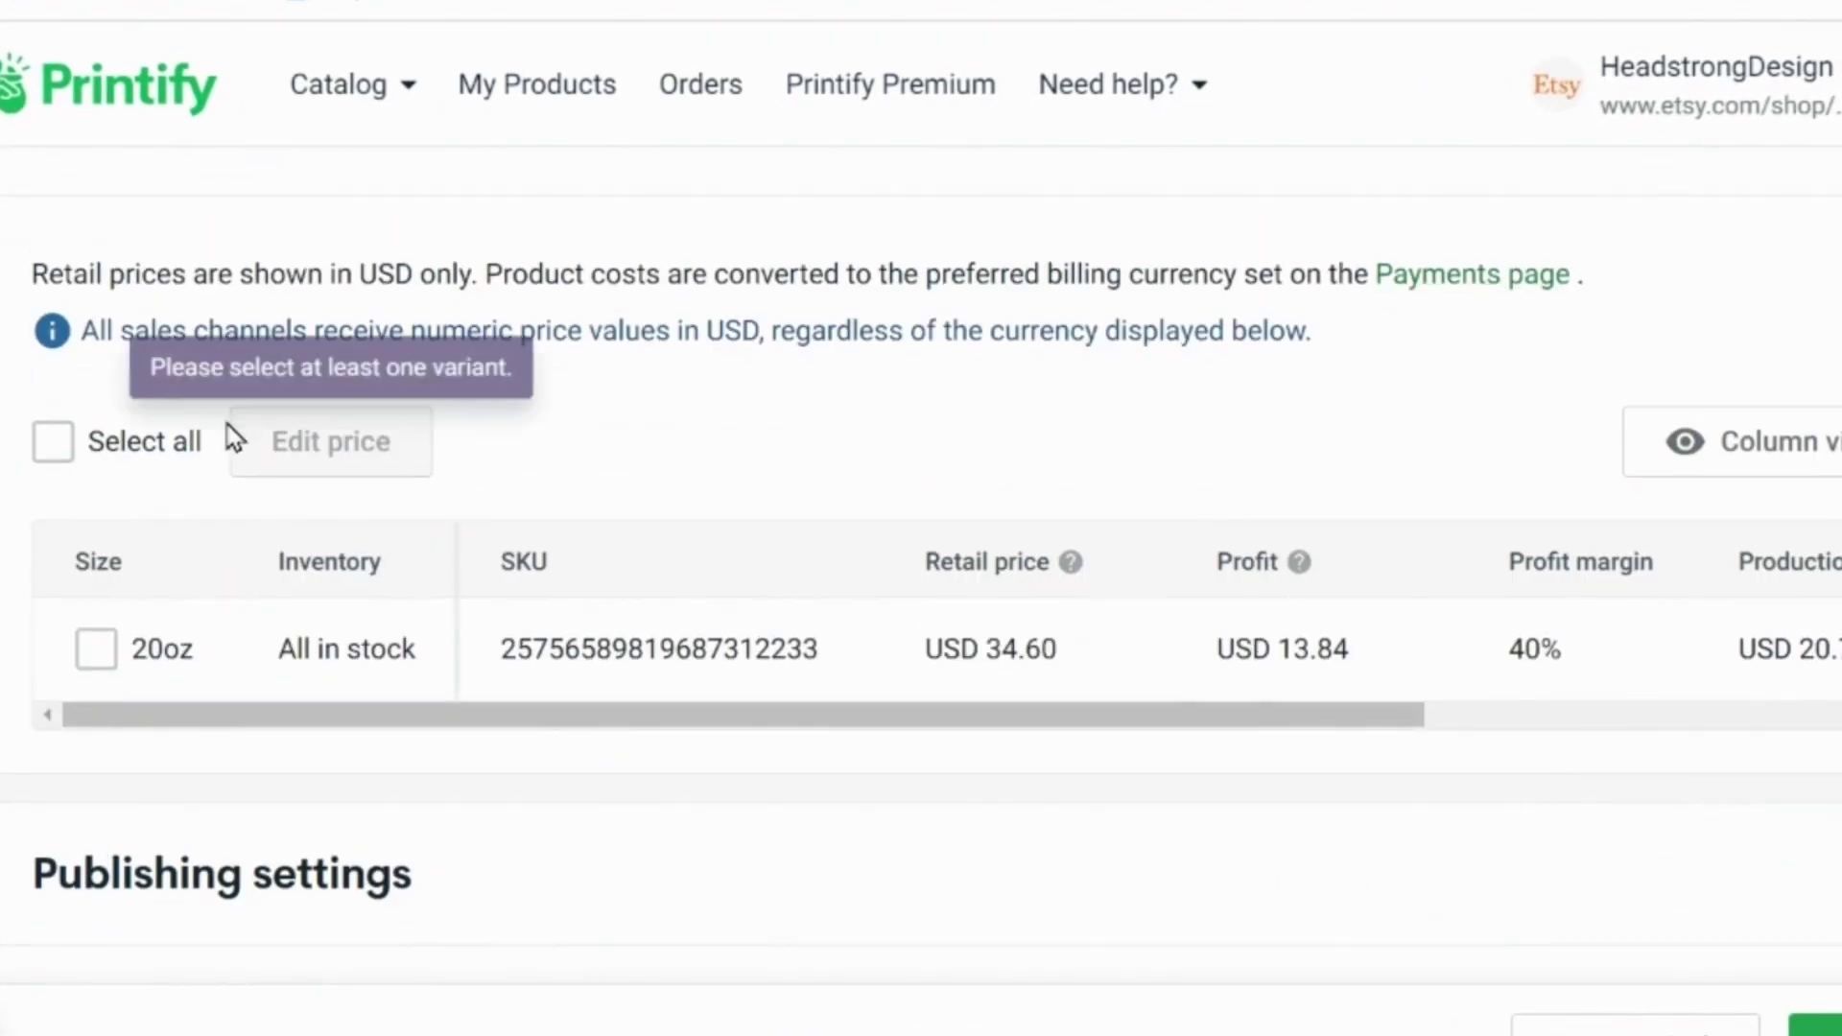
pyautogui.click(101, 440)
pyautogui.click(412, 438)
pyautogui.click(1299, 482)
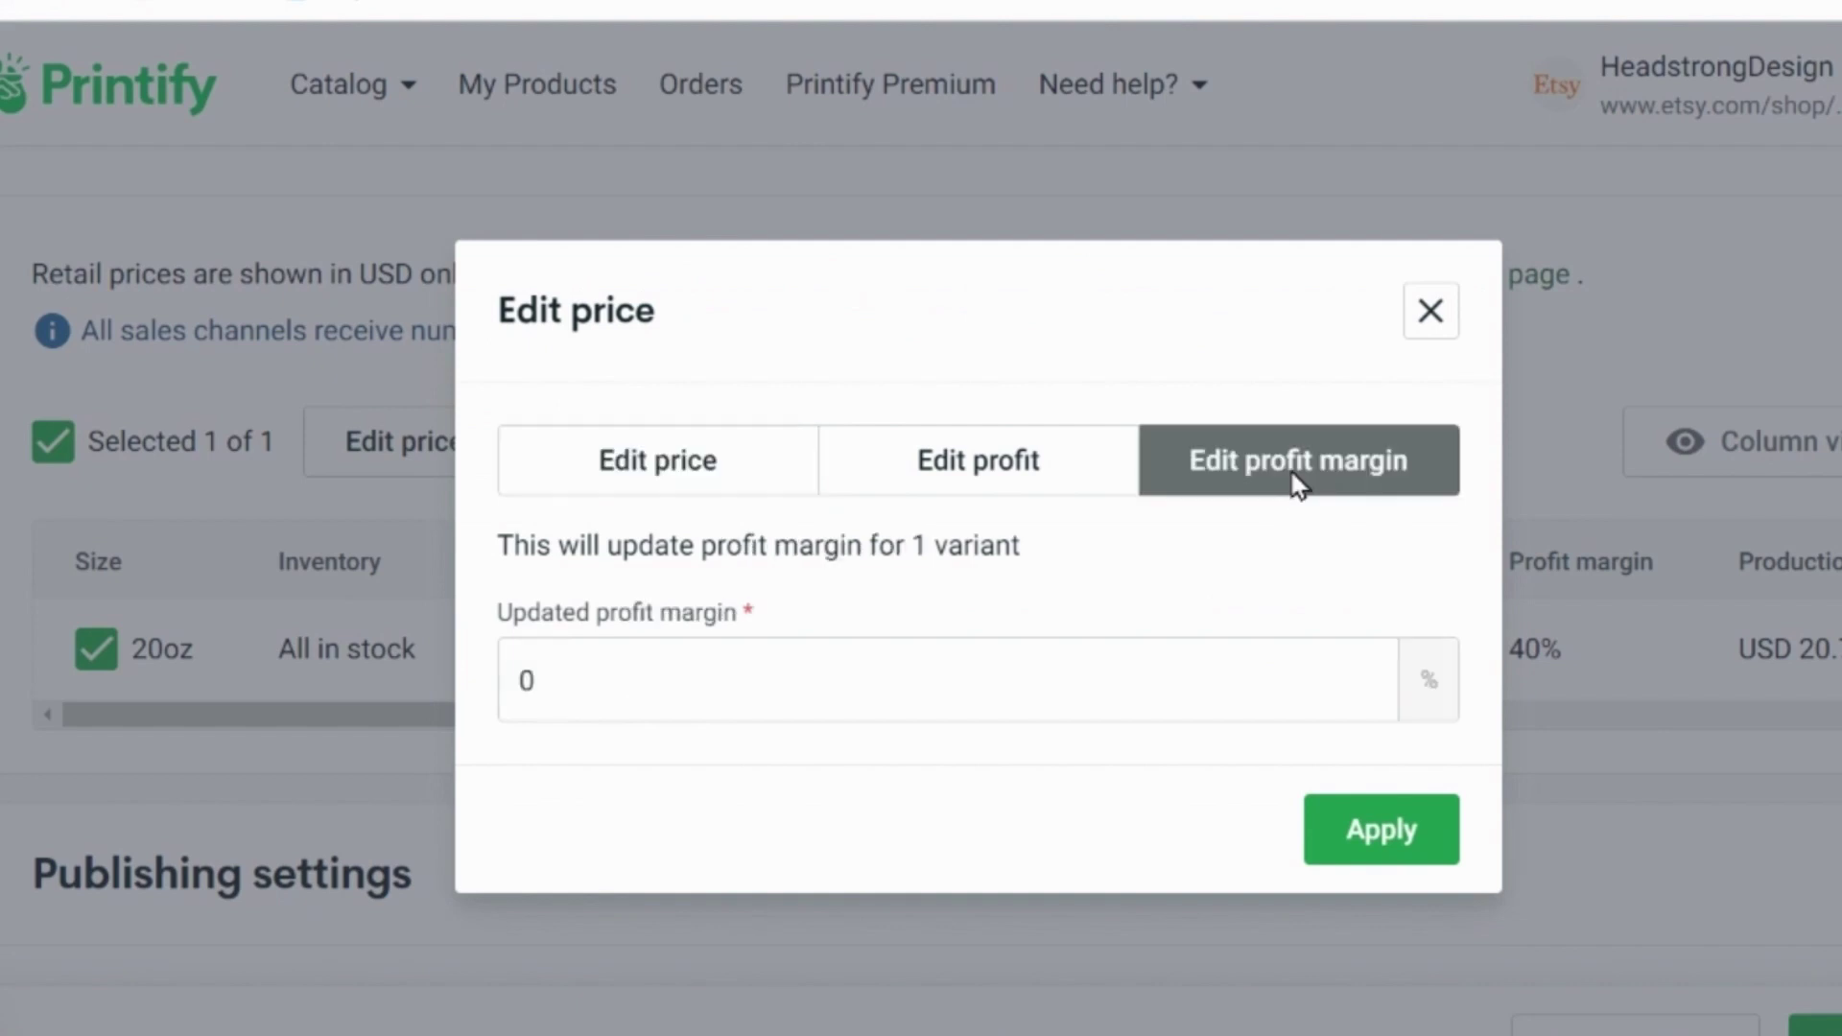
pyautogui.write('15')
pyautogui.click(1398, 837)
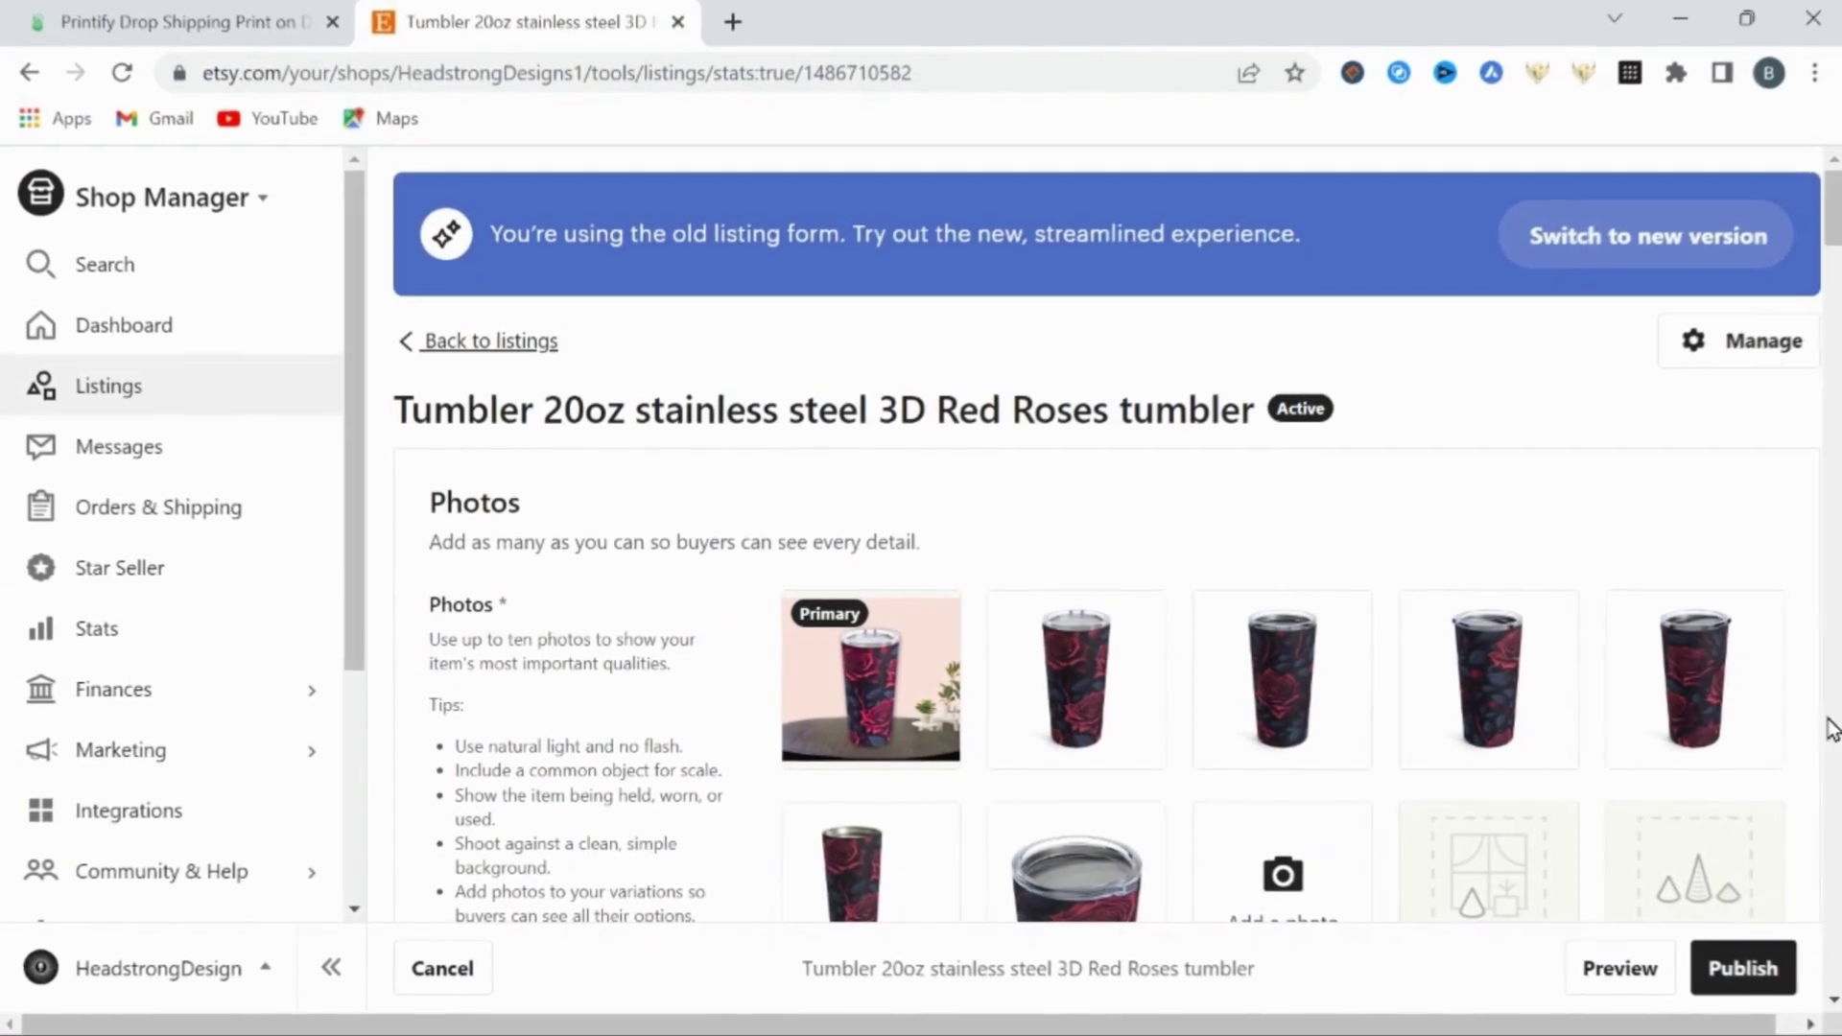
pyautogui.scroll(-4, 1828, 729)
pyautogui.scroll(-10, 1827, 729)
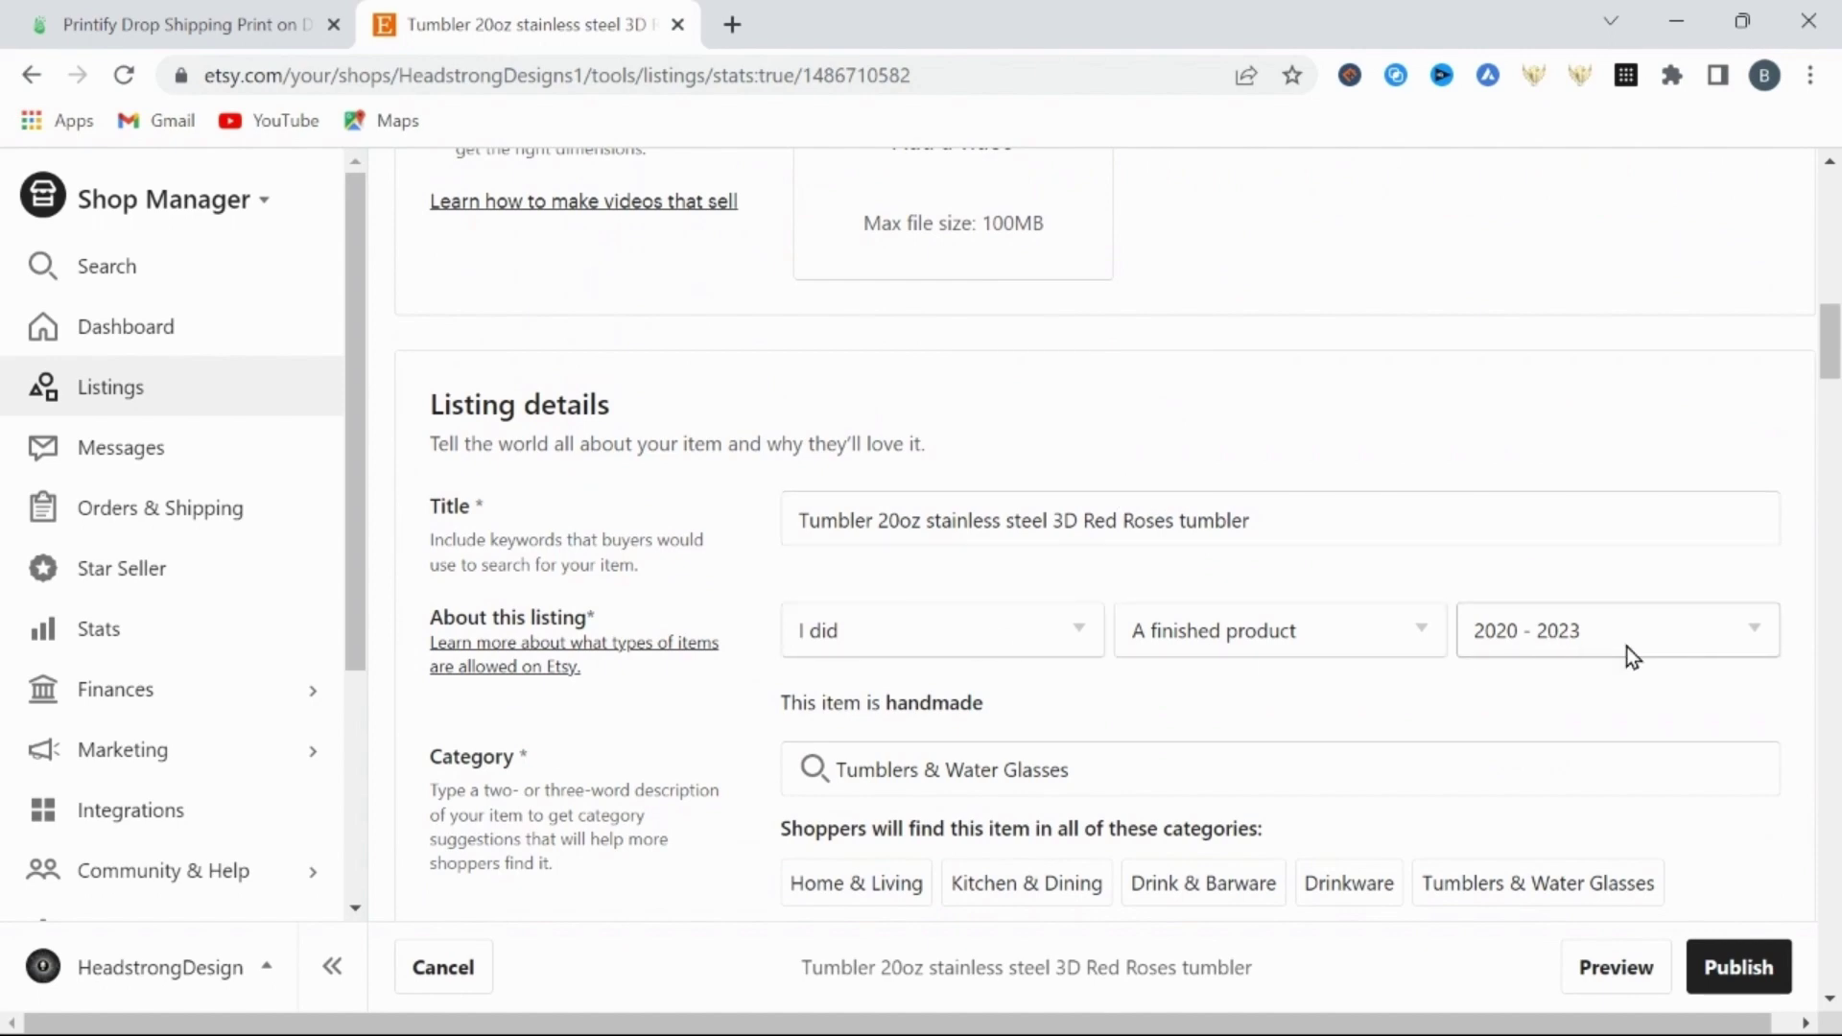
pyautogui.scroll(-5, 1827, 674)
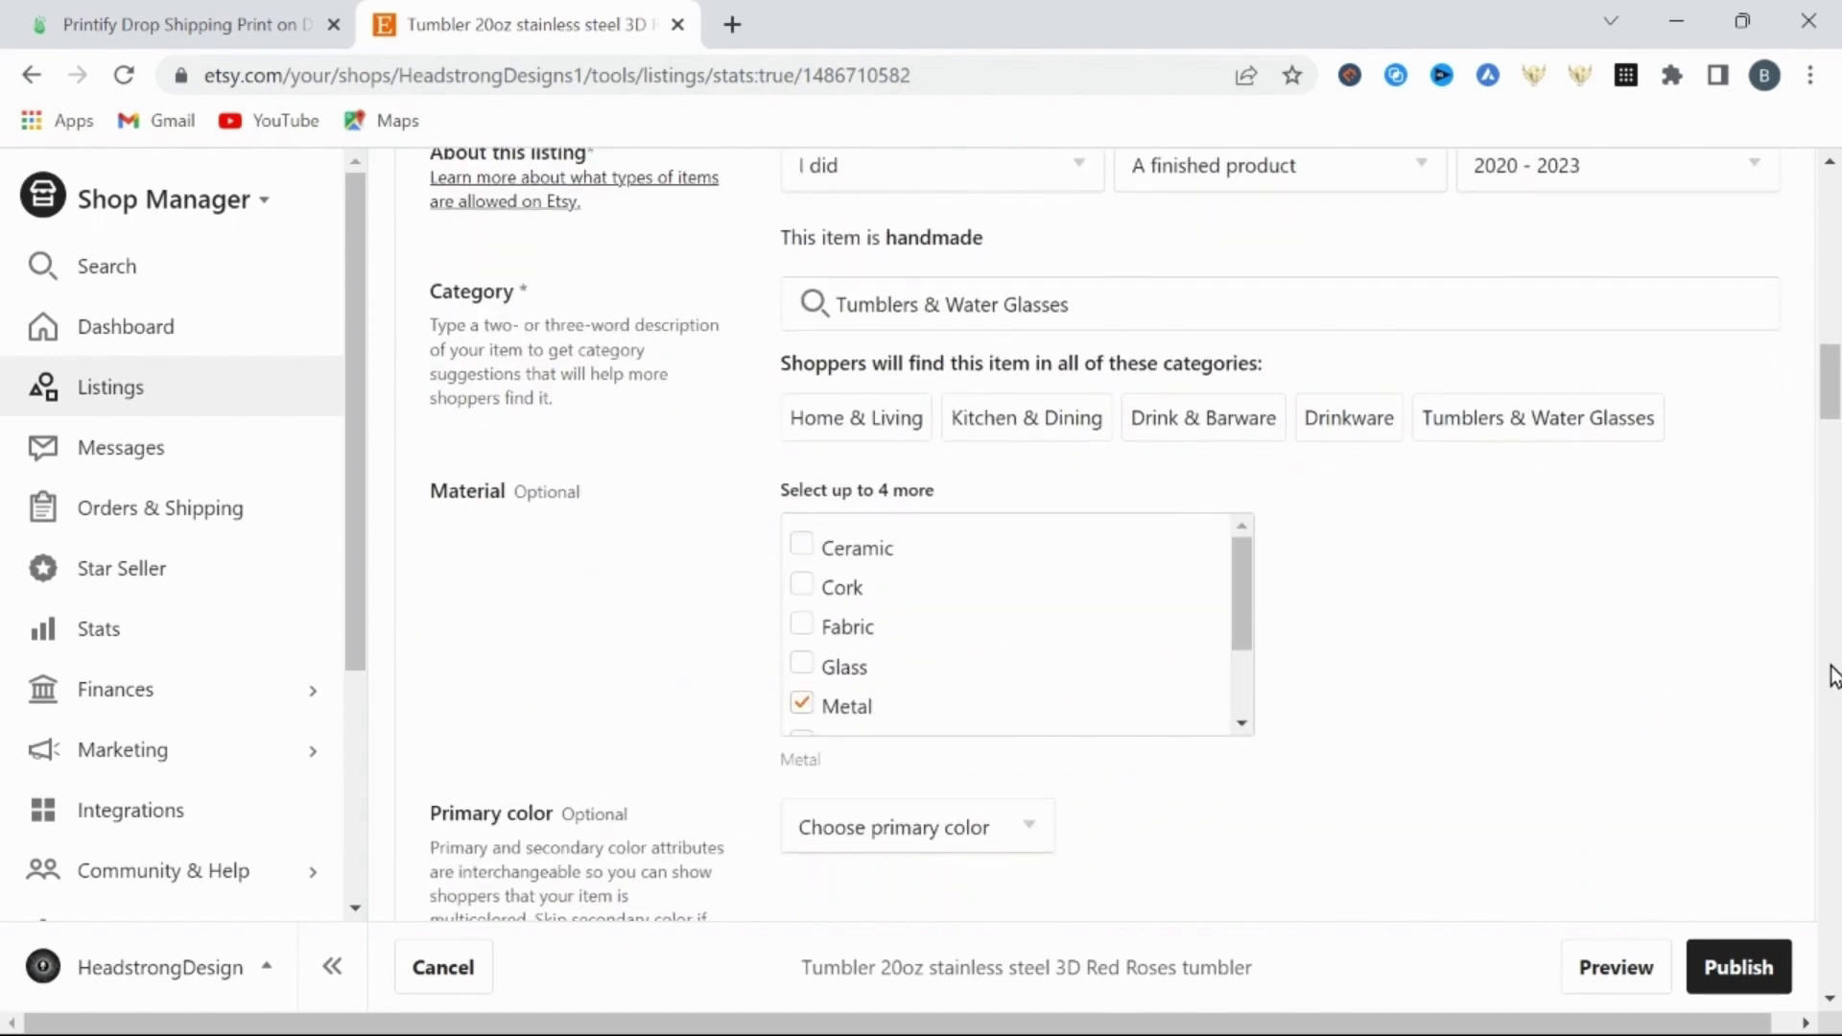
pyautogui.scroll(-2, 868, 710)
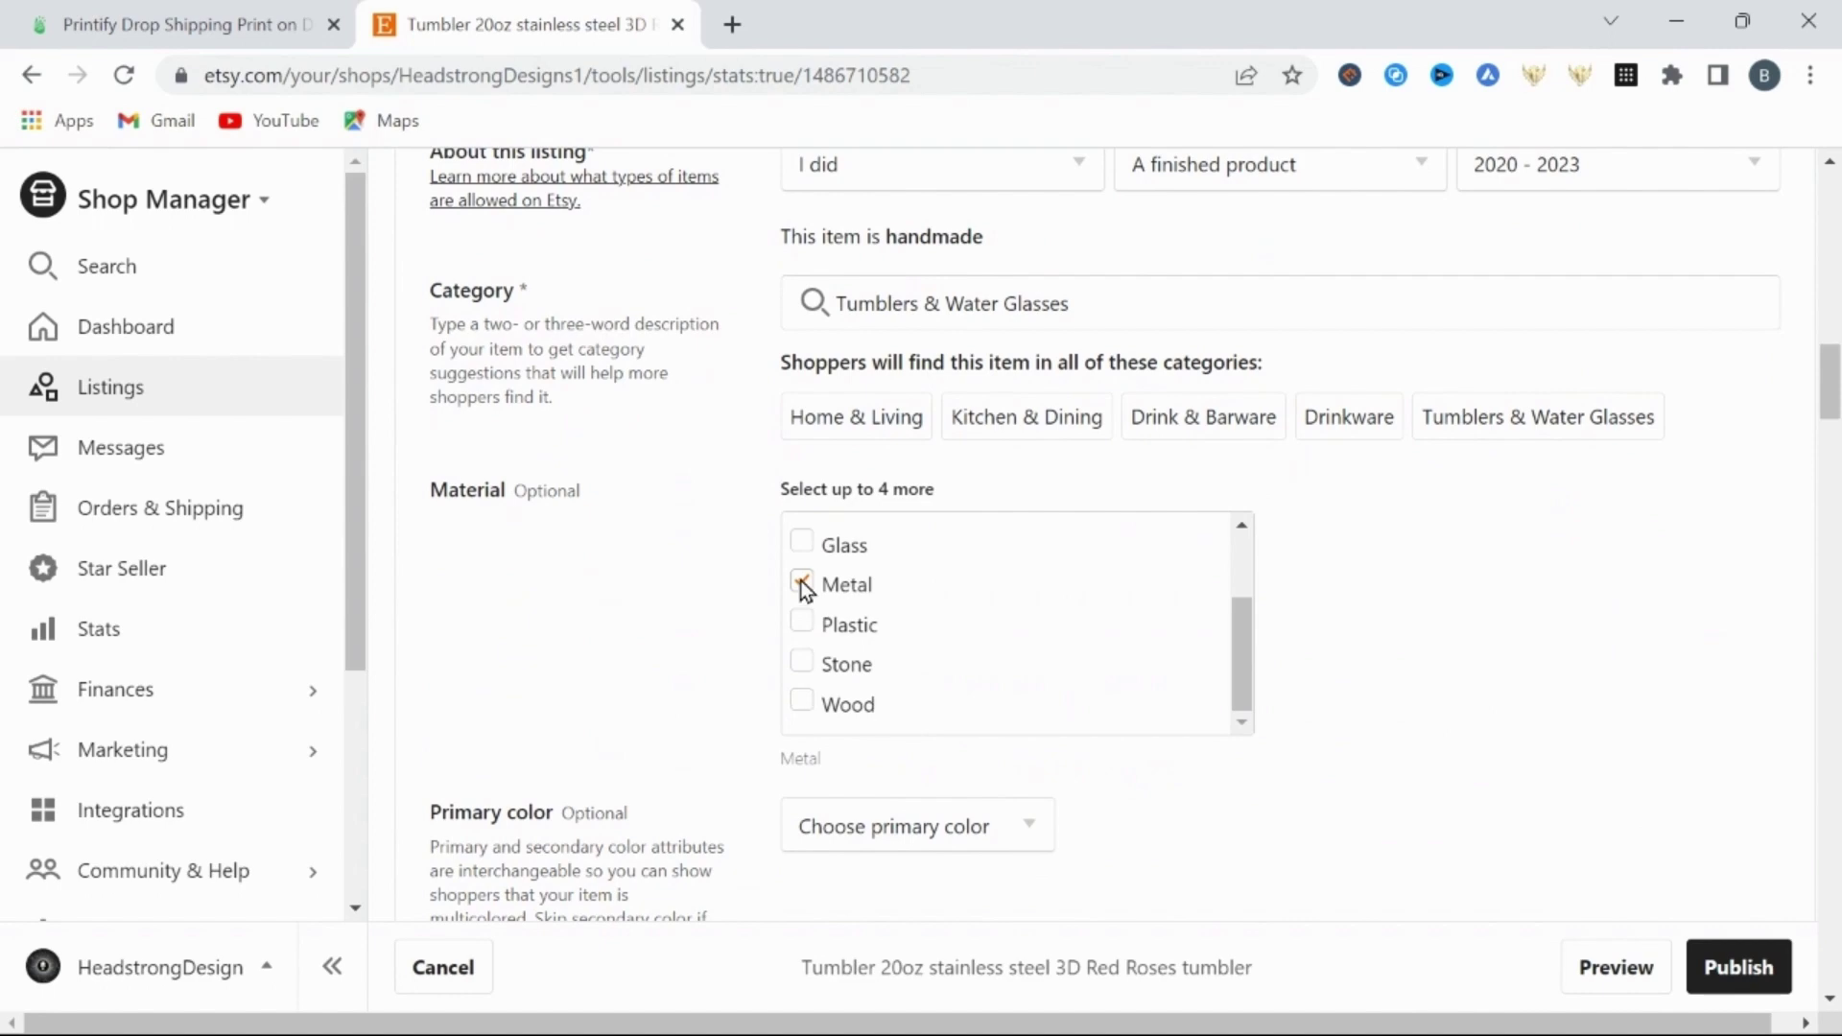
pyautogui.scroll(-9, 1830, 760)
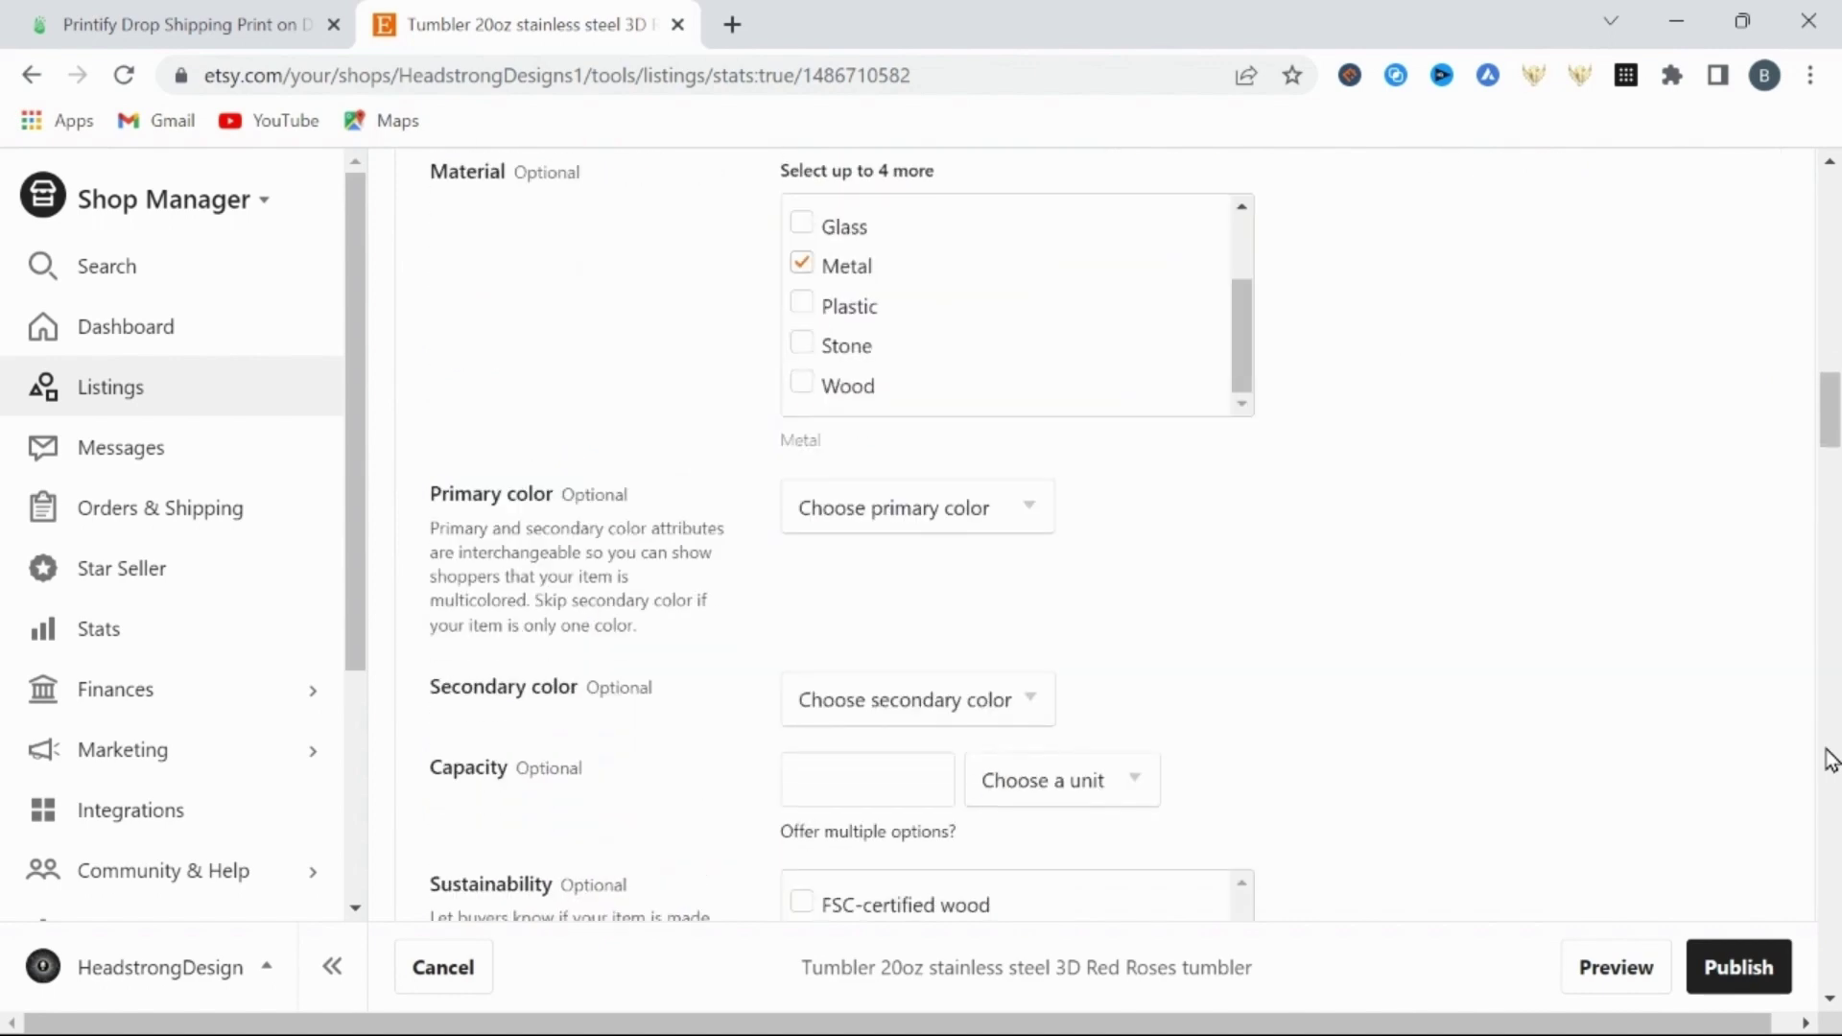
pyautogui.scroll(-4, 1831, 759)
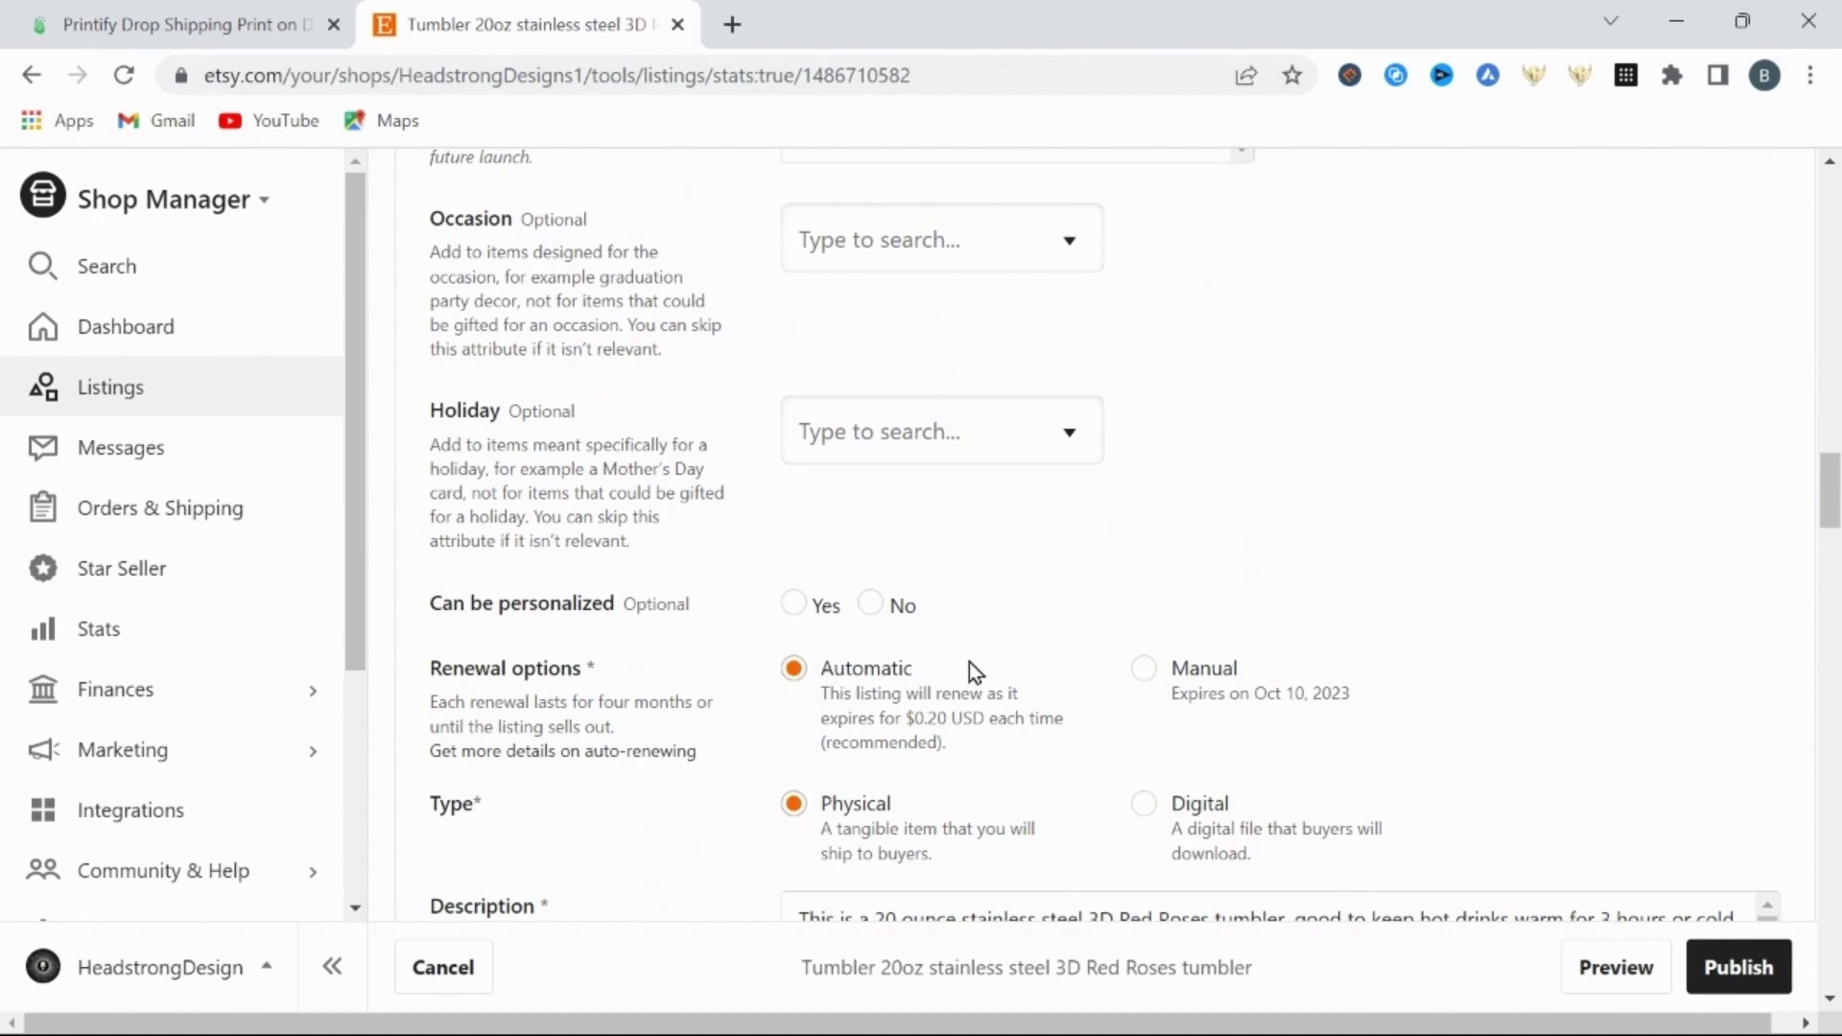
pyautogui.scroll(-4, 999, 696)
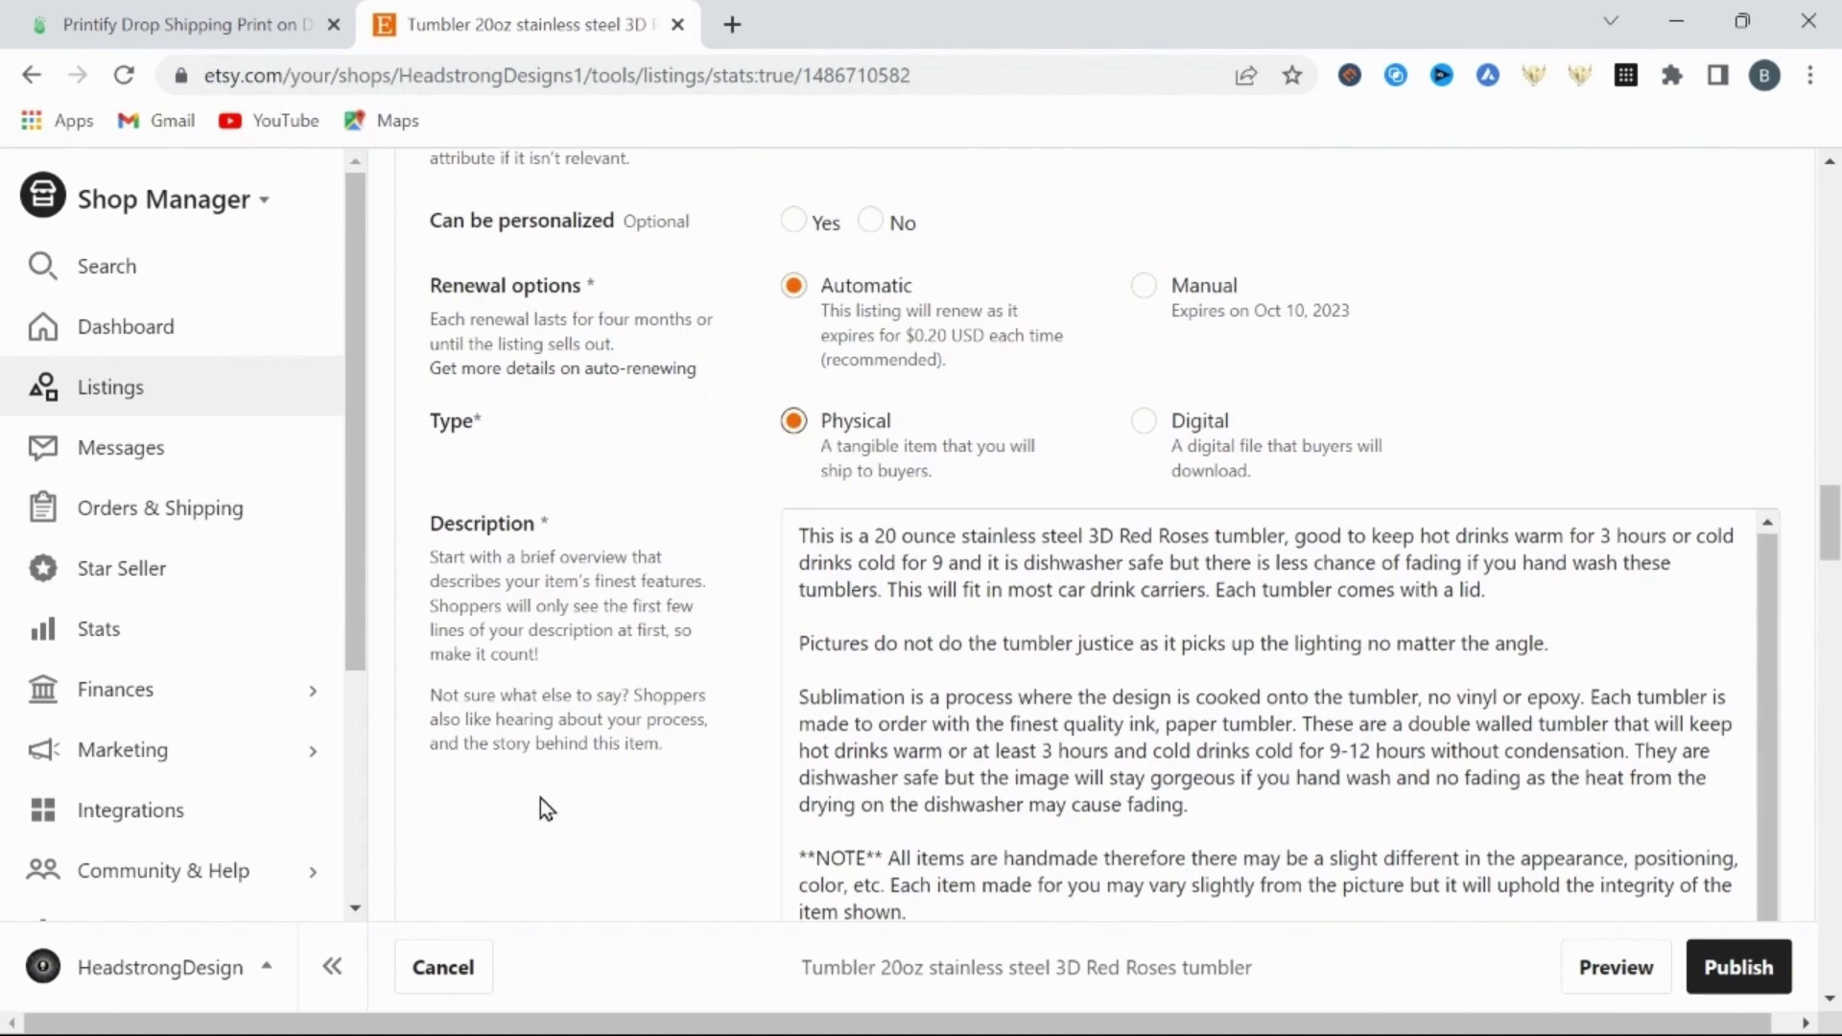
pyautogui.scroll(-3, 624, 799)
pyautogui.scroll(-4, 1752, 699)
pyautogui.scroll(-5, 1238, 381)
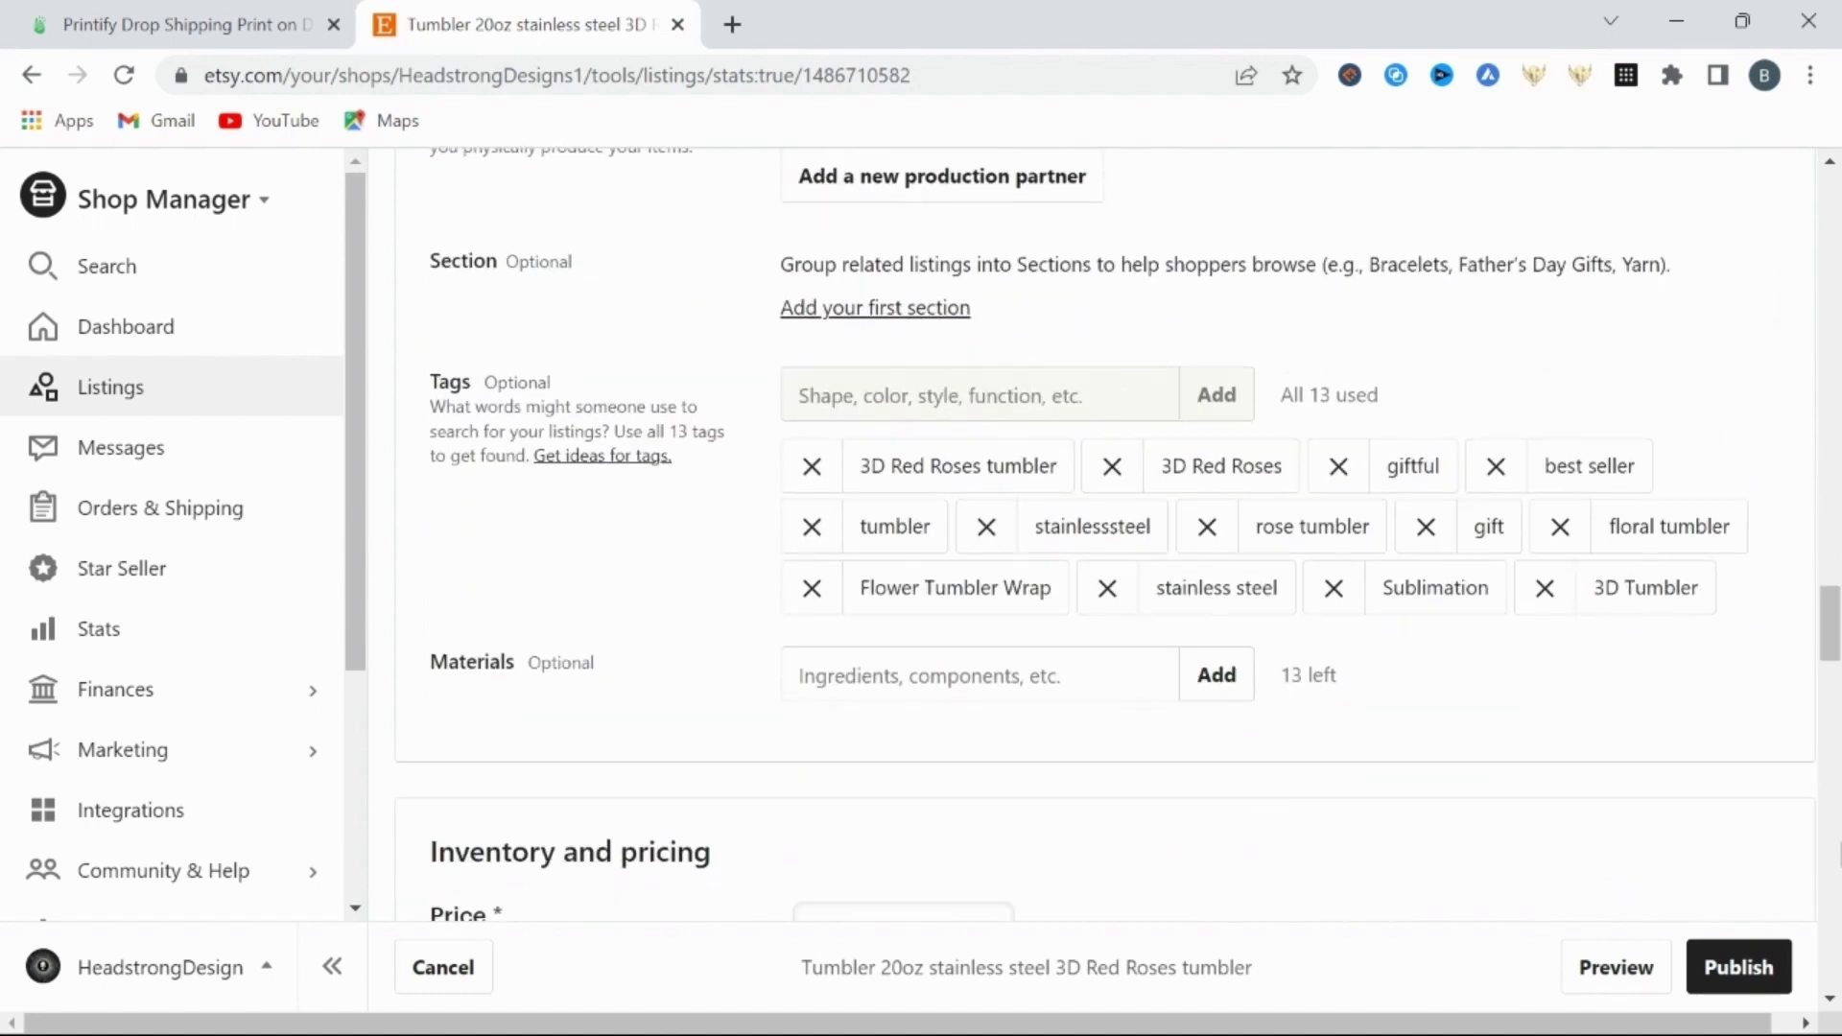
pyautogui.scroll(-3, 680, 624)
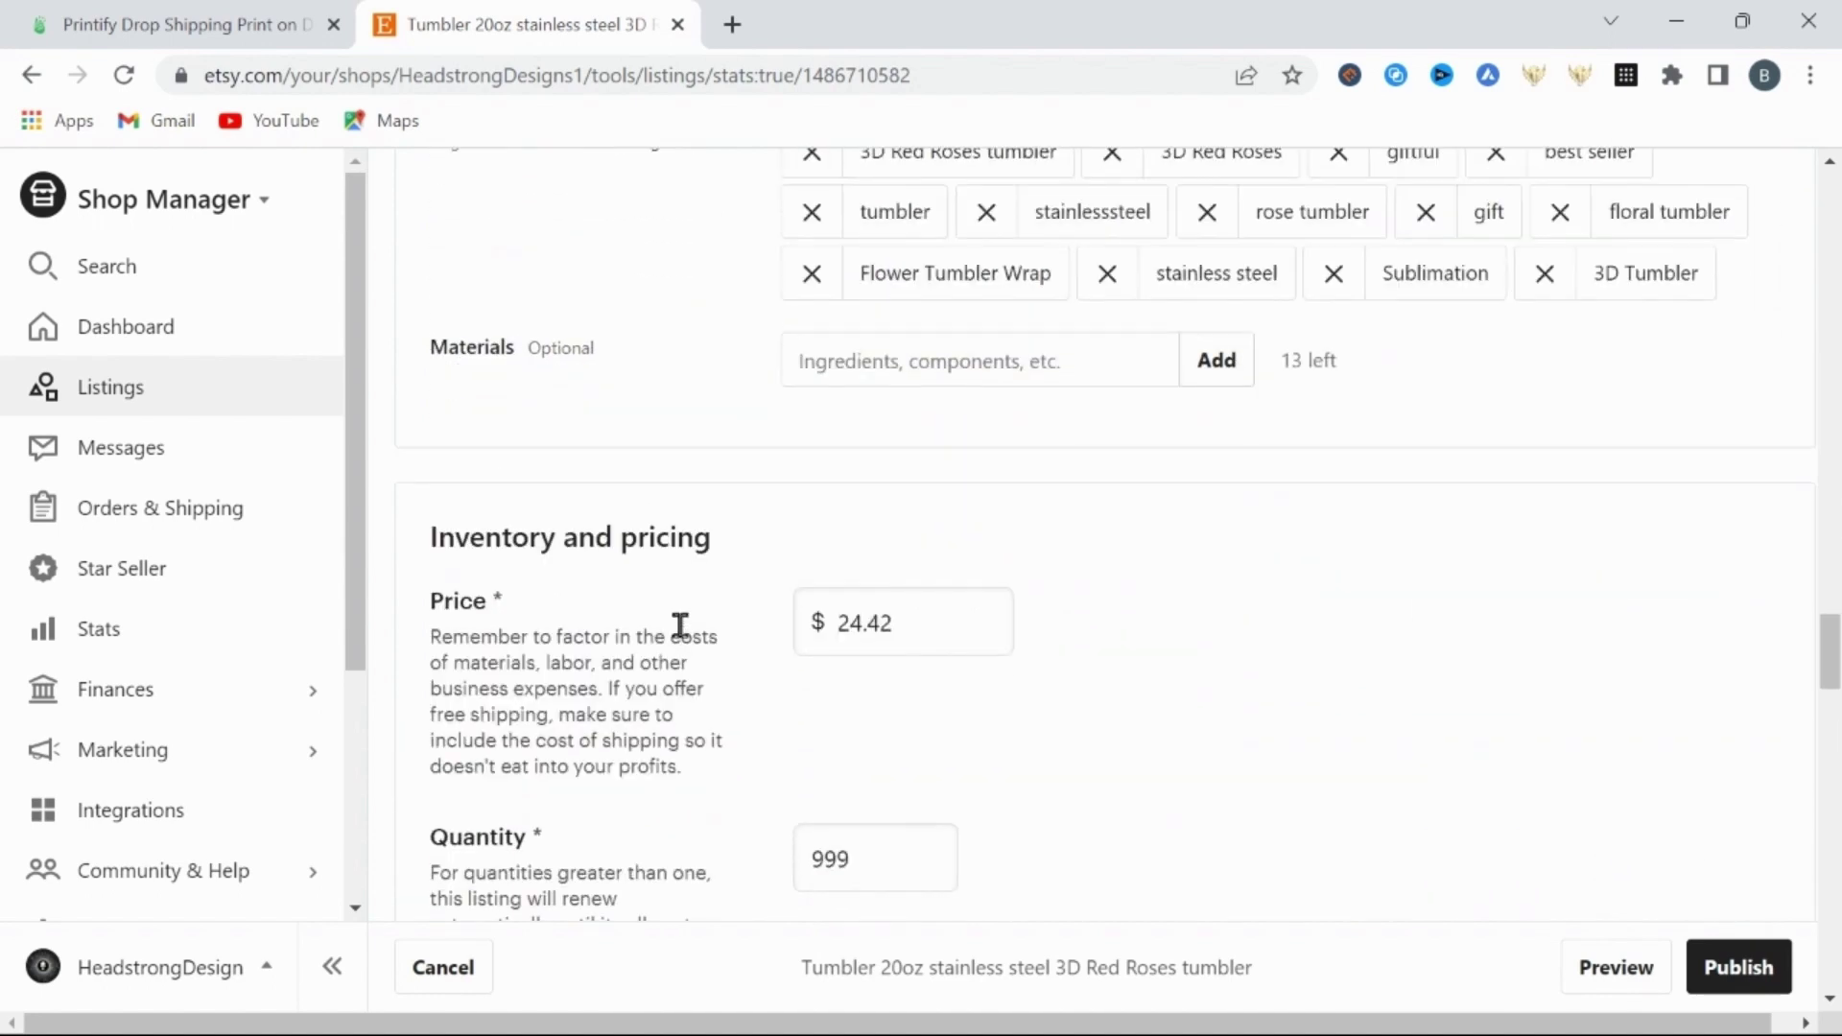
pyautogui.scroll(-9, 1732, 851)
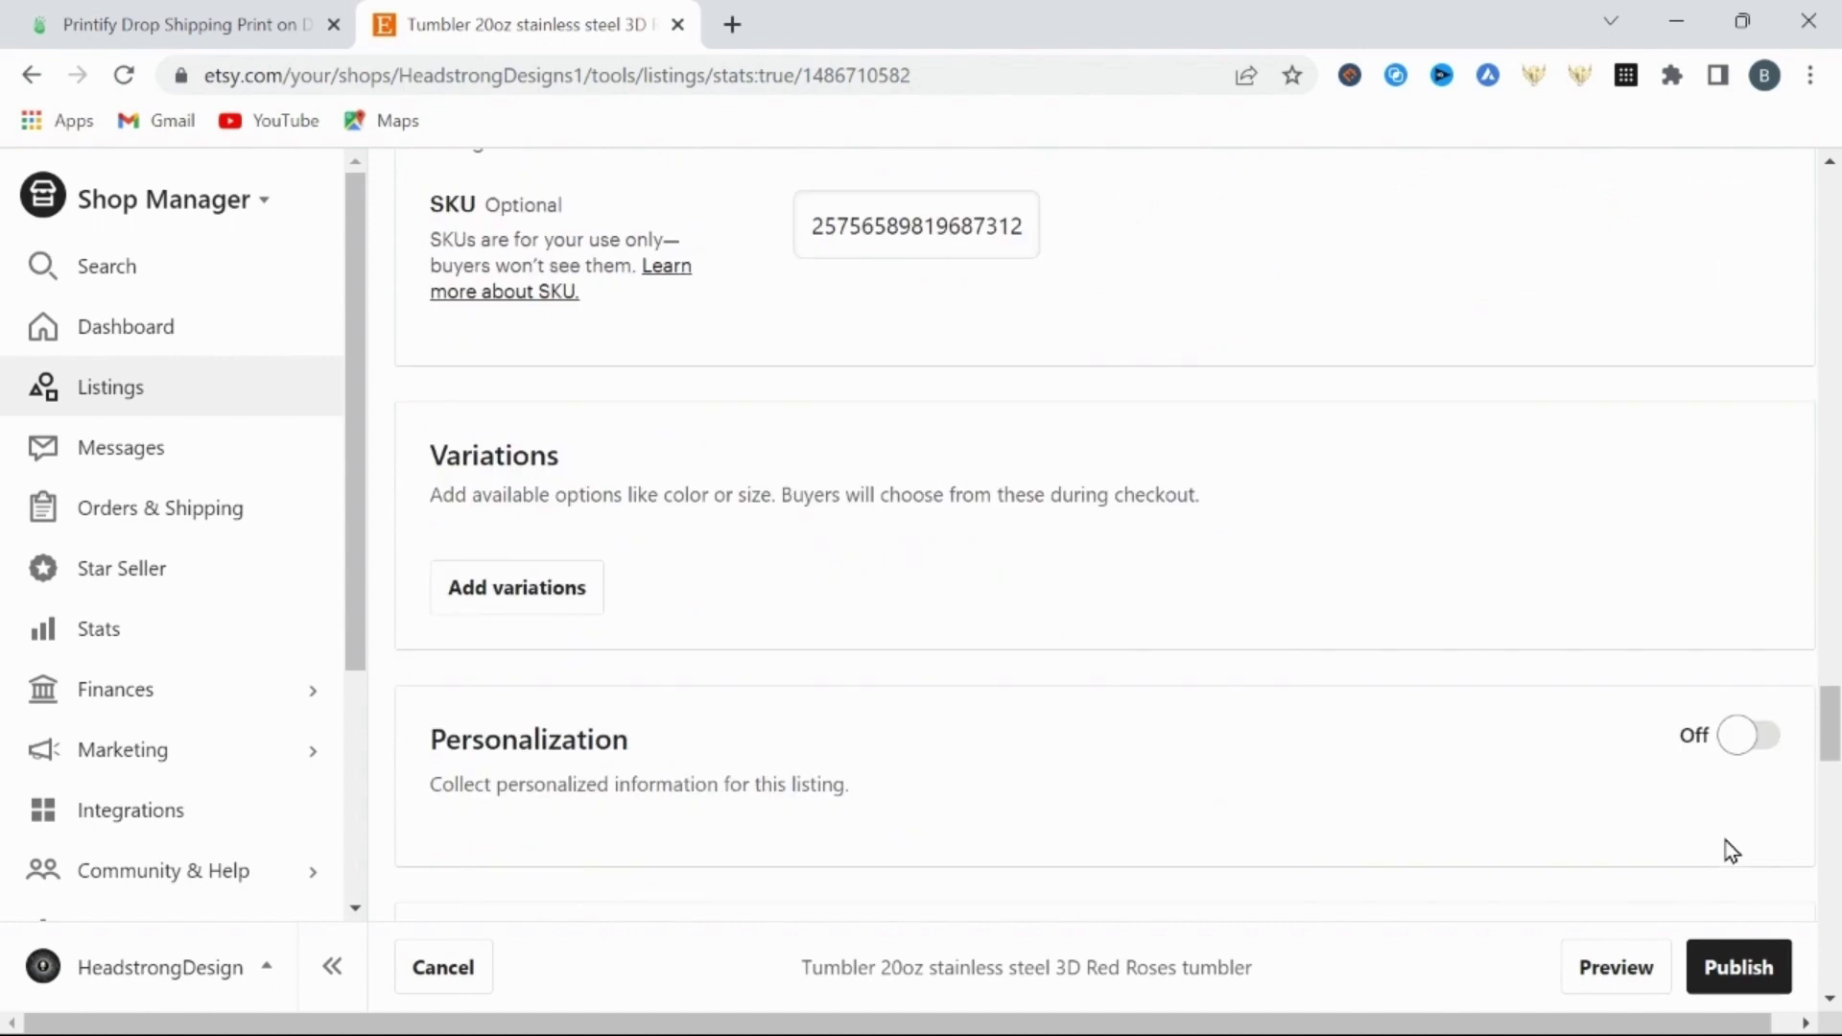
pyautogui.scroll(-5, 1700, 790)
pyautogui.scroll(-15, 685, 763)
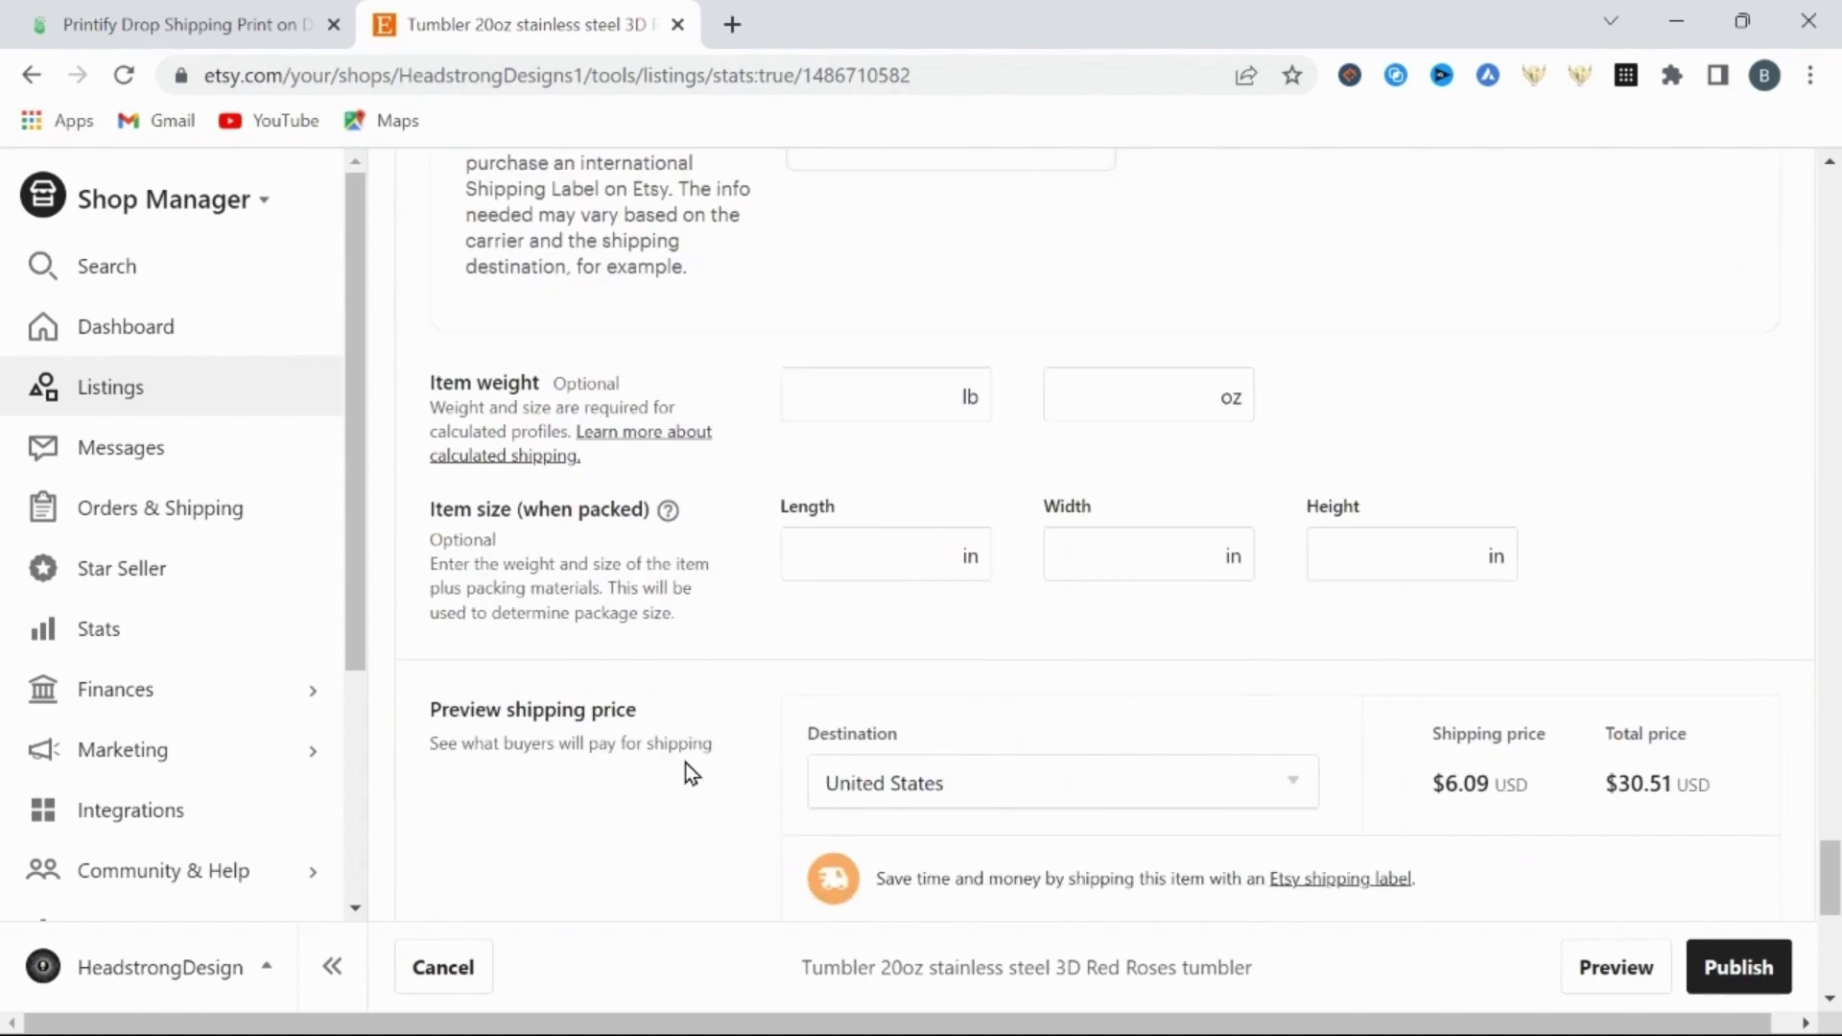
pyautogui.scroll(-5, 1827, 861)
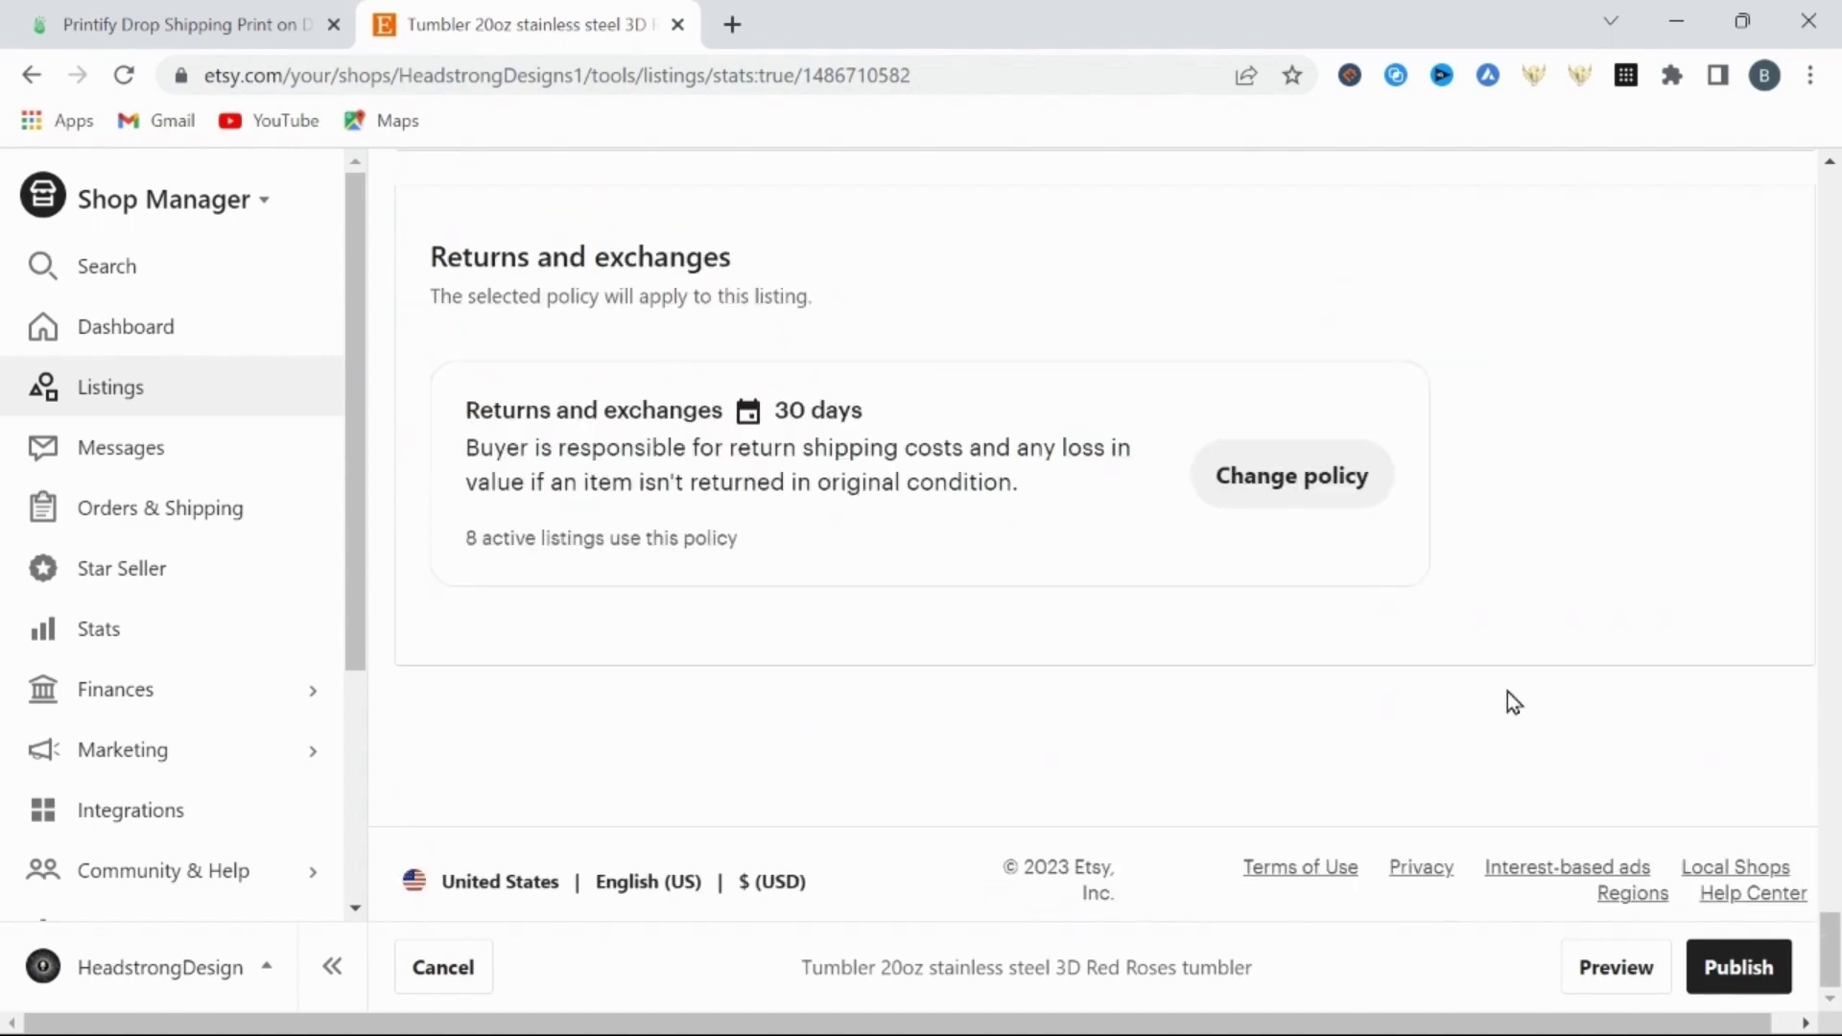